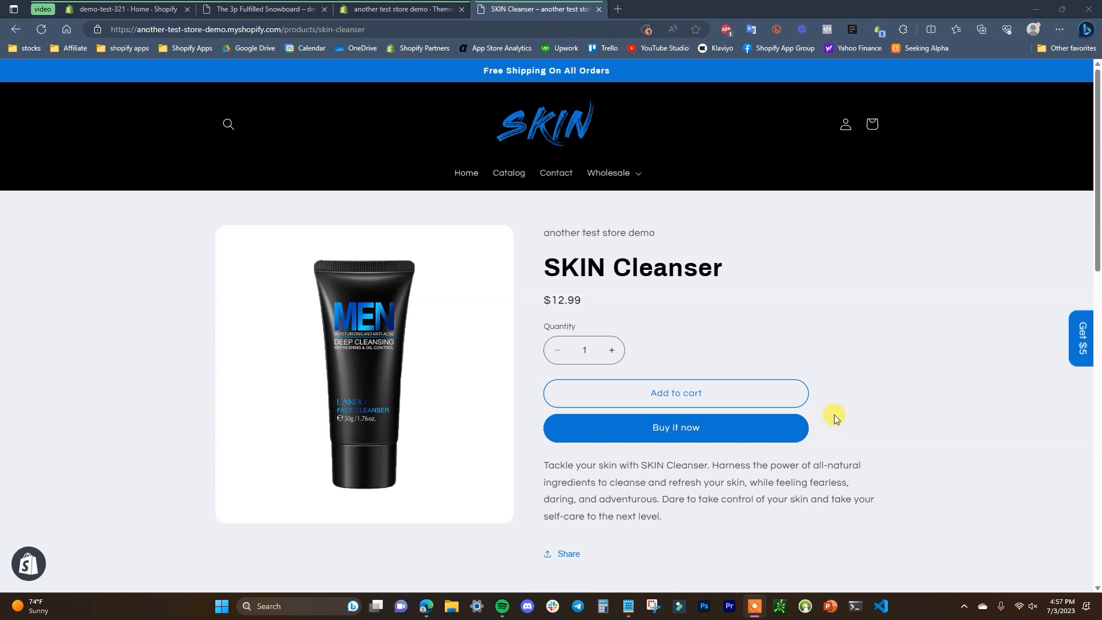
Step: Look over the SKIN Cleanser product page of the demo store
{"action": "scroll", "coordinate": [946, 428], "scroll_direction": "down", "scroll_amount": 3}
{"action": "scroll", "coordinate": [946, 428], "scroll_direction": "up", "scroll_amount": 3}
{"action": "scroll", "coordinate": [924, 478], "scroll_direction": "down", "scroll_amount": 2}
{"action": "scroll", "coordinate": [925, 476], "scroll_direction": "up", "scroll_amount": 2}
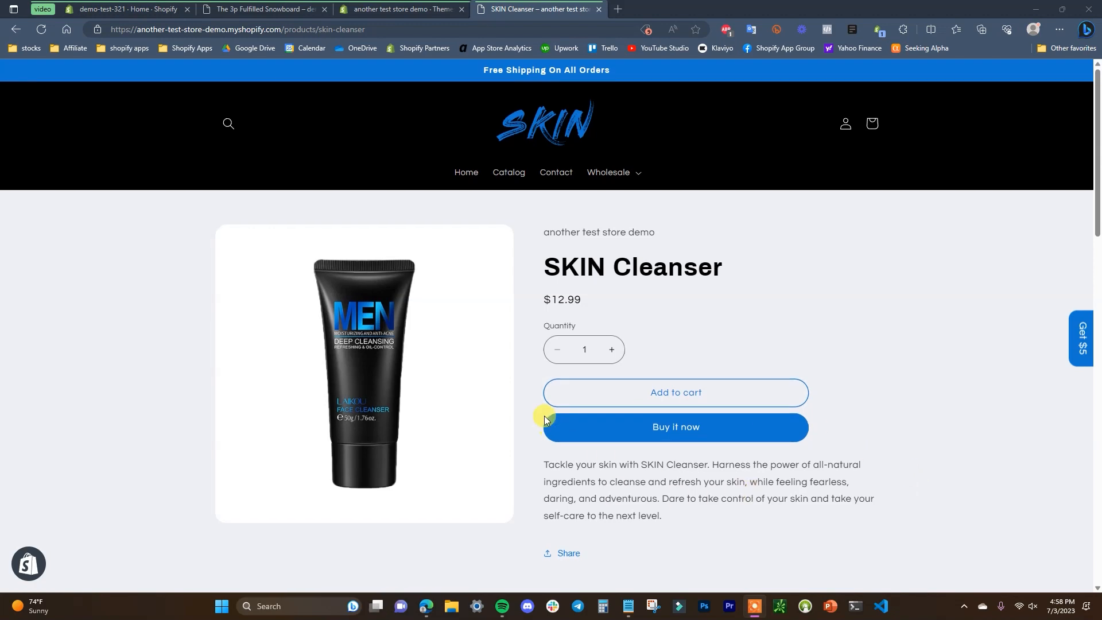
{"action": "scroll", "coordinate": [526, 437], "scroll_direction": "down", "scroll_amount": 3}
{"action": "scroll", "coordinate": [809, 480], "scroll_direction": "up", "scroll_amount": 3}
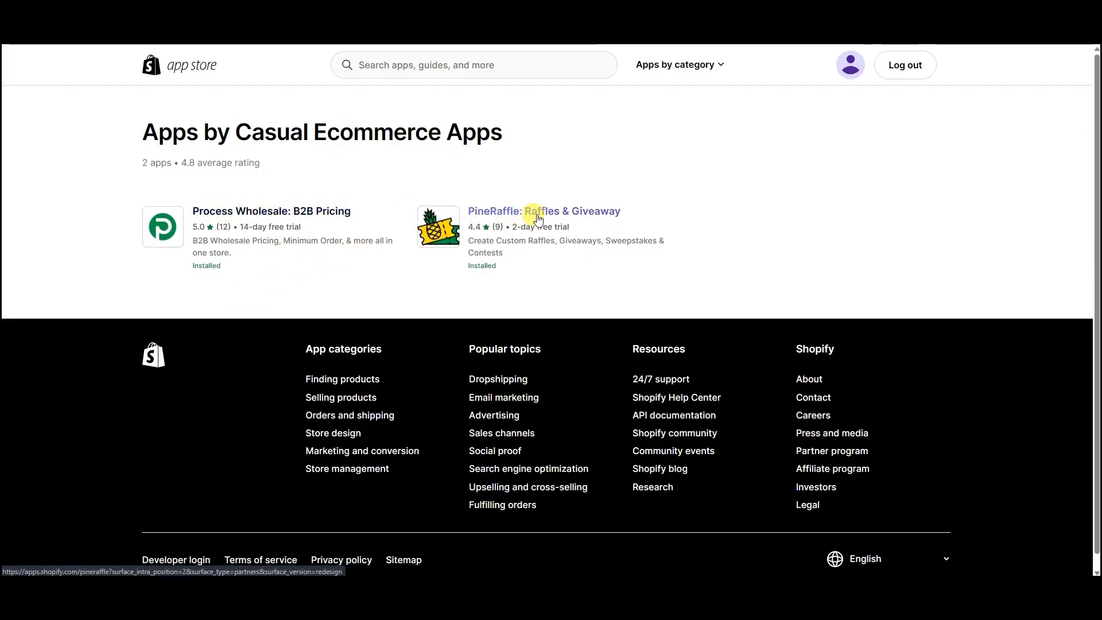
Step: Open the PineRaffle: Raffles & Giveaway listing in the Shopify App Store and skim its description
{"action": "left_click", "coordinate": [577, 220]}
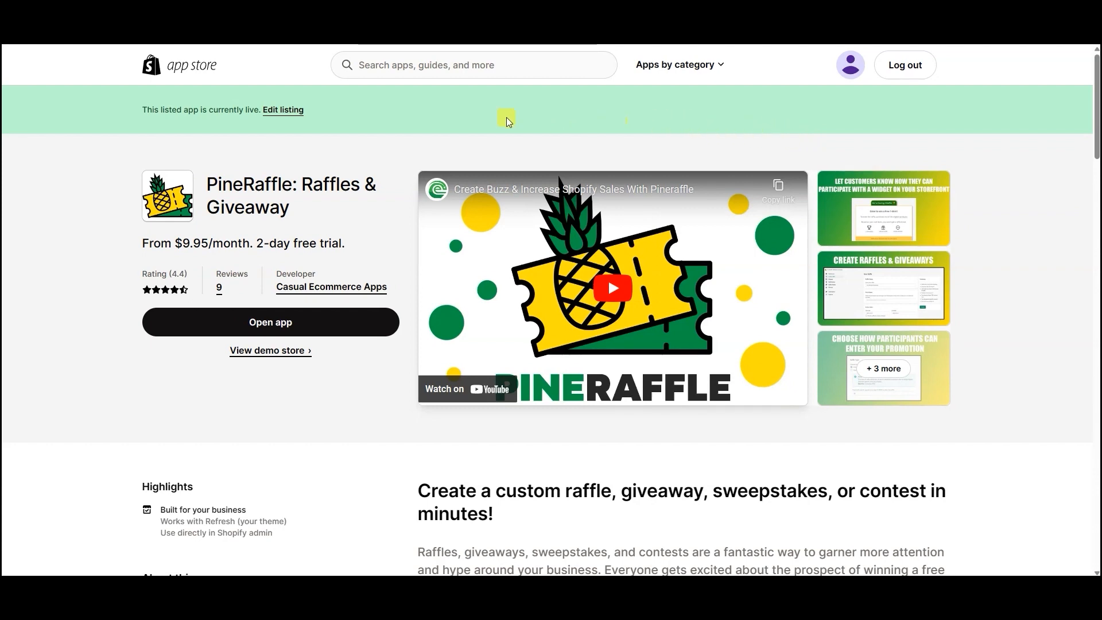
{"action": "scroll", "coordinate": [574, 453], "scroll_direction": "down", "scroll_amount": 2}
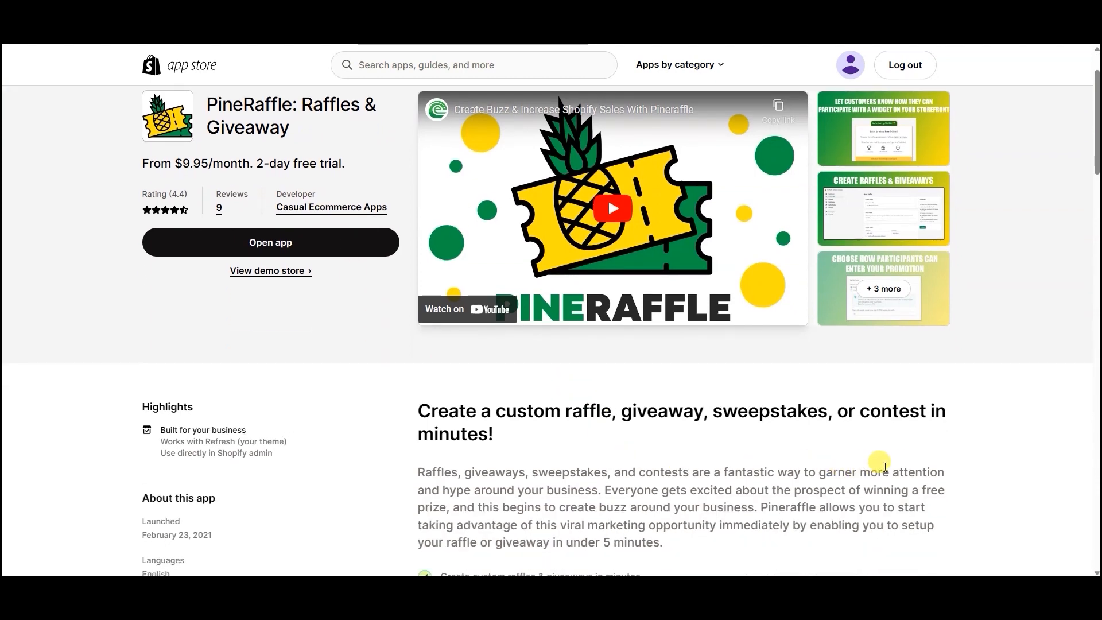
{"action": "scroll", "coordinate": [890, 436], "scroll_direction": "up", "scroll_amount": 2}
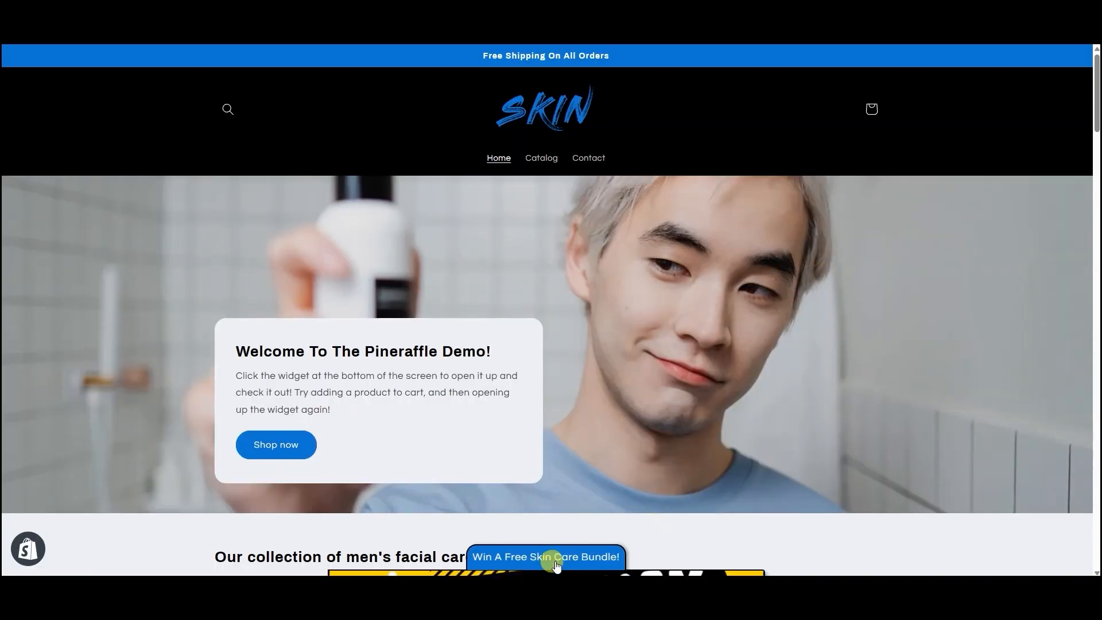
Step: View the prize in the Win A Free Skin Care Bundle giveaway widget, then close the widget
{"action": "left_click", "coordinate": [554, 564]}
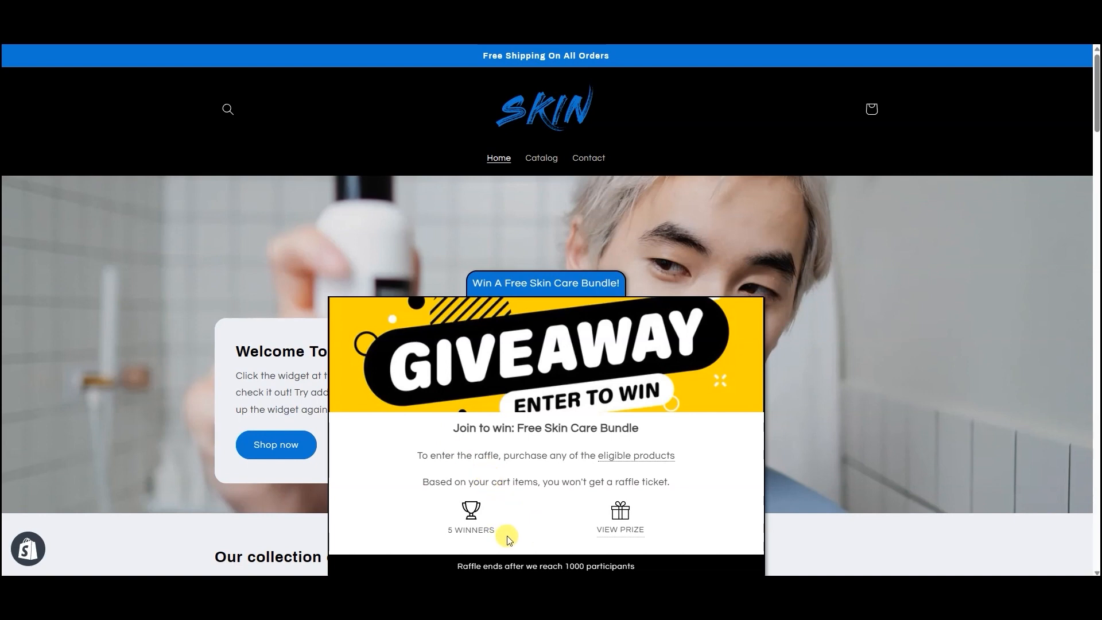
{"action": "left_click", "coordinate": [617, 536]}
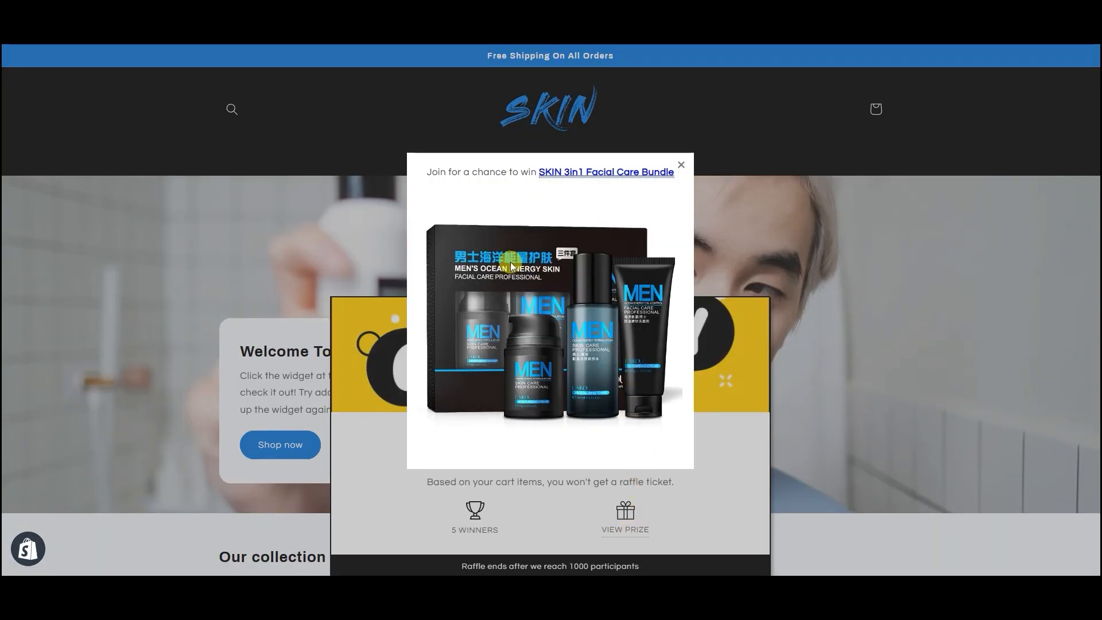
{"action": "left_click", "coordinate": [681, 166]}
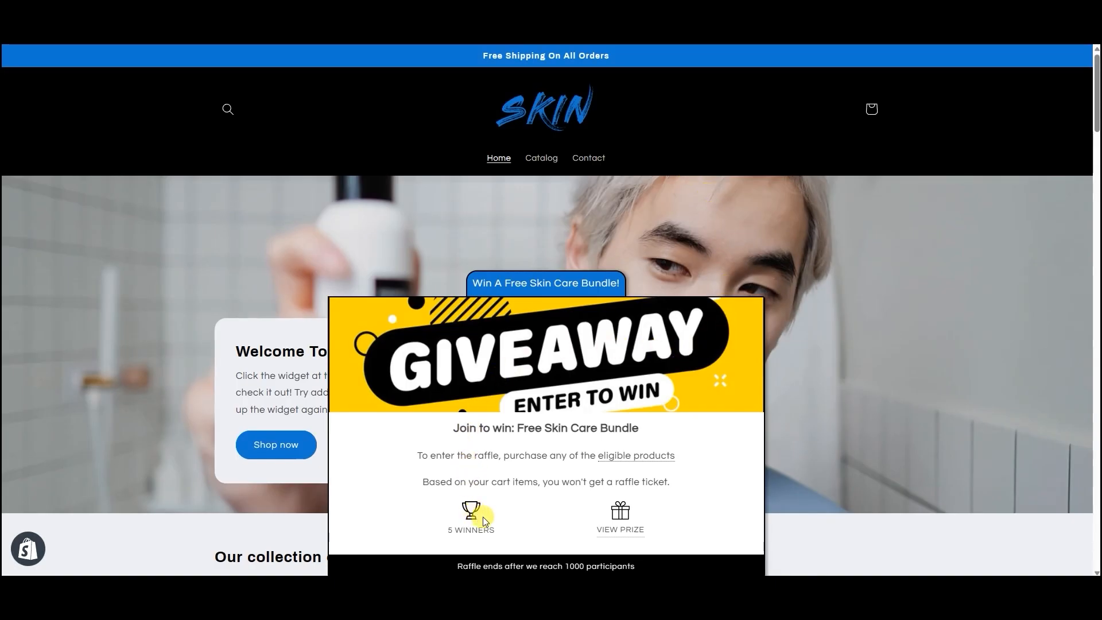
{"action": "left_click", "coordinate": [549, 284]}
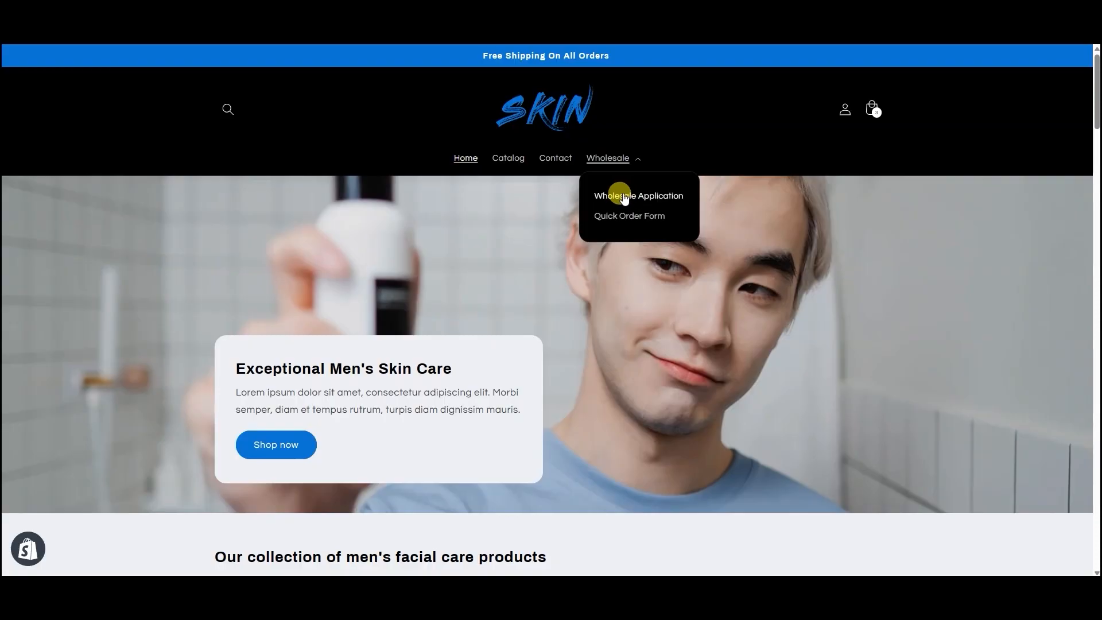
Step: Open the Wholesale Application page and look through the wholesale account form's fields
{"action": "left_click", "coordinate": [613, 193]}
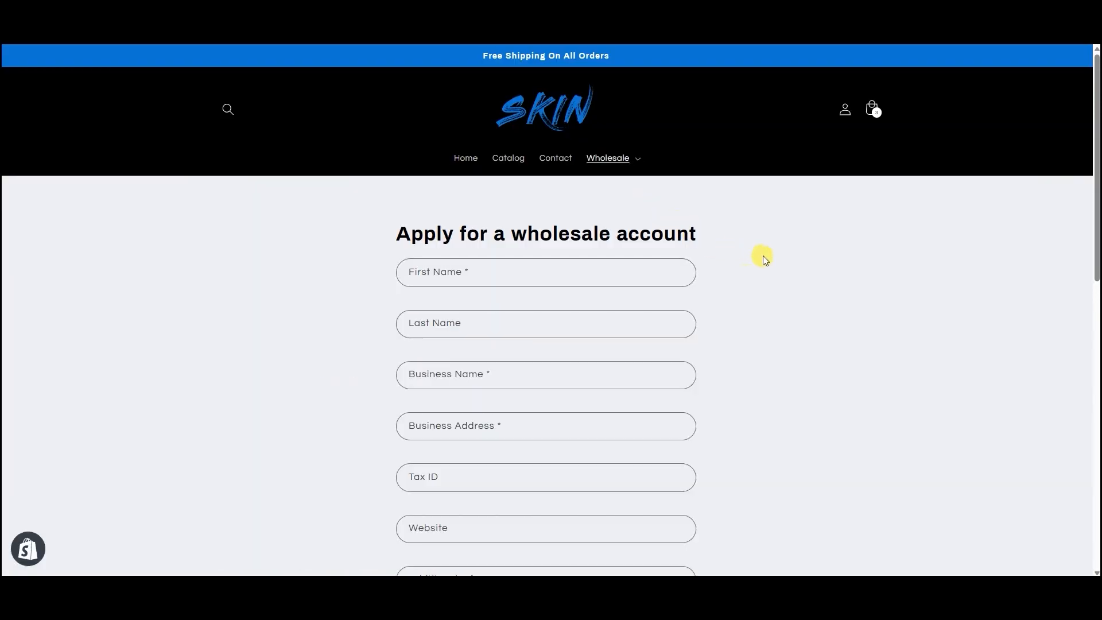
{"action": "scroll", "coordinate": [1089, 197], "scroll_direction": "down", "scroll_amount": 5}
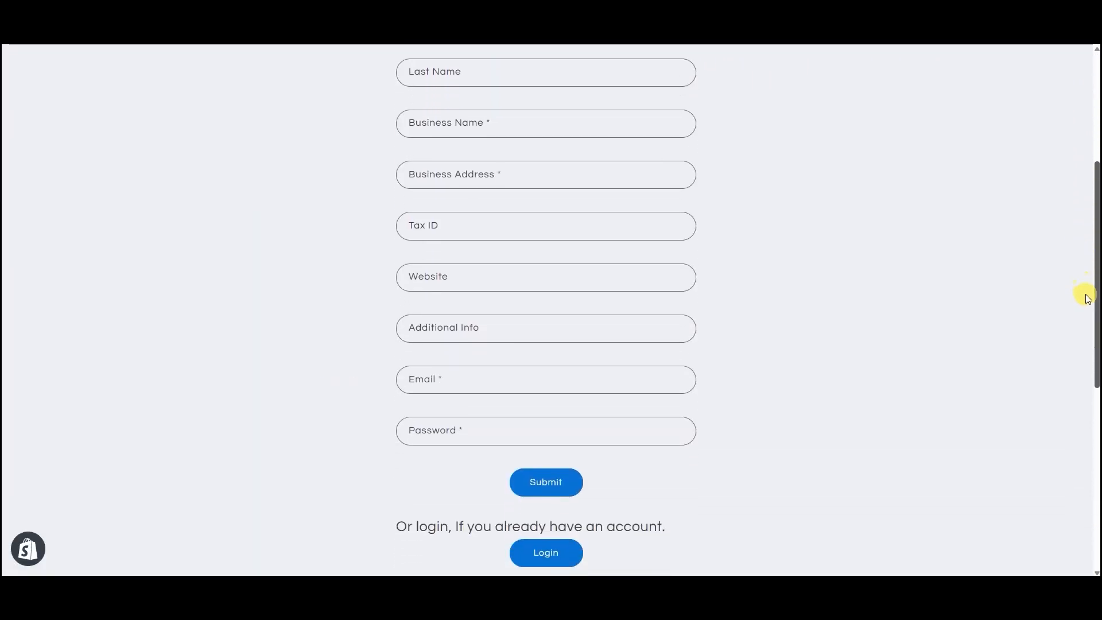
{"action": "left_click_drag", "start_coordinate": [1085, 294], "coordinate": [1085, 234]}
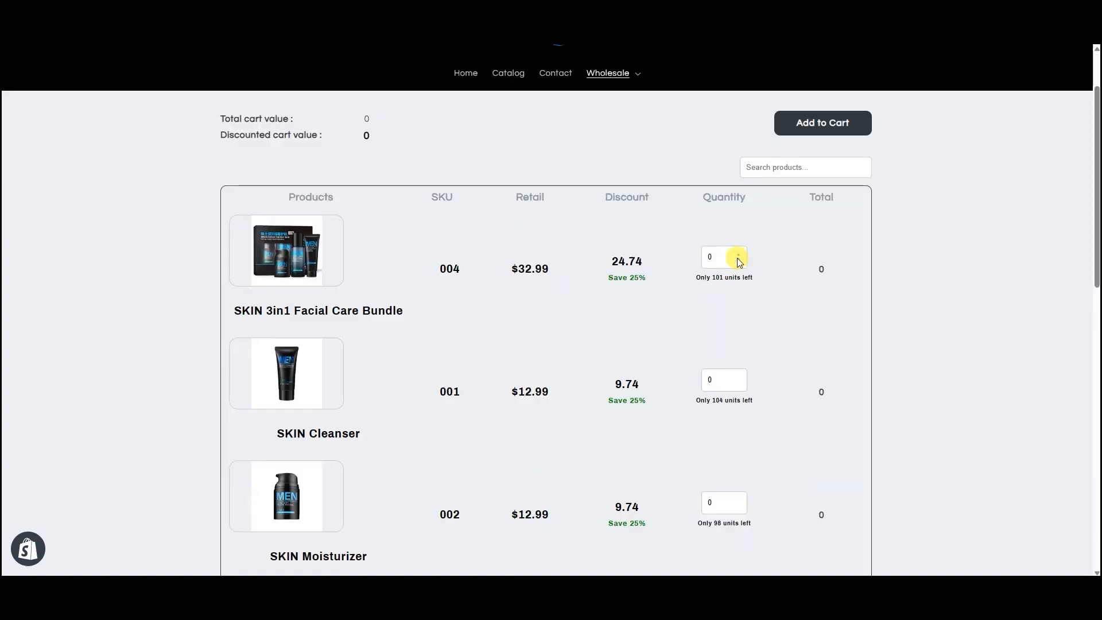
Step: Raise the SKIN 3in1 Facial Care Bundle and SKIN Cleanser quantities in the wholesale quick order form and add them to the cart
{"action": "left_click", "coordinate": [738, 255]}
{"action": "left_click", "coordinate": [738, 255]}
{"action": "left_click", "coordinate": [739, 376]}
{"action": "left_click", "coordinate": [738, 377]}
{"action": "left_click", "coordinate": [738, 377]}
{"action": "scroll", "coordinate": [751, 248], "scroll_direction": "up", "scroll_amount": 2}
{"action": "left_click", "coordinate": [819, 206]}
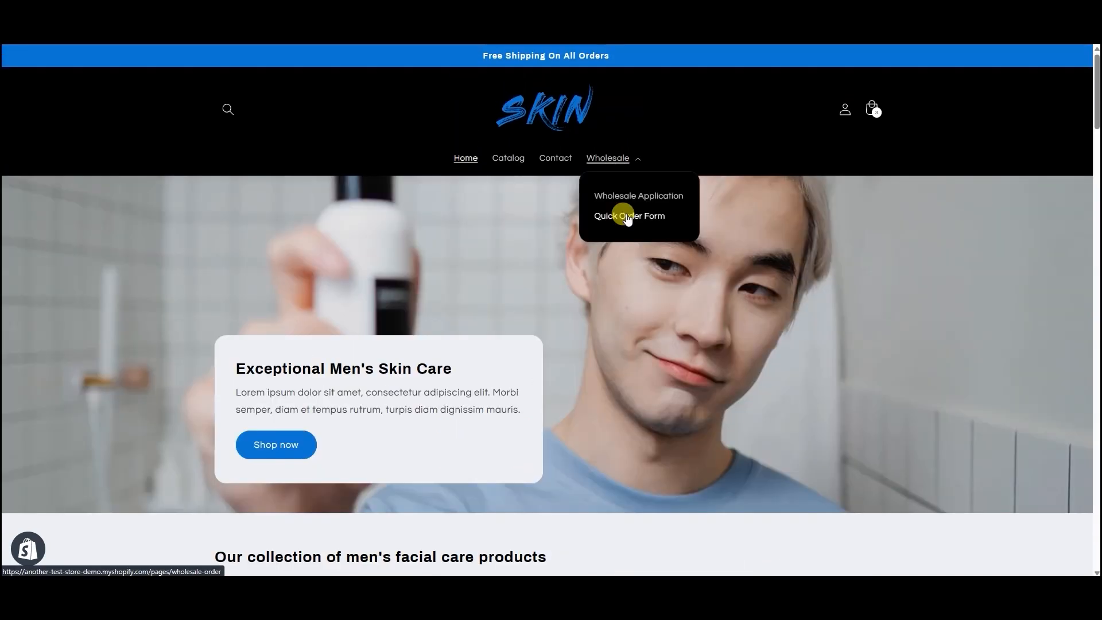
{"action": "left_click", "coordinate": [610, 216]}
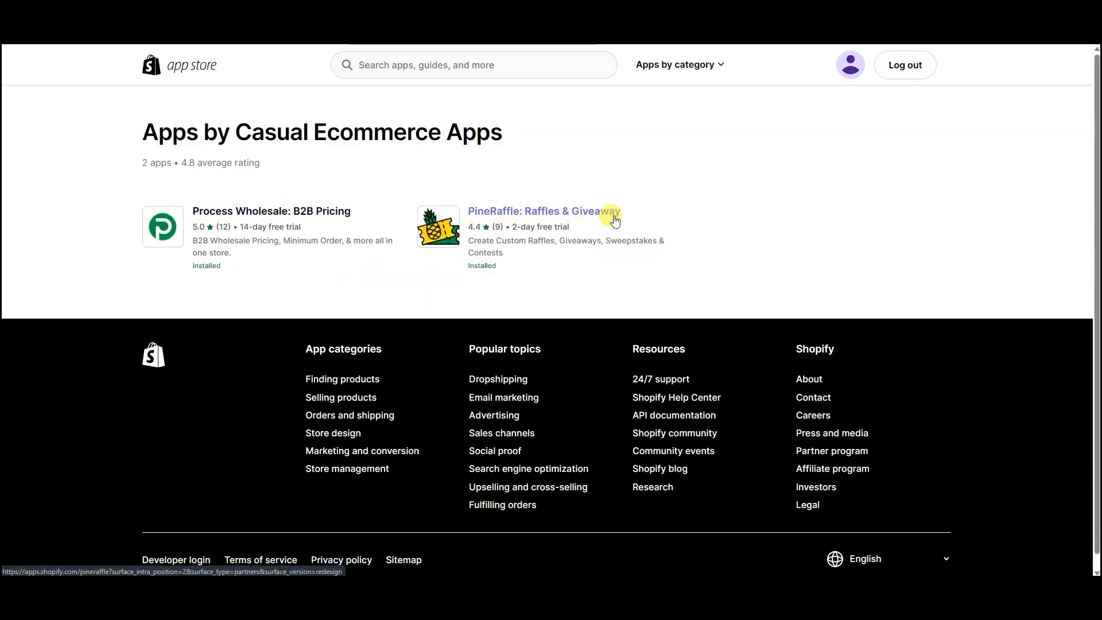
{"action": "left_click_drag", "start_coordinate": [132, 135], "coordinate": [542, 143]}
{"action": "left_click", "coordinate": [551, 146]}
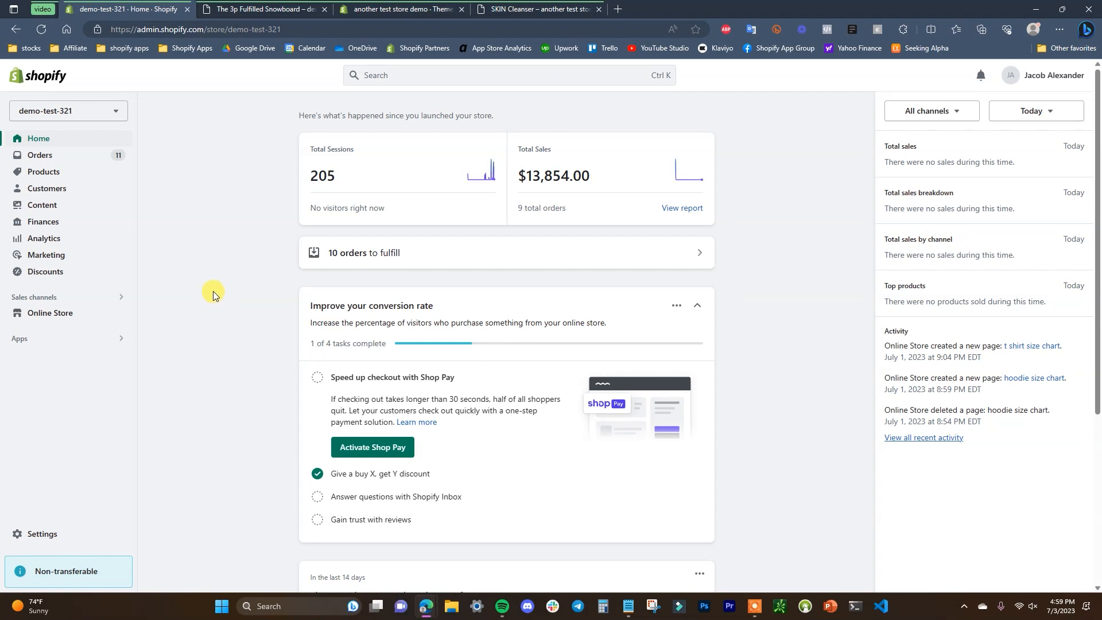
Step: Open the Dawn theme of demo-test-321 for customizing and load its Default product template
{"action": "left_click", "coordinate": [91, 313]}
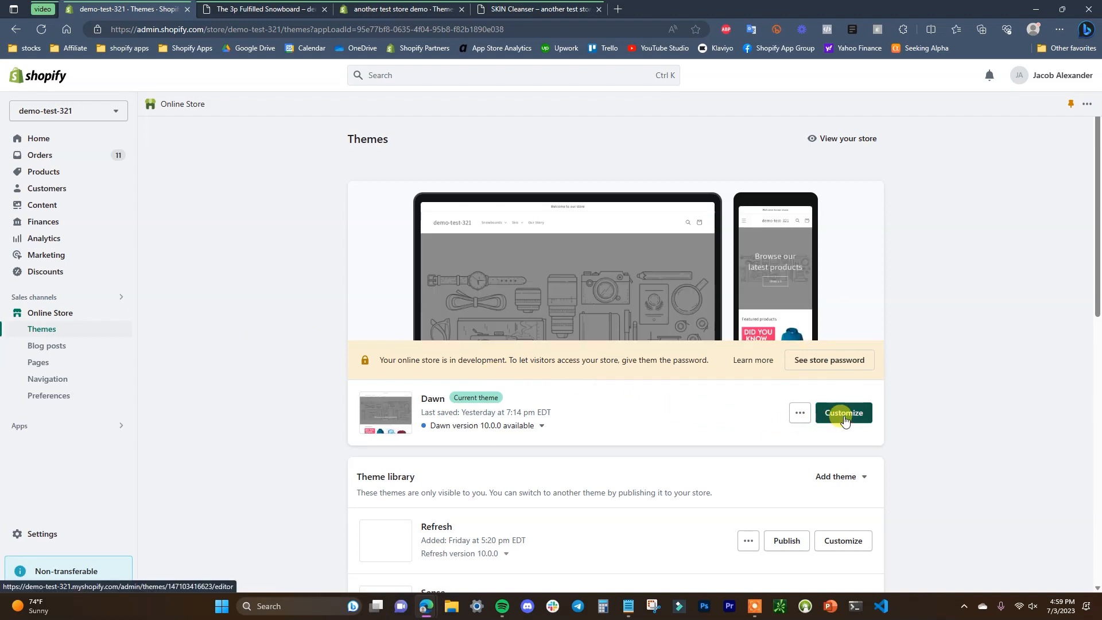
{"action": "left_click", "coordinate": [843, 414]}
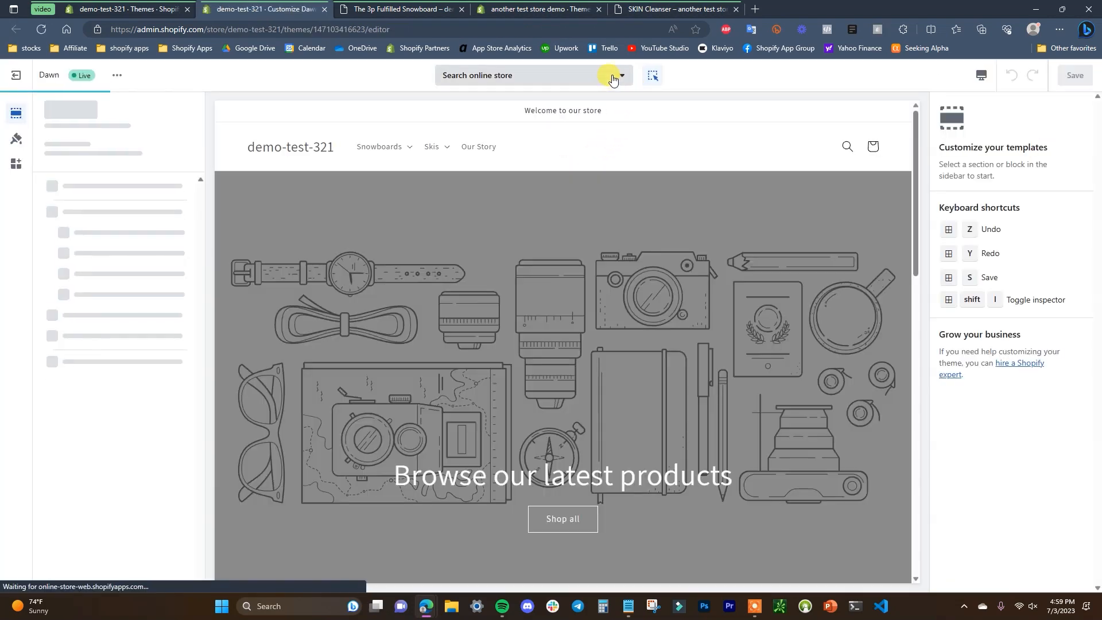
{"action": "left_click", "coordinate": [614, 78]}
{"action": "left_click", "coordinate": [497, 160]}
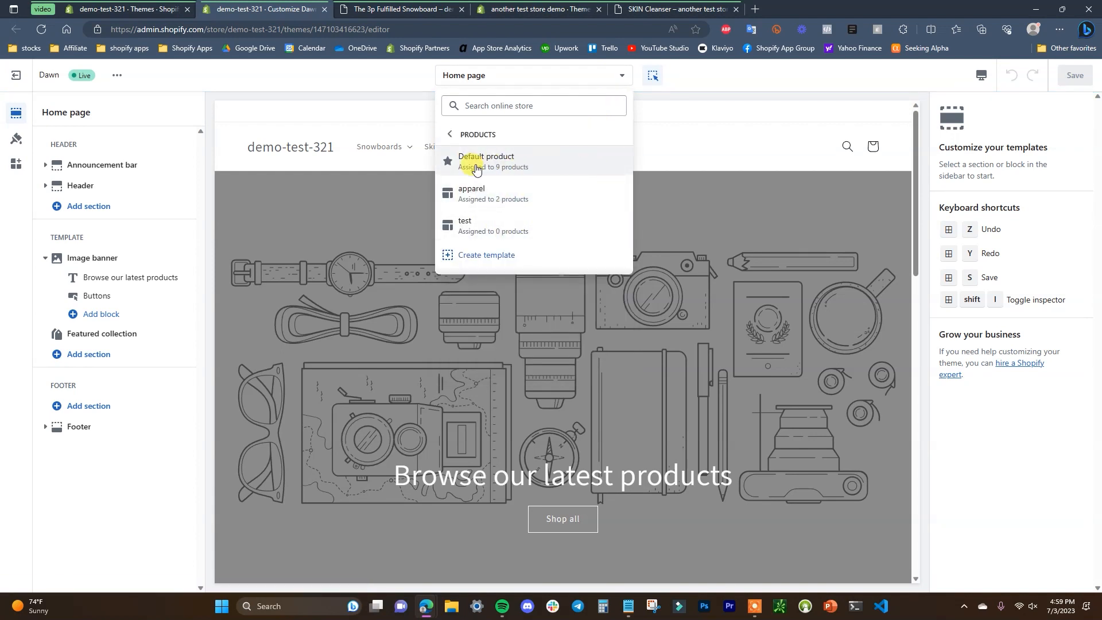
{"action": "left_click", "coordinate": [517, 166]}
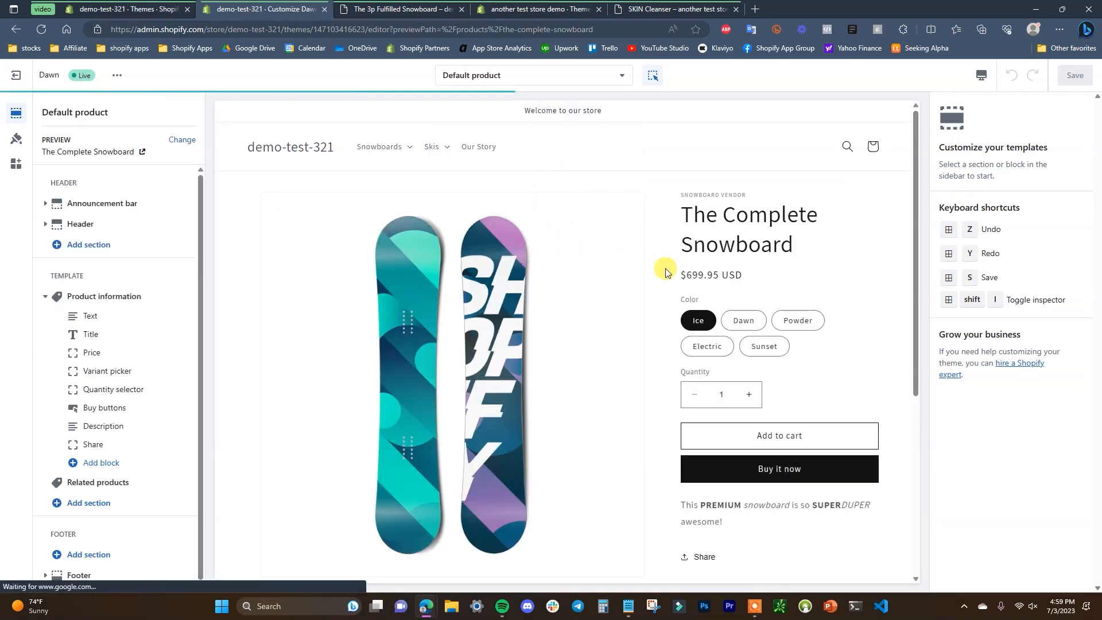
Step: Examine the Default product template's preview with its product information section, and the list of available product templates
{"action": "scroll", "coordinate": [747, 333], "scroll_direction": "down", "scroll_amount": 2}
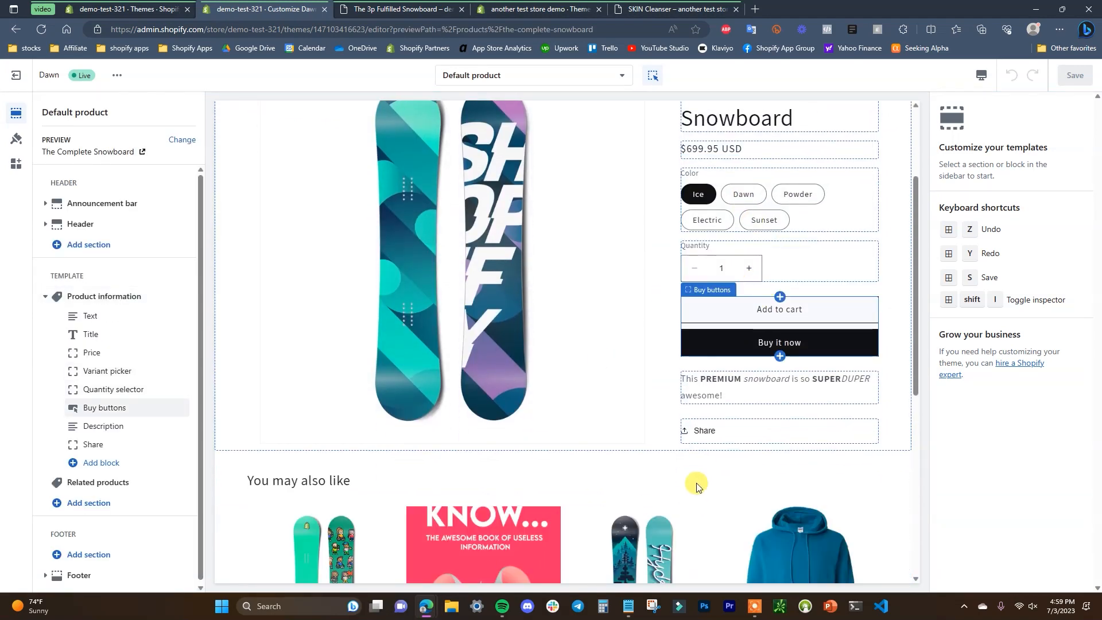
{"action": "scroll", "coordinate": [664, 374], "scroll_direction": "down", "scroll_amount": 2}
{"action": "scroll", "coordinate": [684, 401], "scroll_direction": "up", "scroll_amount": 5}
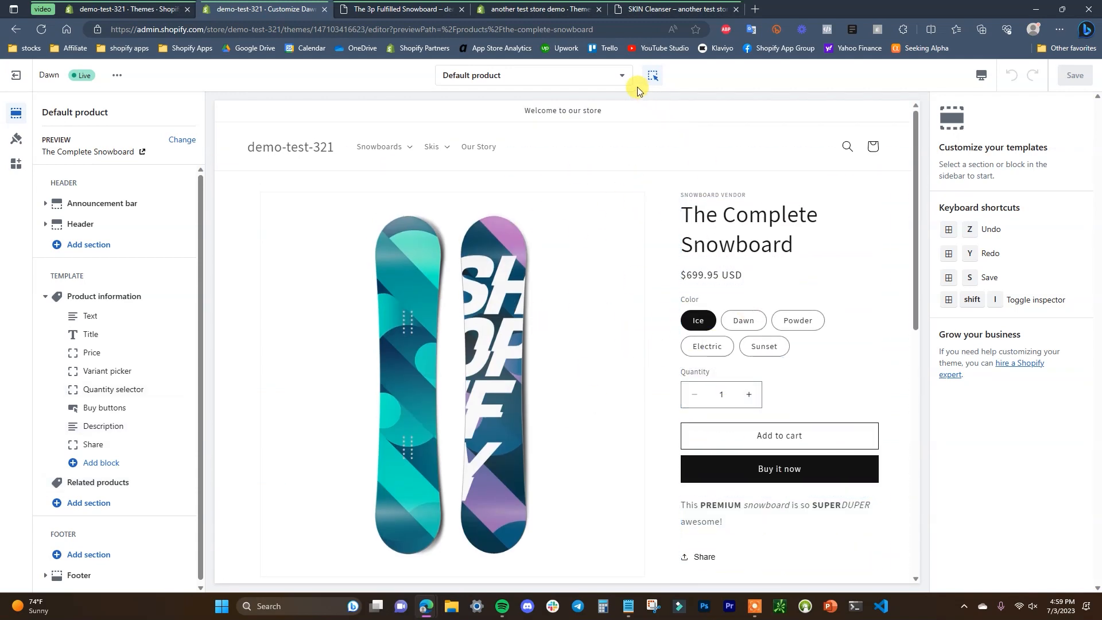
{"action": "left_click", "coordinate": [594, 74]}
{"action": "left_click", "coordinate": [588, 165]}
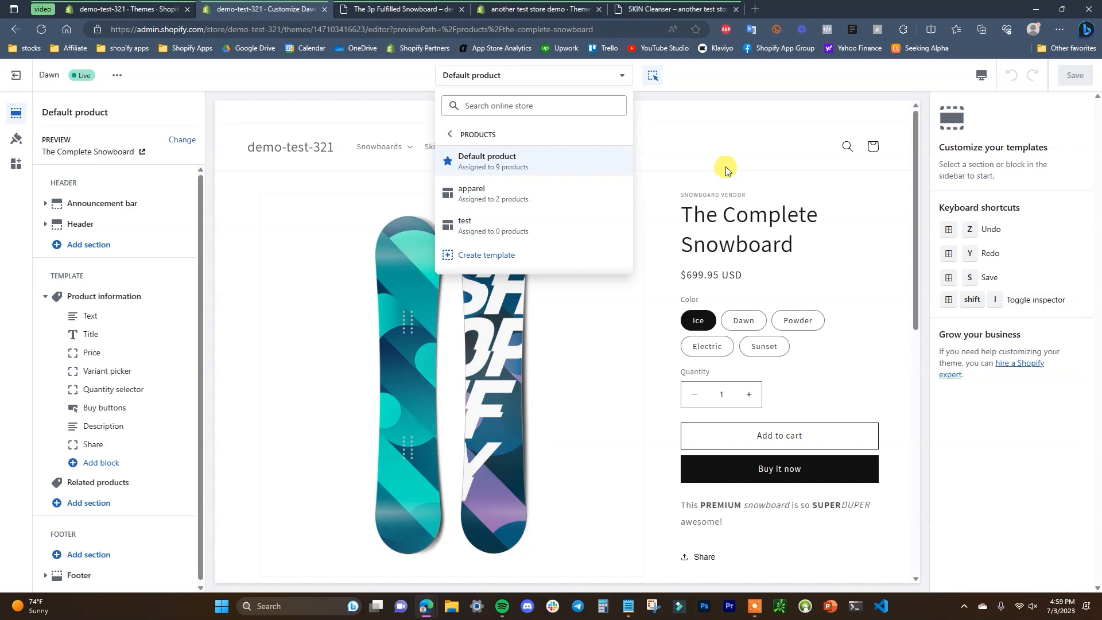
{"action": "left_click", "coordinate": [764, 184]}
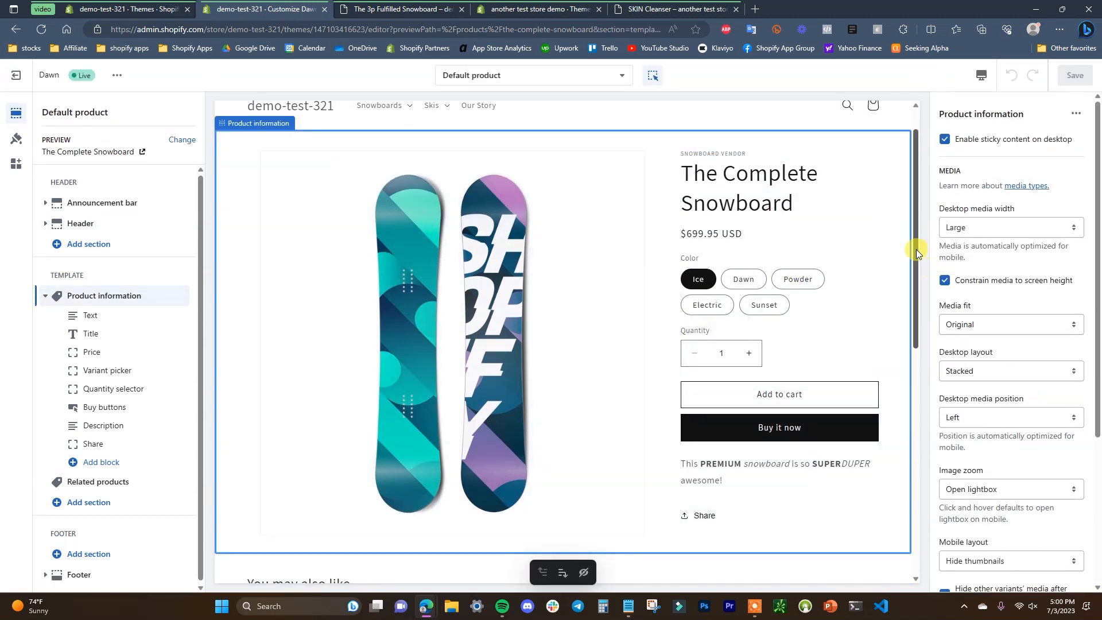
{"action": "scroll", "coordinate": [915, 278], "scroll_direction": "down", "scroll_amount": 2}
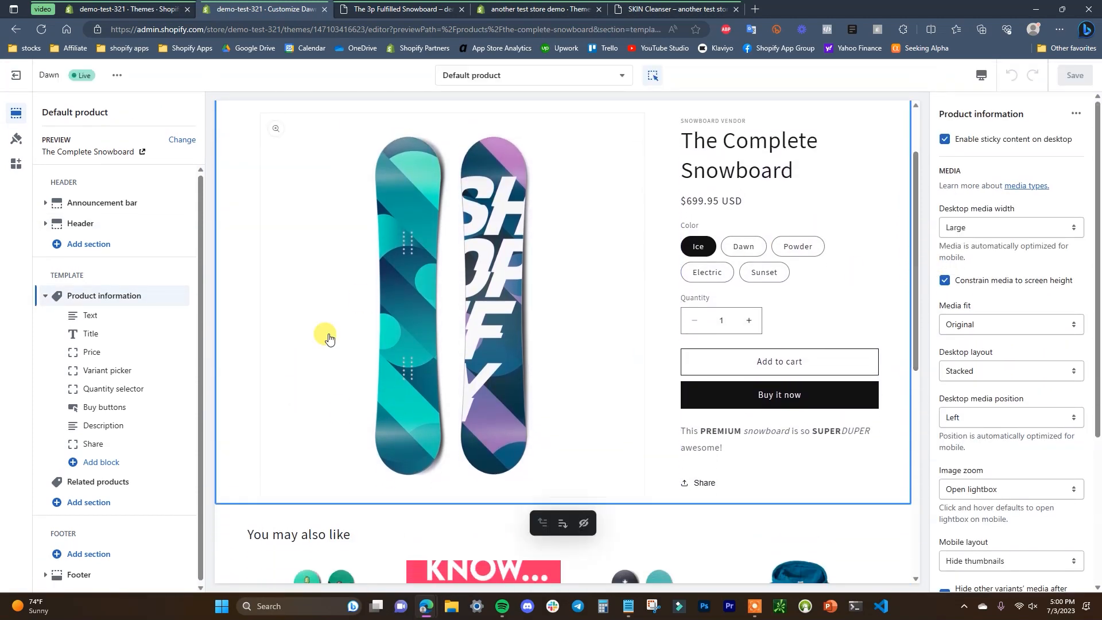
{"action": "scroll", "coordinate": [680, 370], "scroll_direction": "down", "scroll_amount": 4}
{"action": "scroll", "coordinate": [684, 360], "scroll_direction": "up", "scroll_amount": 3}
{"action": "scroll", "coordinate": [708, 340], "scroll_direction": "down", "scroll_amount": 5}
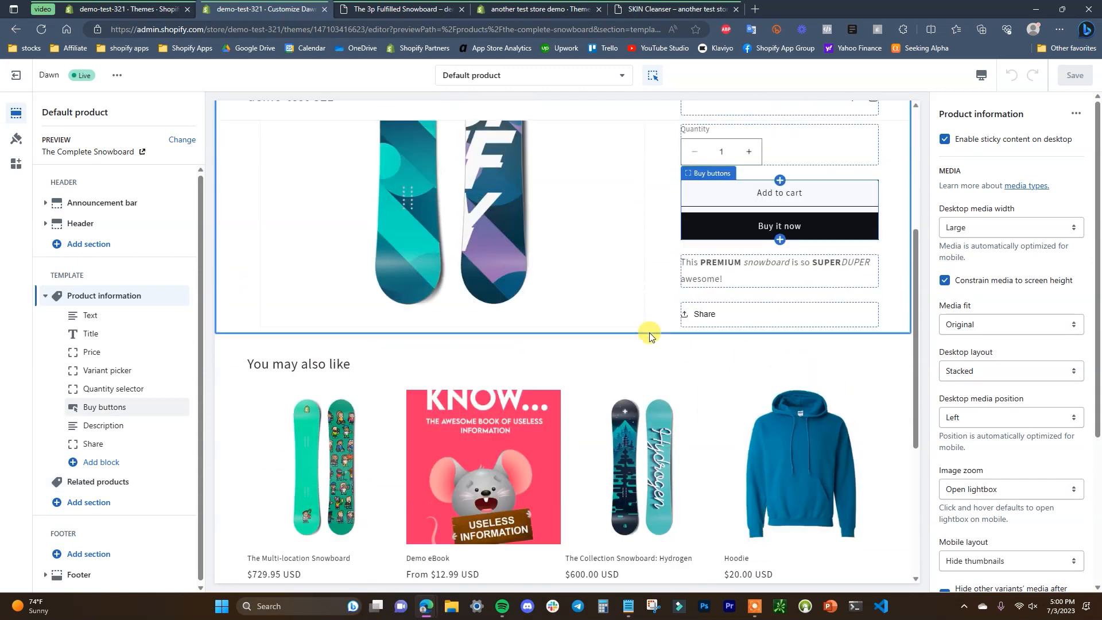
{"action": "scroll", "coordinate": [744, 387], "scroll_direction": "up", "scroll_amount": 6}
{"action": "scroll", "coordinate": [749, 387], "scroll_direction": "up", "scroll_amount": 2}
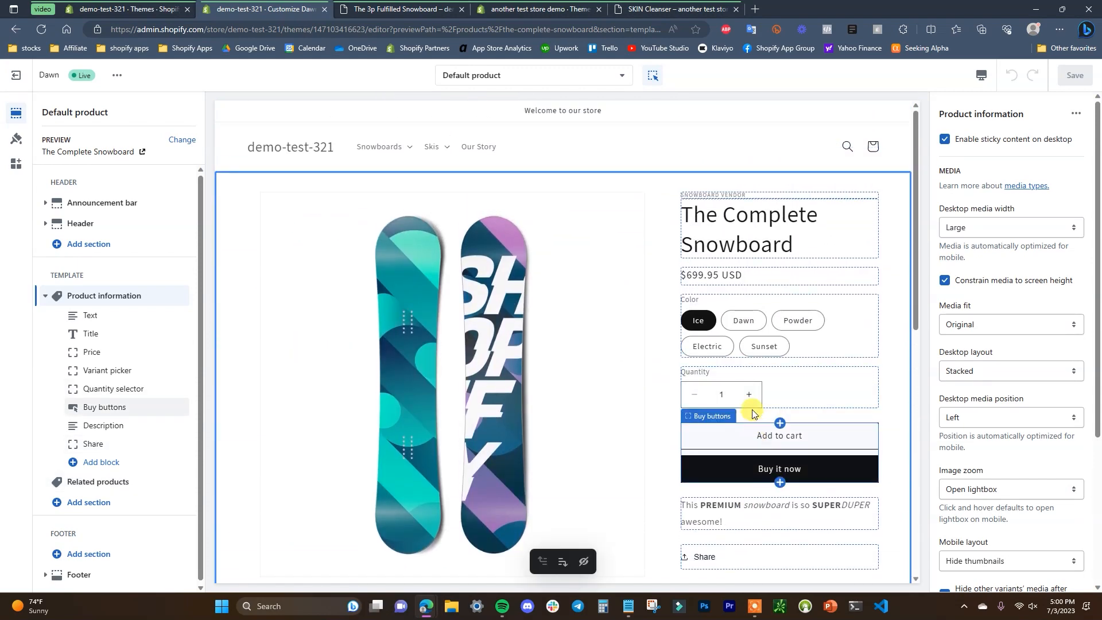
Step: Switch the theme editor to the apparel product template
{"action": "left_click", "coordinate": [584, 80]}
{"action": "left_click", "coordinate": [560, 164]}
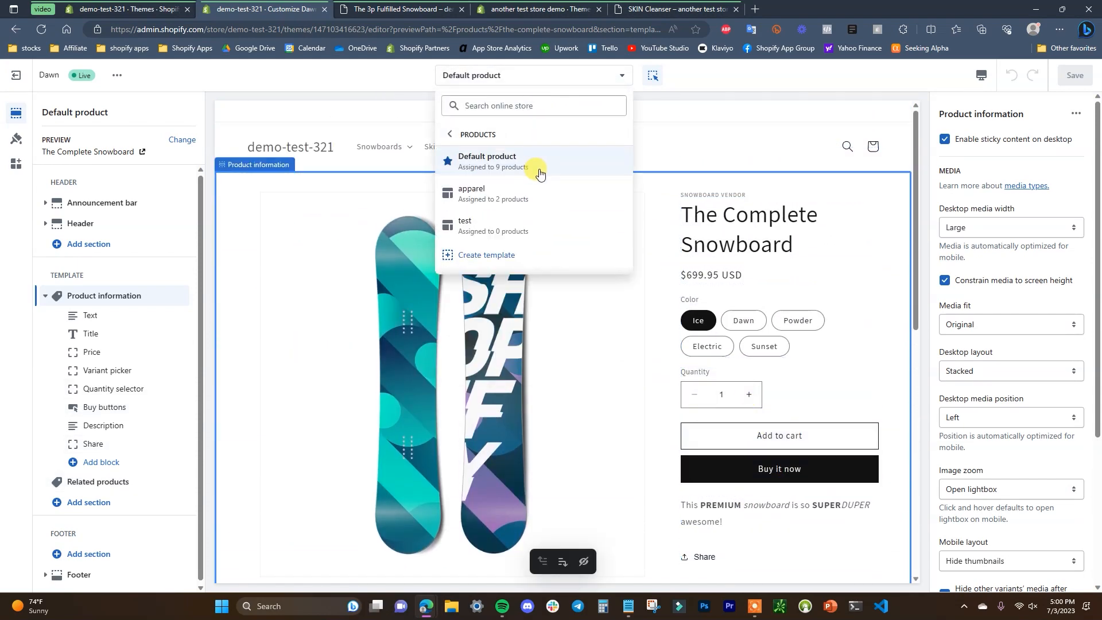
{"action": "left_click", "coordinate": [515, 192]}
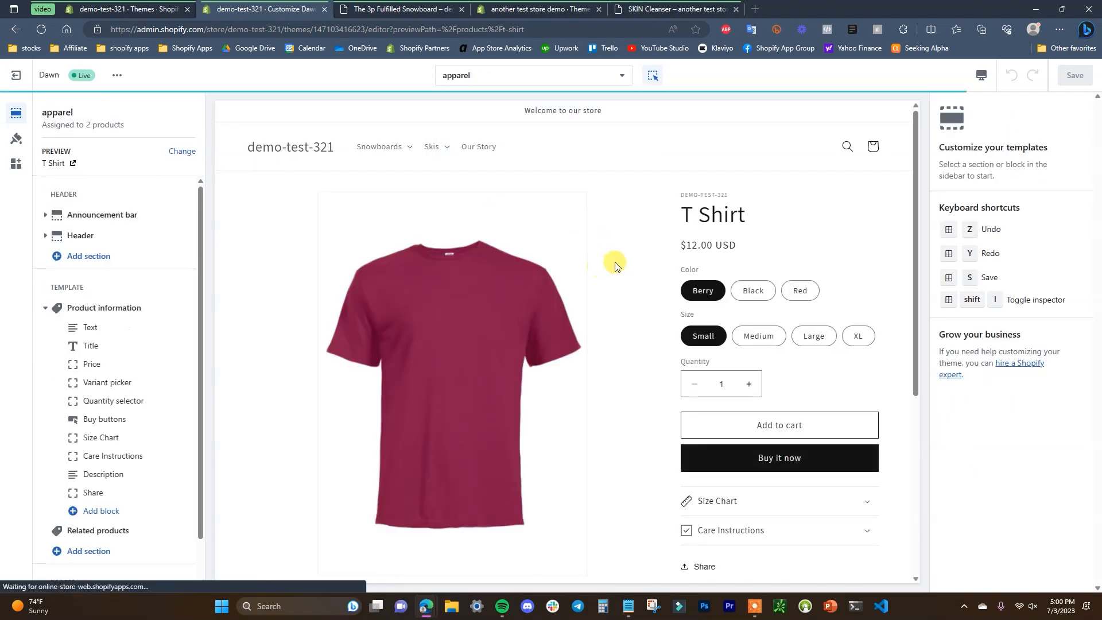
Step: Examine the apparel template's T Shirt preview and the settings of its Size Chart and Care Instructions collapsible rows
{"action": "scroll", "coordinate": [612, 263], "scroll_direction": "down", "scroll_amount": 1}
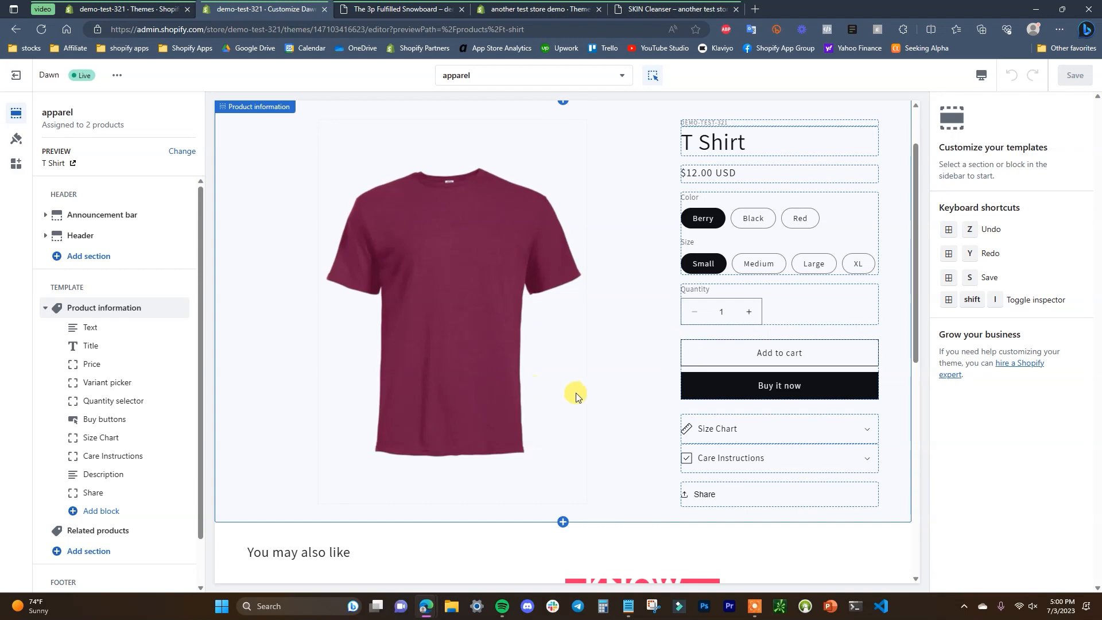
{"action": "scroll", "coordinate": [574, 385], "scroll_direction": "up", "scroll_amount": 2}
{"action": "scroll", "coordinate": [510, 343], "scroll_direction": "down", "scroll_amount": 2}
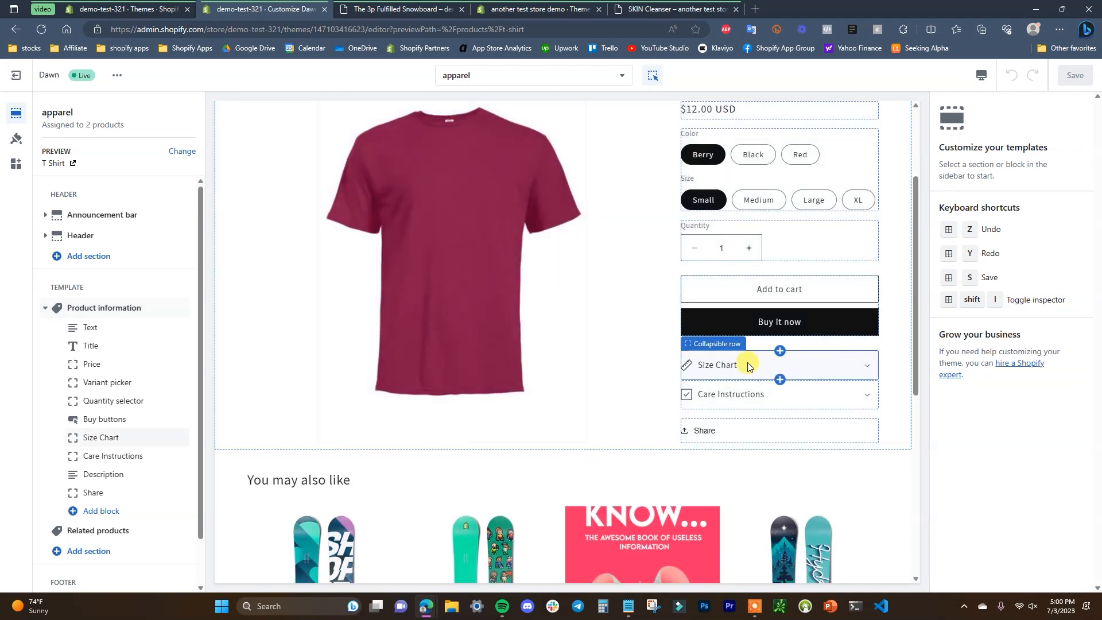
{"action": "scroll", "coordinate": [862, 419], "scroll_direction": "up", "scroll_amount": 1}
{"action": "left_click", "coordinate": [869, 436]}
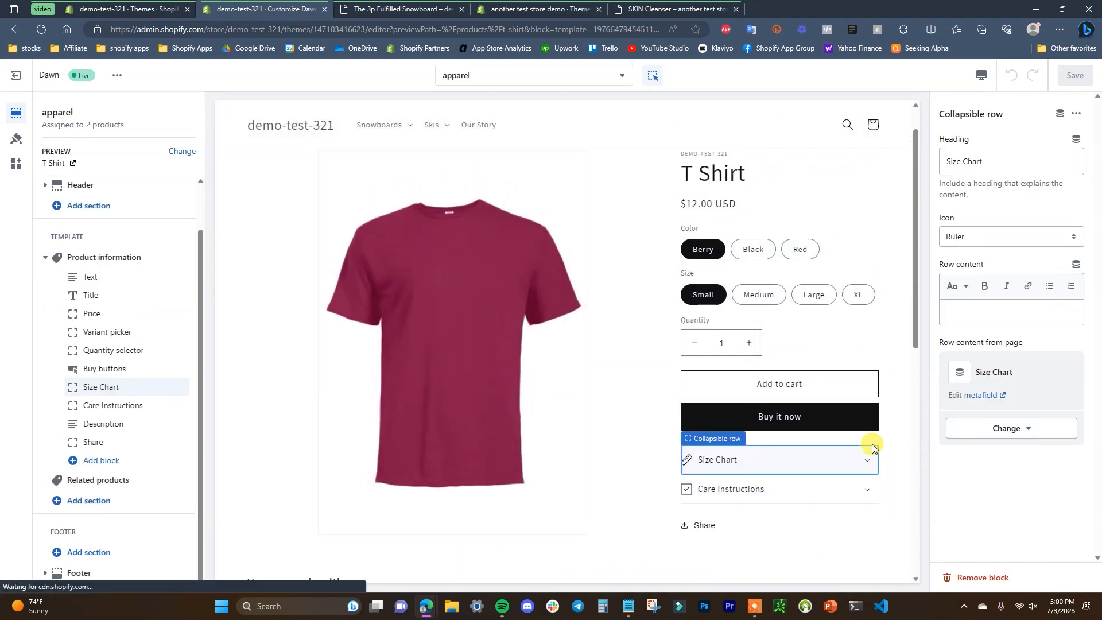
{"action": "left_click", "coordinate": [869, 496]}
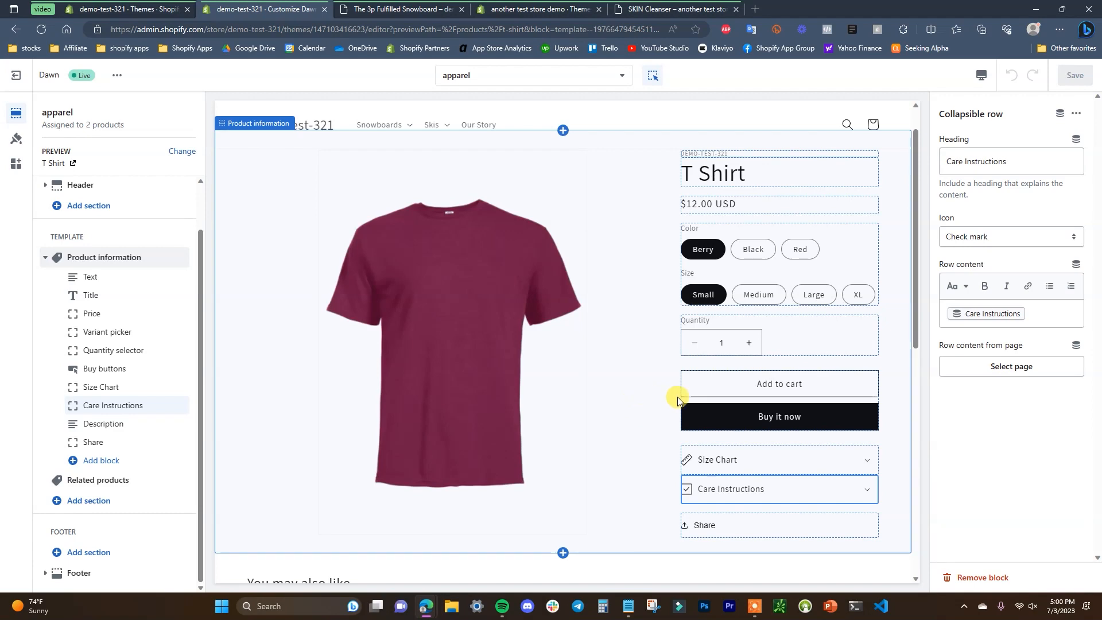
{"action": "scroll", "coordinate": [746, 437], "scroll_direction": "down", "scroll_amount": 3}
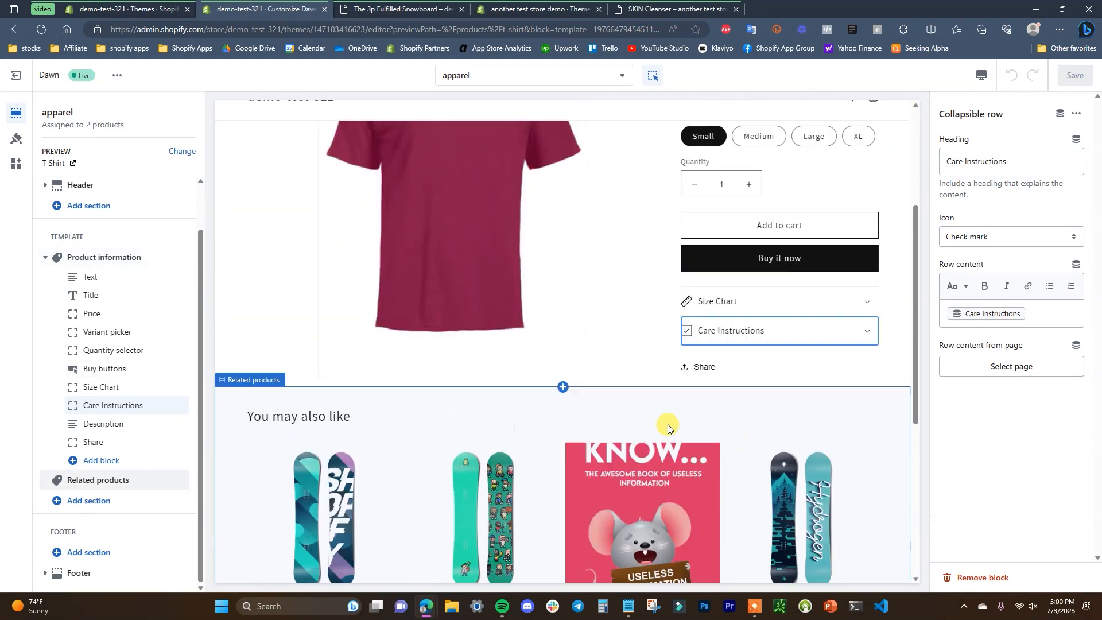
{"action": "scroll", "coordinate": [804, 453], "scroll_direction": "up", "scroll_amount": 2}
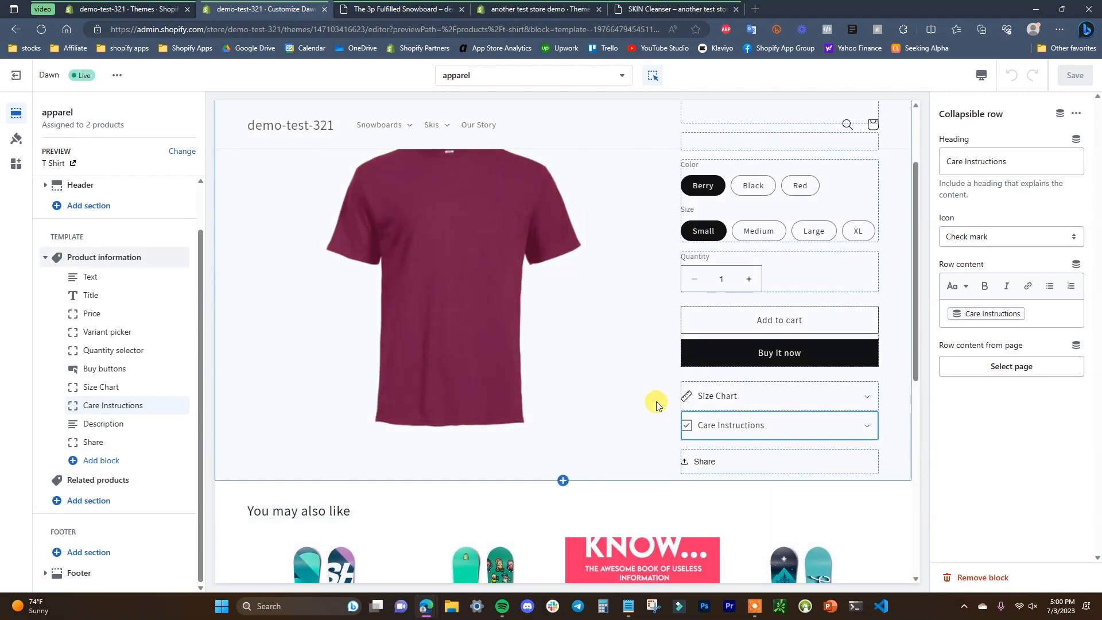
Step: Check the list of product templates available in demo-test-321's Dawn theme
{"action": "left_click", "coordinate": [621, 76]}
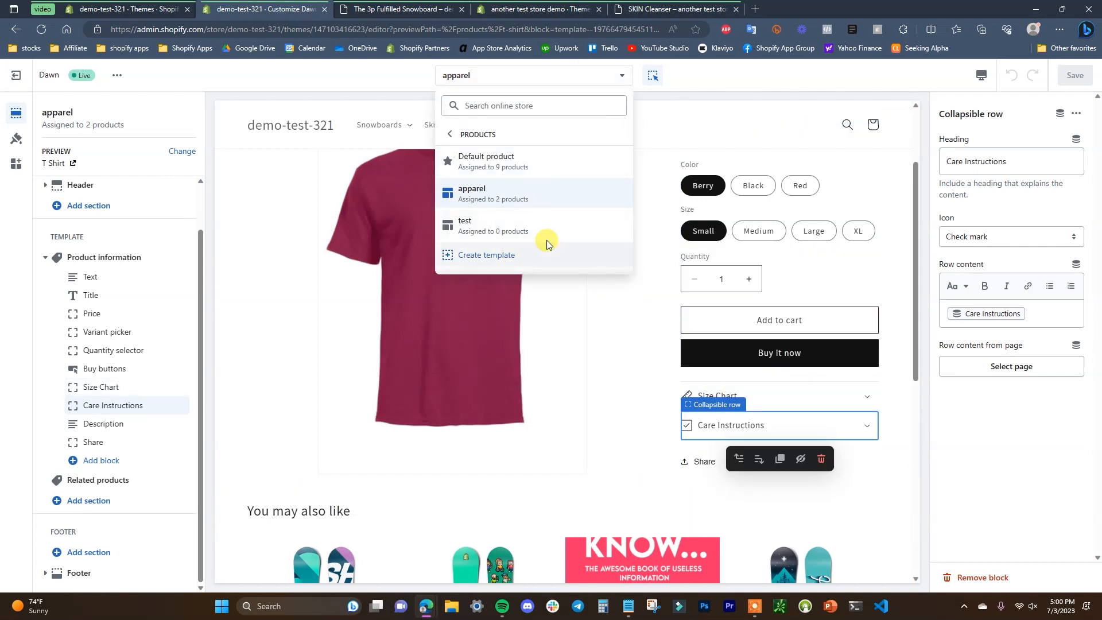
{"action": "left_click", "coordinate": [709, 133]}
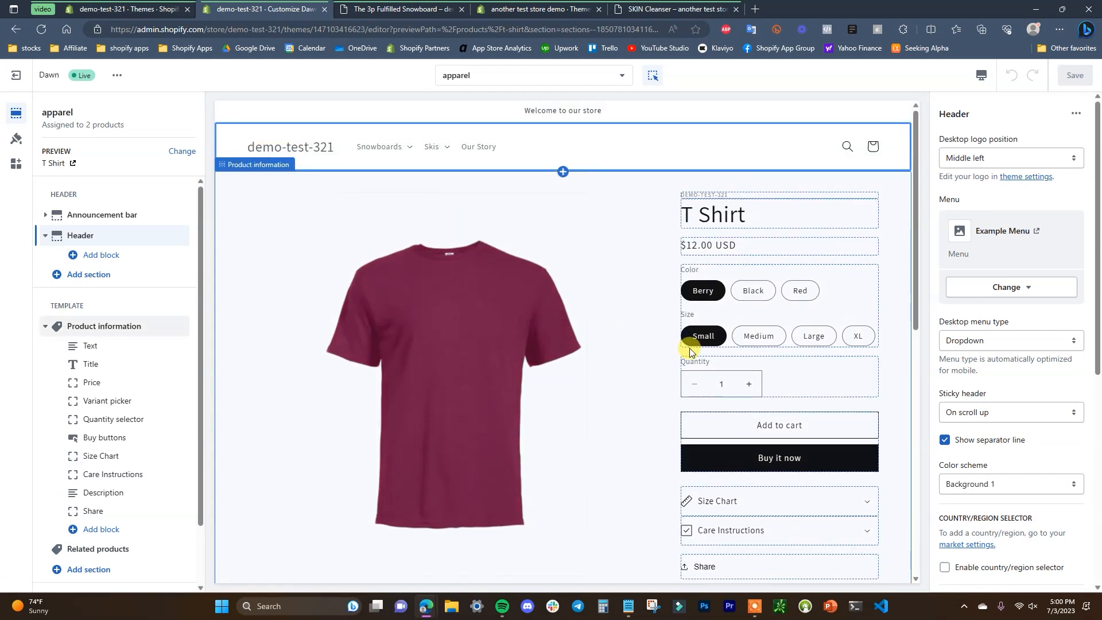
Step: Close the 3p Fulfilled Snowboard and Dawn customization pages and bring up the Themes page of another test store demo
{"action": "left_click", "coordinate": [465, 10]}
{"action": "left_click", "coordinate": [325, 9]}
{"action": "left_click", "coordinate": [264, 9]}
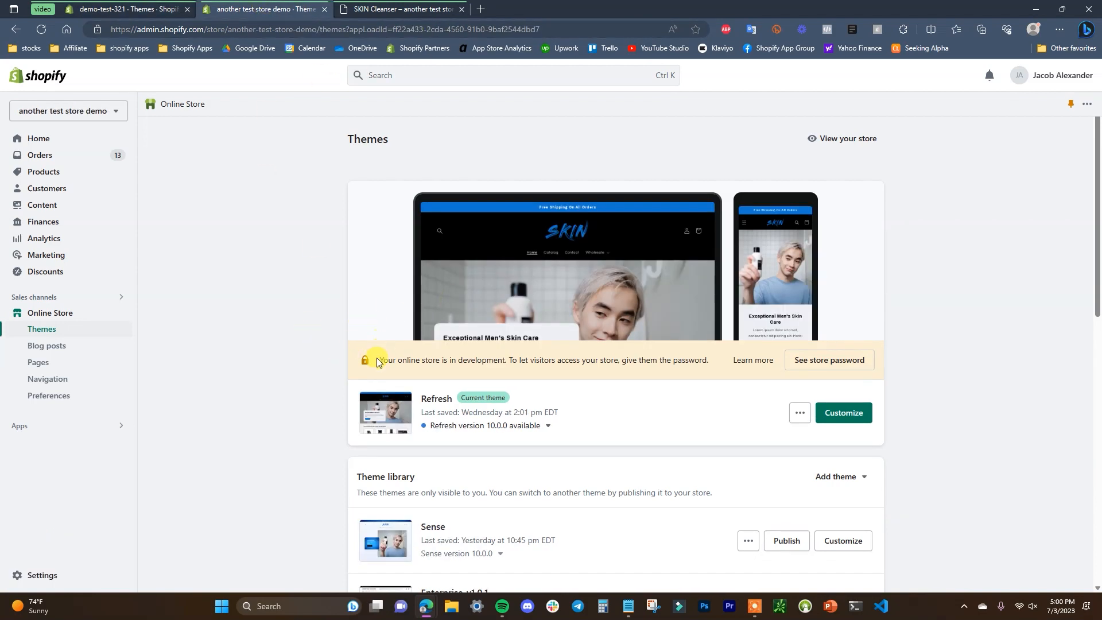
Step: Open the Catalog of the SKIN storefront and look over its product grid
{"action": "left_click", "coordinate": [395, 10]}
{"action": "left_click", "coordinate": [508, 173]}
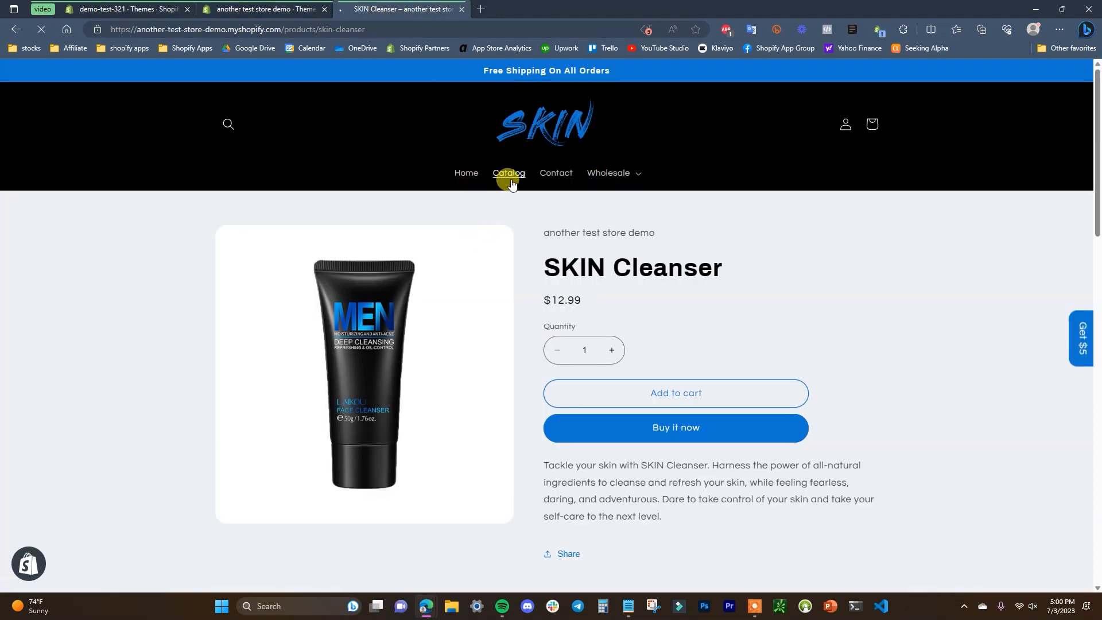
{"action": "scroll", "coordinate": [474, 381], "scroll_direction": "down", "scroll_amount": 4}
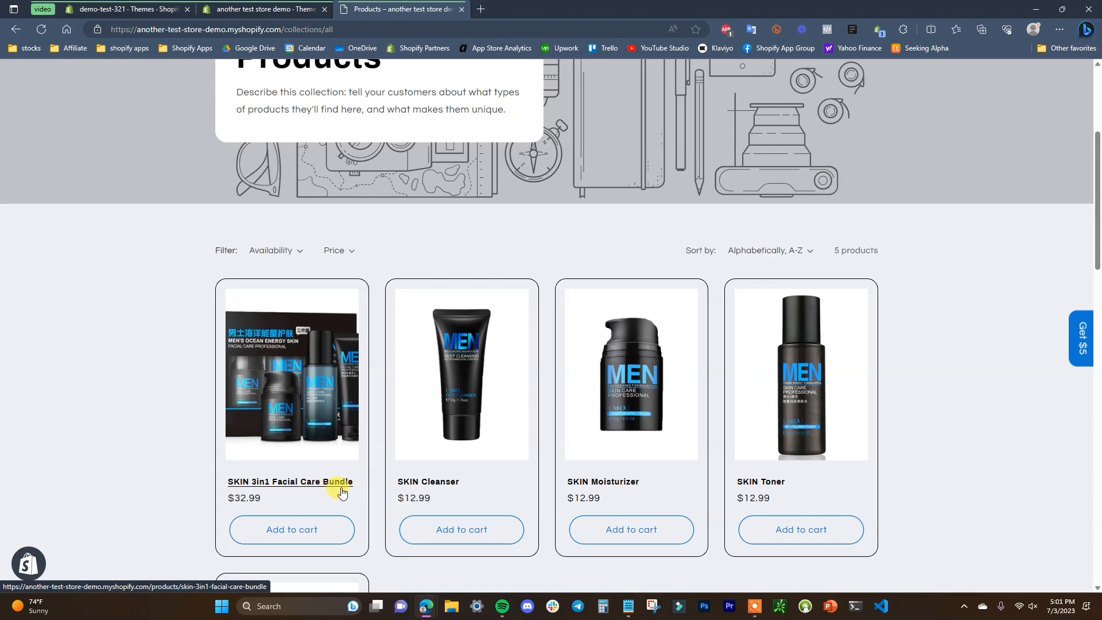
Step: Open the SKIN 3in1 Facial Care Bundle product and examine its page down to the related products
{"action": "left_click", "coordinate": [306, 486]}
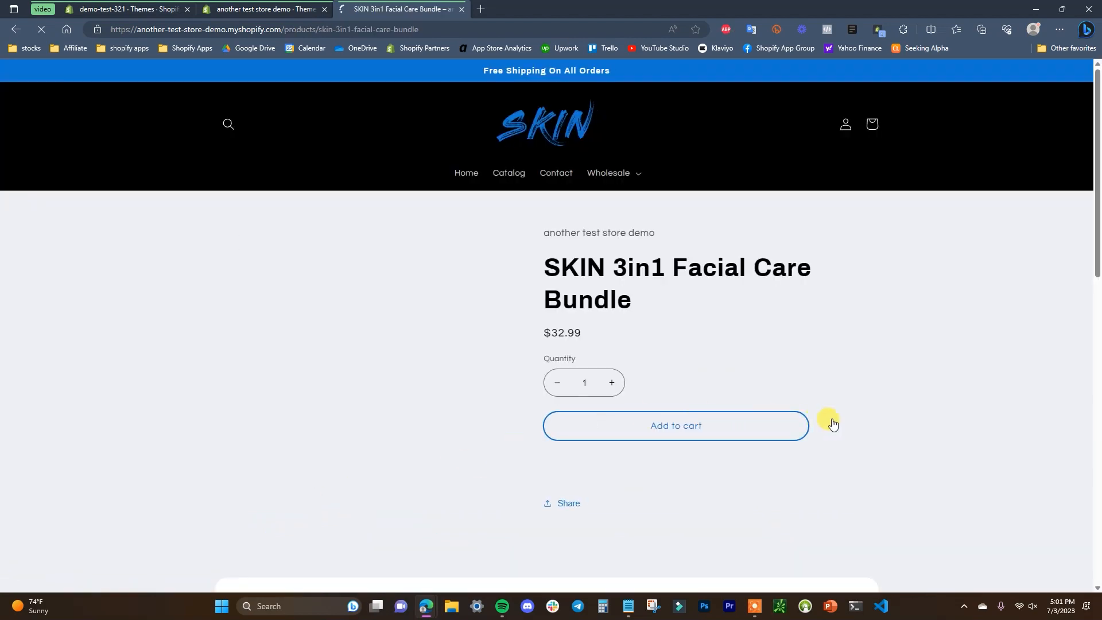
{"action": "scroll", "coordinate": [833, 421], "scroll_direction": "down", "scroll_amount": 8}
{"action": "scroll", "coordinate": [747, 425], "scroll_direction": "down", "scroll_amount": 4}
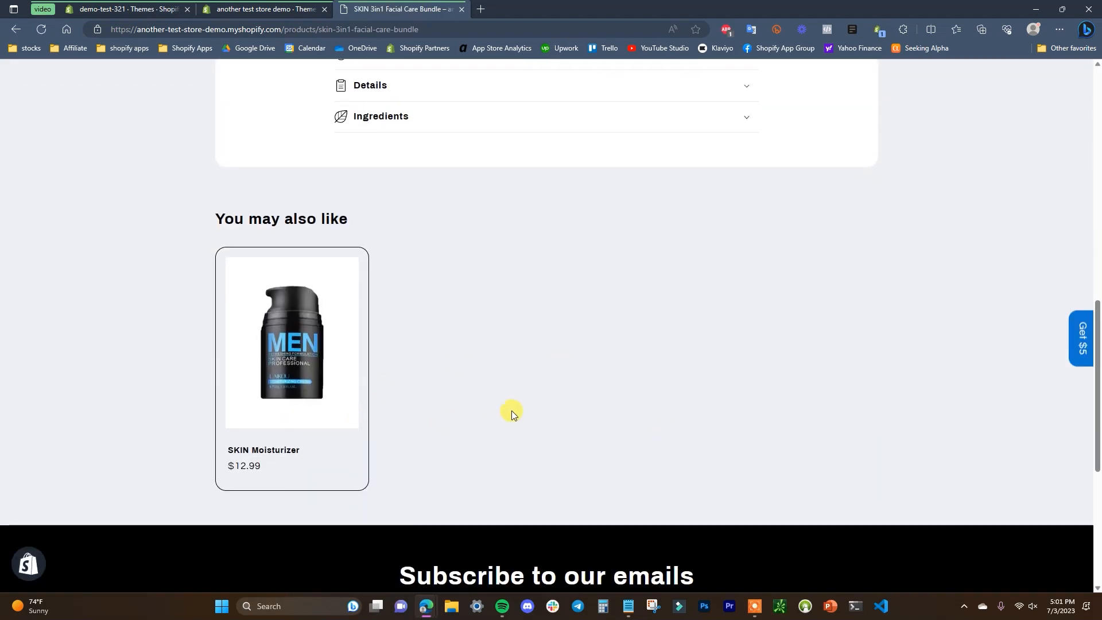
{"action": "scroll", "coordinate": [510, 413], "scroll_direction": "up", "scroll_amount": 10}
{"action": "scroll", "coordinate": [635, 337], "scroll_direction": "down", "scroll_amount": 10}
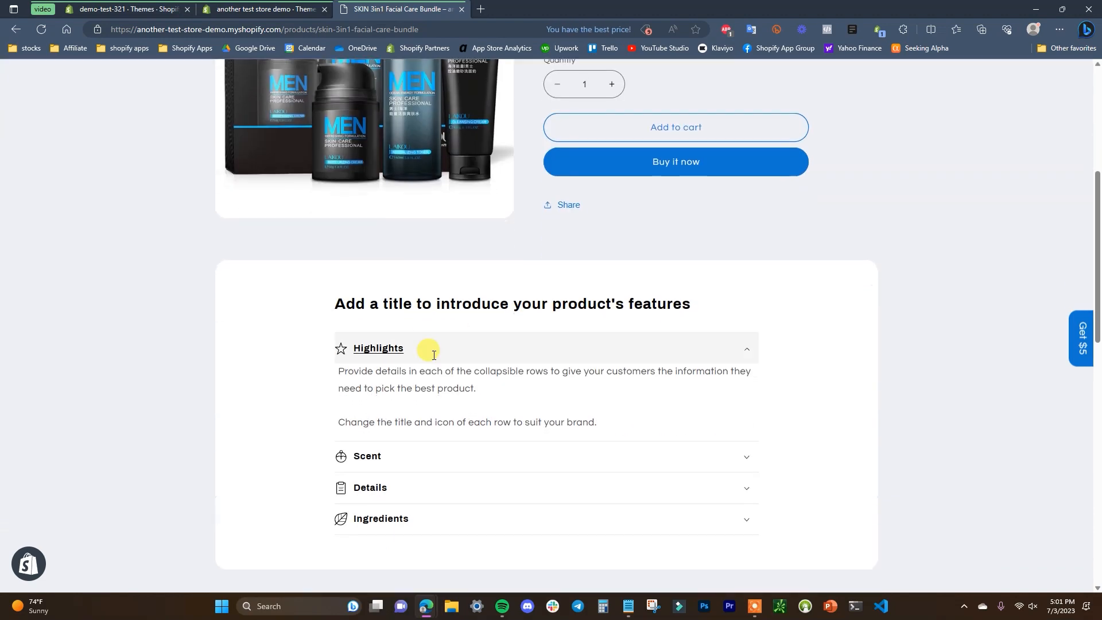
Step: Open the related SKIN Moisturizer product and compare its page layout with the bundle's
{"action": "left_click", "coordinate": [275, 526]}
{"action": "scroll", "coordinate": [381, 490], "scroll_direction": "down", "scroll_amount": 7}
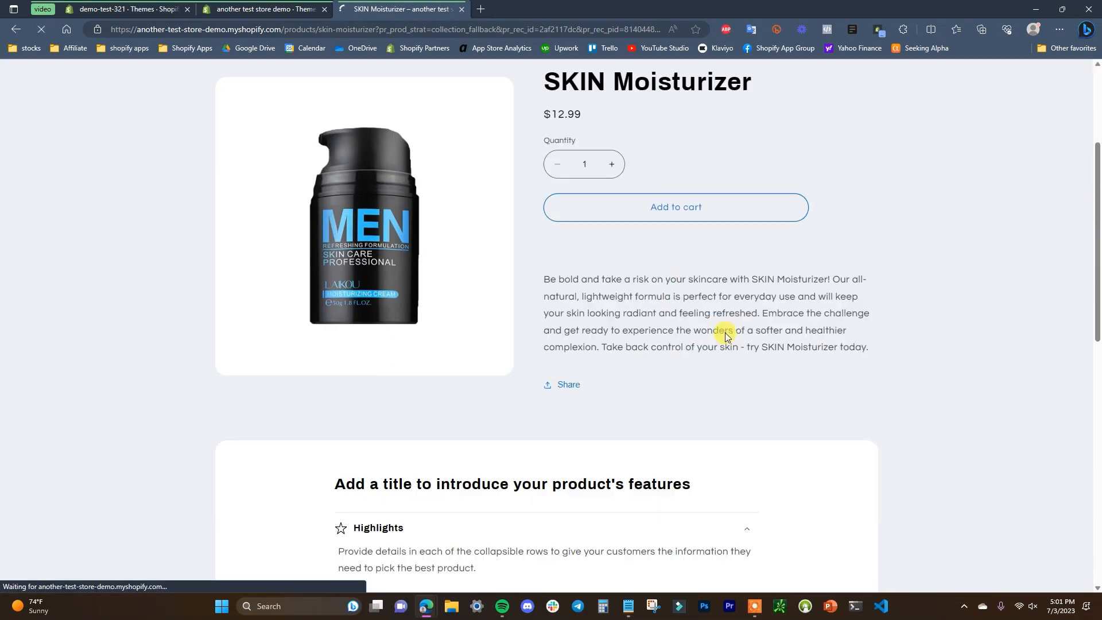
{"action": "scroll", "coordinate": [590, 438], "scroll_direction": "up", "scroll_amount": 7}
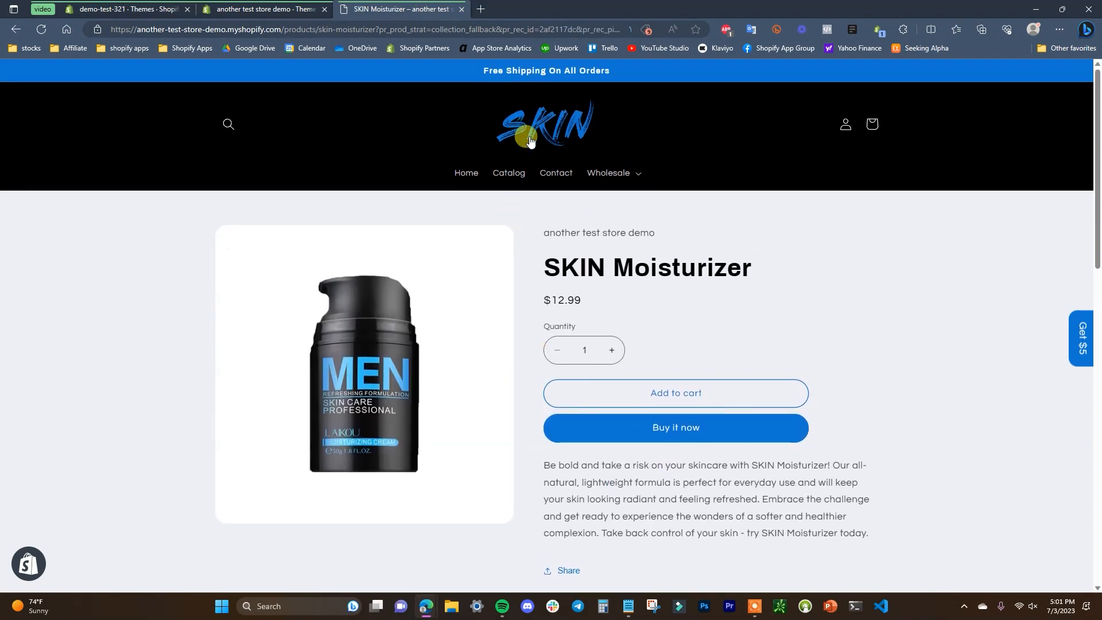
Step: Open the Refresh theme of another test store demo for customizing and close the SKIN Moisturizer storefront page
{"action": "left_click", "coordinate": [143, 7]}
{"action": "left_click", "coordinate": [288, 7]}
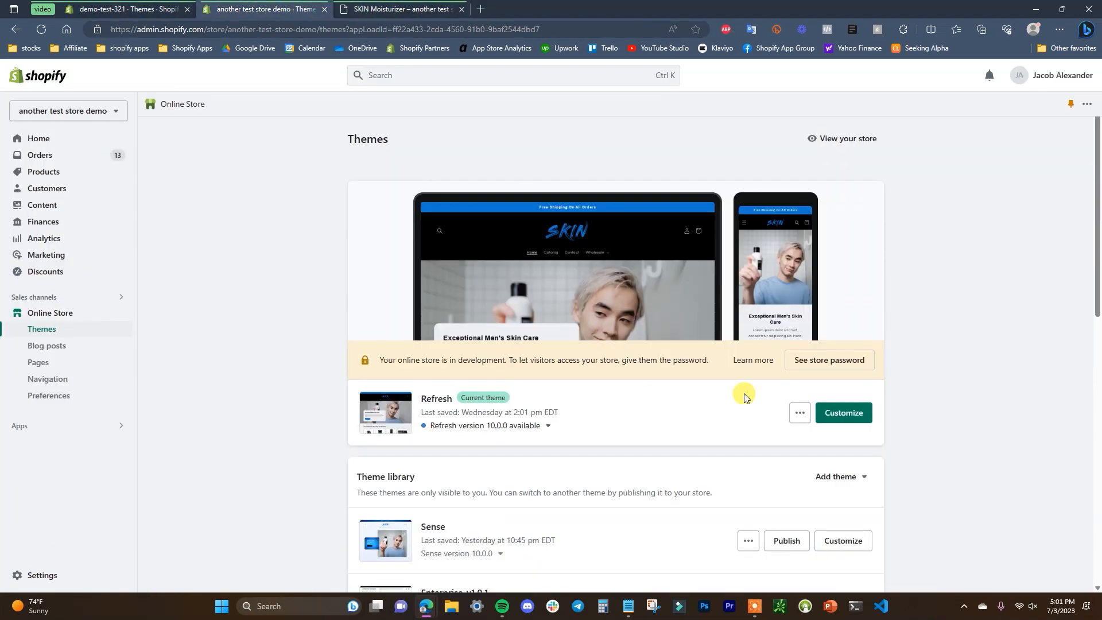
{"action": "left_click", "coordinate": [843, 414]}
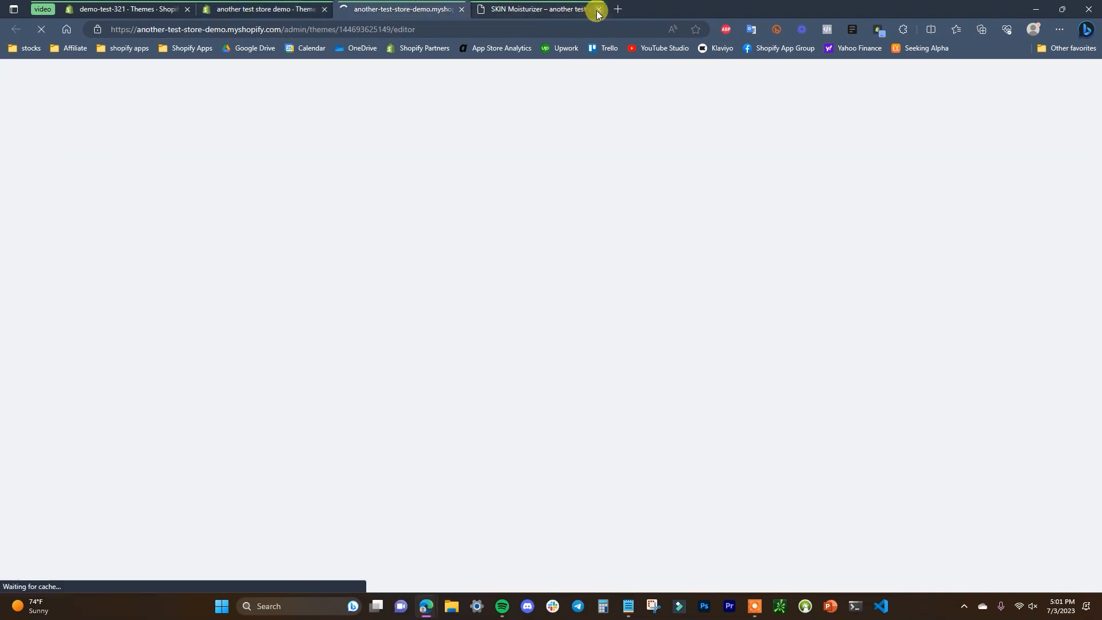
{"action": "left_click", "coordinate": [598, 10]}
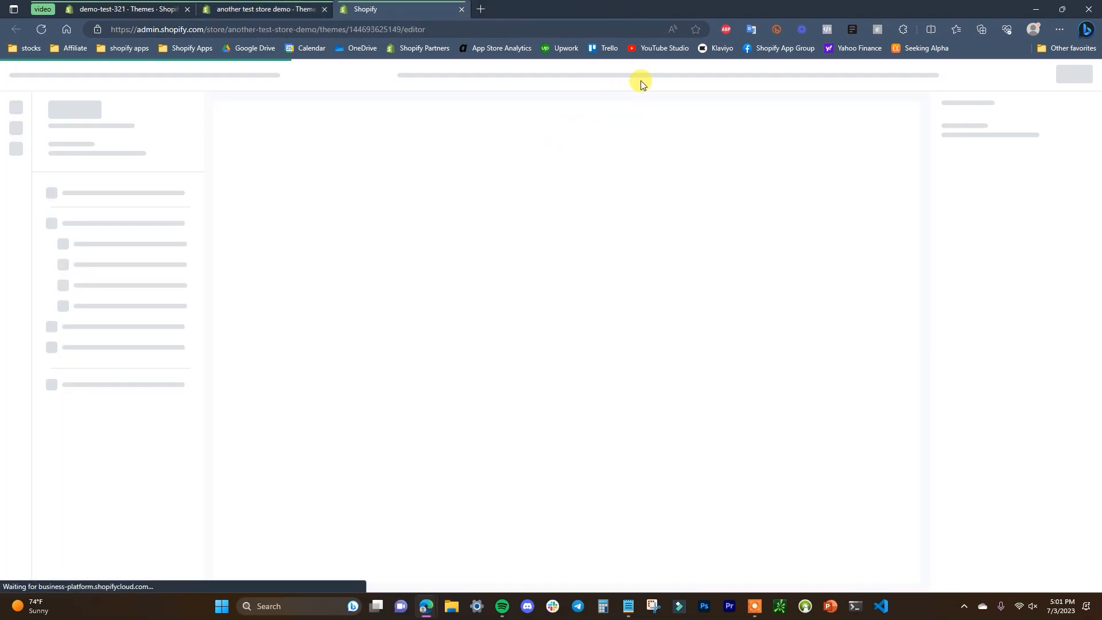
Step: Create a new product template named Bundle based on Default product
{"action": "left_click", "coordinate": [598, 74]}
{"action": "left_click", "coordinate": [589, 167]}
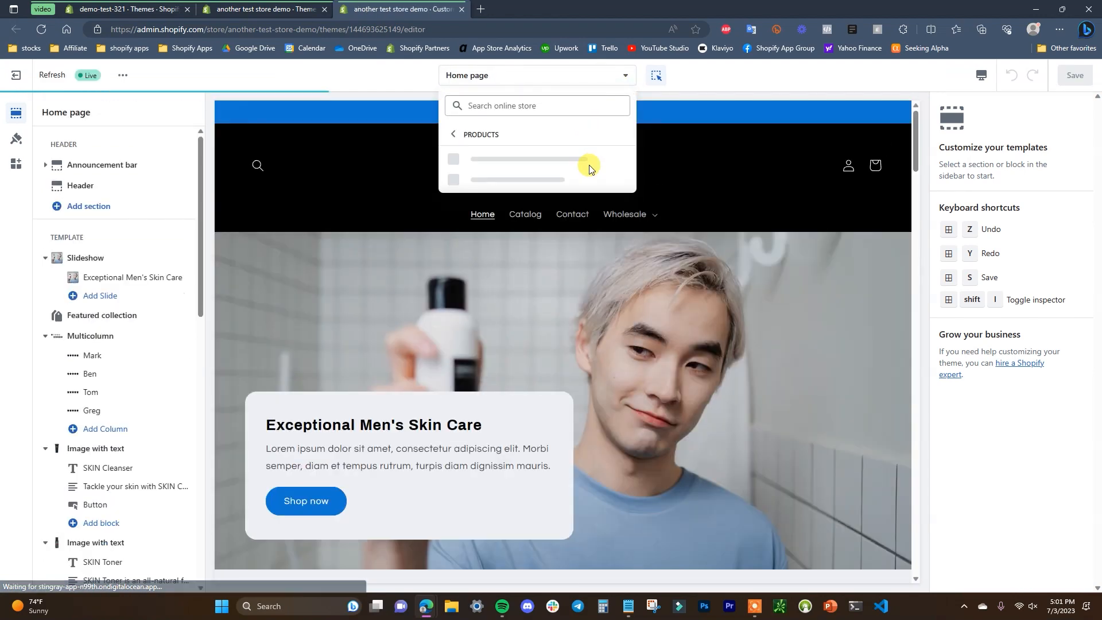
{"action": "left_click", "coordinate": [520, 220]}
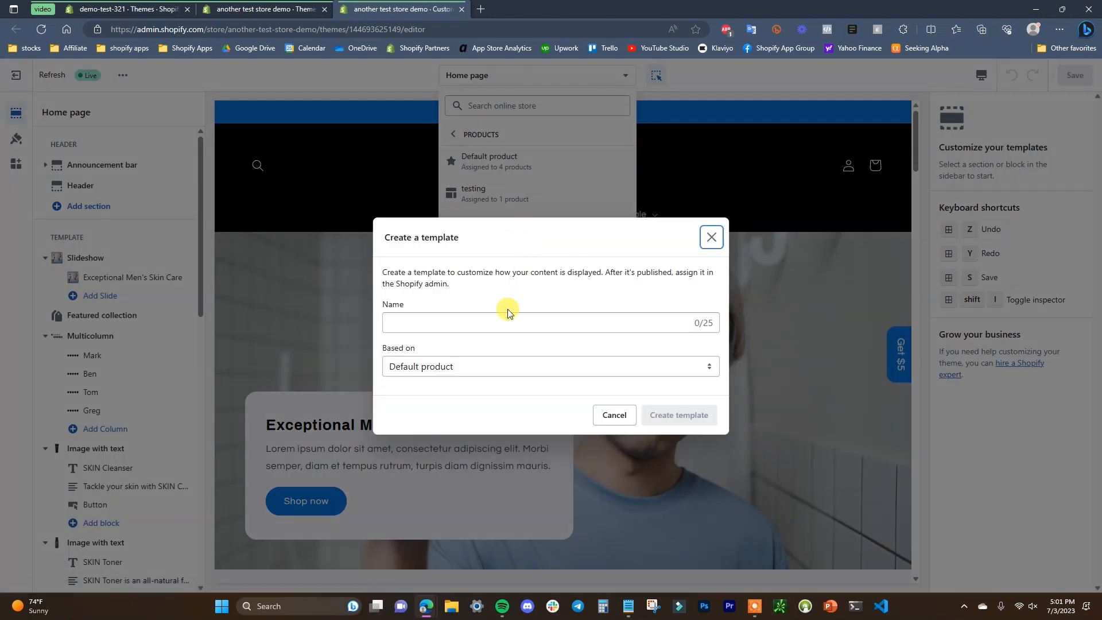
{"action": "left_click", "coordinate": [501, 322]}
{"action": "type", "text": "Bundle"}
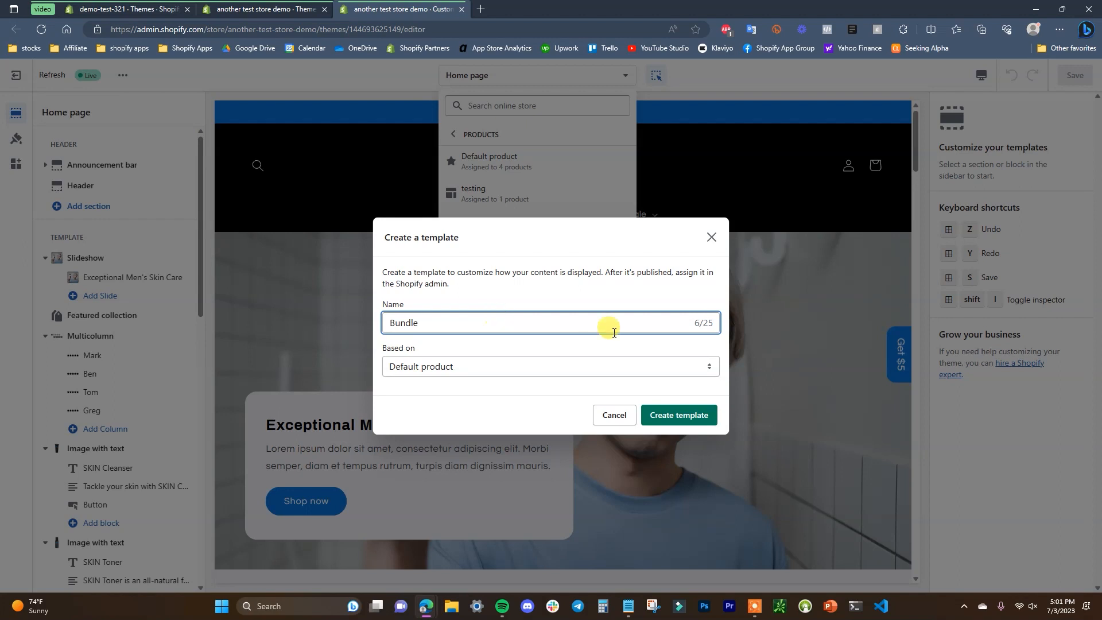
{"action": "left_click", "coordinate": [477, 368]}
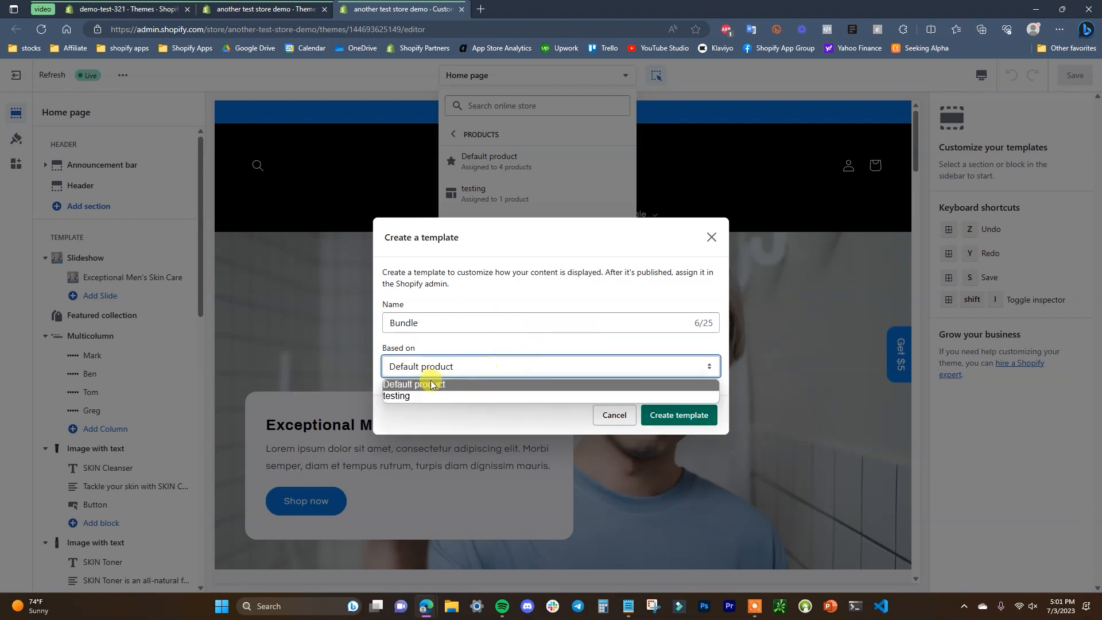
{"action": "left_click", "coordinate": [534, 340]}
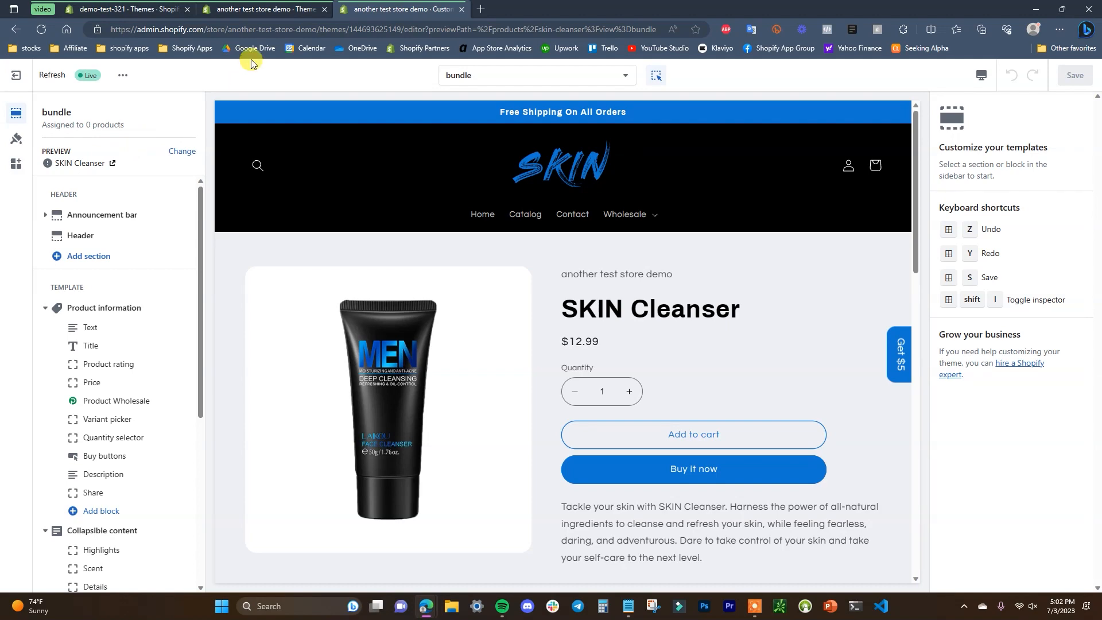
Step: Open the SKIN 3in1 Facial Care Bundle product for editing in the admin of another test store demo
{"action": "left_click", "coordinate": [252, 8]}
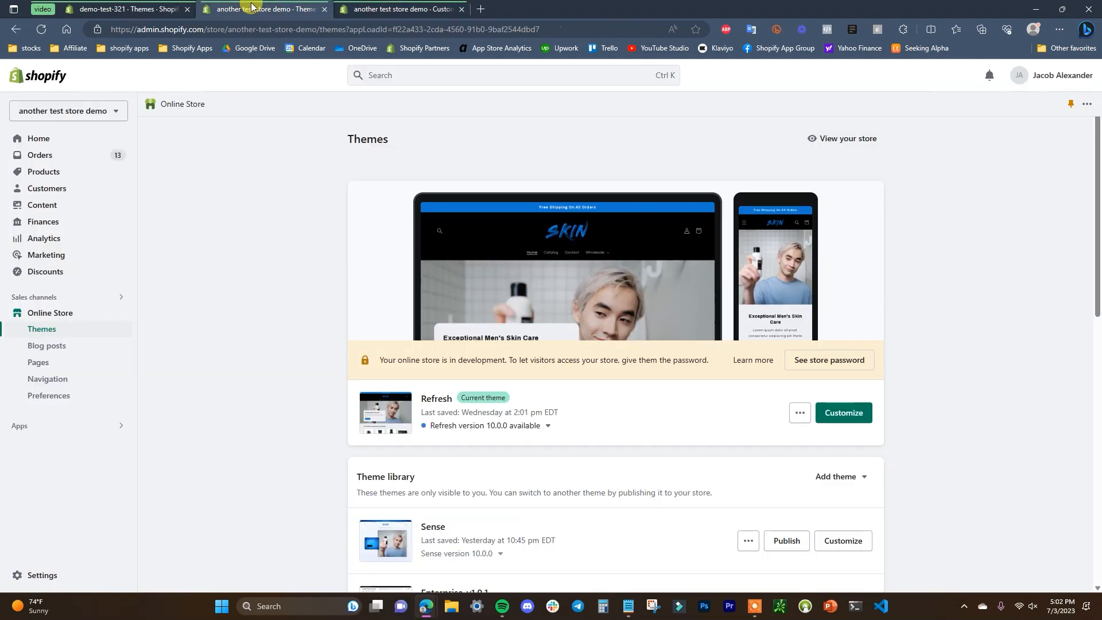
{"action": "left_click", "coordinate": [56, 173]}
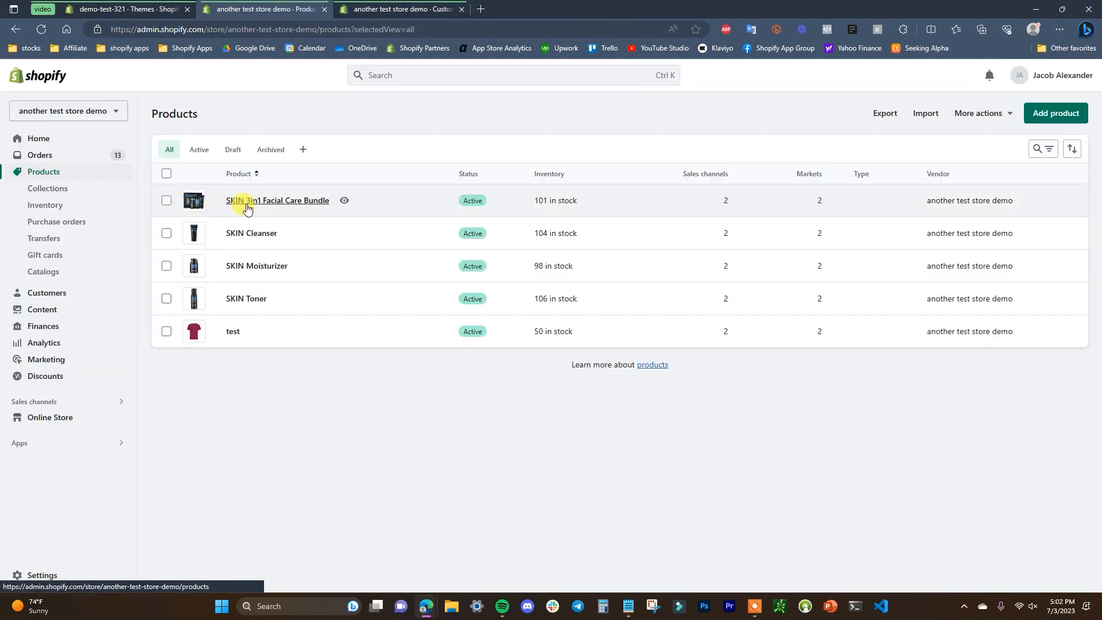
{"action": "left_click", "coordinate": [288, 202]}
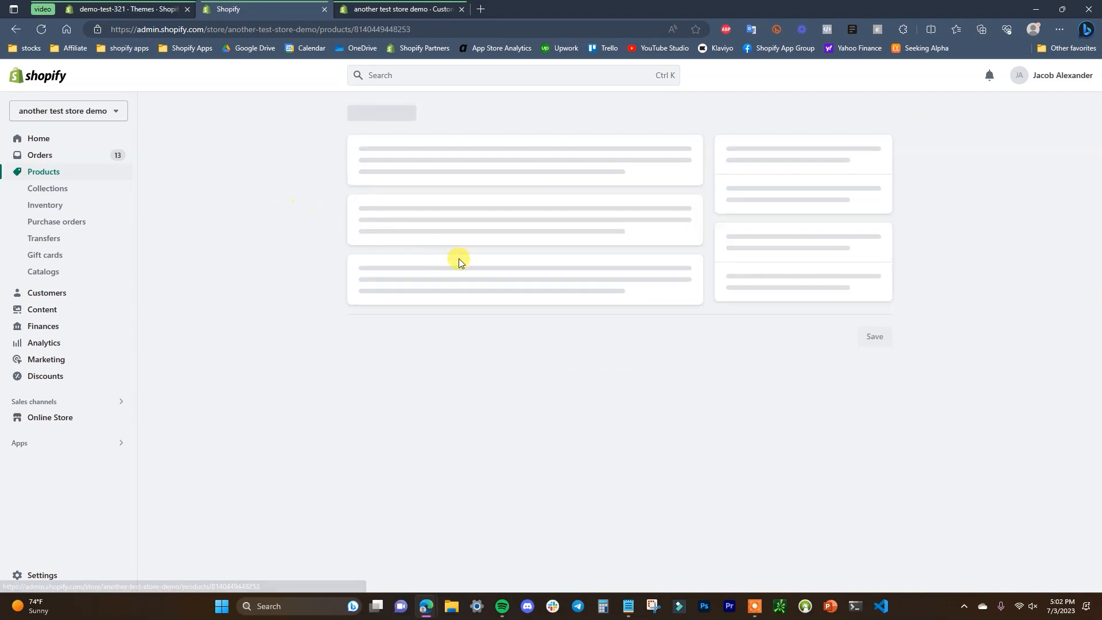
Step: Assign the bundle theme template to the SKIN 3in1 Facial Care Bundle and save the product
{"action": "scroll", "coordinate": [921, 344], "scroll_direction": "down", "scroll_amount": 8}
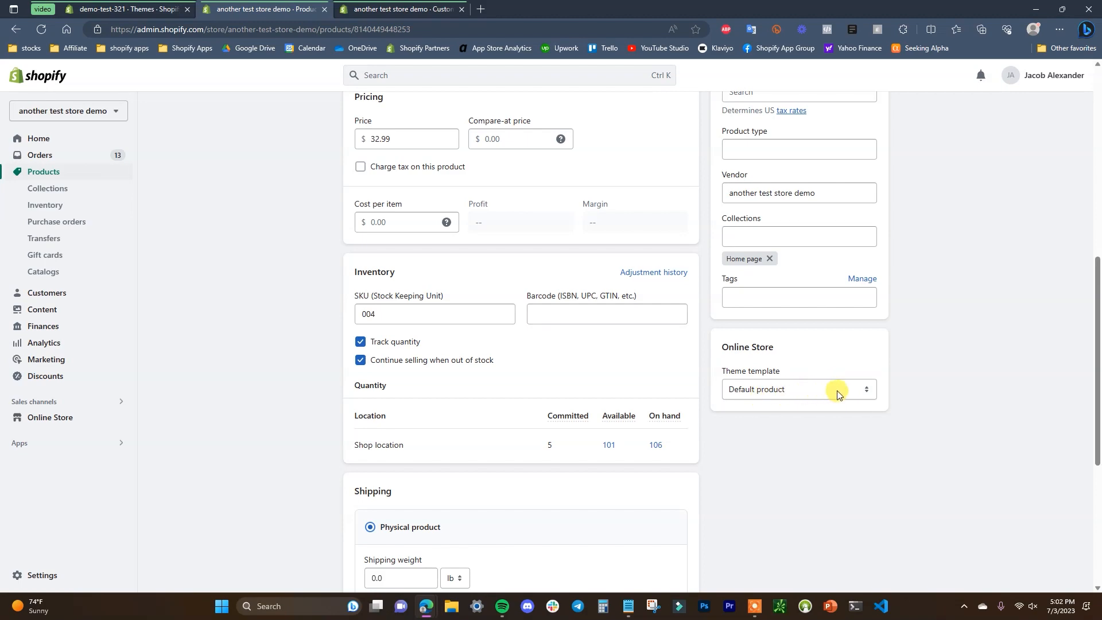
{"action": "left_click", "coordinate": [863, 390]}
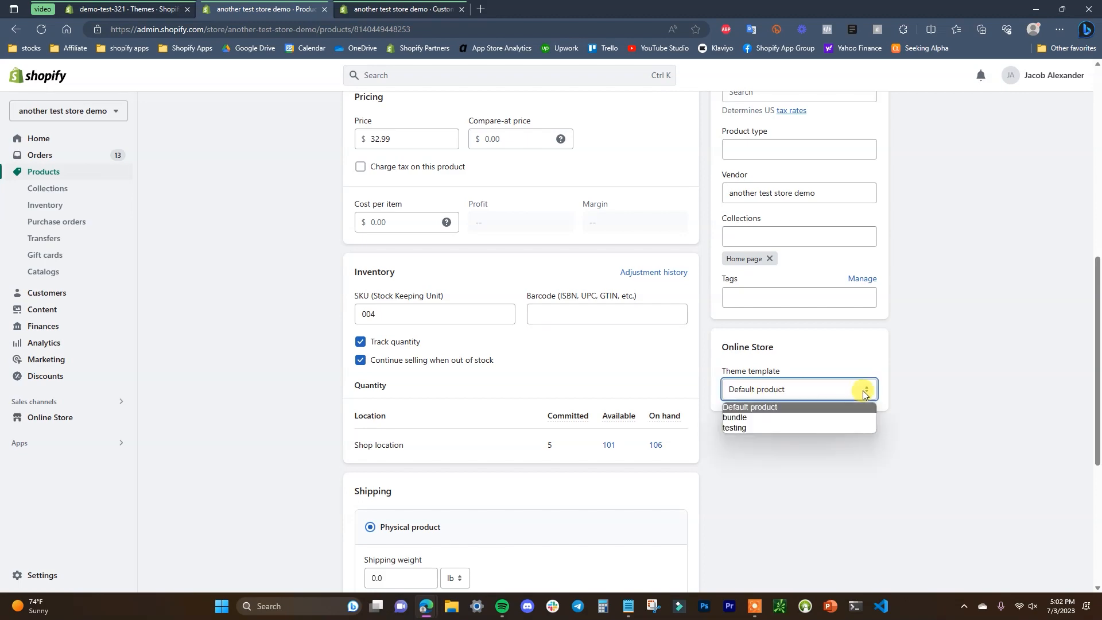
{"action": "left_click", "coordinate": [773, 419]}
{"action": "scroll", "coordinate": [1001, 159], "scroll_direction": "up", "scroll_amount": 3}
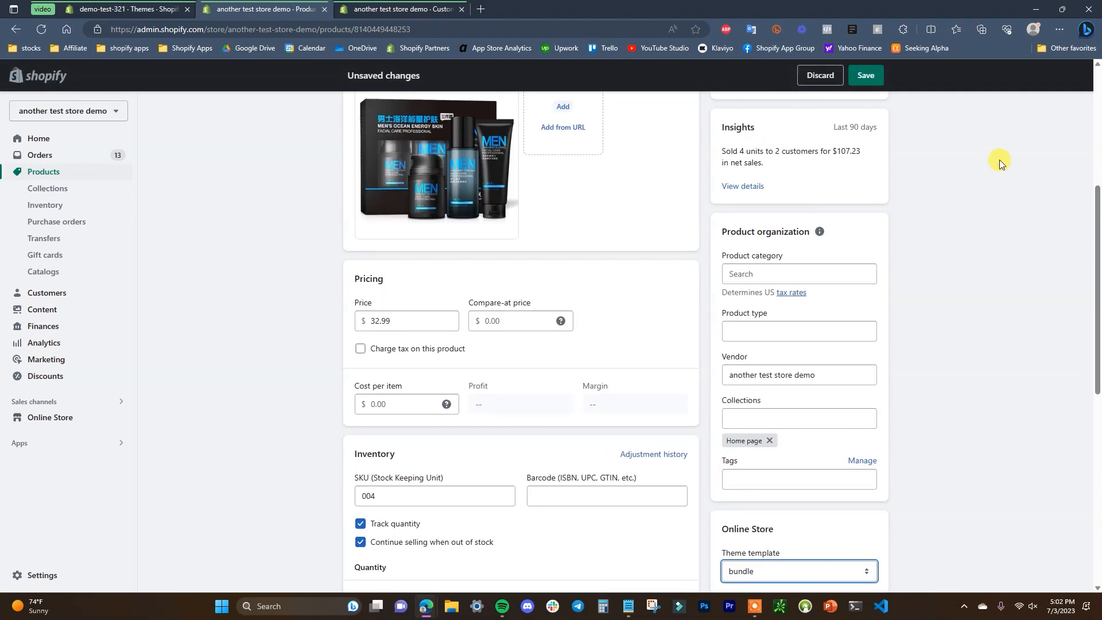
{"action": "left_click", "coordinate": [870, 76]}
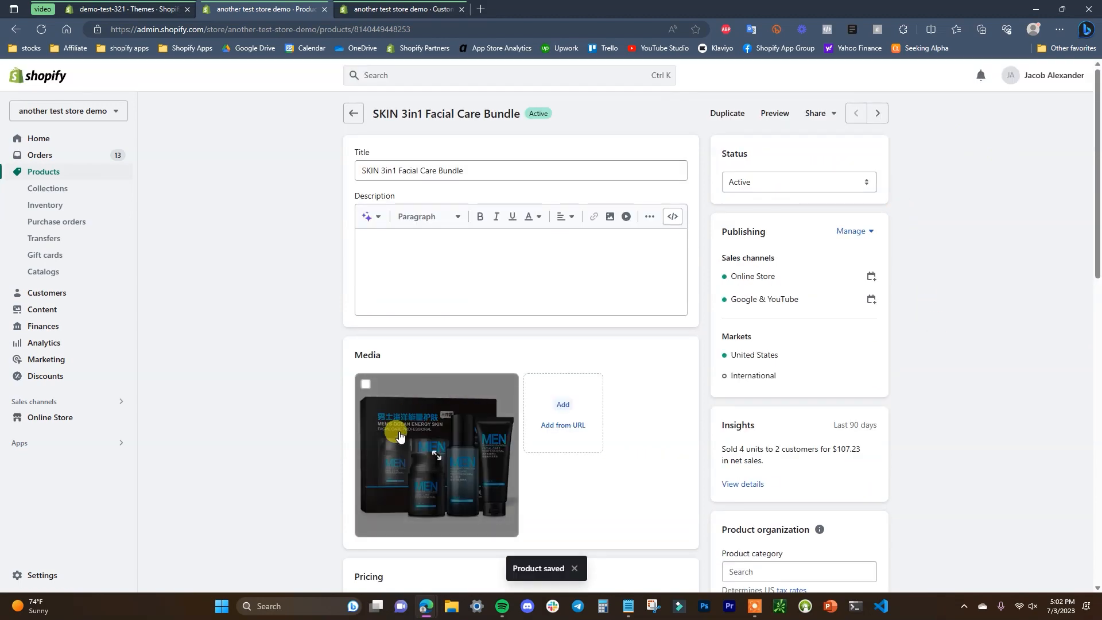
{"action": "scroll", "coordinate": [471, 436], "scroll_direction": "down", "scroll_amount": 3}
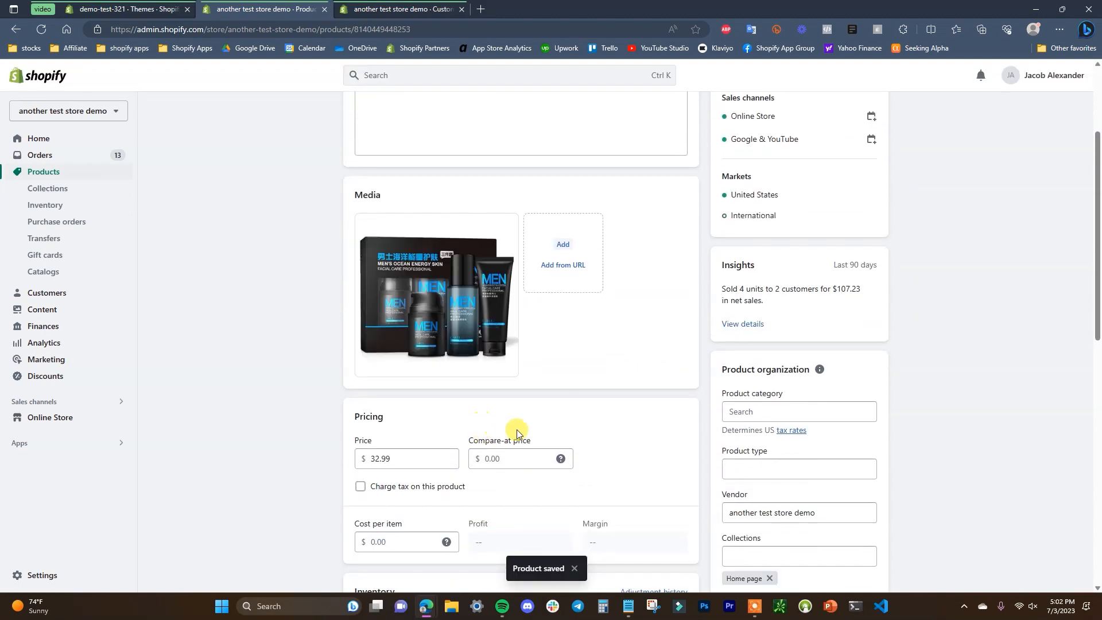
Step: Return to the theme editor and change the bundle template's preview product to SKIN 3in1 Facial Care Bundle
{"action": "left_click", "coordinate": [376, 2]}
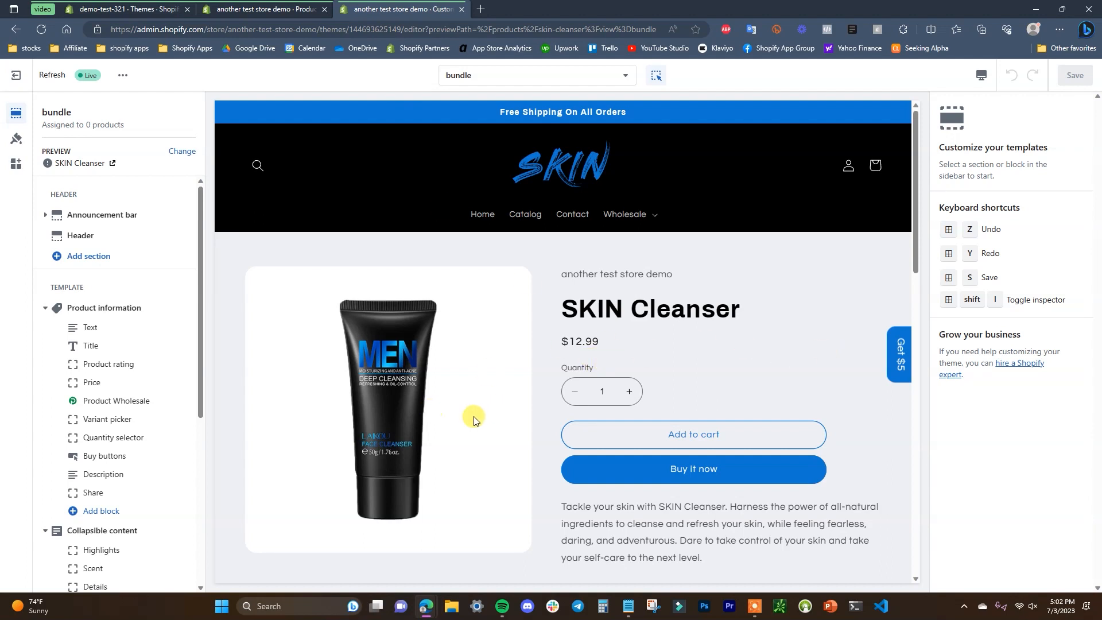
{"action": "left_click", "coordinate": [590, 77]}
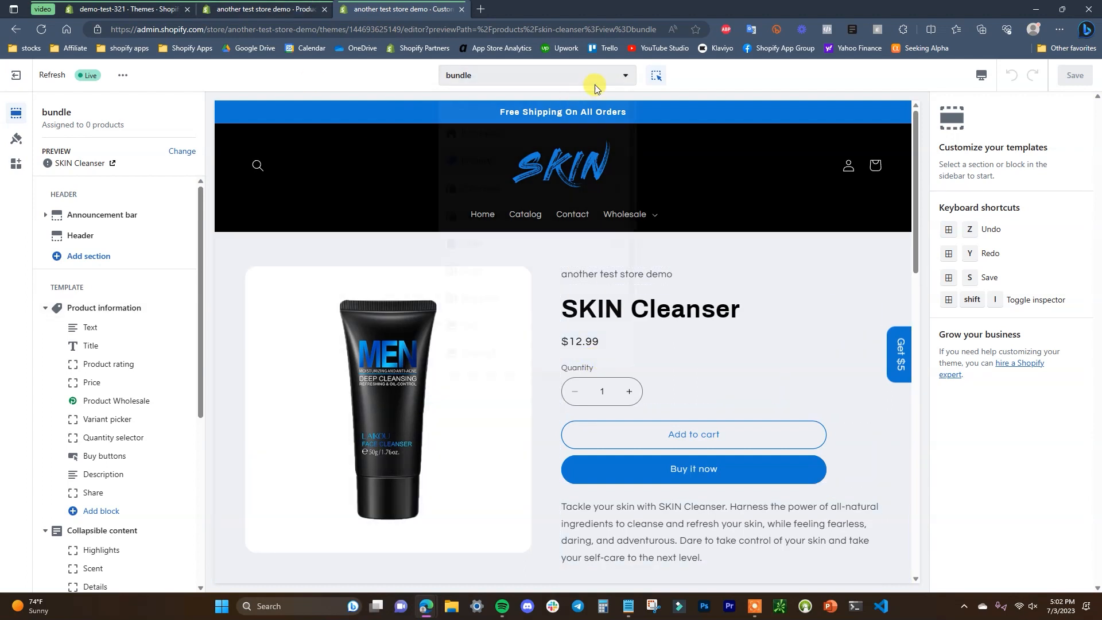
{"action": "left_click", "coordinate": [606, 164]}
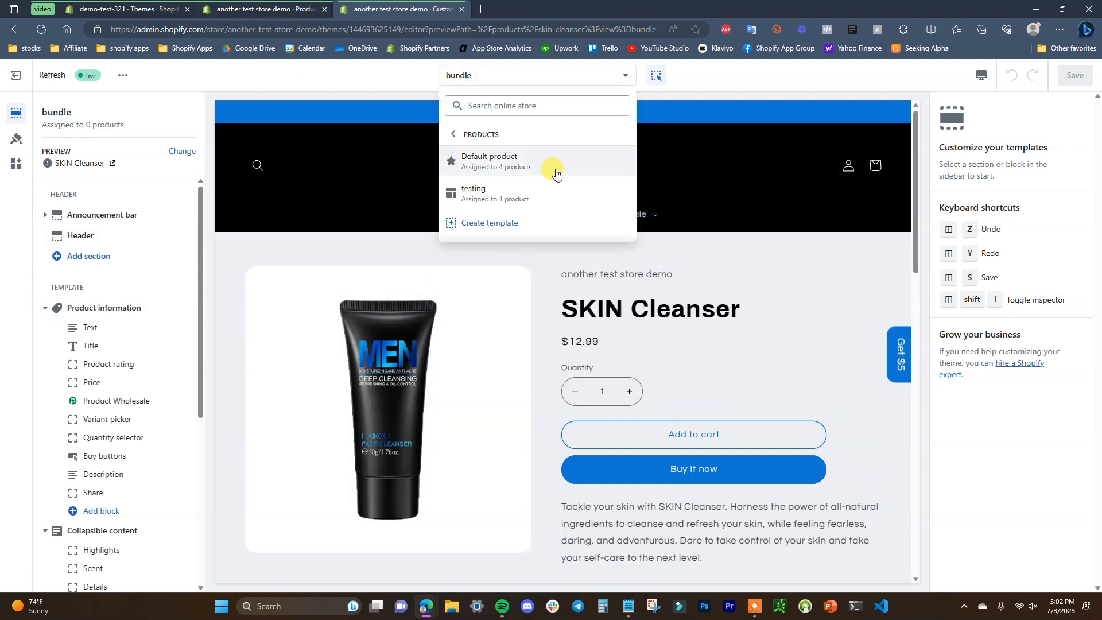
{"action": "left_click", "coordinate": [758, 270]}
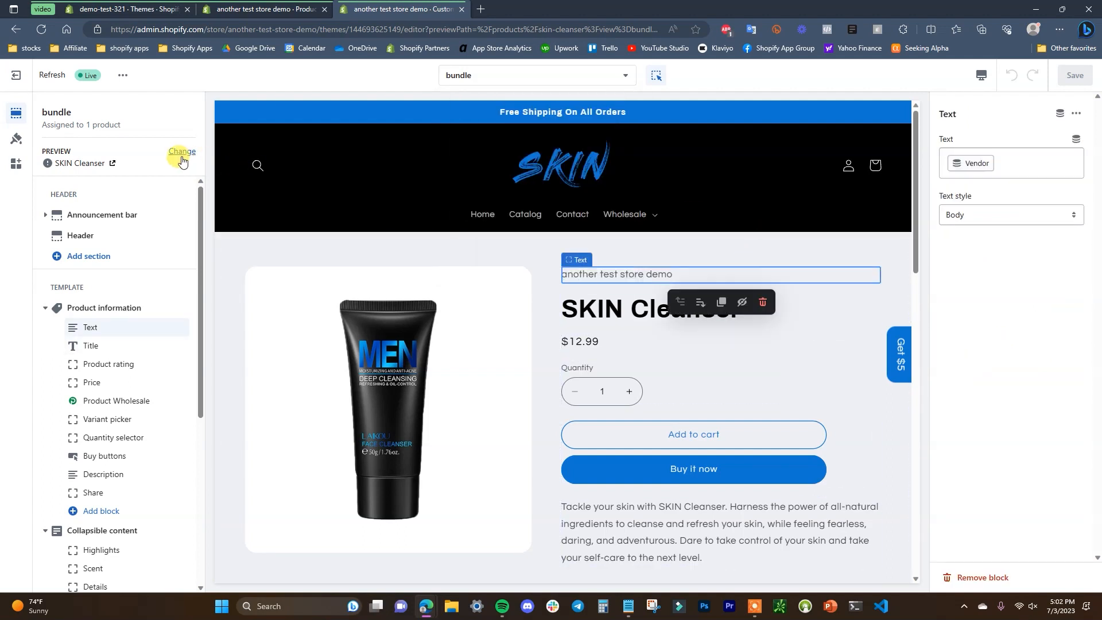
{"action": "left_click", "coordinate": [182, 152]}
{"action": "left_click", "coordinate": [1016, 197]}
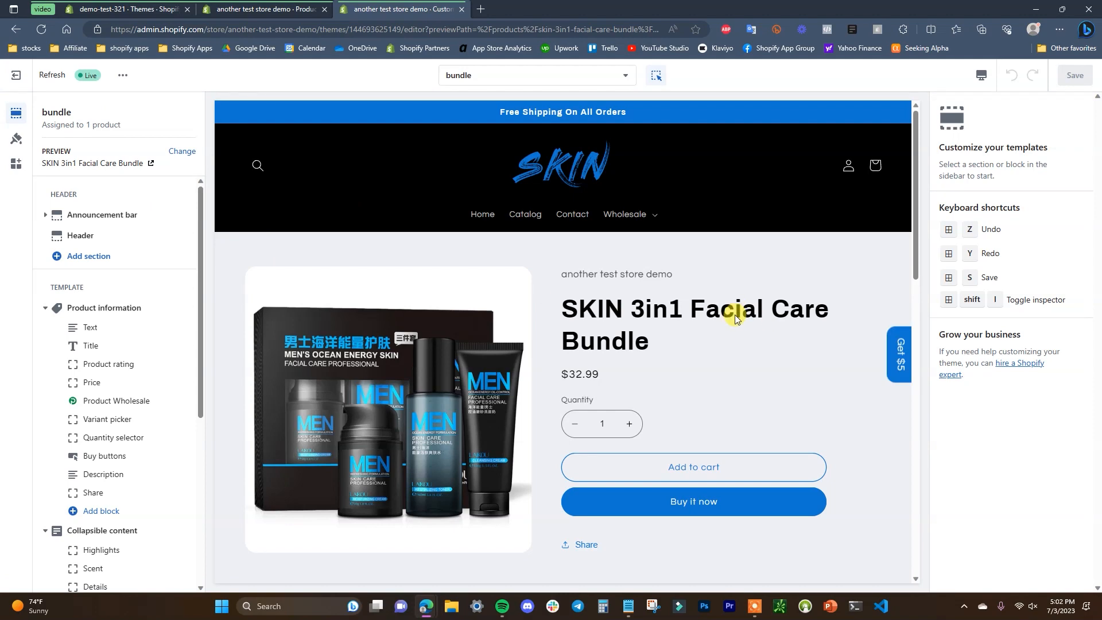
Step: Examine the bundle template's sections, from product information and collapsible content to related products and email signup
{"action": "scroll", "coordinate": [811, 280], "scroll_direction": "down", "scroll_amount": 1}
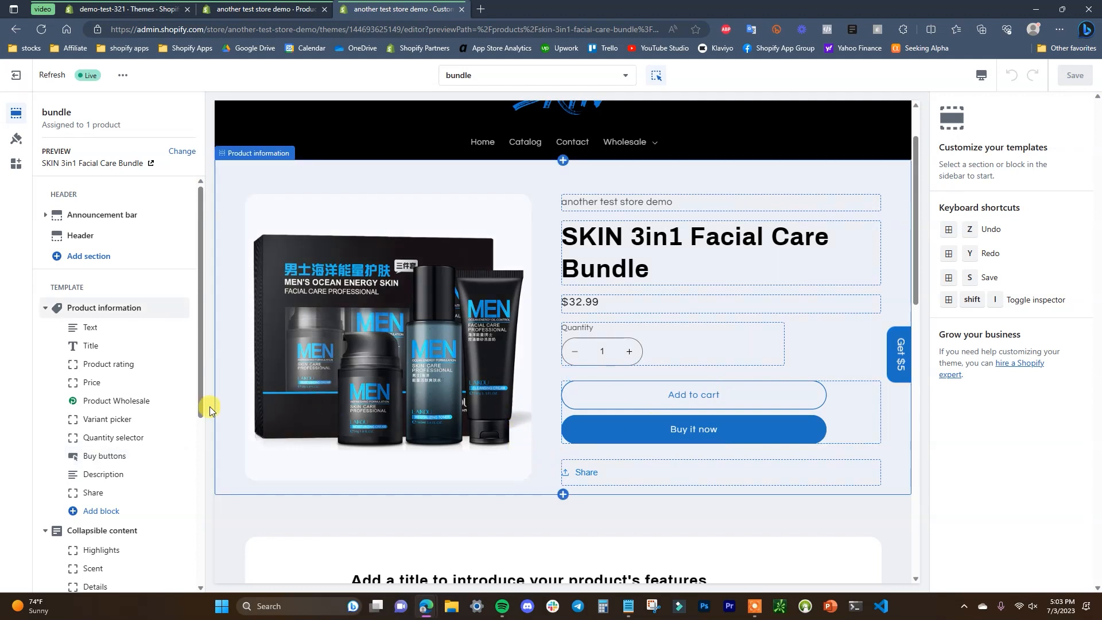
{"action": "scroll", "coordinate": [94, 384], "scroll_direction": "down", "scroll_amount": 3}
{"action": "scroll", "coordinate": [375, 459], "scroll_direction": "down", "scroll_amount": 3}
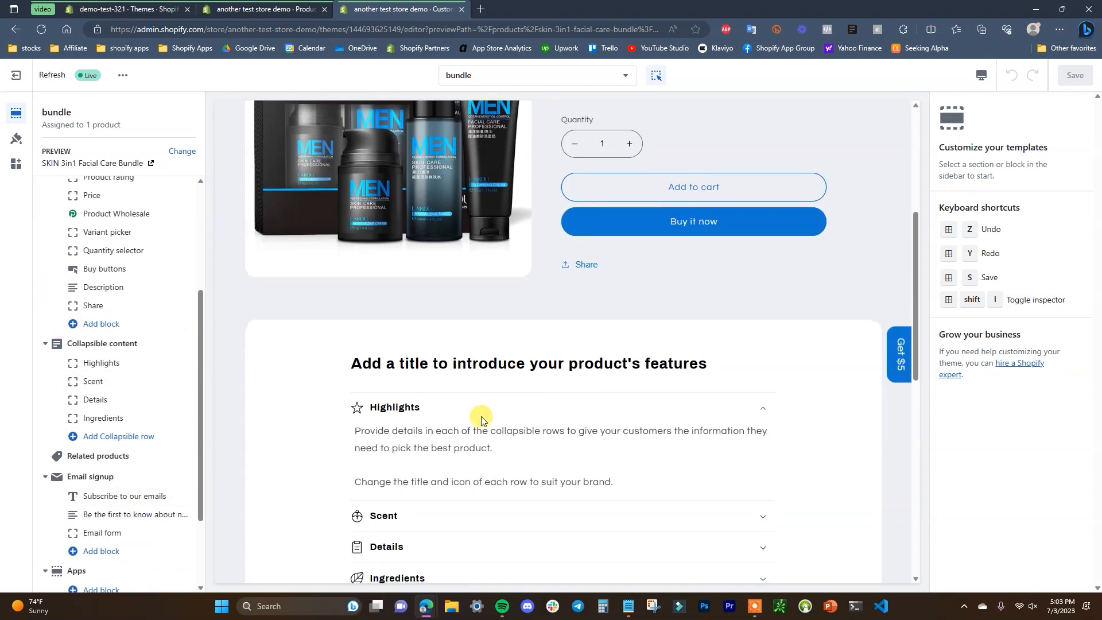
{"action": "scroll", "coordinate": [482, 420], "scroll_direction": "down", "scroll_amount": 10}
{"action": "scroll", "coordinate": [508, 400], "scroll_direction": "up", "scroll_amount": 2}
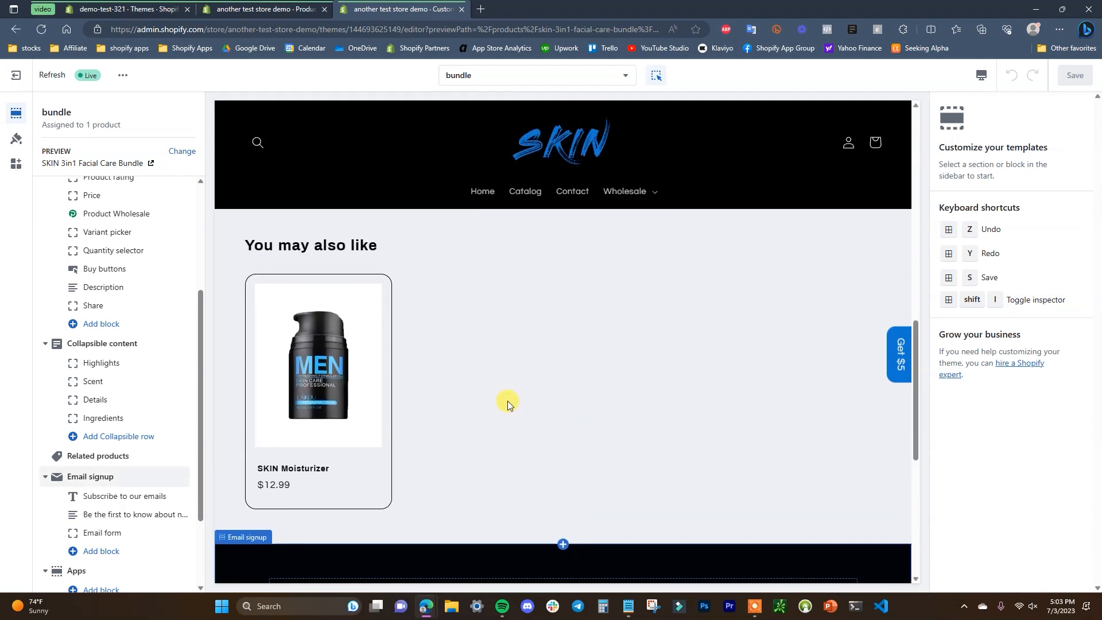
{"action": "scroll", "coordinate": [508, 401], "scroll_direction": "up", "scroll_amount": 3}
{"action": "scroll", "coordinate": [155, 413], "scroll_direction": "up", "scroll_amount": 3}
{"action": "scroll", "coordinate": [650, 418], "scroll_direction": "up", "scroll_amount": 5}
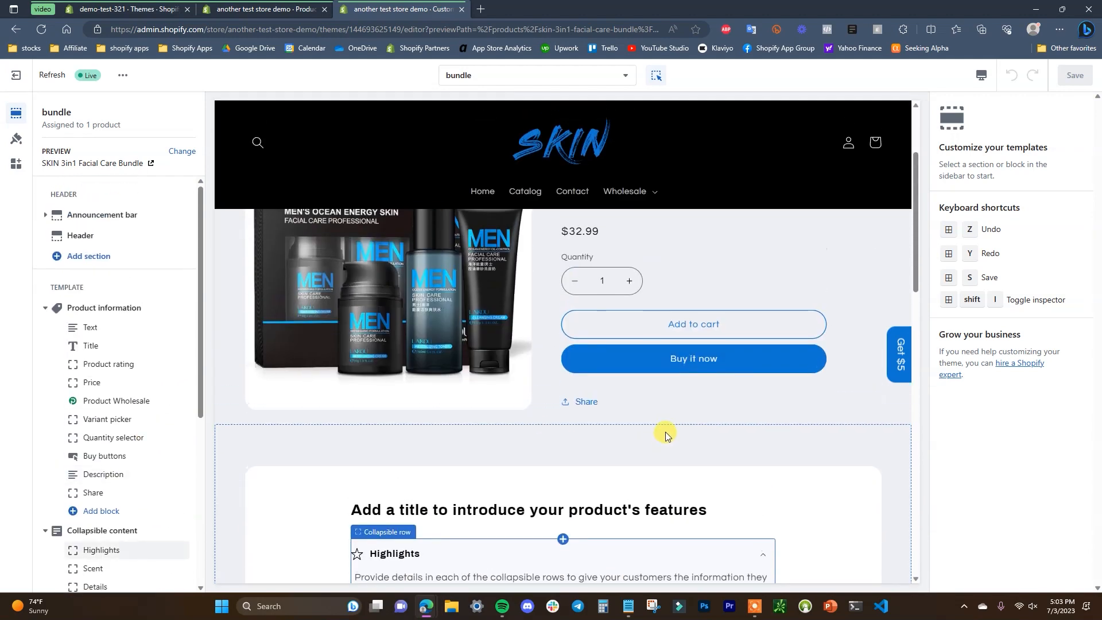
Step: Review the bundle page preview from the buy buttons through the collapsible rows down to the related products and email subscription area
{"action": "scroll", "coordinate": [666, 434], "scroll_direction": "down", "scroll_amount": 4}
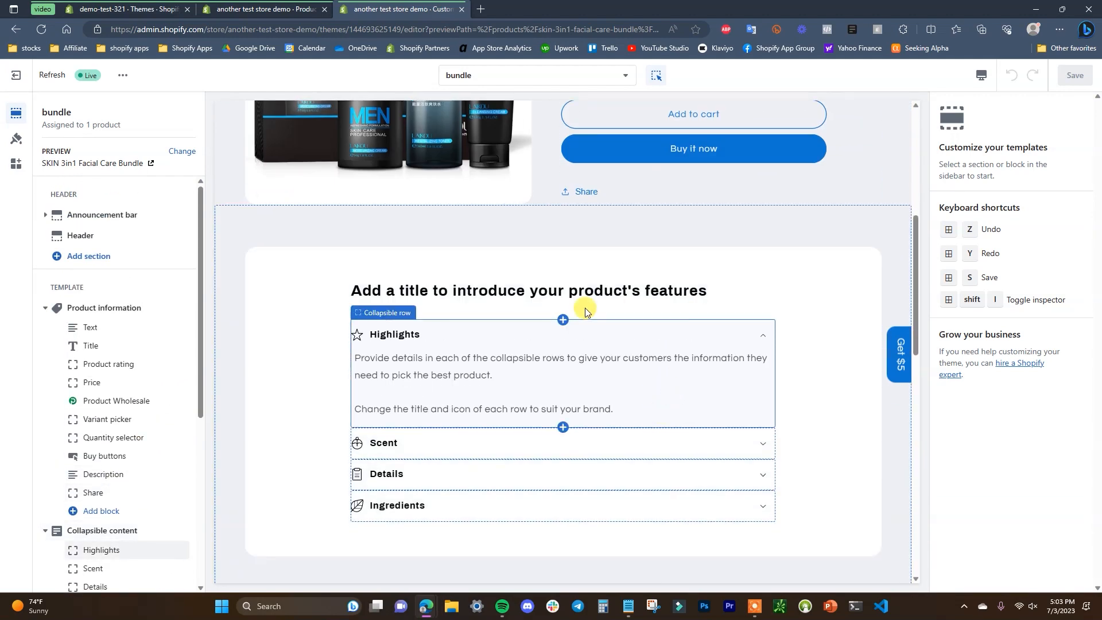
{"action": "scroll", "coordinate": [580, 305], "scroll_direction": "up", "scroll_amount": 2}
{"action": "scroll", "coordinate": [660, 305], "scroll_direction": "down", "scroll_amount": 6}
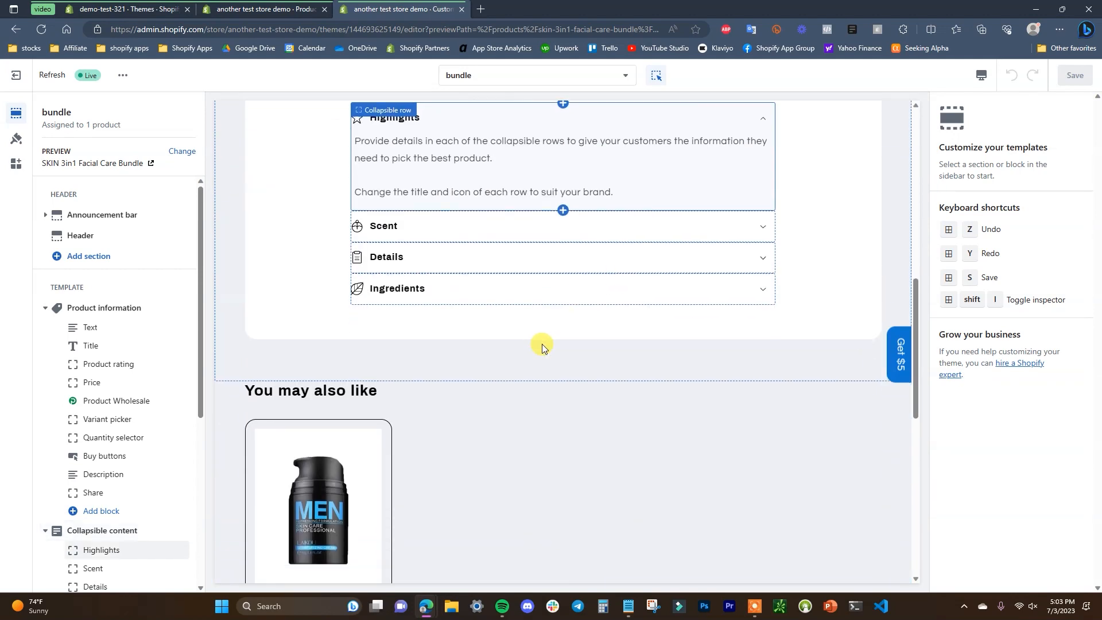
{"action": "scroll", "coordinate": [632, 356], "scroll_direction": "down", "scroll_amount": 6}
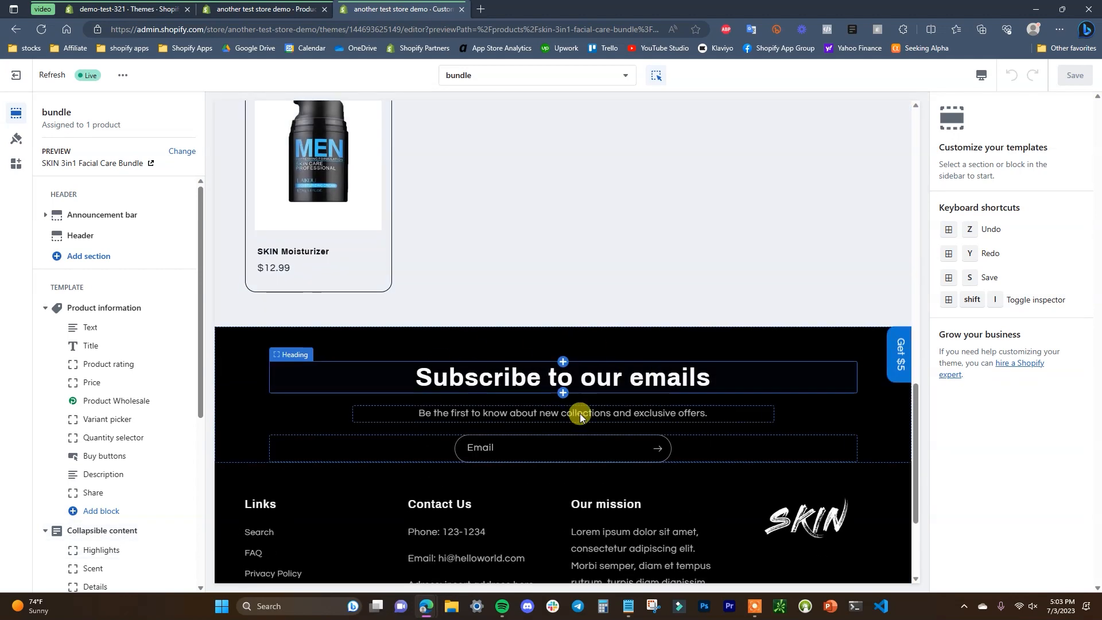
{"action": "scroll", "coordinate": [636, 398], "scroll_direction": "up", "scroll_amount": 5}
{"action": "scroll", "coordinate": [632, 390], "scroll_direction": "up", "scroll_amount": 3}
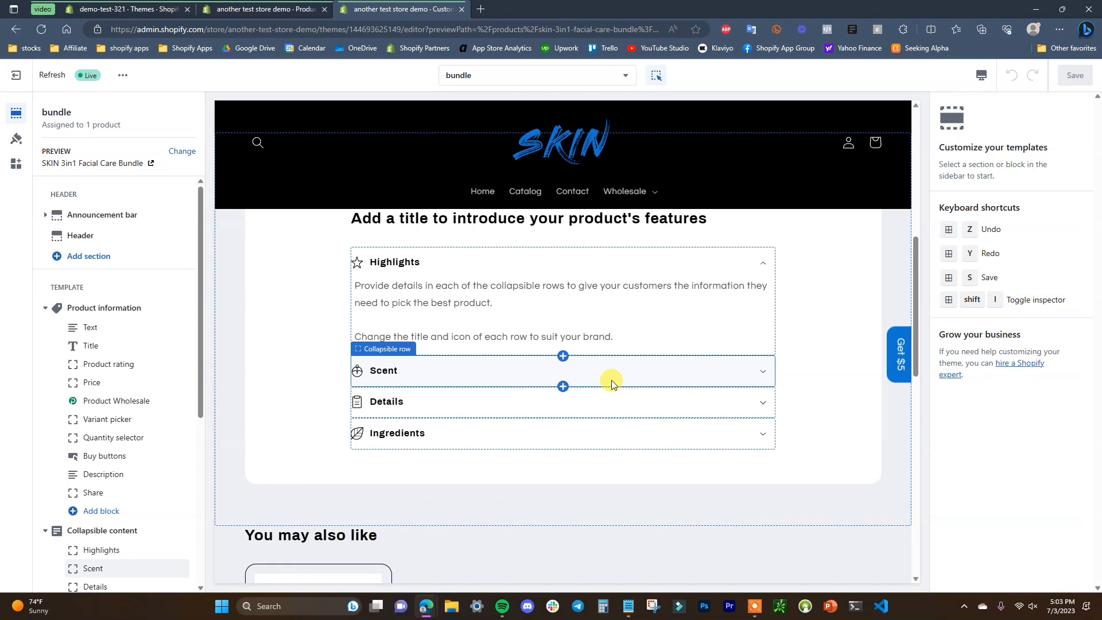
{"action": "scroll", "coordinate": [402, 380], "scroll_direction": "up", "scroll_amount": 4}
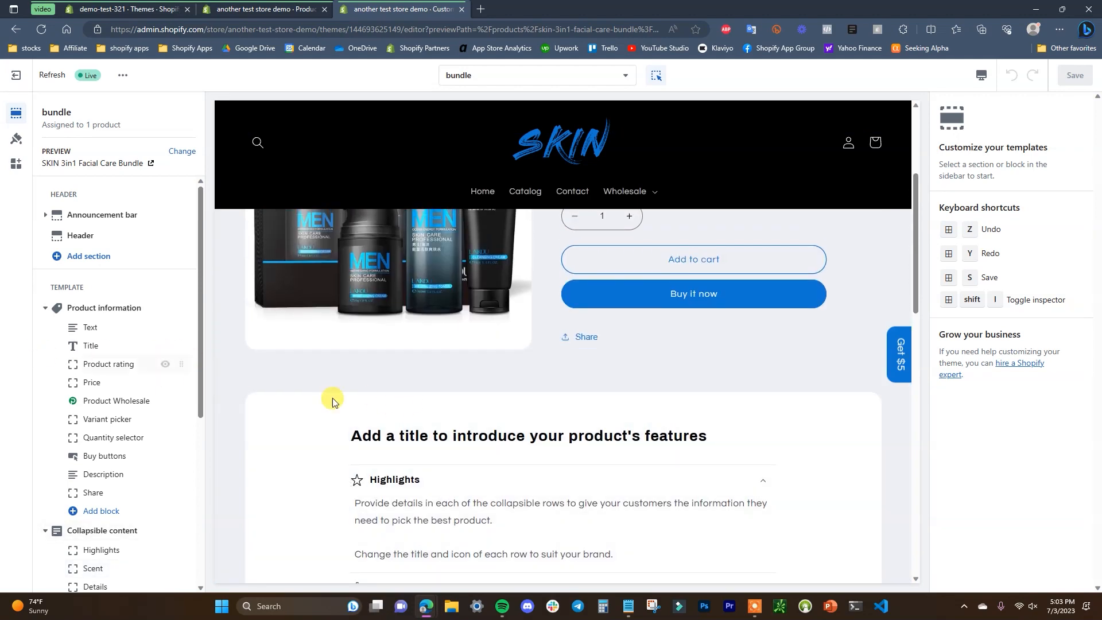
{"action": "scroll", "coordinate": [580, 426], "scroll_direction": "down", "scroll_amount": 10}
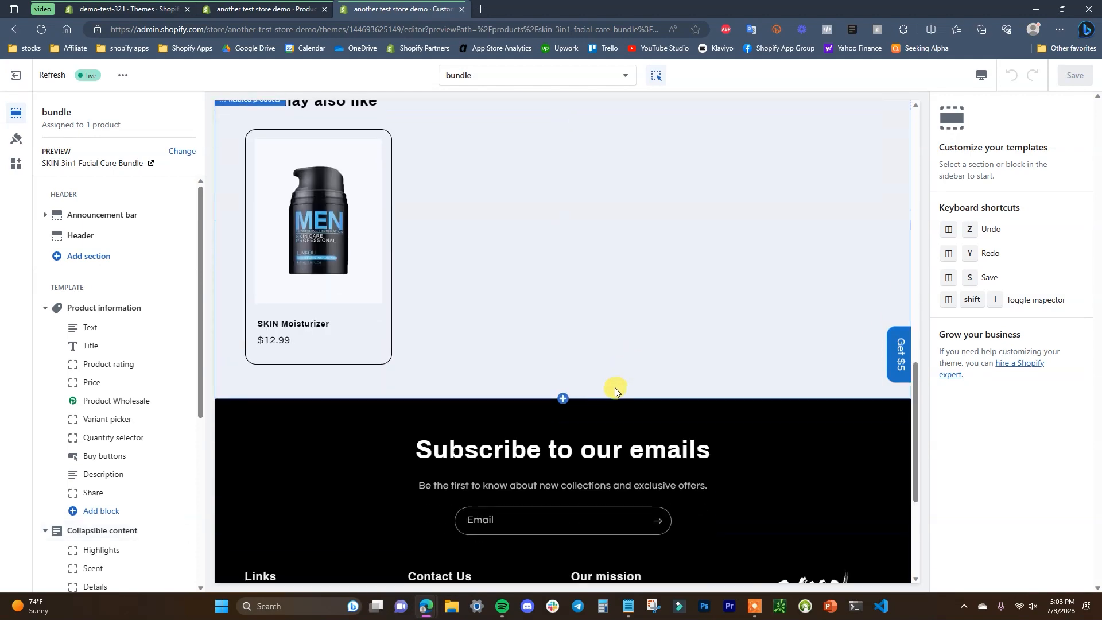
{"action": "scroll", "coordinate": [615, 387], "scroll_direction": "up", "scroll_amount": 3}
{"action": "scroll", "coordinate": [630, 408], "scroll_direction": "up", "scroll_amount": 5}
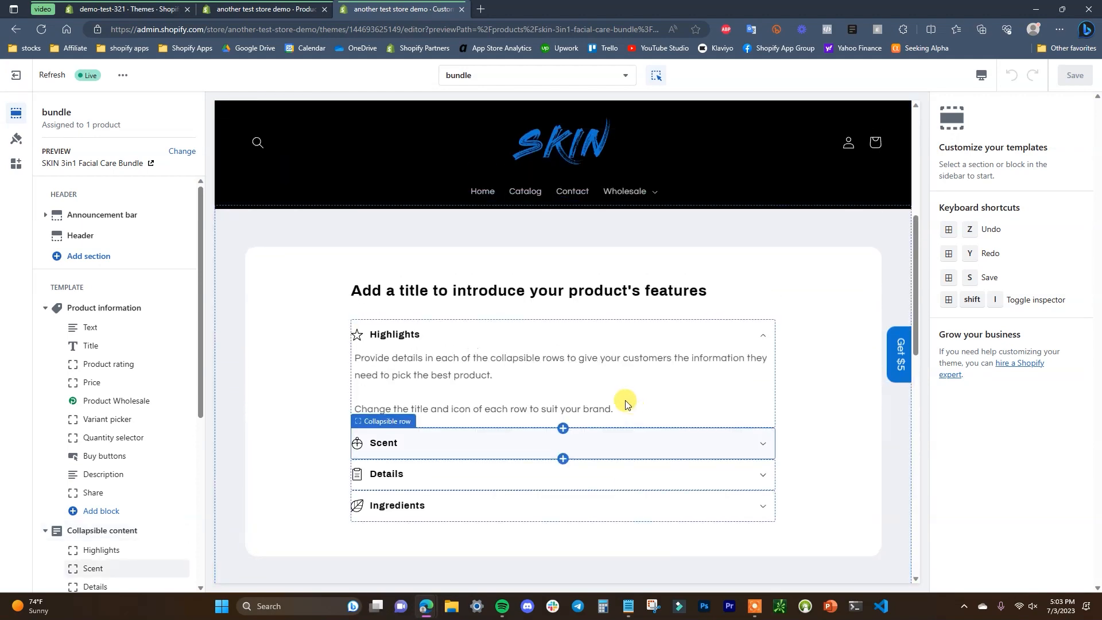
Step: Remove the Email signup section from the bundle template
{"action": "scroll", "coordinate": [167, 364], "scroll_direction": "down", "scroll_amount": 5}
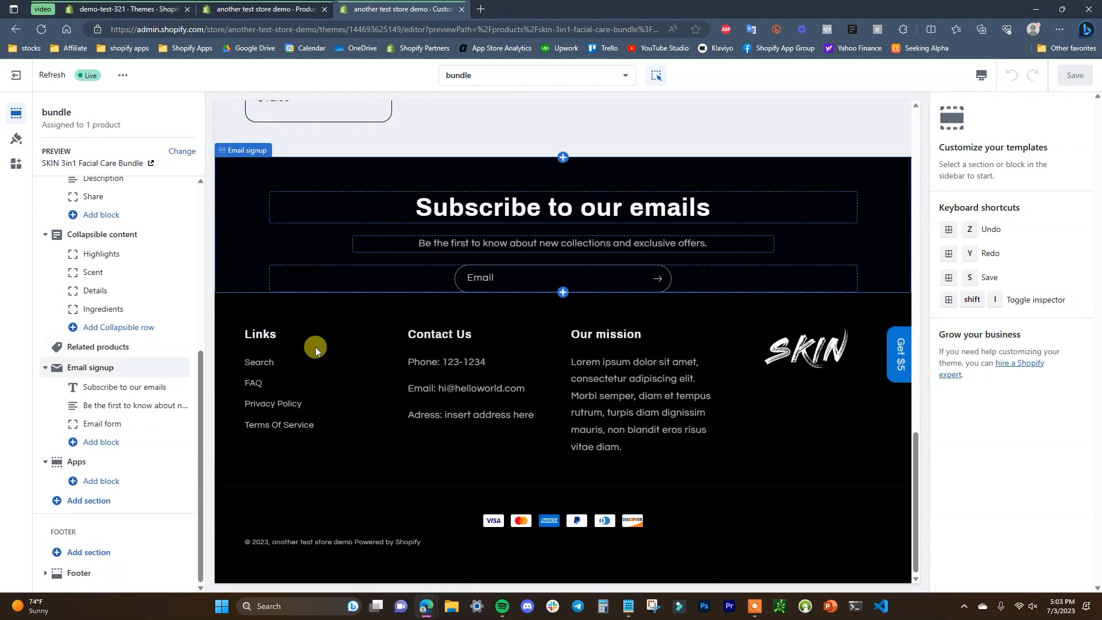
{"action": "left_click", "coordinate": [122, 369]}
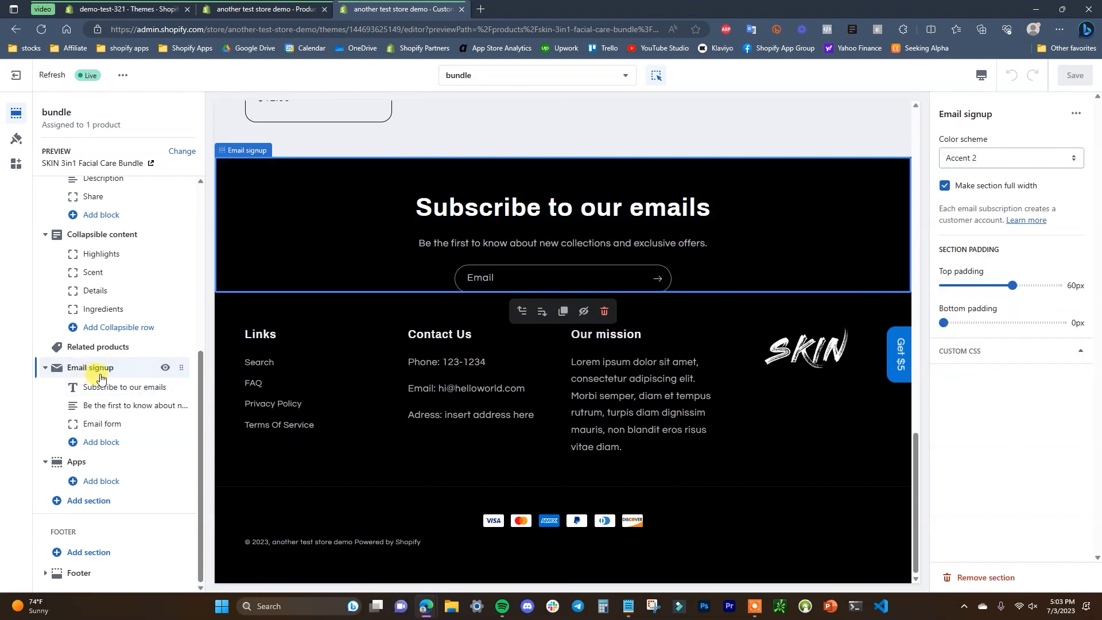
{"action": "left_click", "coordinate": [989, 578]}
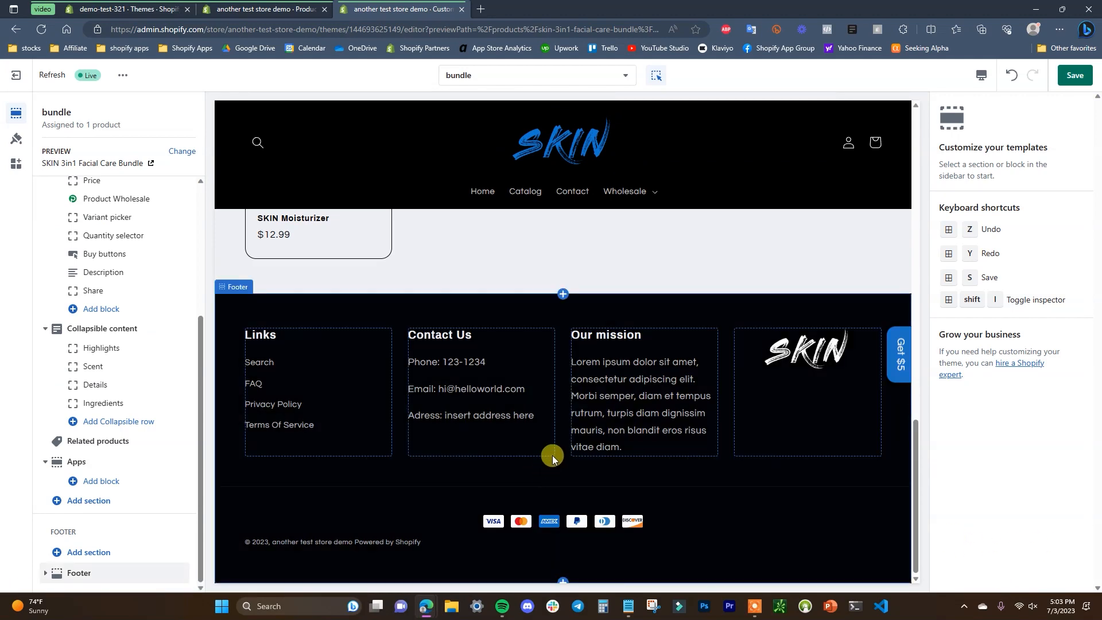
{"action": "scroll", "coordinate": [528, 391], "scroll_direction": "up", "scroll_amount": 3}
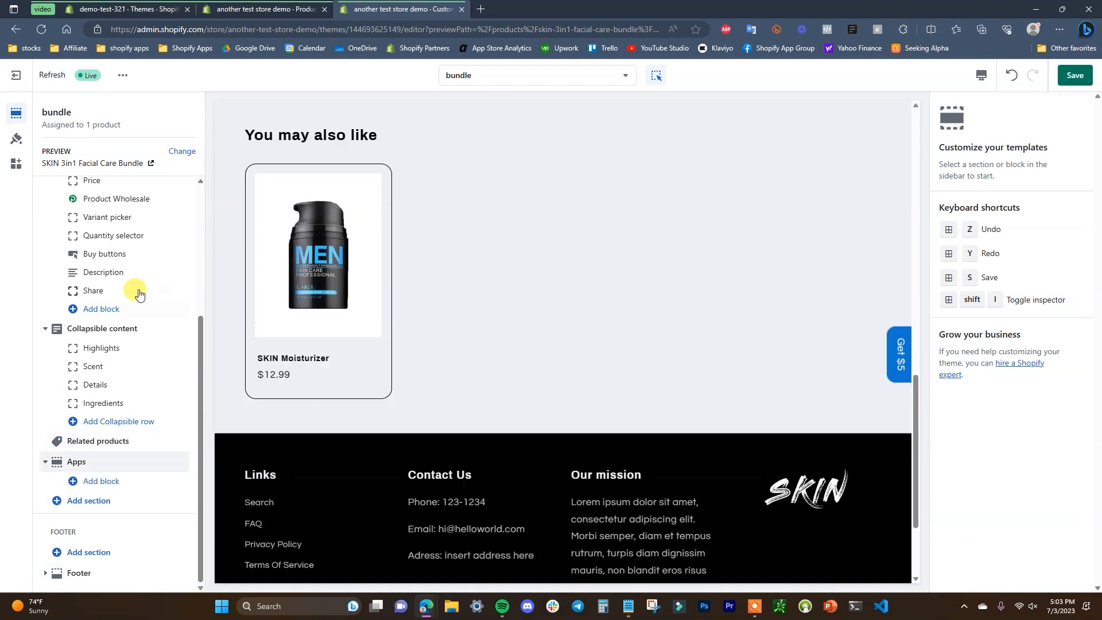
Step: Browse the full list of theme and app sections that can be added to the bundle template
{"action": "left_click", "coordinate": [89, 501]}
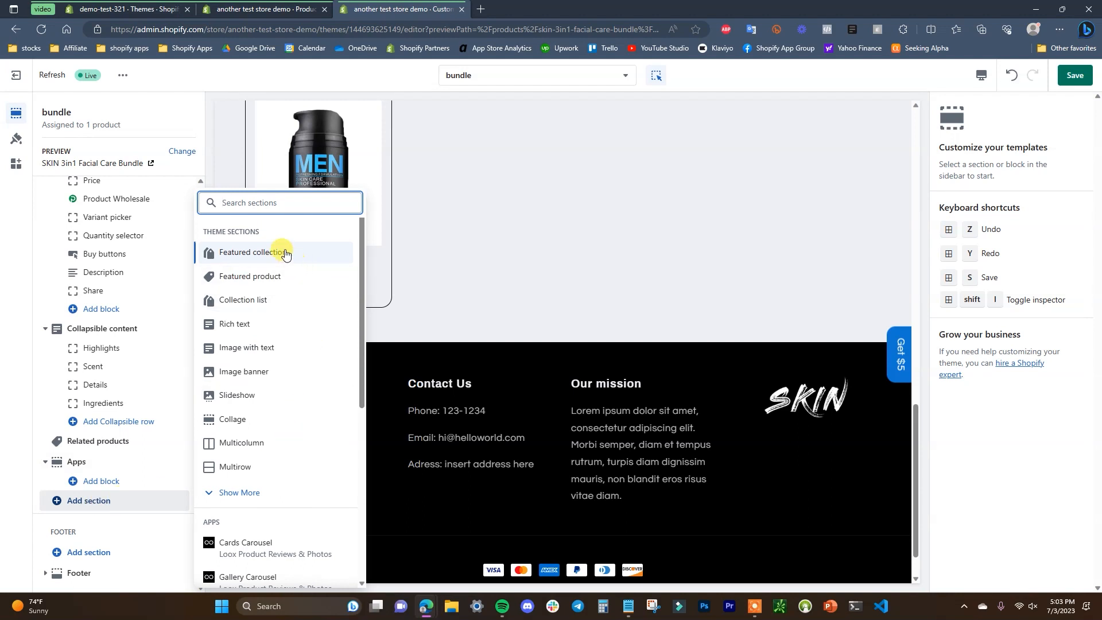
{"action": "scroll", "coordinate": [278, 423], "scroll_direction": "down", "scroll_amount": 1}
{"action": "scroll", "coordinate": [278, 459], "scroll_direction": "up", "scroll_amount": 1}
{"action": "left_click", "coordinate": [250, 494]}
{"action": "scroll", "coordinate": [270, 381], "scroll_direction": "down", "scroll_amount": 3}
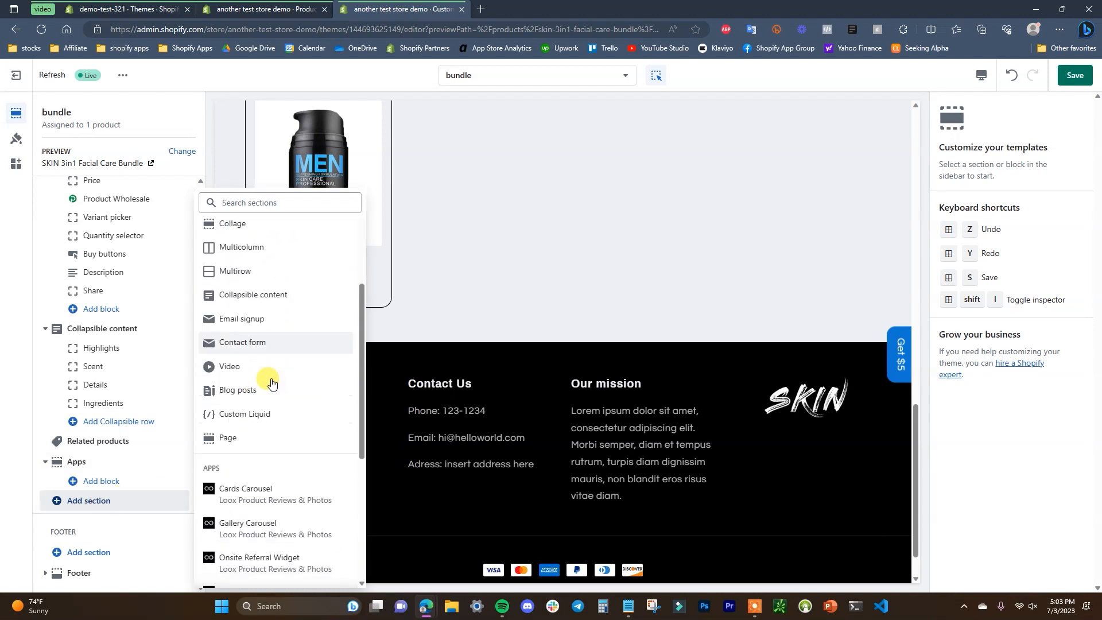
{"action": "scroll", "coordinate": [271, 384], "scroll_direction": "down", "scroll_amount": 2}
{"action": "scroll", "coordinate": [264, 481], "scroll_direction": "up", "scroll_amount": 5}
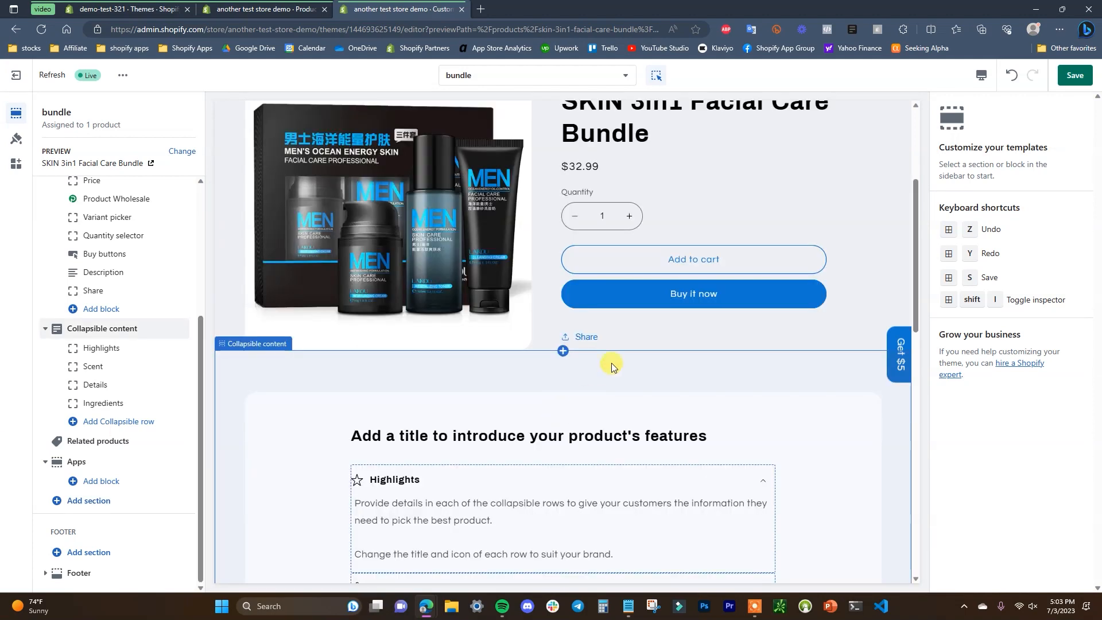
{"action": "scroll", "coordinate": [610, 366], "scroll_direction": "up", "scroll_amount": 2}
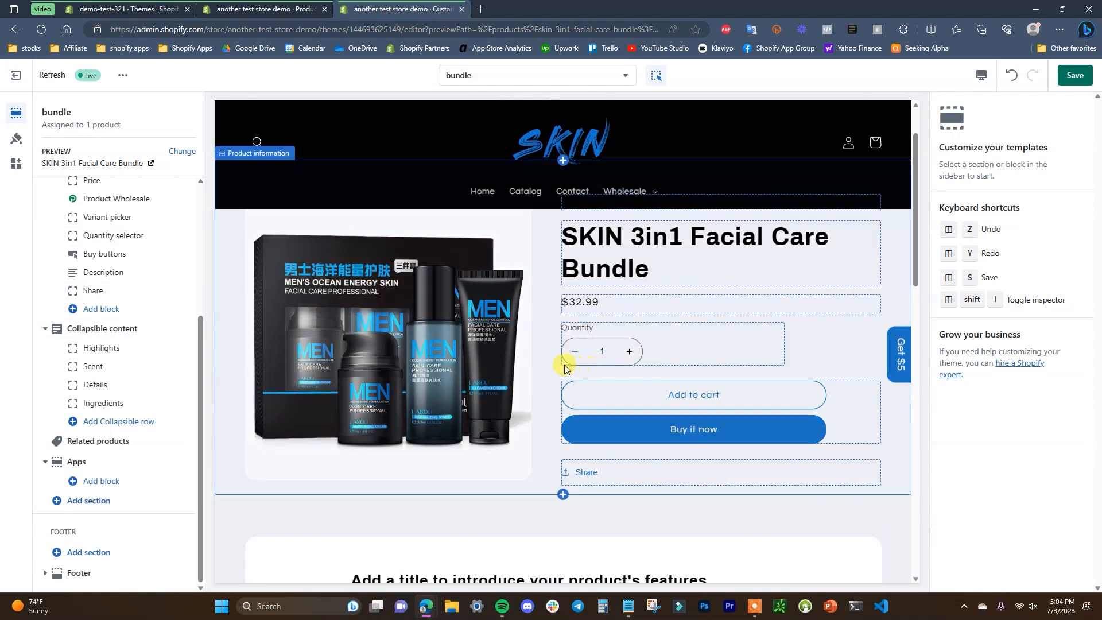
Step: Open the live online store from the admin and examine the home page's customer reviews and product feature sections
{"action": "left_click", "coordinate": [270, 10]}
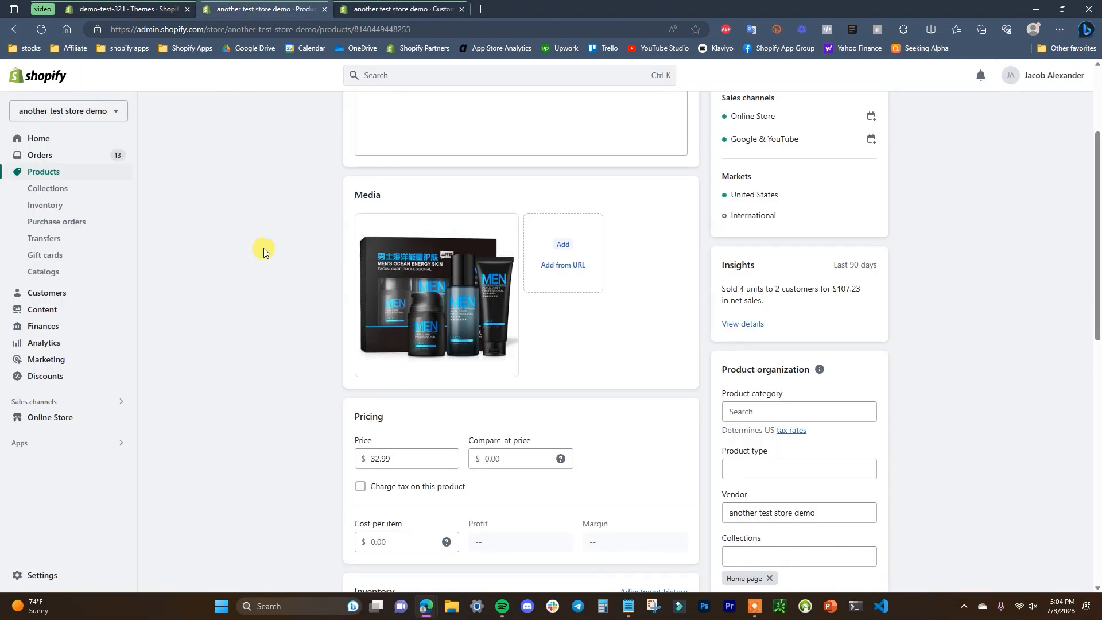
{"action": "left_click", "coordinate": [125, 418]}
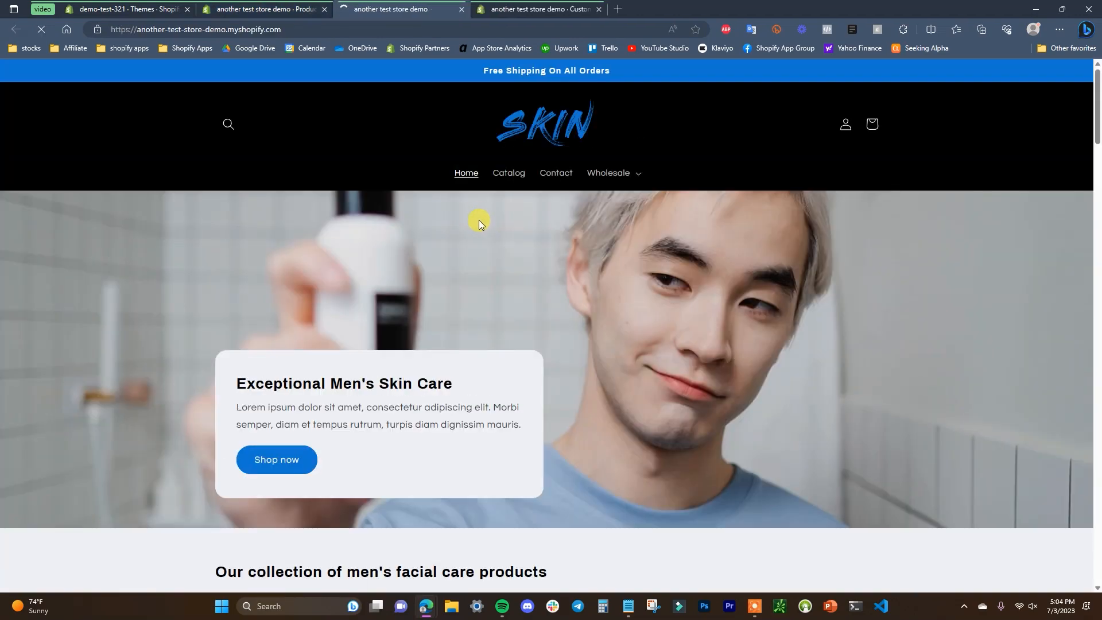
{"action": "scroll", "coordinate": [669, 283], "scroll_direction": "down", "scroll_amount": 15}
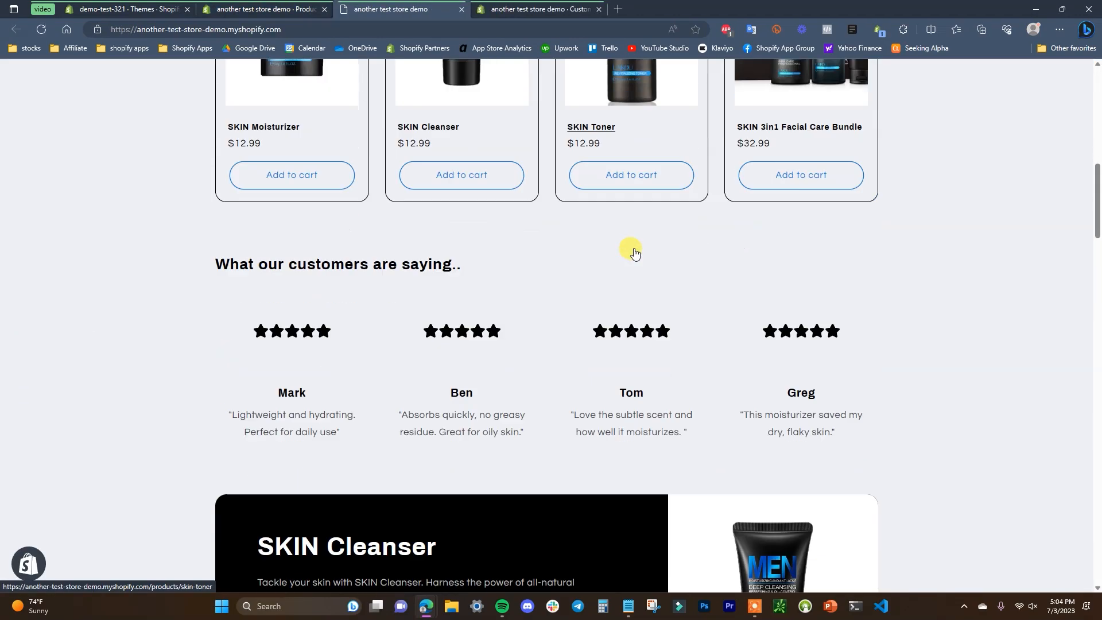
{"action": "scroll", "coordinate": [522, 376], "scroll_direction": "down", "scroll_amount": 6}
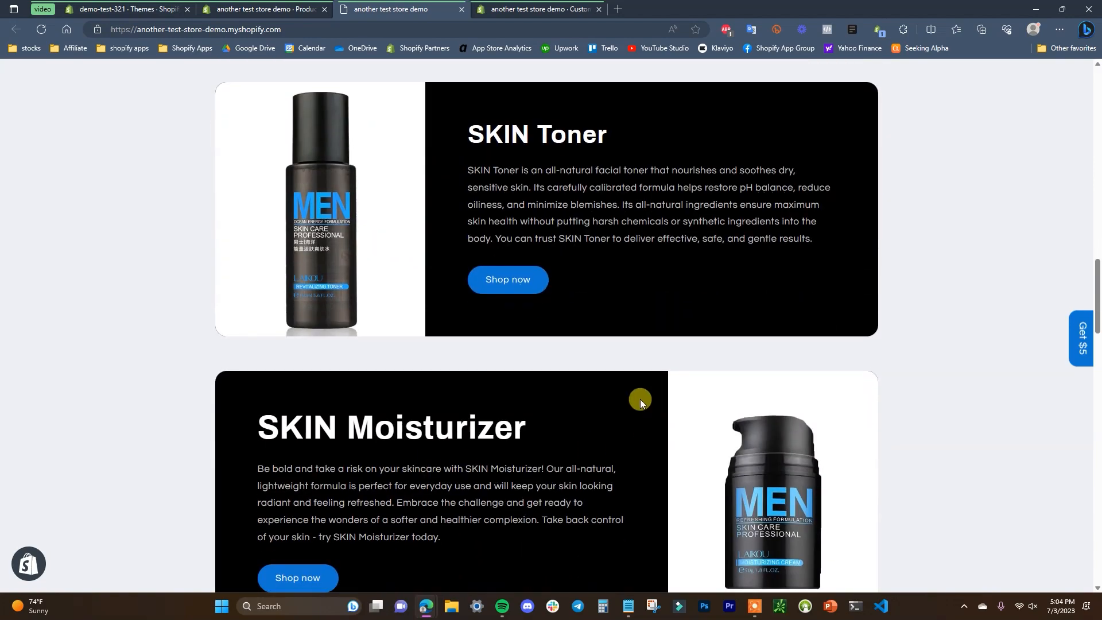
{"action": "scroll", "coordinate": [652, 405], "scroll_direction": "up", "scroll_amount": 7}
{"action": "scroll", "coordinate": [493, 355], "scroll_direction": "down", "scroll_amount": 10}
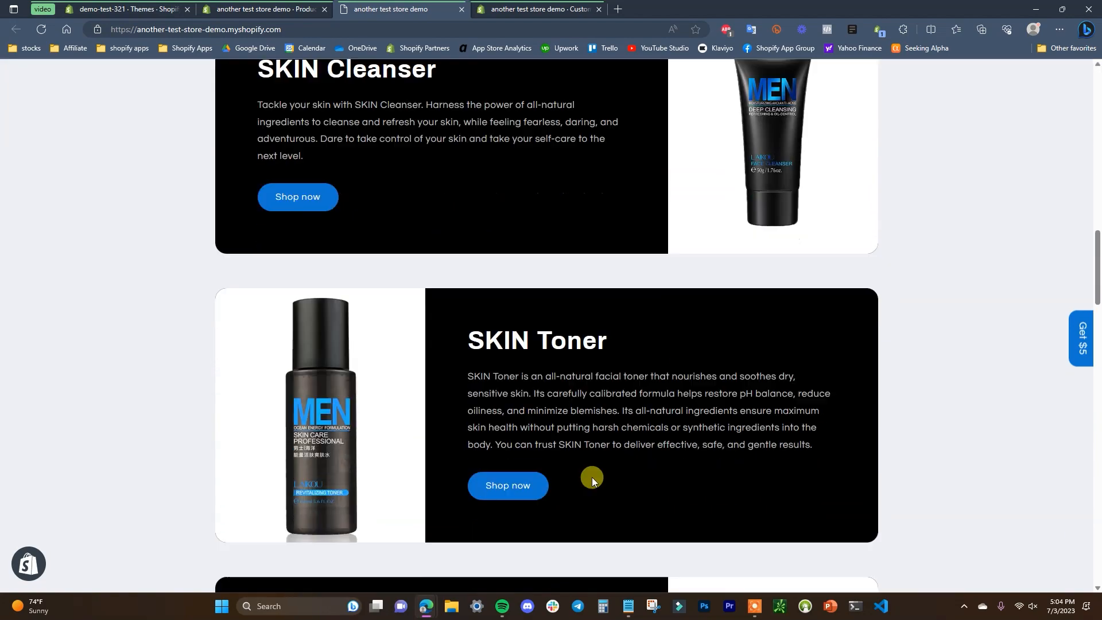
{"action": "scroll", "coordinate": [669, 388], "scroll_direction": "up", "scroll_amount": 8}
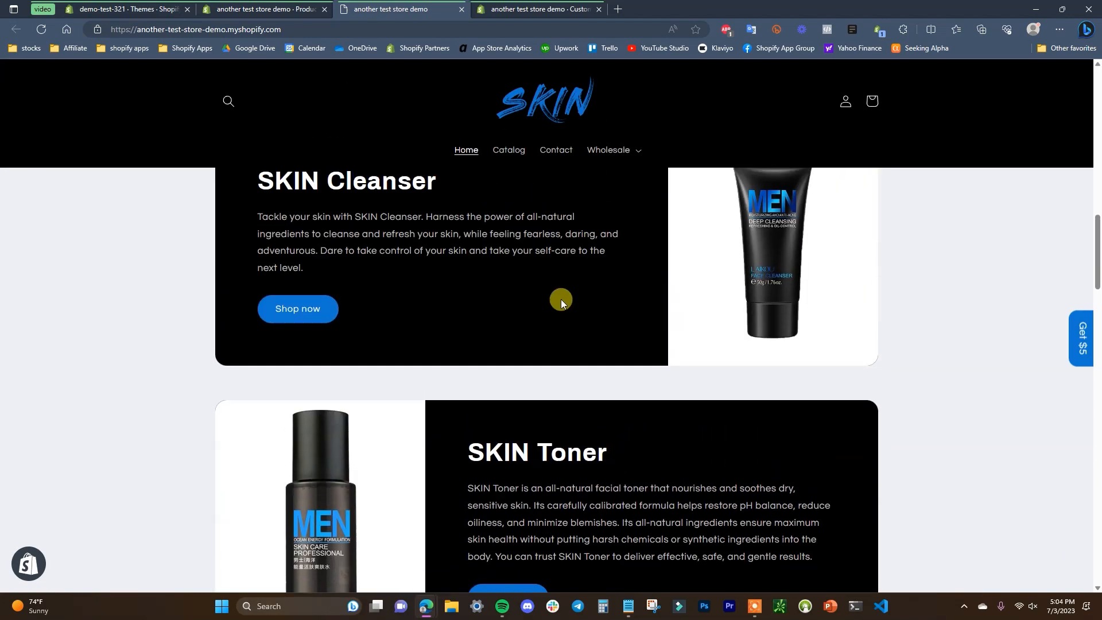
Step: Compare the bundle template's product information and collapsible content with the customer reviews and SKIN Cleanser sections on the store's home page
{"action": "left_click", "coordinate": [264, 9]}
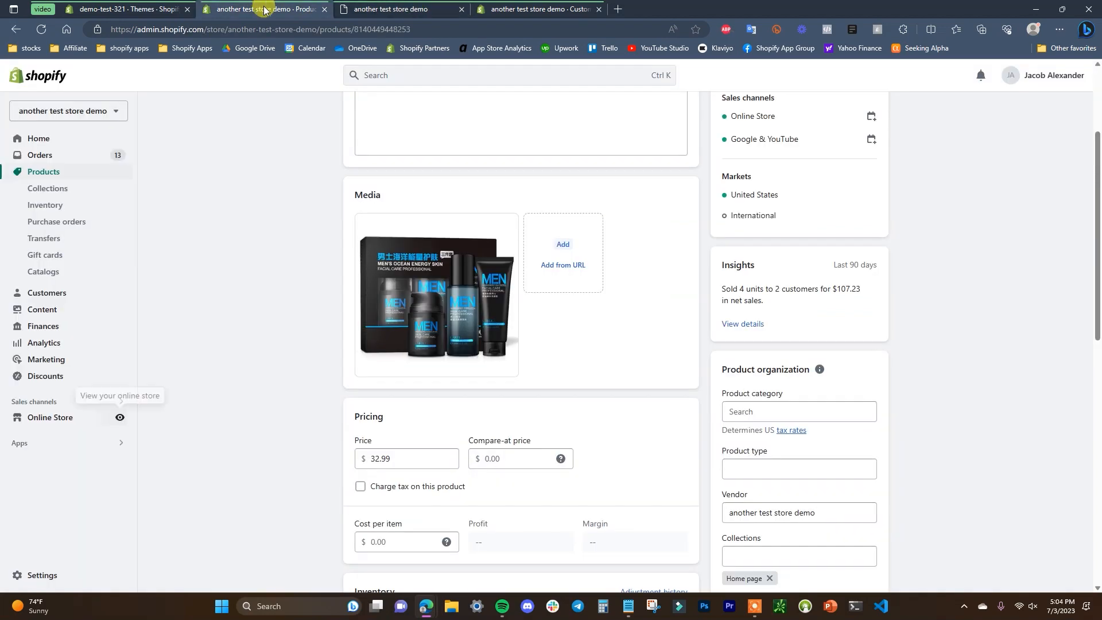
{"action": "left_click", "coordinate": [538, 10]}
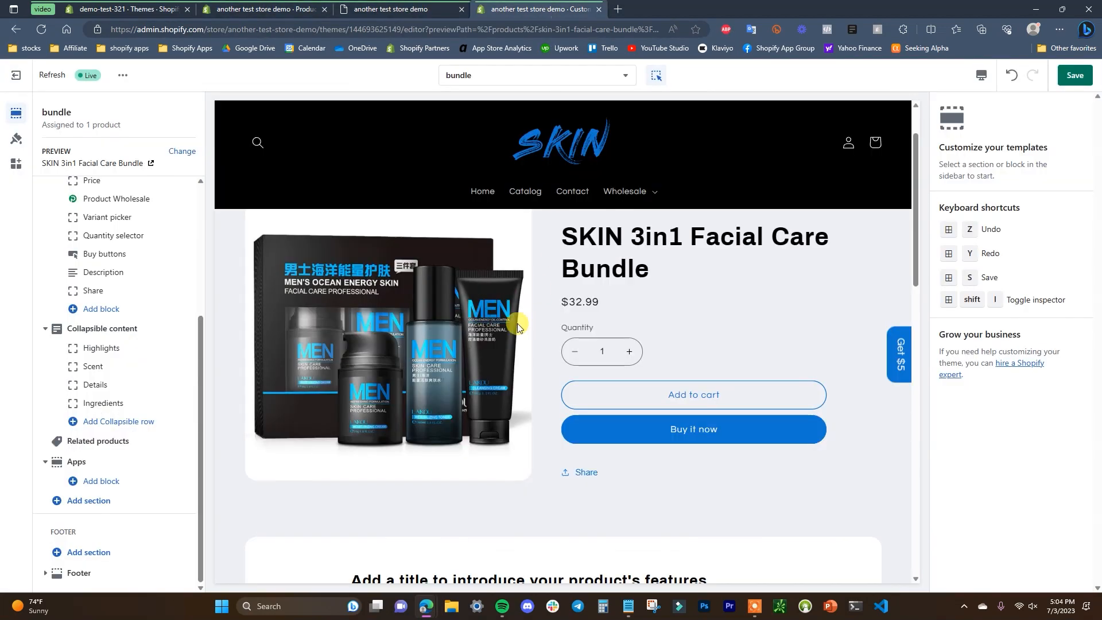
{"action": "left_click", "coordinate": [371, 12]}
{"action": "left_click", "coordinate": [502, 4]}
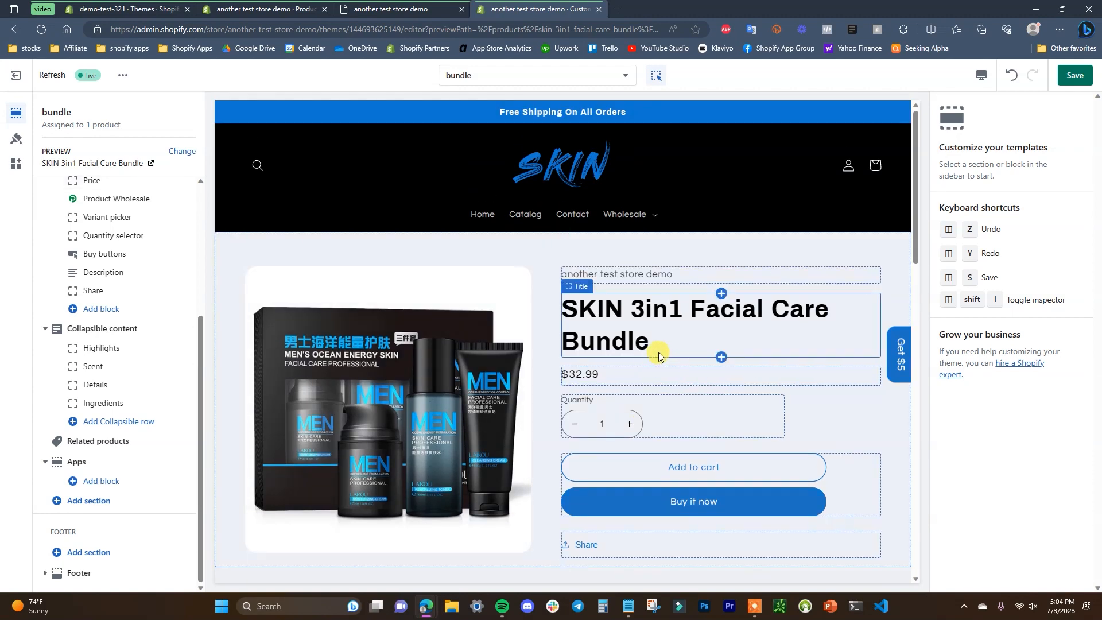
{"action": "scroll", "coordinate": [661, 357], "scroll_direction": "down", "scroll_amount": 2}
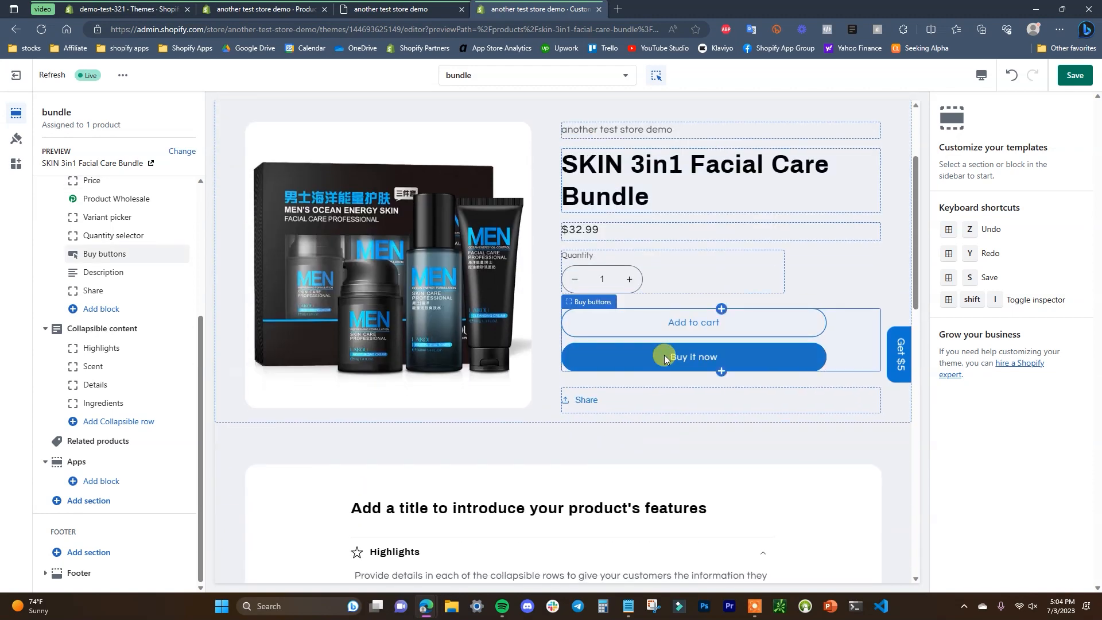
{"action": "scroll", "coordinate": [664, 358], "scroll_direction": "down", "scroll_amount": 4}
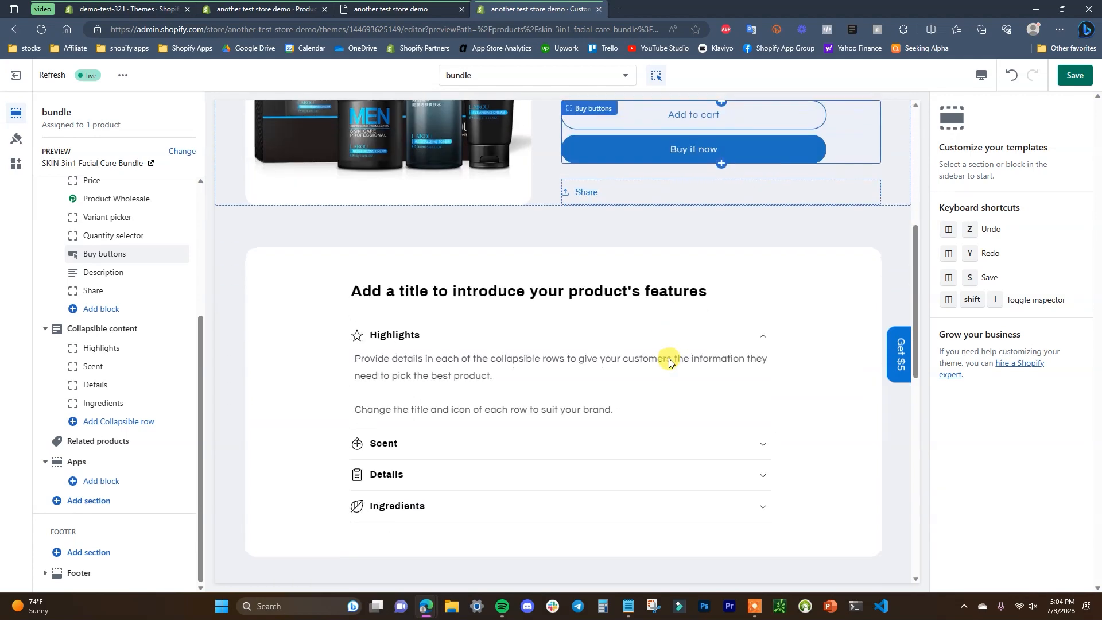
{"action": "left_click", "coordinate": [389, 4]}
{"action": "scroll", "coordinate": [678, 428], "scroll_direction": "down", "scroll_amount": 1}
{"action": "scroll", "coordinate": [586, 399], "scroll_direction": "up", "scroll_amount": 1}
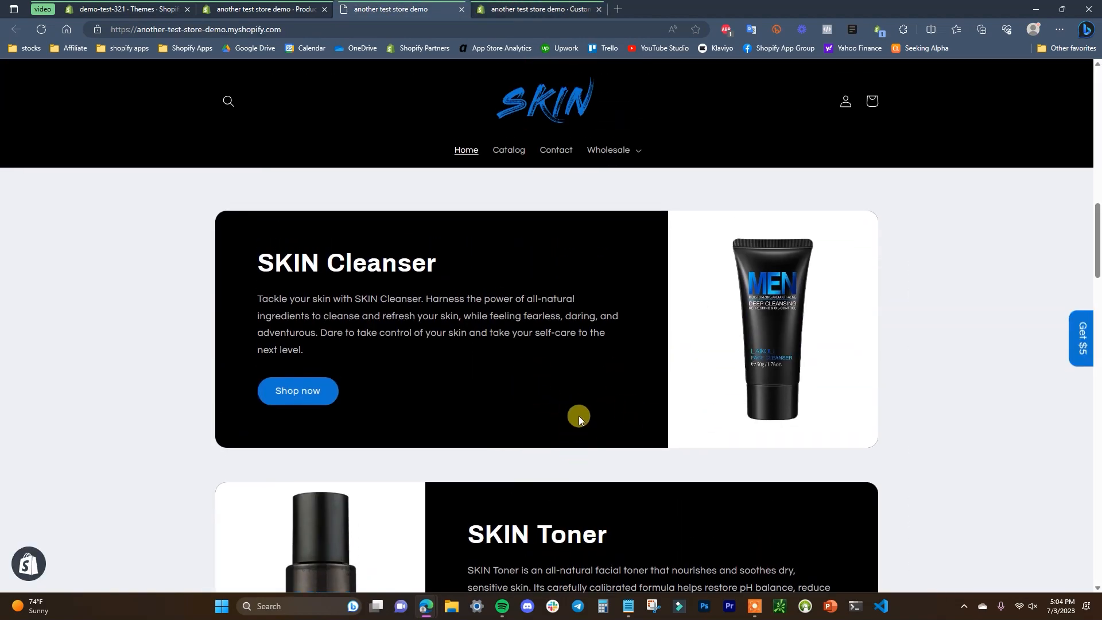
{"action": "scroll", "coordinate": [581, 379], "scroll_direction": "up", "scroll_amount": 1}
{"action": "scroll", "coordinate": [483, 402], "scroll_direction": "up", "scroll_amount": 2}
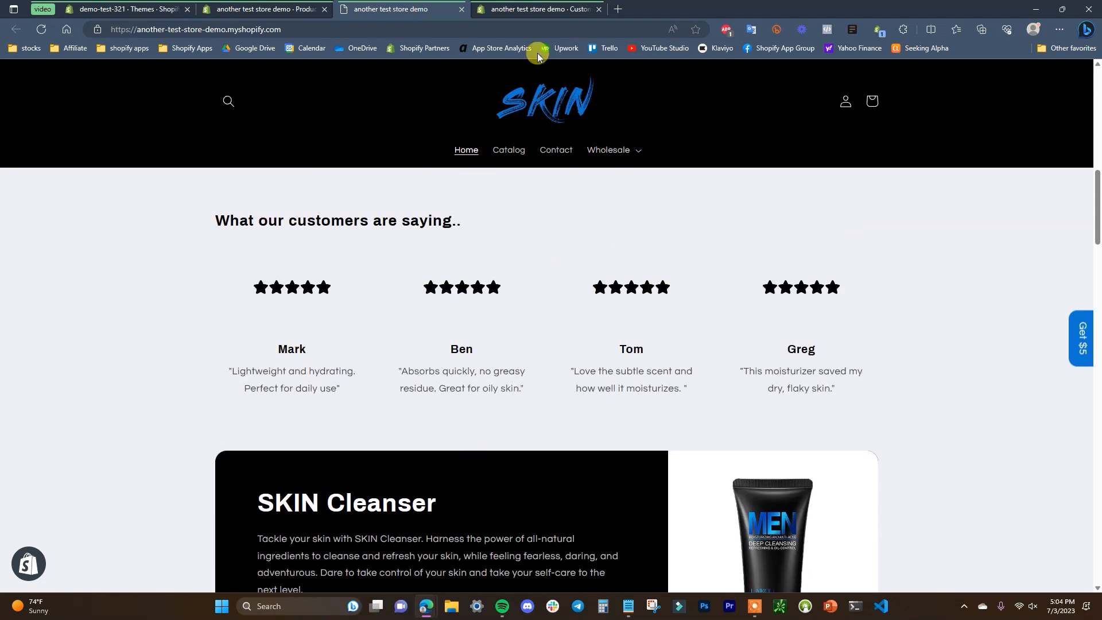
Step: Return to the theme editor and remove the Collapsible content section from the bundle template
{"action": "left_click", "coordinate": [536, 7]}
{"action": "scroll", "coordinate": [584, 453], "scroll_direction": "down", "scroll_amount": 4}
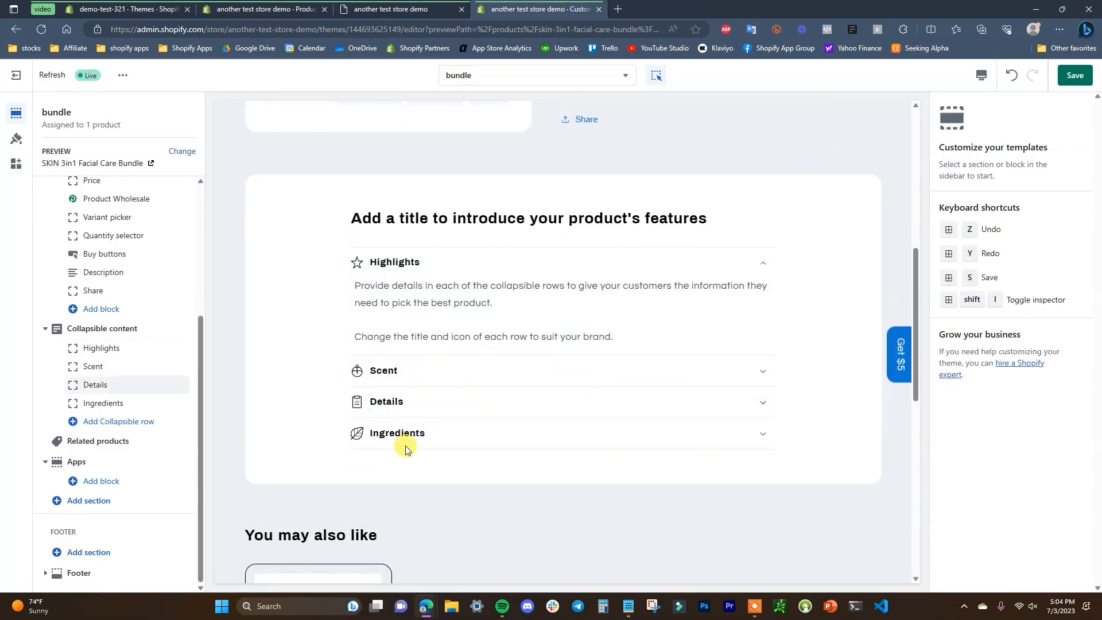
{"action": "scroll", "coordinate": [460, 360], "scroll_direction": "up", "scroll_amount": 3}
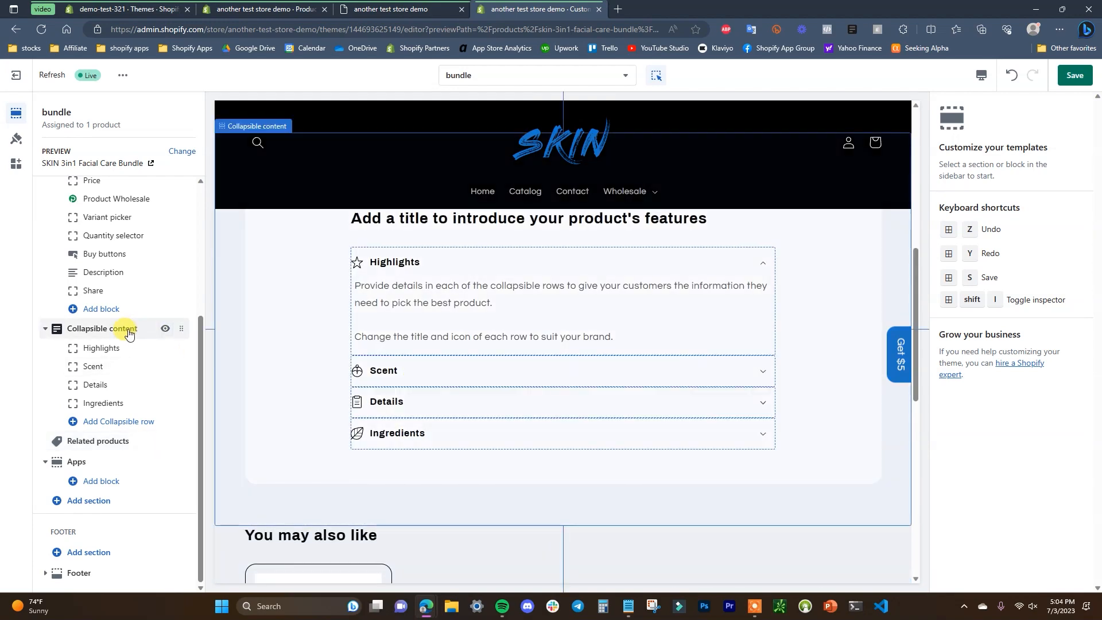
{"action": "left_click", "coordinate": [128, 333]}
{"action": "left_click", "coordinate": [994, 578]}
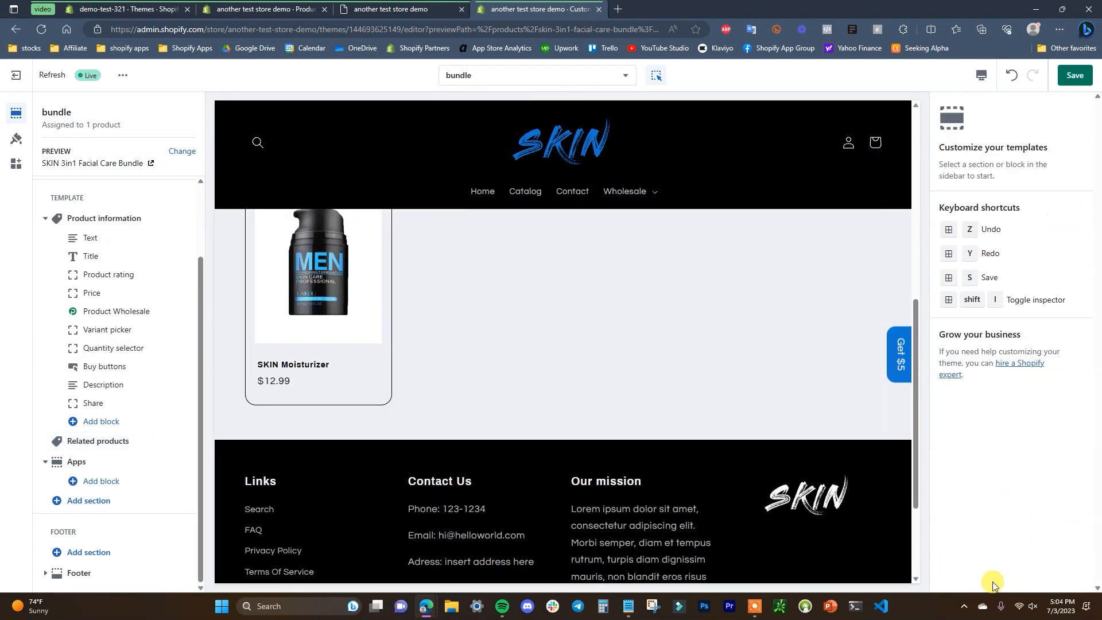
Step: Examine the SKIN Cleanser and SKIN Toner feature rows on the live store's home page
{"action": "left_click", "coordinate": [390, 9]}
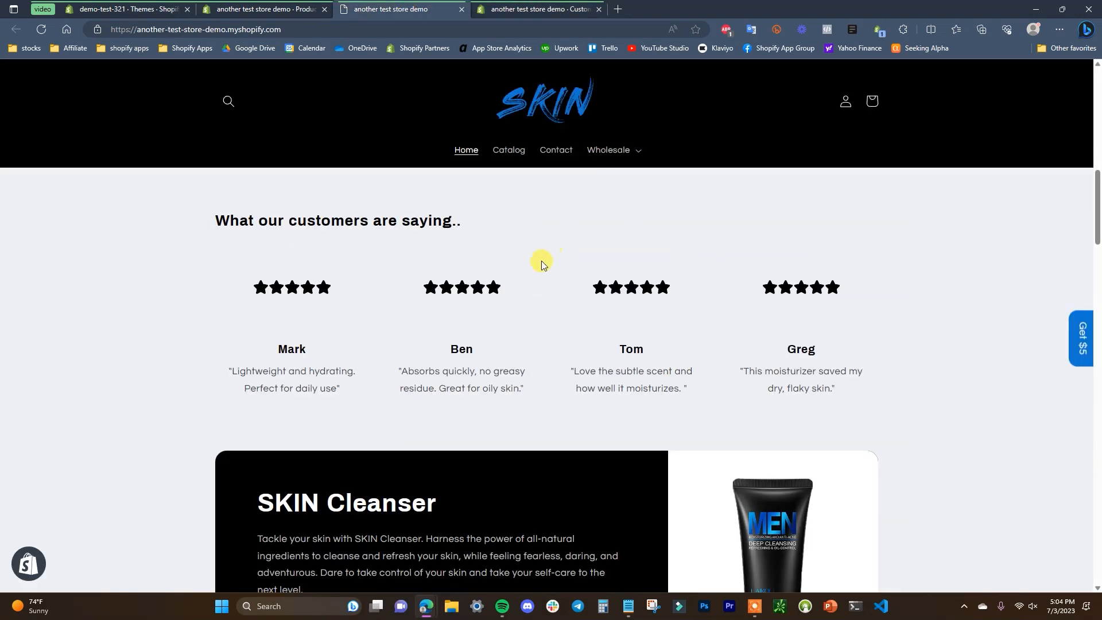
{"action": "scroll", "coordinate": [781, 387], "scroll_direction": "down", "scroll_amount": 4}
{"action": "scroll", "coordinate": [545, 484], "scroll_direction": "down", "scroll_amount": 2}
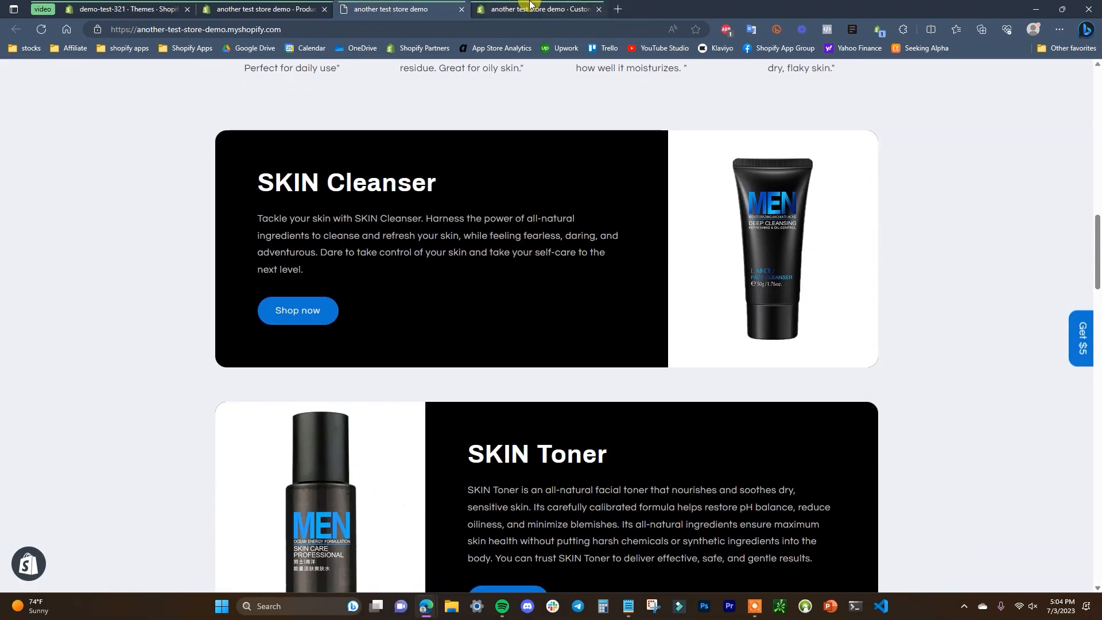
Step: Return to the theme editor, add a Multirow section to the bundle template and place it directly above Related products
{"action": "left_click", "coordinate": [531, 7]}
{"action": "left_click", "coordinate": [111, 504]}
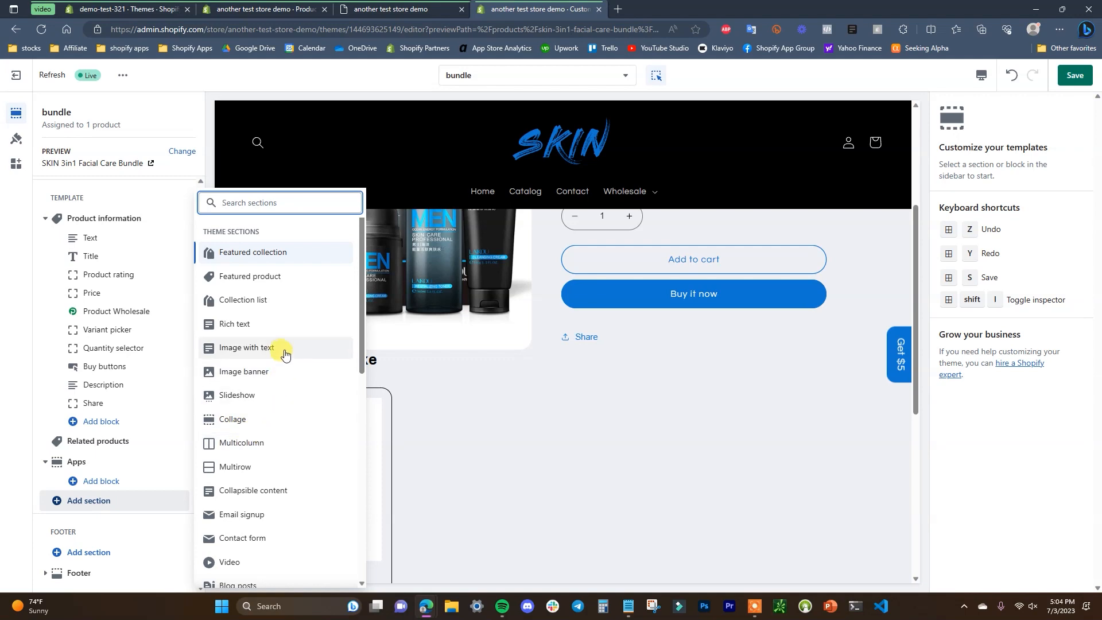
{"action": "left_click", "coordinate": [414, 7]}
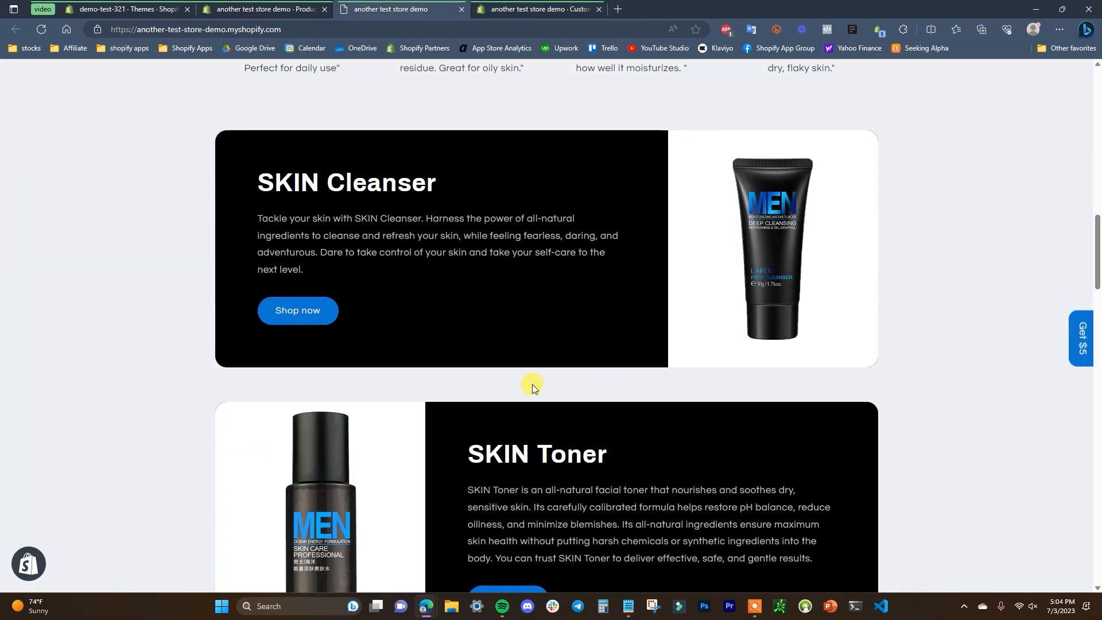
{"action": "left_click", "coordinate": [548, 6]}
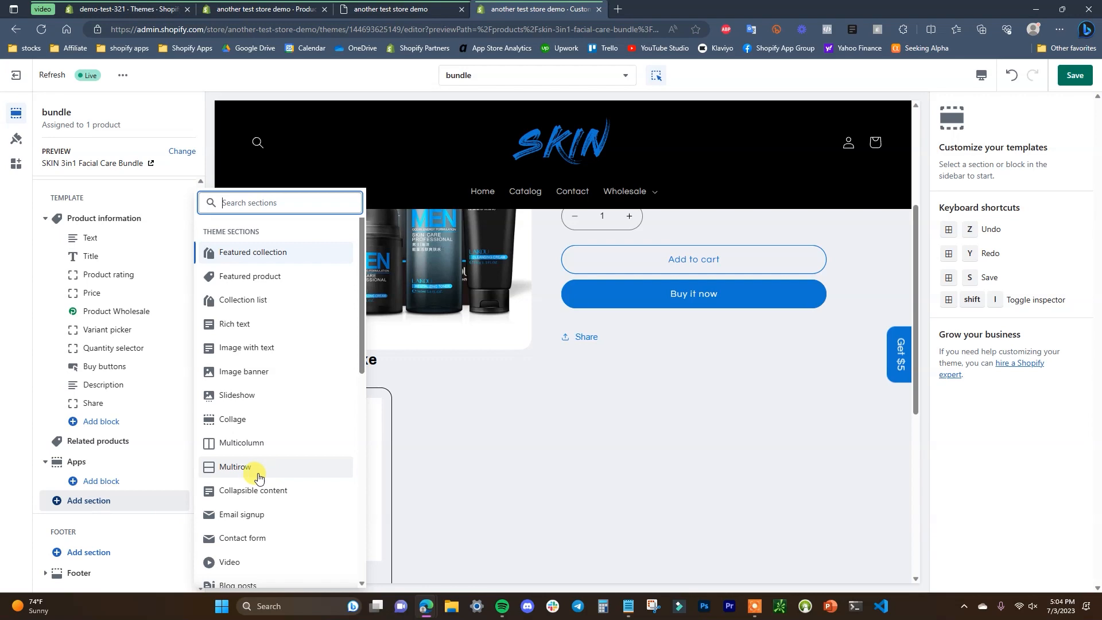
{"action": "key", "text": "Escape"}
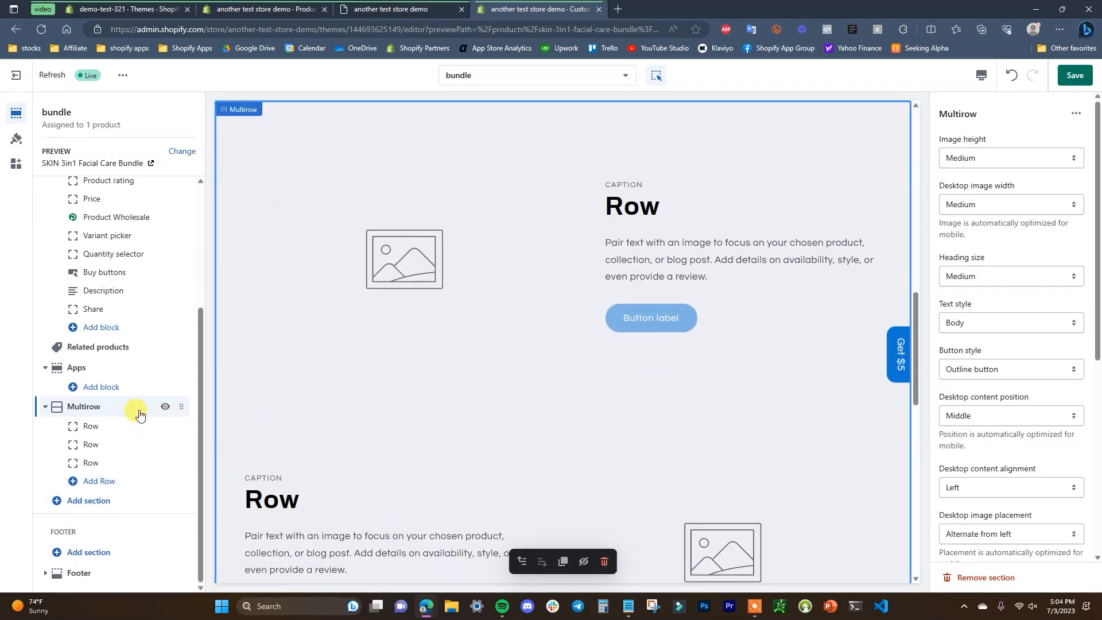
{"action": "left_click_drag", "start_coordinate": [183, 406], "coordinate": [204, 354]}
{"action": "scroll", "coordinate": [661, 484], "scroll_direction": "up", "scroll_amount": 3}
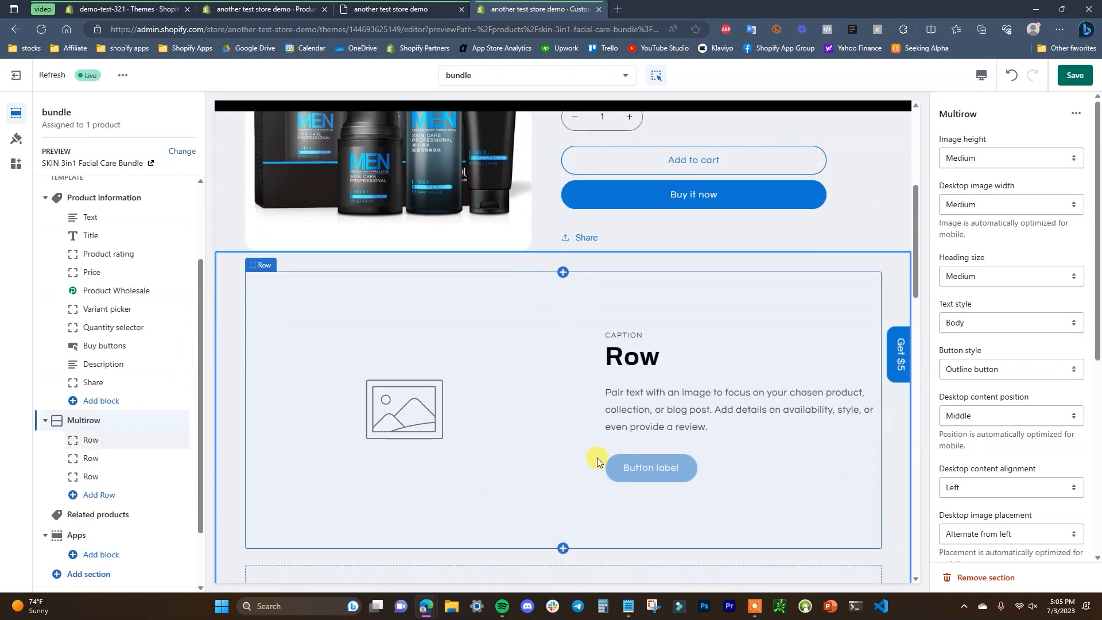
Step: Set the image of the Multirow section's first row to moisturizer_white_bg from the store library
{"action": "left_click", "coordinate": [112, 423]}
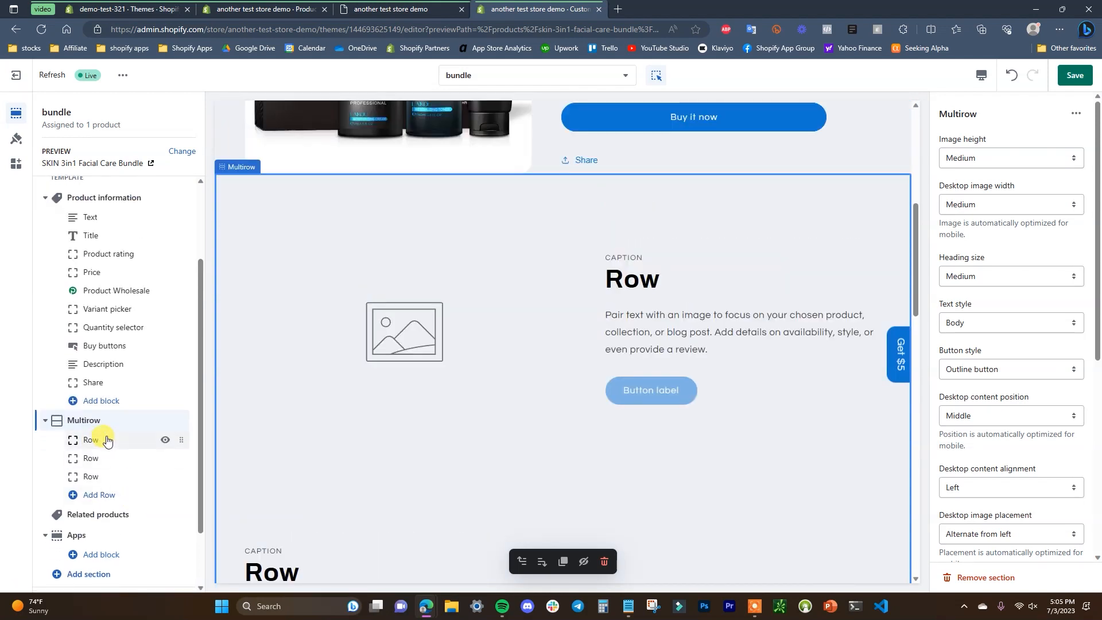
{"action": "left_click", "coordinate": [107, 441]}
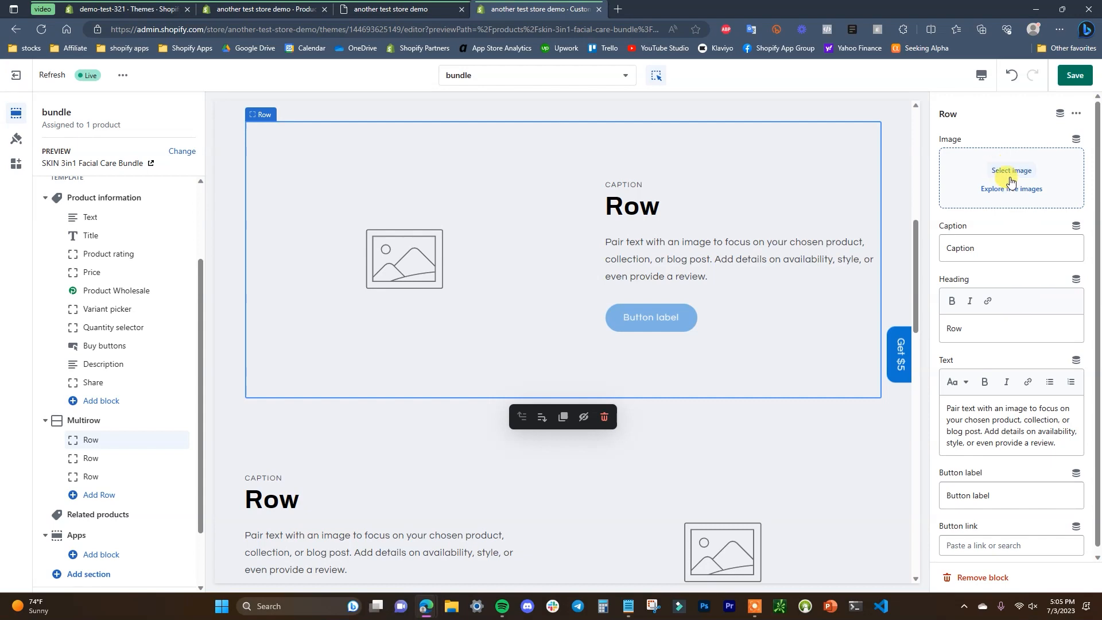
{"action": "left_click", "coordinate": [1020, 177]}
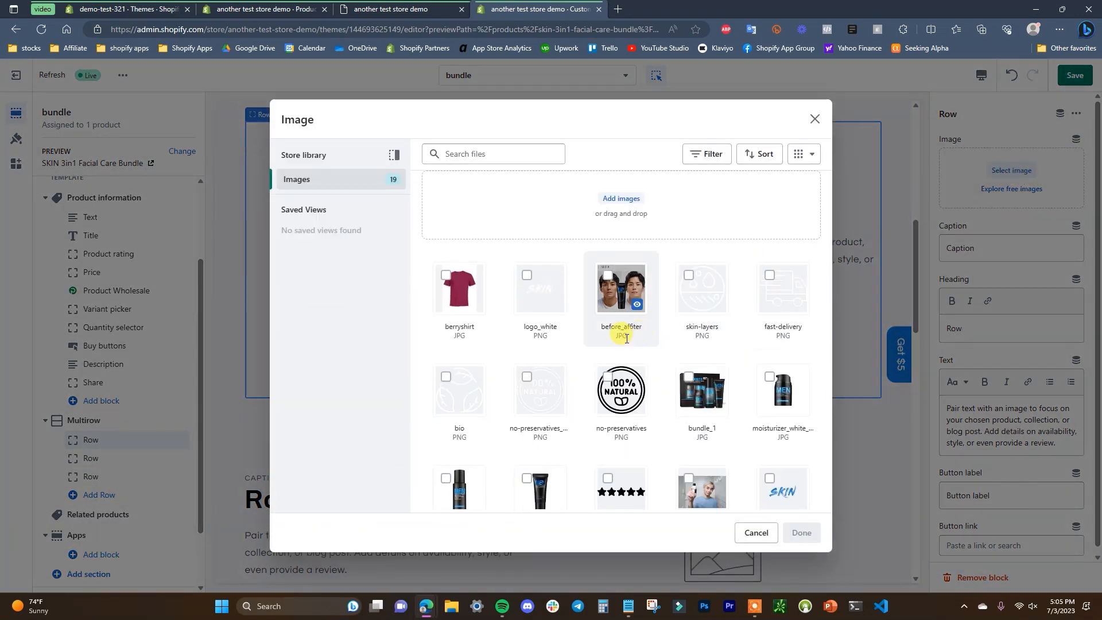
{"action": "left_click", "coordinate": [771, 385]}
{"action": "left_click", "coordinate": [802, 532]}
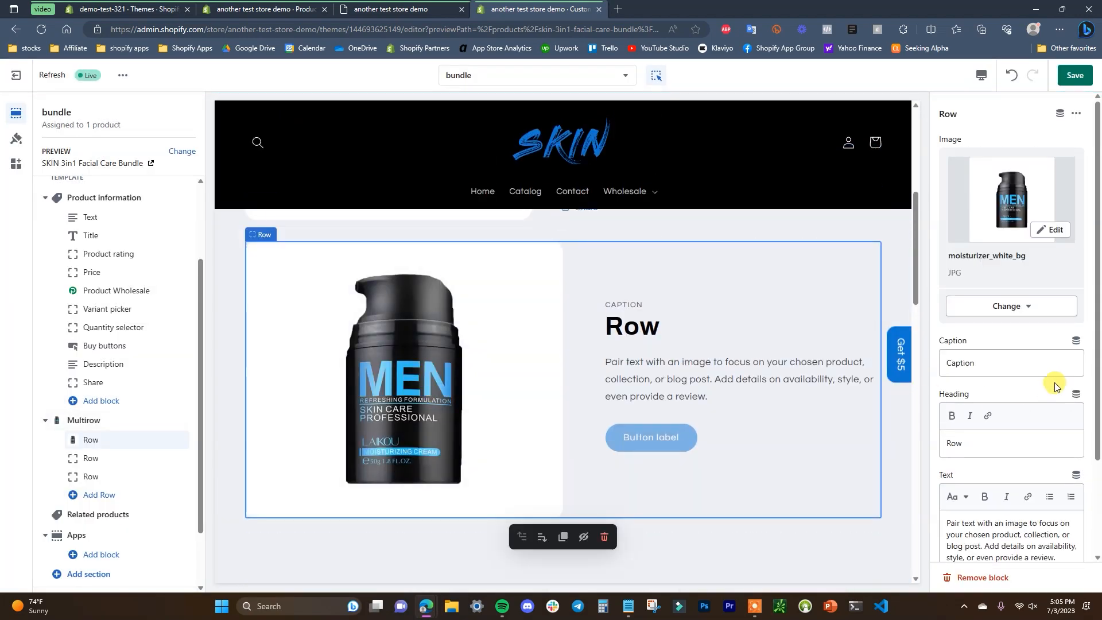
Step: Clear the first row's caption, set its heading to "Moisturizer" and replace its placeholder text with the SKIN Moisturizer description
{"action": "scroll", "coordinate": [1051, 380], "scroll_direction": "down", "scroll_amount": 2}
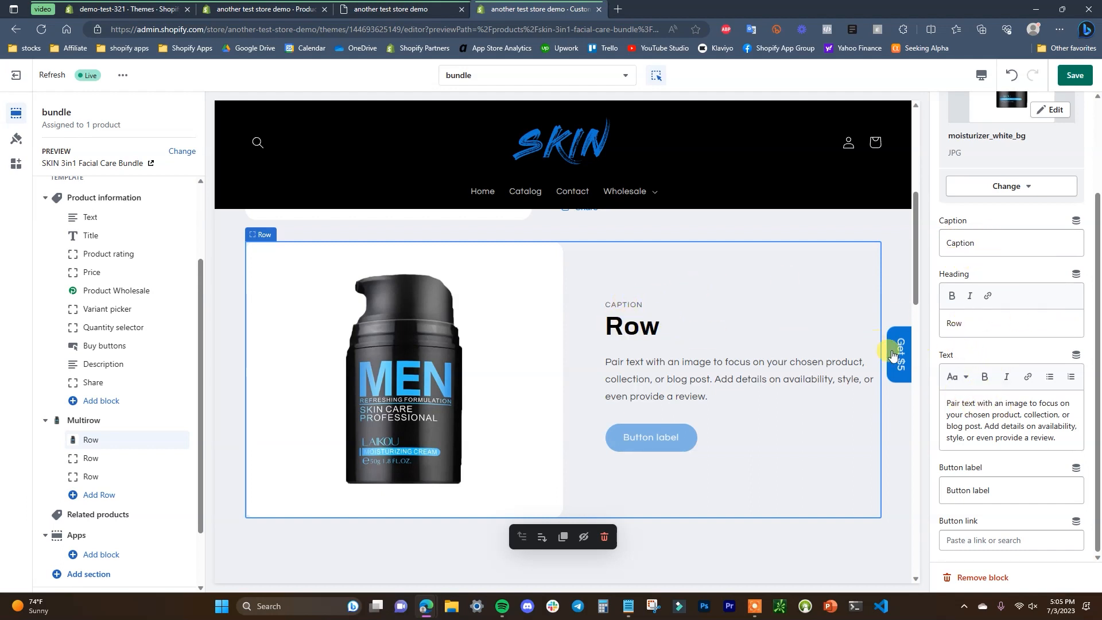
{"action": "left_click", "coordinate": [417, 12]}
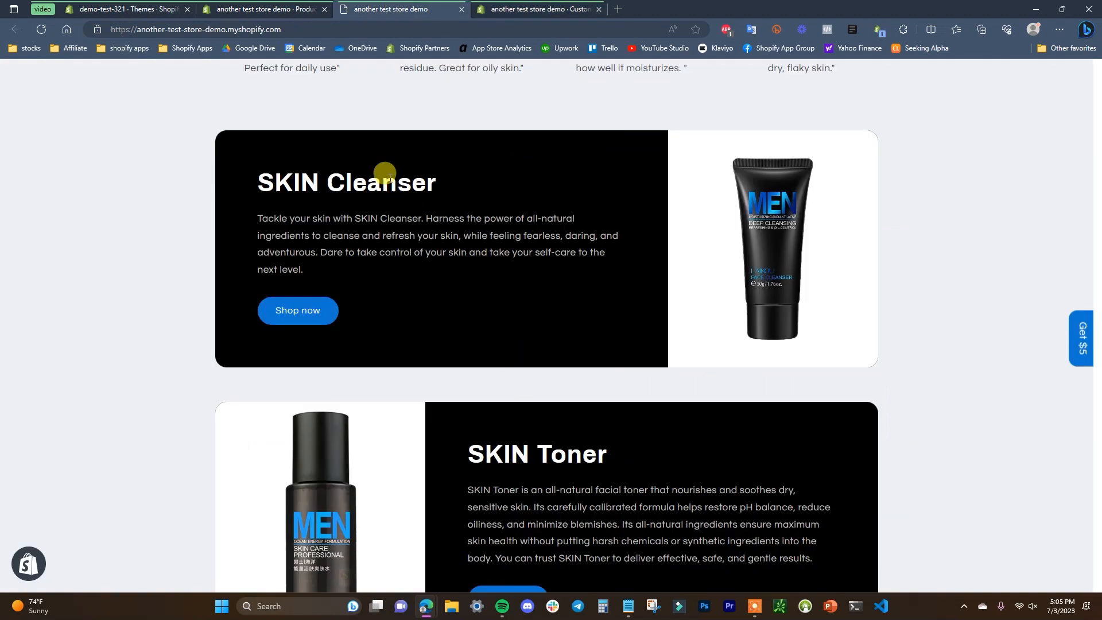
{"action": "left_click", "coordinate": [537, 9]}
{"action": "left_click_drag", "start_coordinate": [1057, 438], "coordinate": [957, 400]}
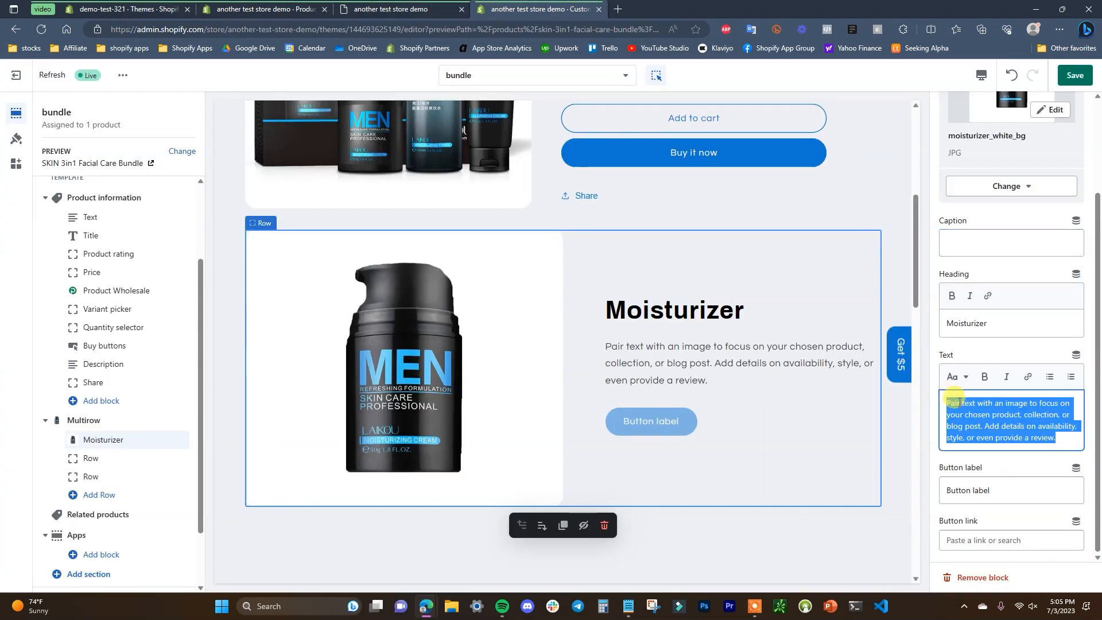
{"action": "type", "text": "Be bold and take a risk on your skincare with SKIN Moisturizer! Our all-natural, lightweight formula is perfect for everyday use and will keep your skin looking radiant and feeling refreshed. Embrace the challenge and get ready to experience the wonders of a softer and healthier complexion. Take back control of your skin - try SKIN Moisturizer today."}
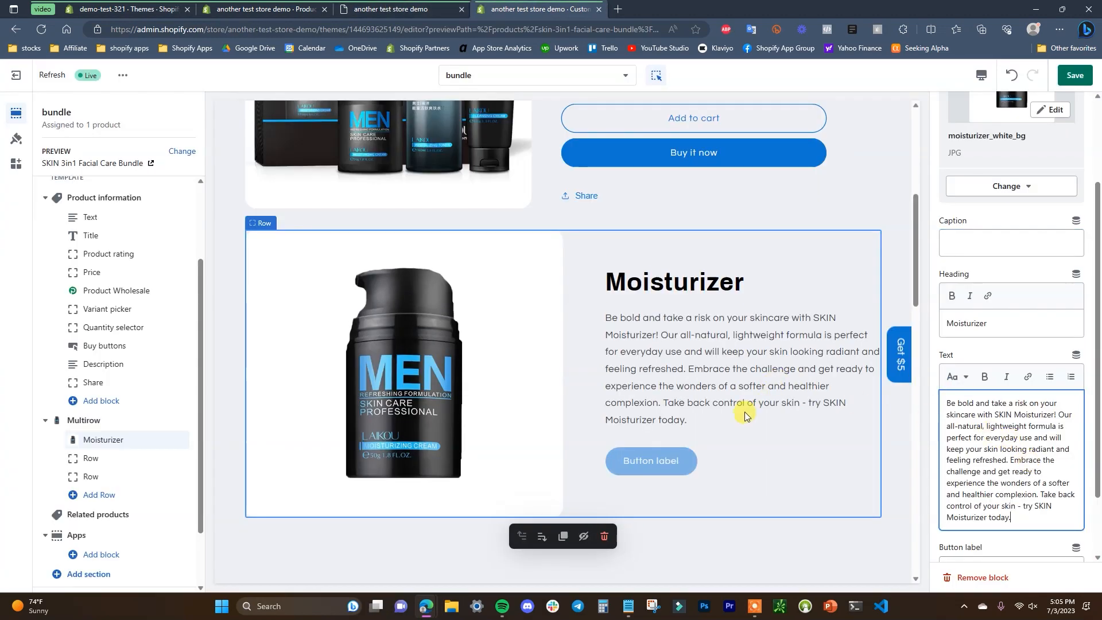
Step: Clear the button label of the Moisturizer row so that it has no button
{"action": "scroll", "coordinate": [978, 442], "scroll_direction": "down", "scroll_amount": 1}
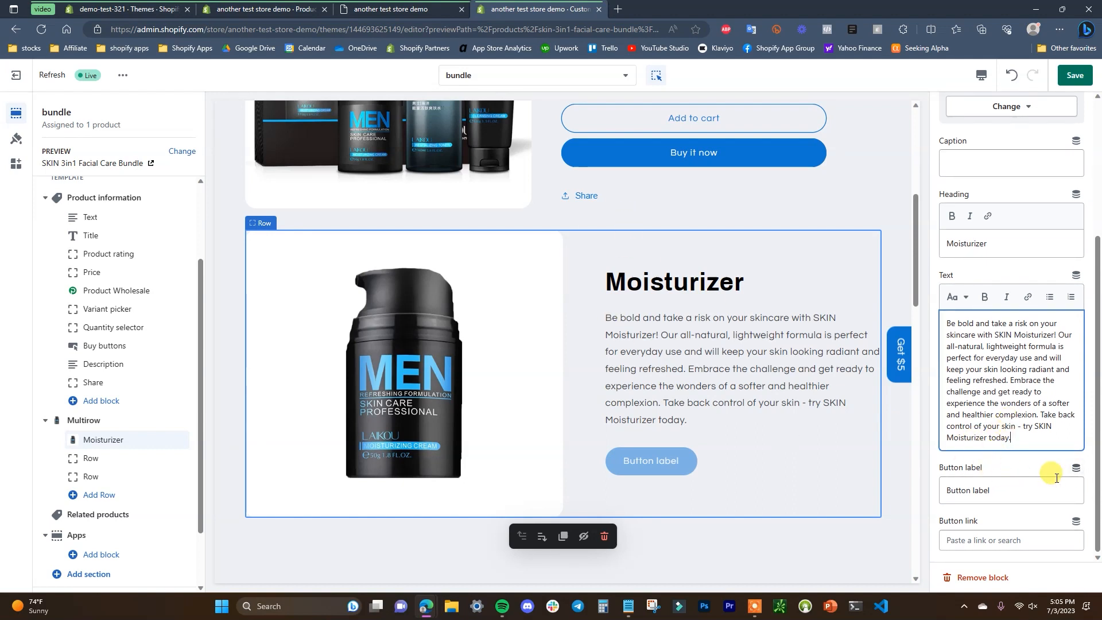
{"action": "left_click_drag", "start_coordinate": [995, 495], "coordinate": [937, 490]}
{"action": "key", "text": "BackSpace"}
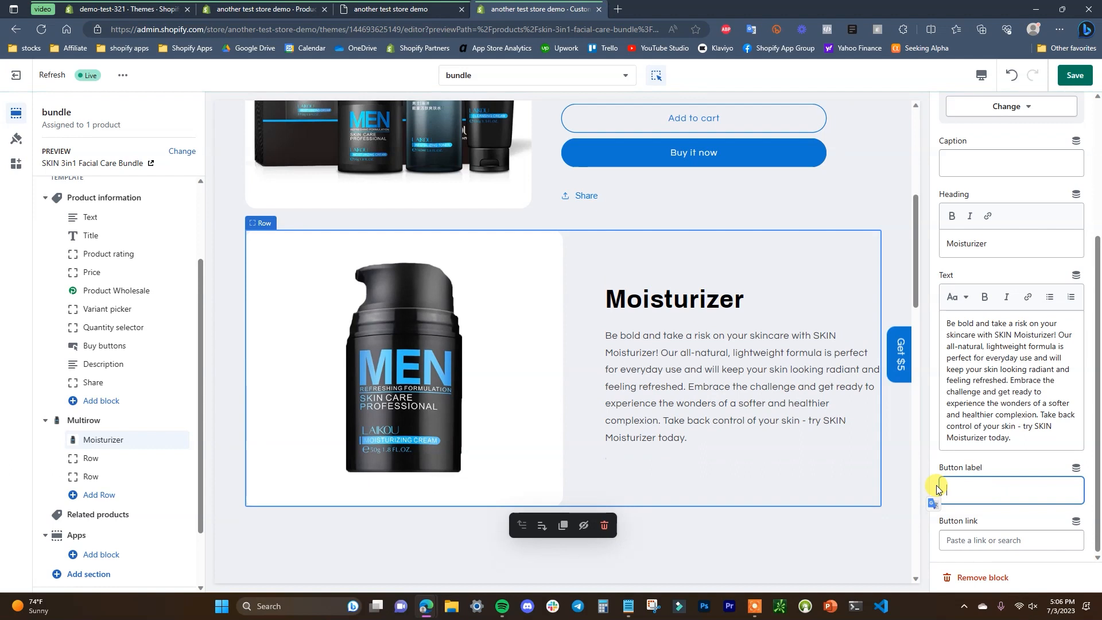
{"action": "left_click", "coordinate": [768, 423]}
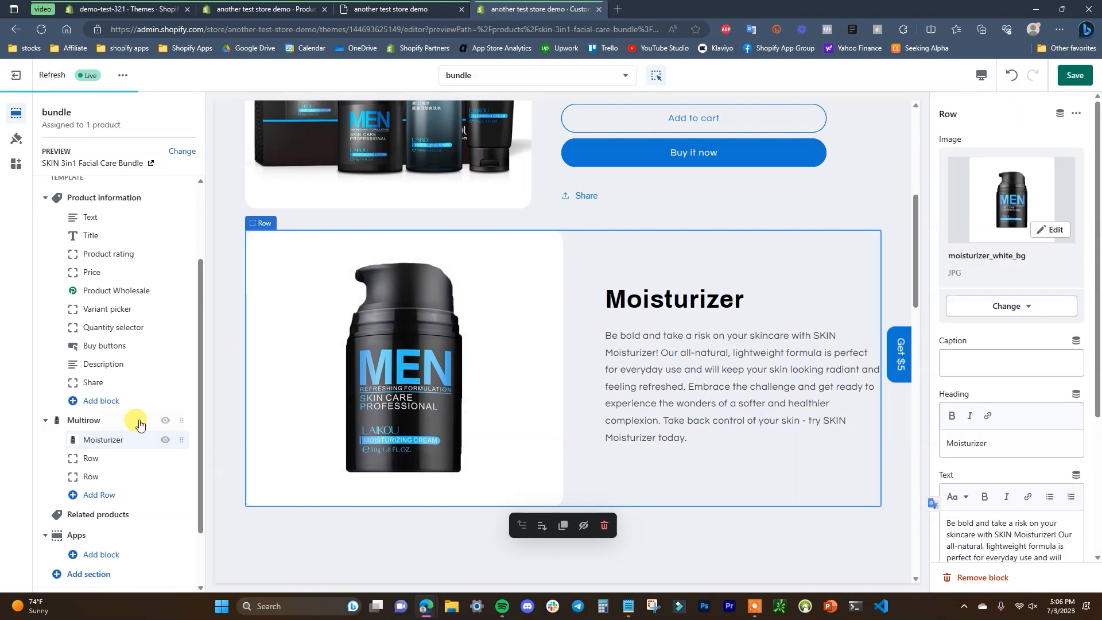
Step: Set both the image height and the desktop image width of the Multirow section to Small
{"action": "left_click", "coordinate": [107, 423]}
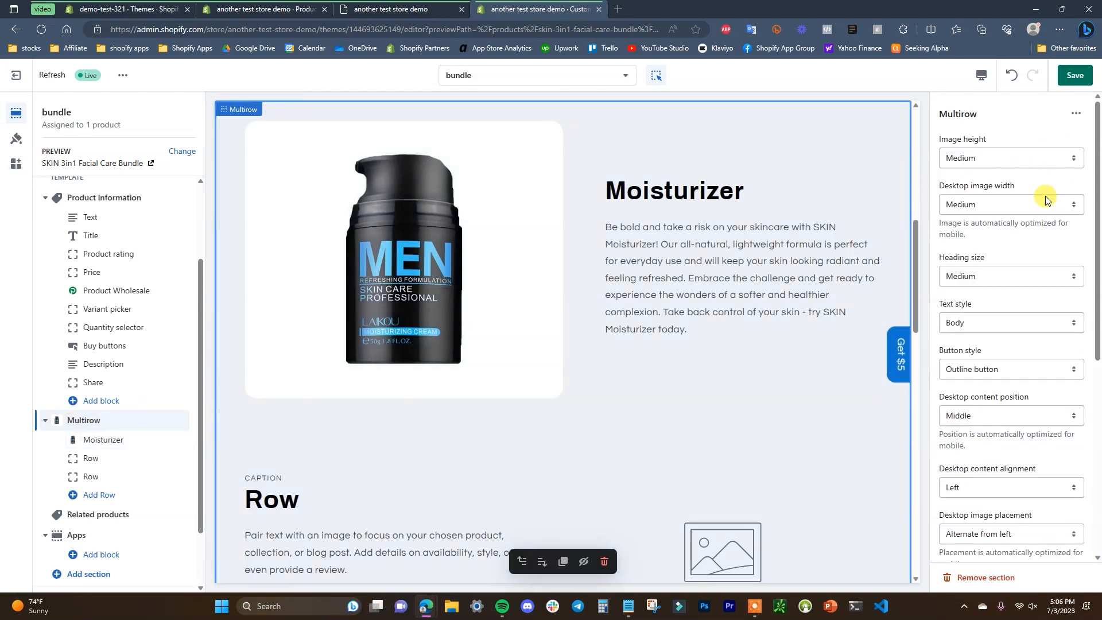
{"action": "left_click", "coordinate": [1059, 161]}
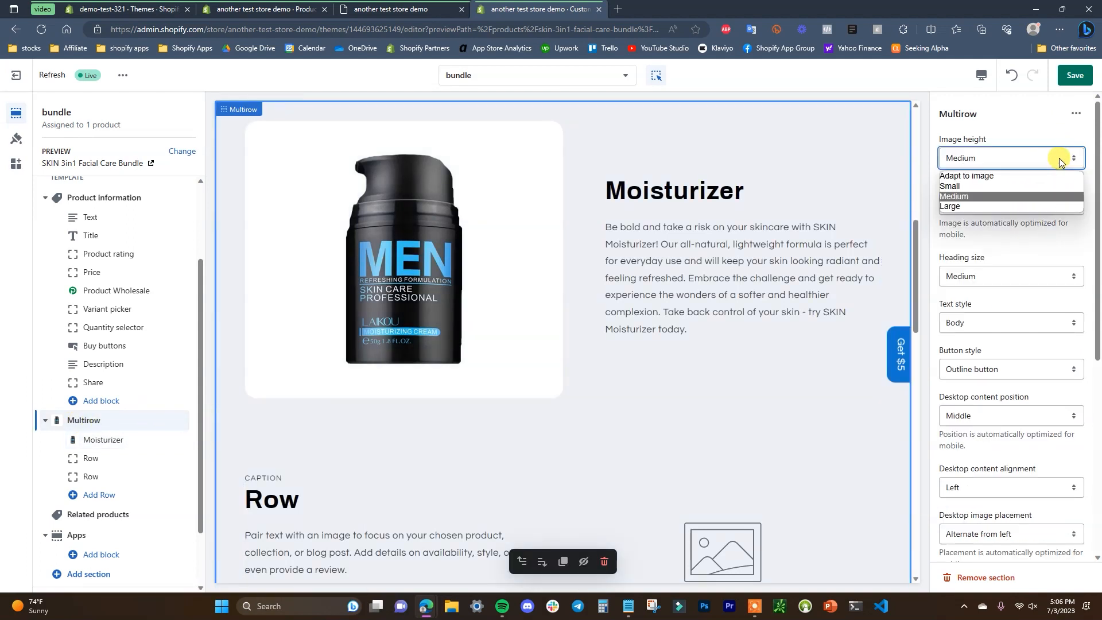
{"action": "left_click", "coordinate": [1022, 177]}
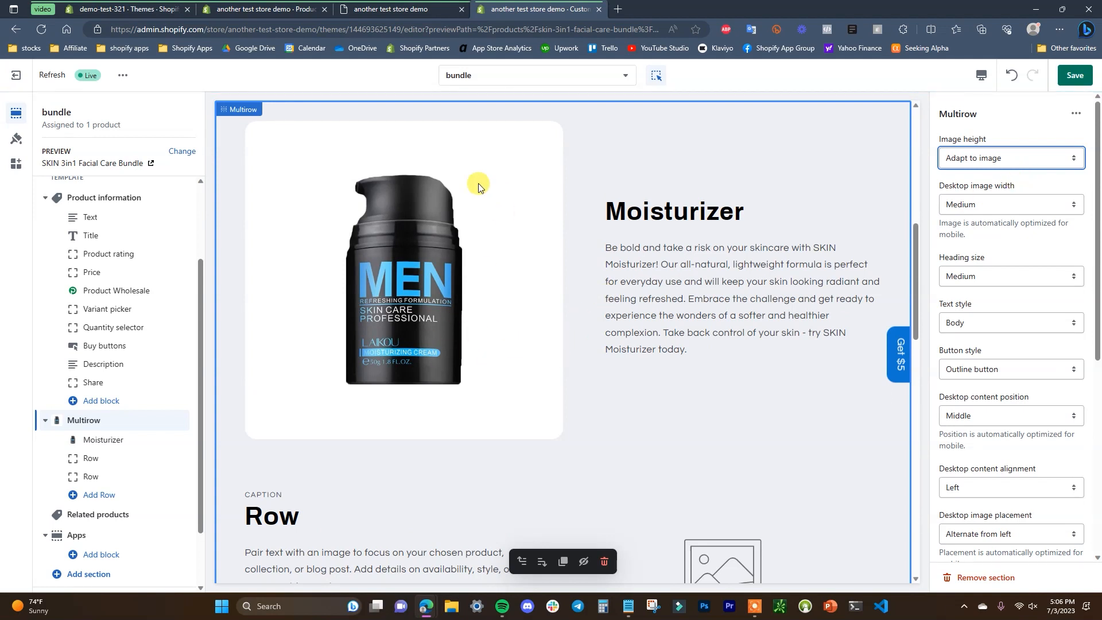
{"action": "left_click", "coordinate": [1066, 159]}
{"action": "left_click", "coordinate": [1020, 187]}
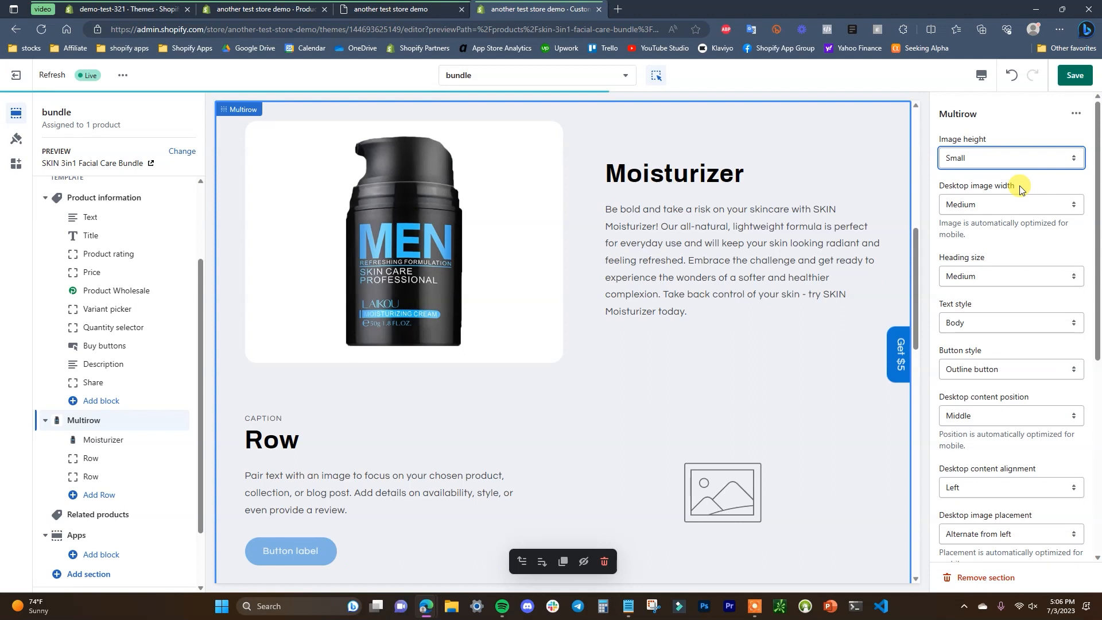
{"action": "left_click", "coordinate": [1044, 207]}
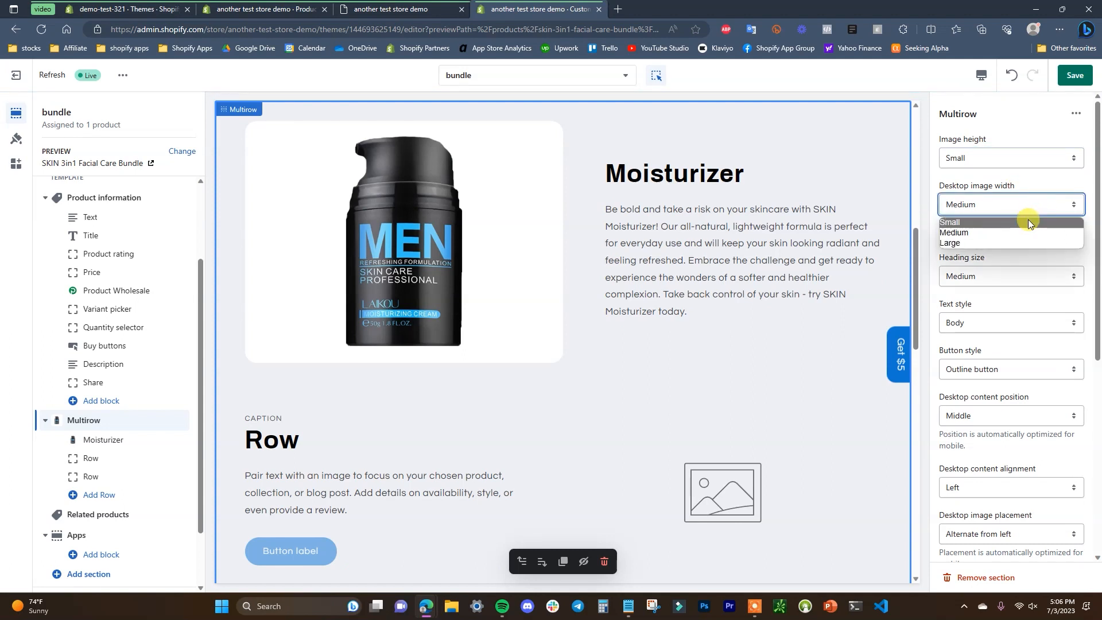
{"action": "left_click", "coordinate": [1028, 222]}
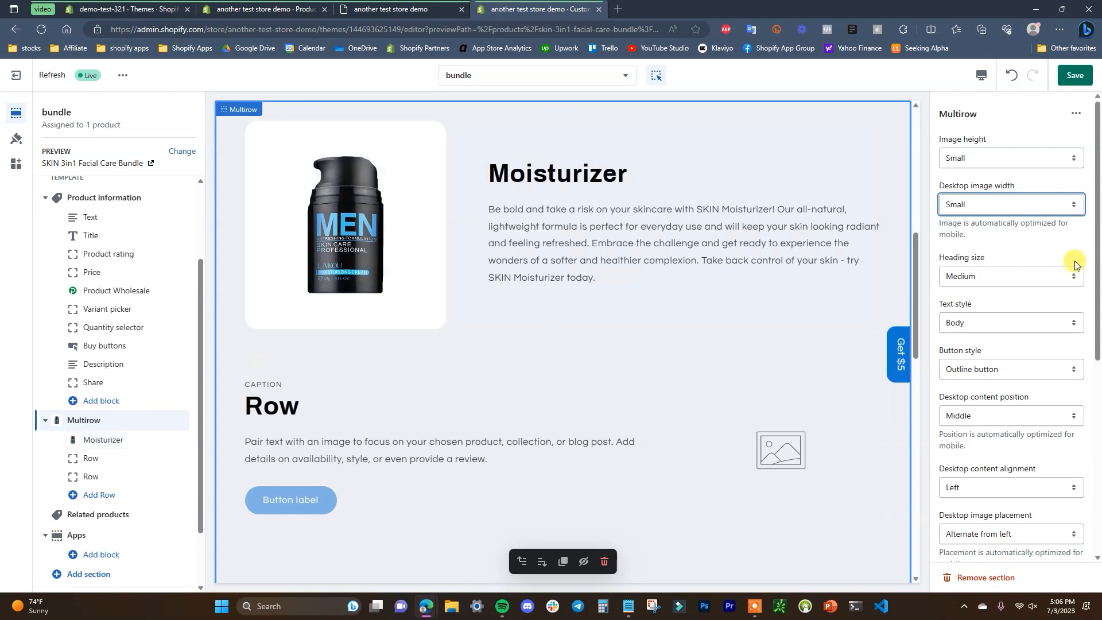
Step: Try the Large heading size on the Multirow section and return it to Medium
{"action": "left_click", "coordinate": [1031, 277]}
{"action": "left_click", "coordinate": [976, 315]}
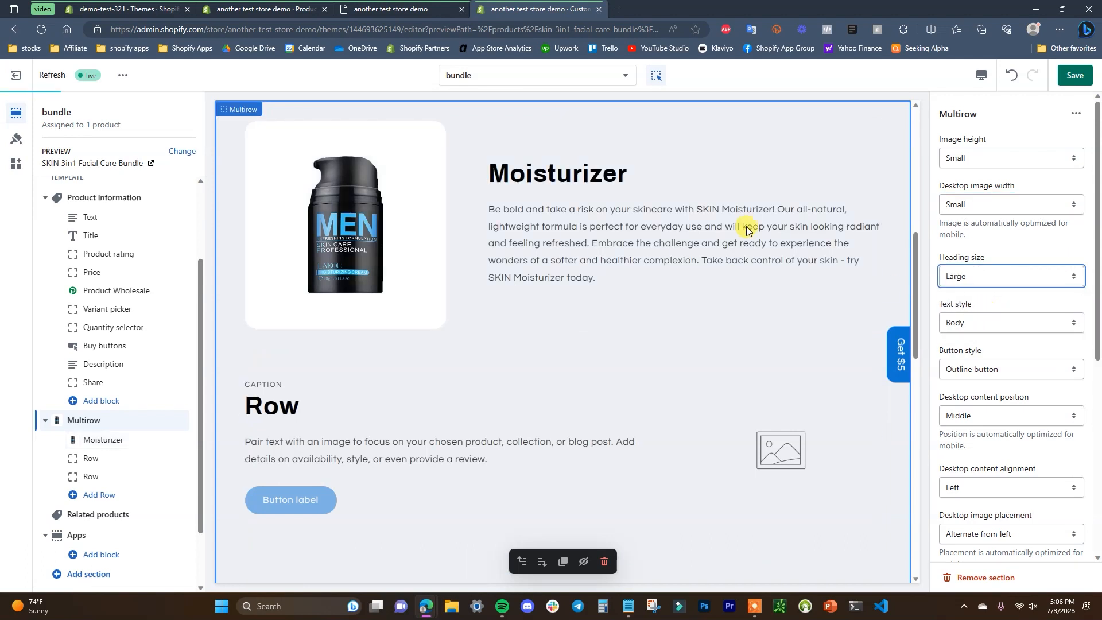
{"action": "left_click", "coordinate": [976, 277]}
{"action": "left_click", "coordinate": [980, 305]}
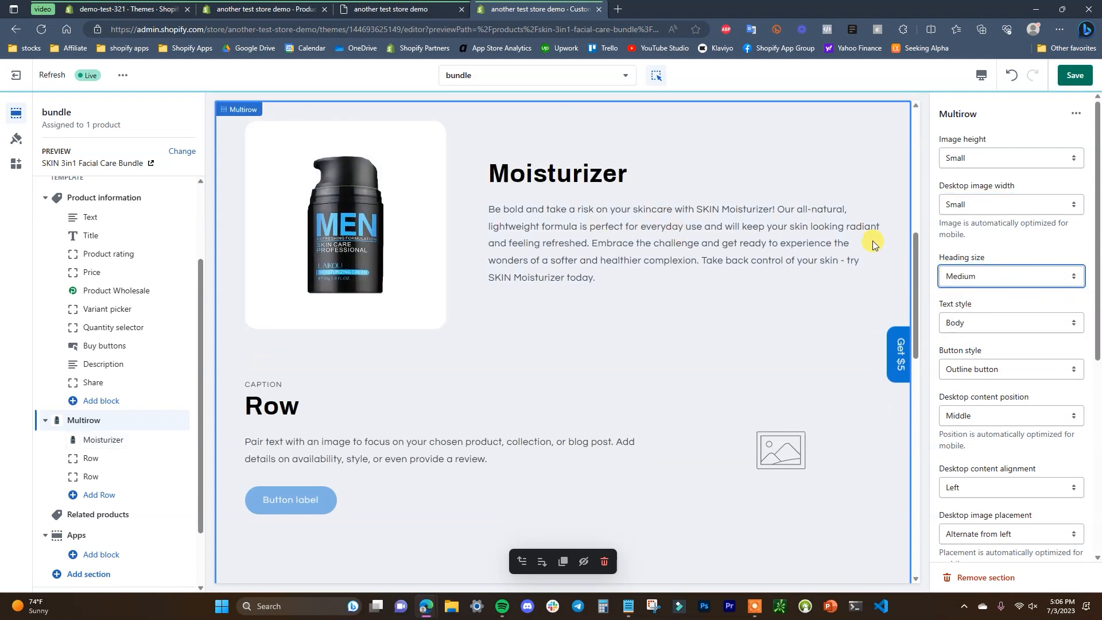
Step: Try Accent 1 and Accent 2 as the Multirow section's color scheme and return it to Background 1
{"action": "scroll", "coordinate": [1019, 290], "scroll_direction": "down", "scroll_amount": 1}
{"action": "scroll", "coordinate": [1028, 319], "scroll_direction": "down", "scroll_amount": 3}
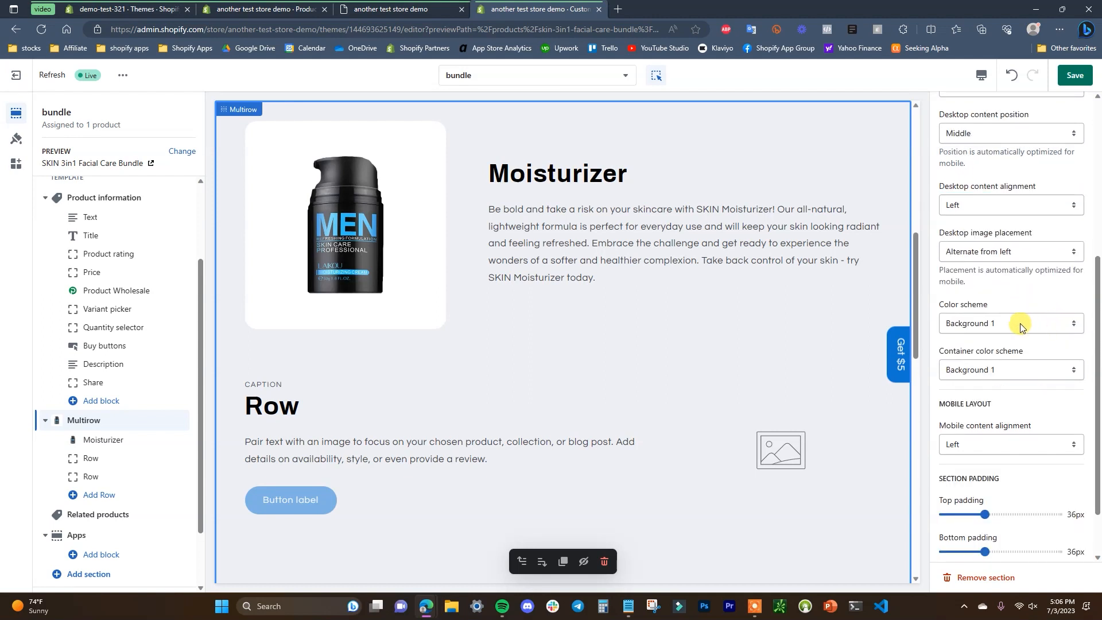
{"action": "left_click", "coordinate": [1039, 325]}
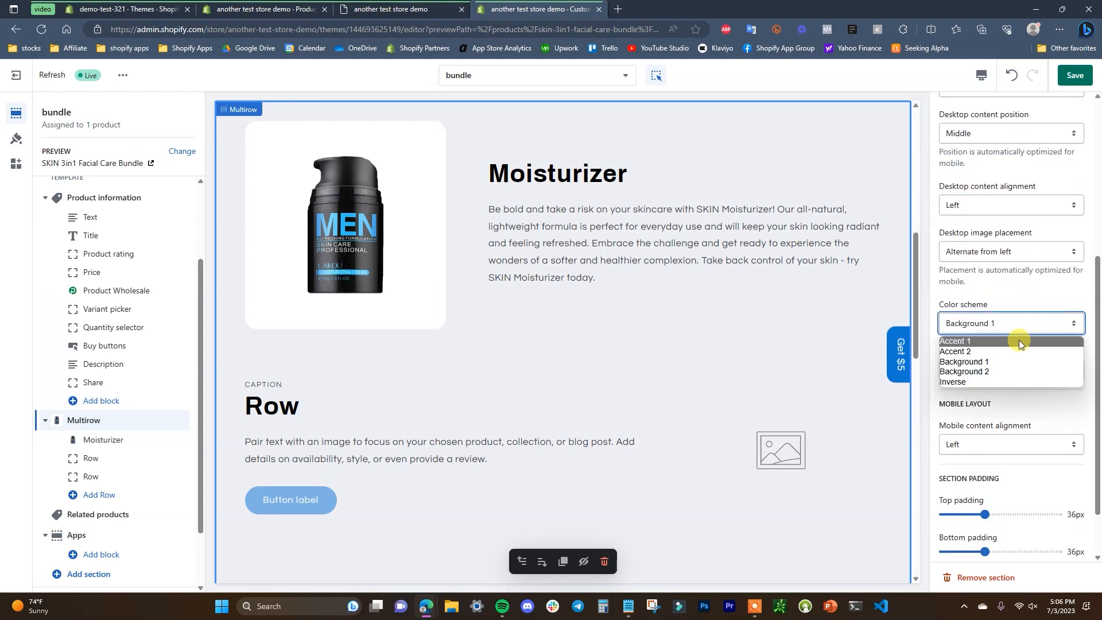
{"action": "left_click", "coordinate": [1020, 342]}
{"action": "left_click", "coordinate": [1038, 328]}
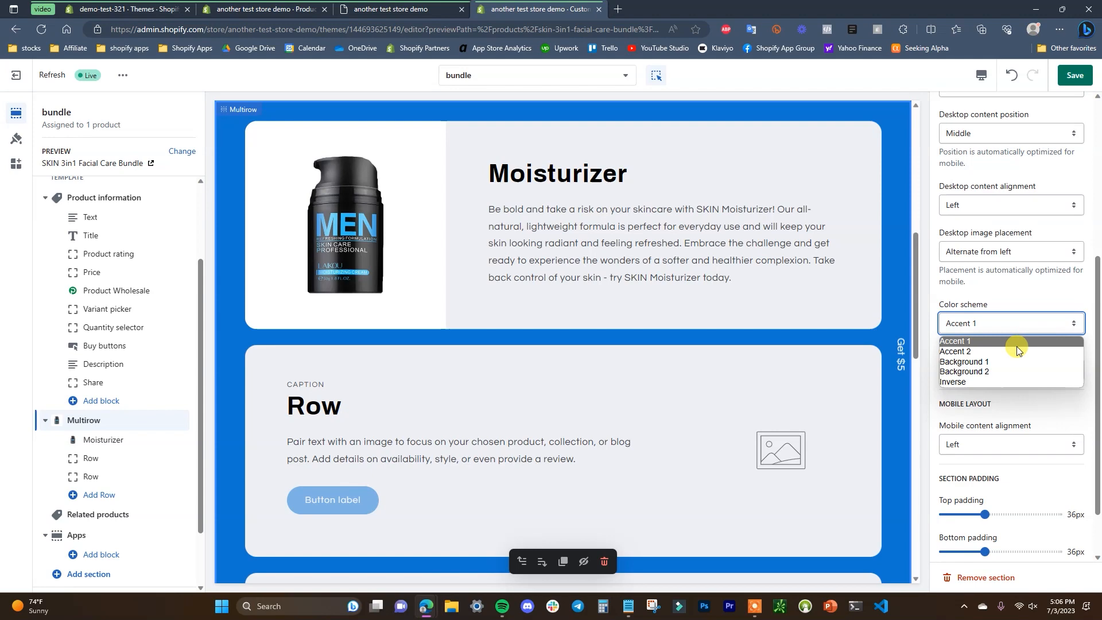
{"action": "left_click", "coordinate": [1016, 352]}
{"action": "scroll", "coordinate": [752, 396], "scroll_direction": "down", "scroll_amount": 1}
{"action": "scroll", "coordinate": [729, 379], "scroll_direction": "up", "scroll_amount": 4}
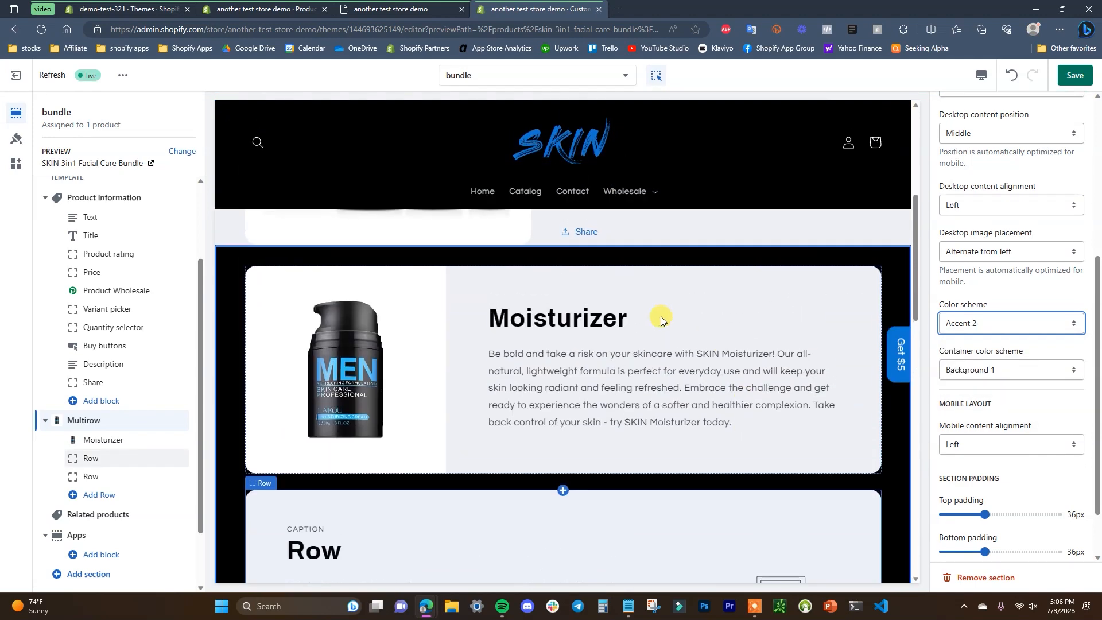
{"action": "left_click", "coordinate": [1038, 322]}
{"action": "left_click", "coordinate": [1004, 357]}
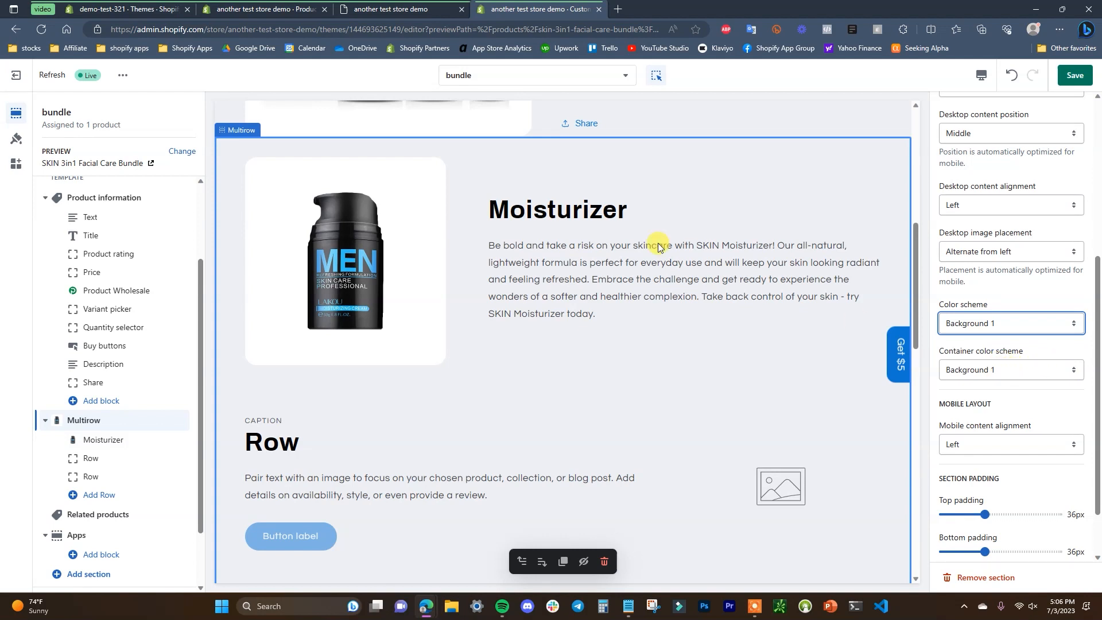
Step: Set the Multirow section's container color scheme to Accent 2 and compare it with the product rows on the live home page
{"action": "left_click", "coordinate": [1008, 362]}
{"action": "left_click", "coordinate": [995, 395]}
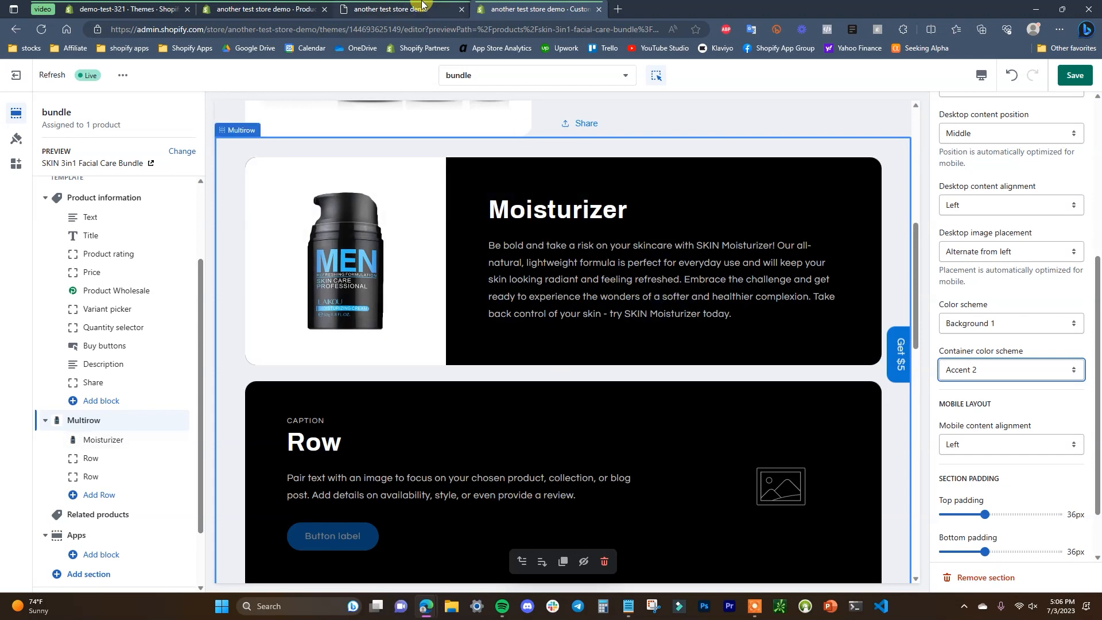
{"action": "left_click", "coordinate": [419, 9]}
{"action": "left_click", "coordinate": [510, 5]}
Step: Review the Moisturizer, Cleanser and Toner rows and the product information above them in the bundle page preview
{"action": "scroll", "coordinate": [617, 315], "scroll_direction": "down", "scroll_amount": 3}
{"action": "scroll", "coordinate": [619, 315], "scroll_direction": "up", "scroll_amount": 3}
{"action": "scroll", "coordinate": [671, 363], "scroll_direction": "up", "scroll_amount": 1}
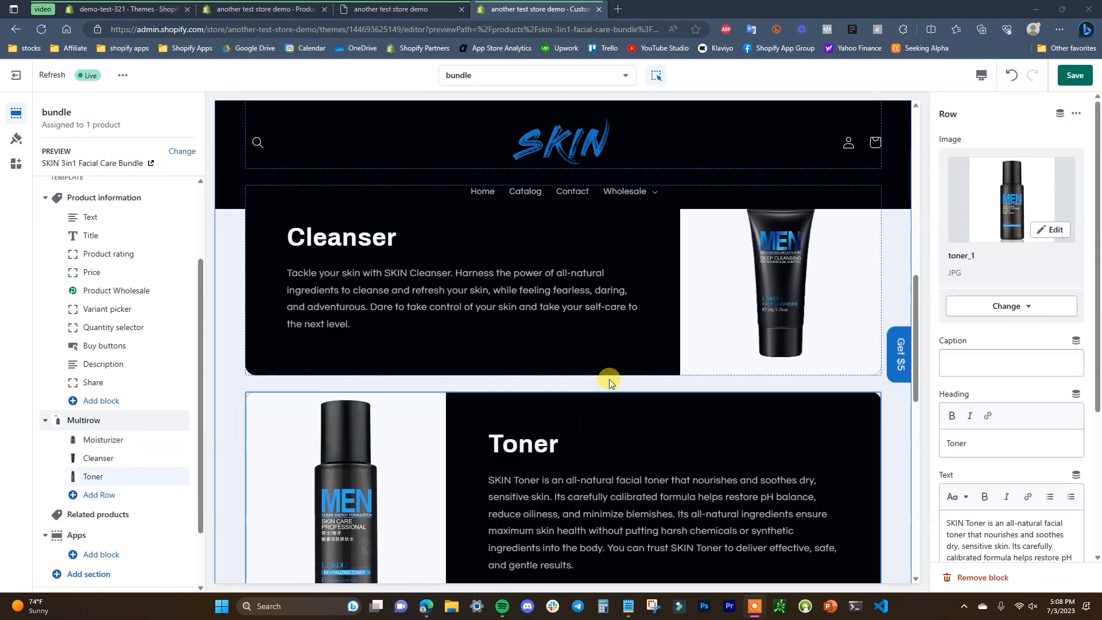
{"action": "scroll", "coordinate": [609, 382], "scroll_direction": "up", "scroll_amount": 2}
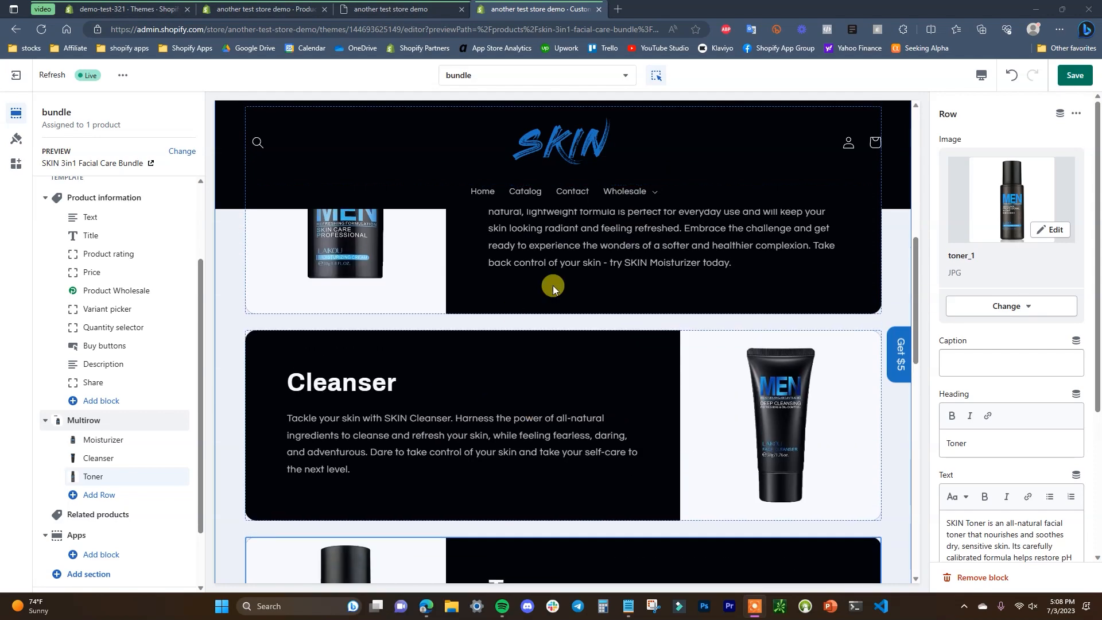
{"action": "scroll", "coordinate": [506, 339], "scroll_direction": "up", "scroll_amount": 5}
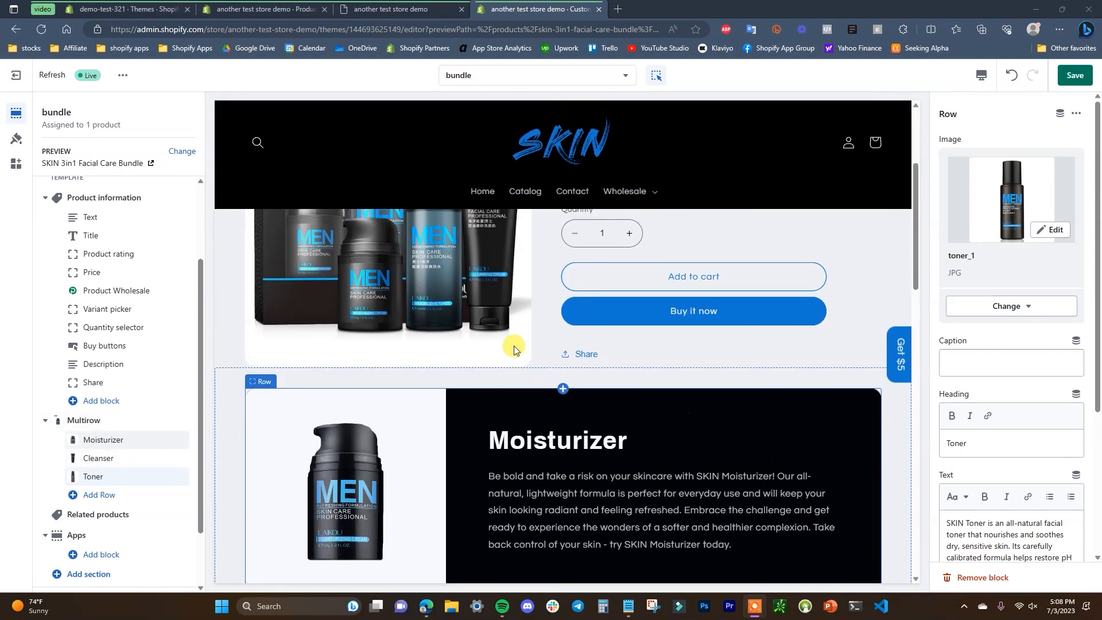
Step: Add a Rich text section to the bundle template and place it between Product information and Multirow
{"action": "scroll", "coordinate": [138, 492], "scroll_direction": "down", "scroll_amount": 1}
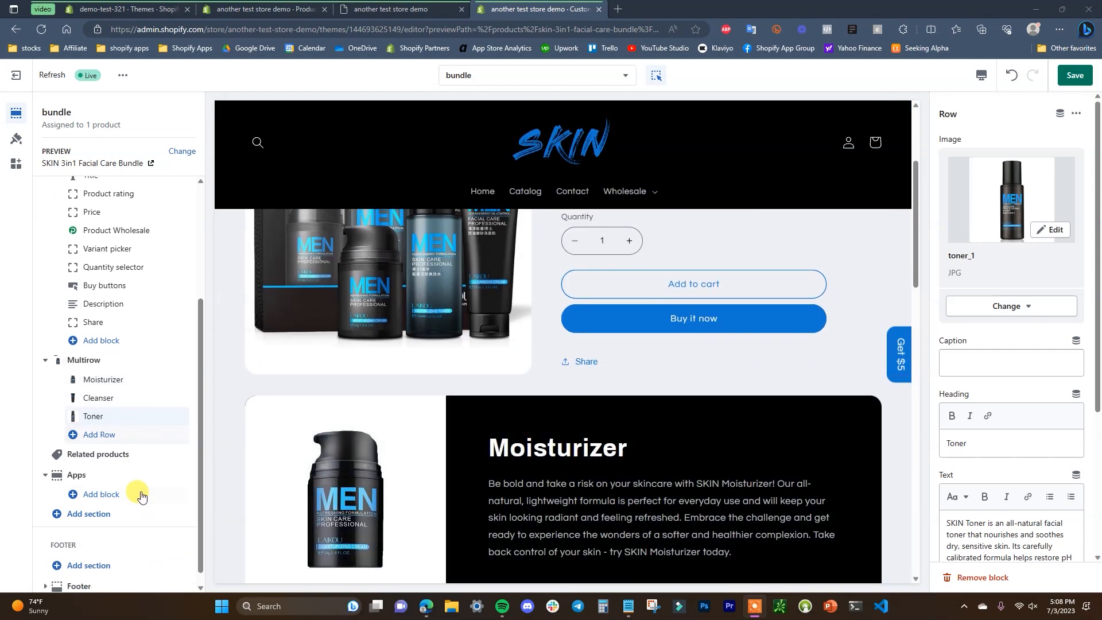
{"action": "left_click", "coordinate": [96, 518]}
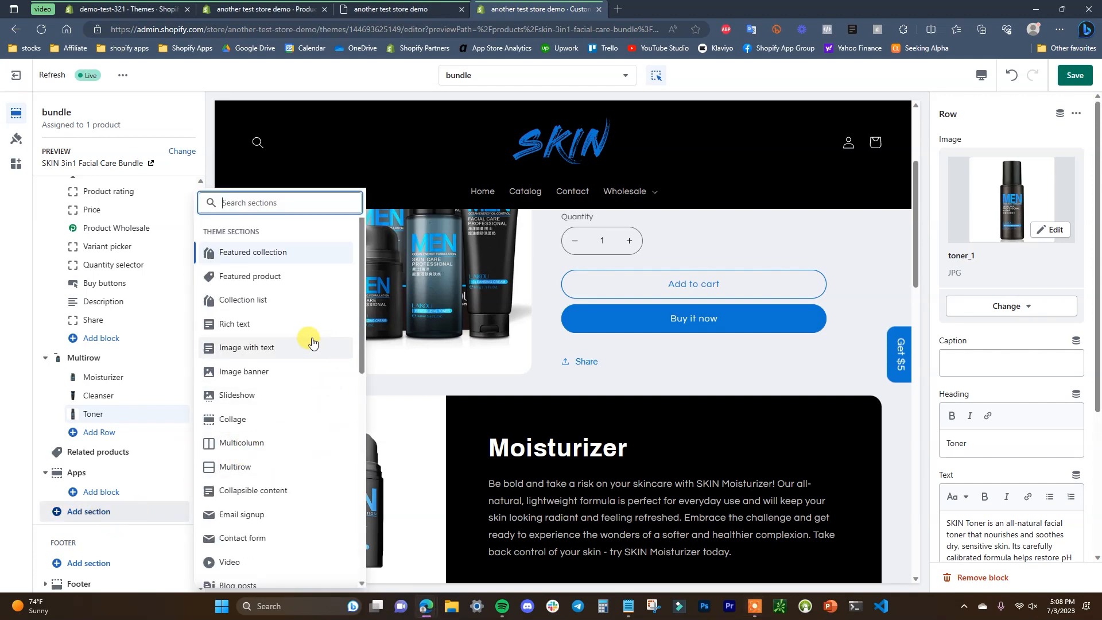
{"action": "left_click_drag", "start_coordinate": [364, 354], "coordinate": [351, 374]}
{"action": "left_click", "coordinate": [267, 262]}
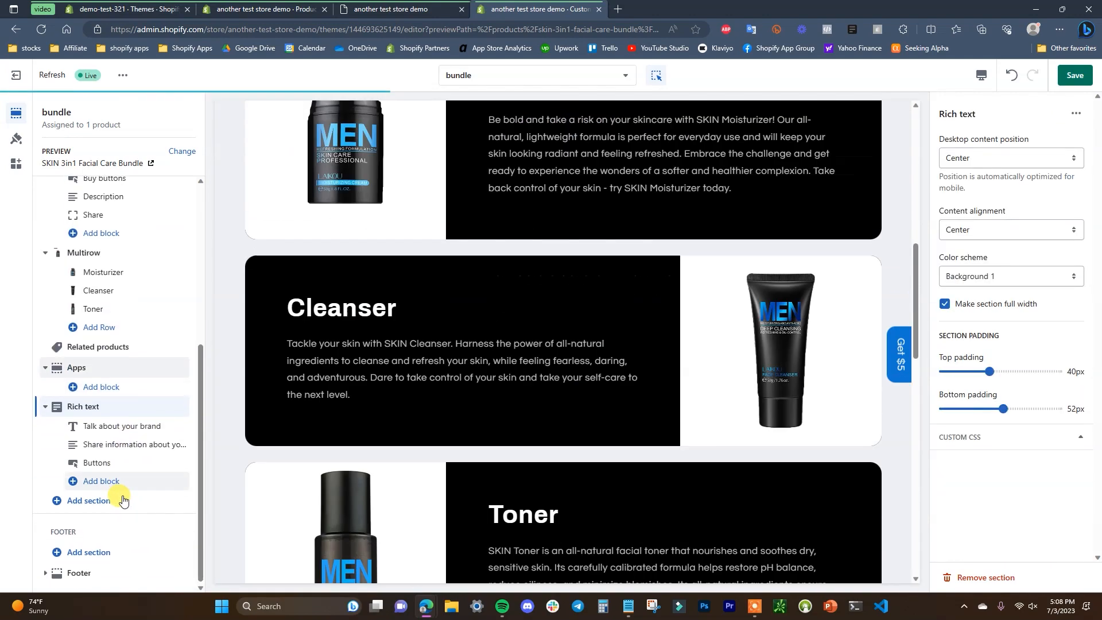
{"action": "left_click_drag", "start_coordinate": [184, 409], "coordinate": [172, 288]}
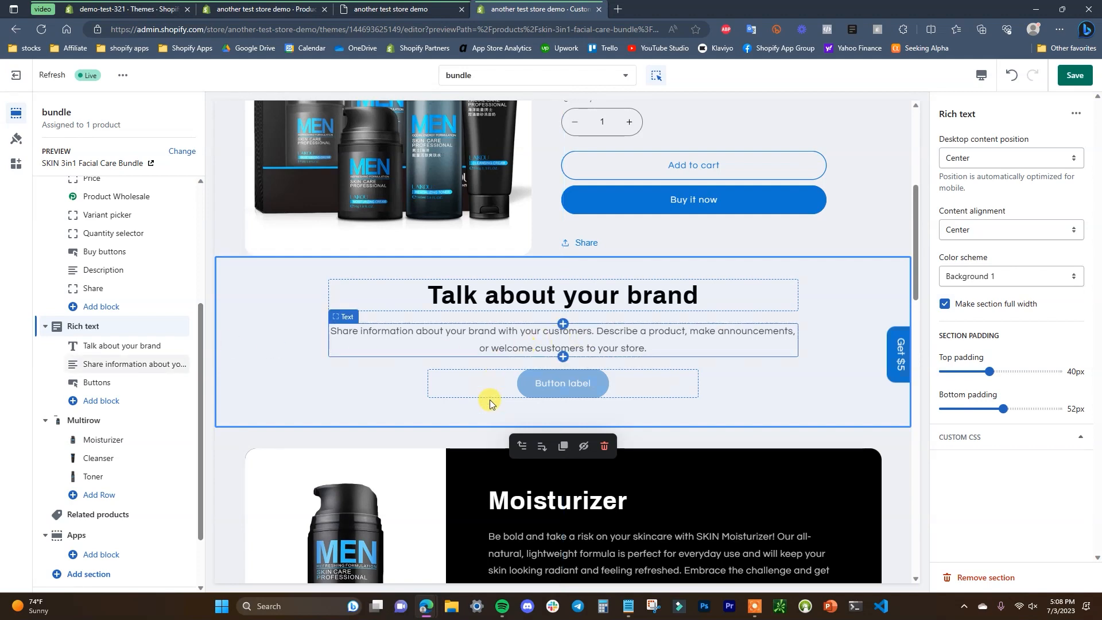
Step: Remove the Buttons block and the descriptive text block from the Rich text section, keeping only its heading
{"action": "left_click", "coordinate": [92, 383]}
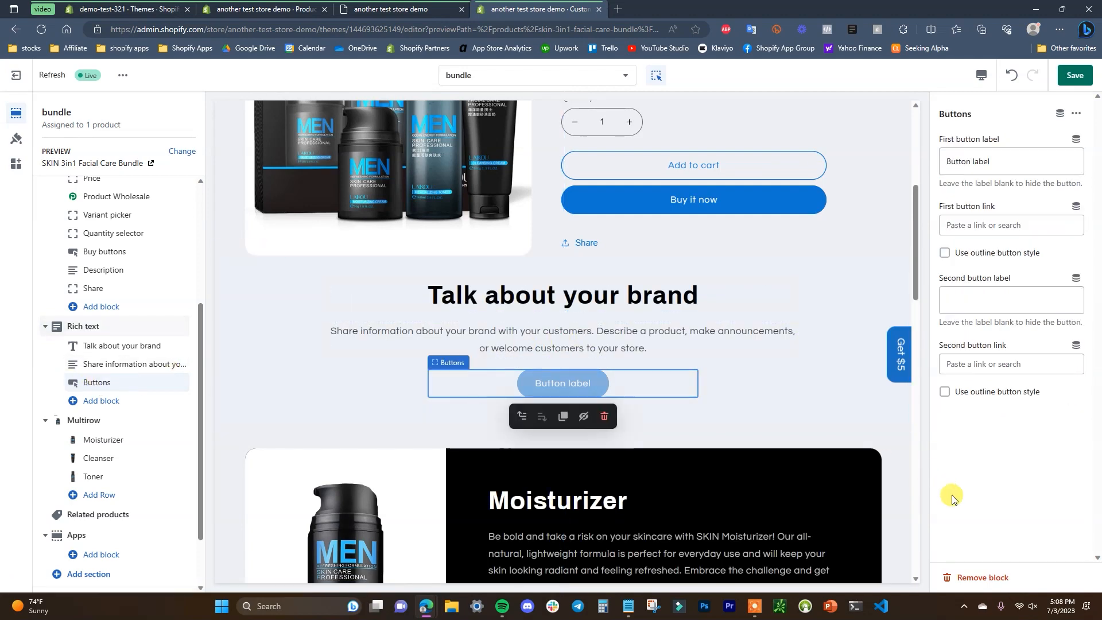
{"action": "left_click", "coordinate": [980, 577]}
{"action": "left_click", "coordinate": [110, 364]}
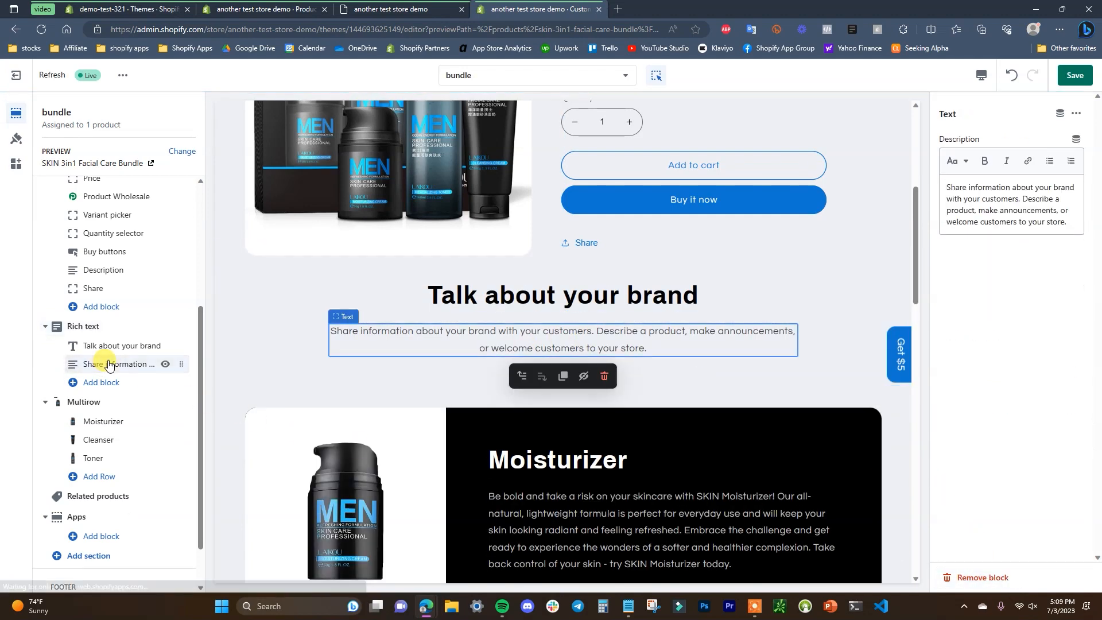
{"action": "left_click", "coordinate": [977, 578]}
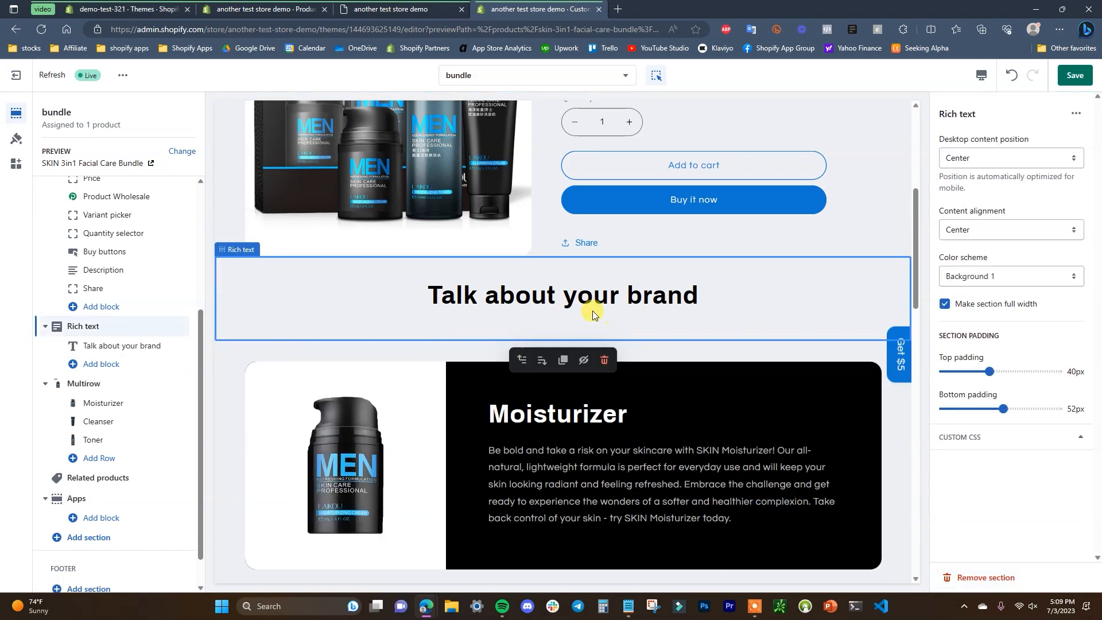
Step: Replace the Rich text heading with "See what's inside"
{"action": "left_click", "coordinate": [563, 294]}
{"action": "left_click_drag", "start_coordinate": [1049, 183], "coordinate": [933, 196]}
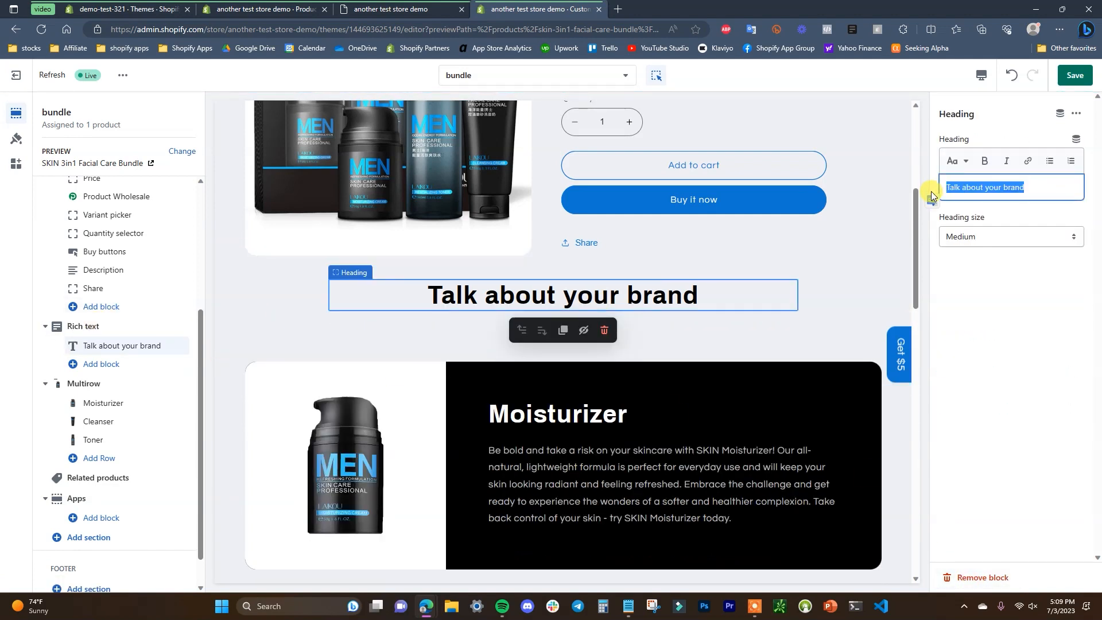
{"action": "type", "text": "See what's inside"}
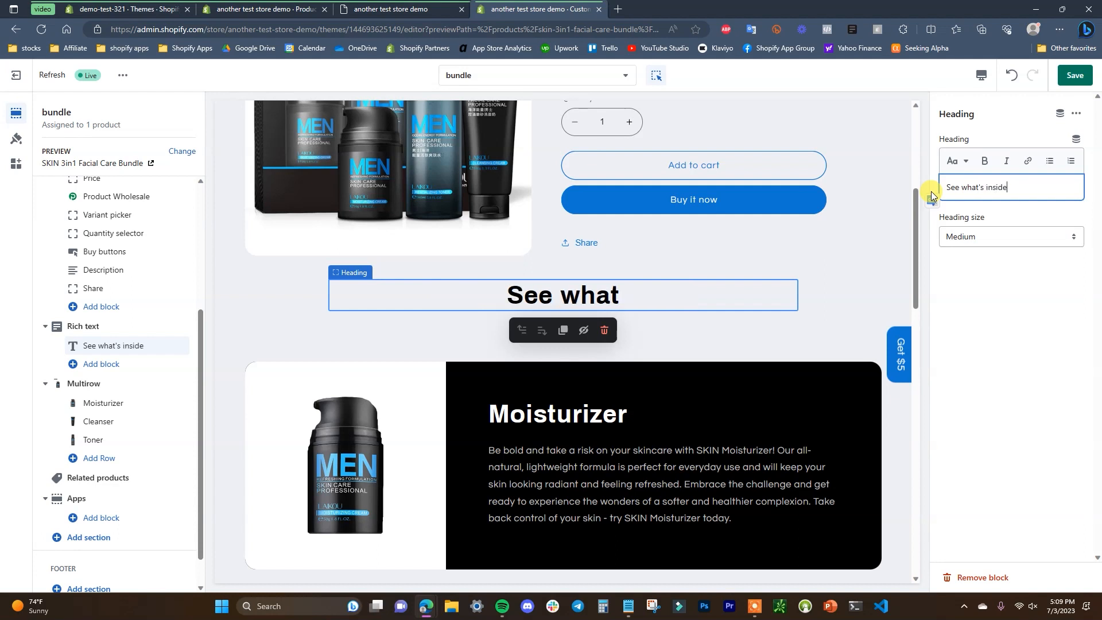
Step: Try the Large size for the "See what's inside" heading and return it to Medium
{"action": "left_click", "coordinate": [1032, 237]}
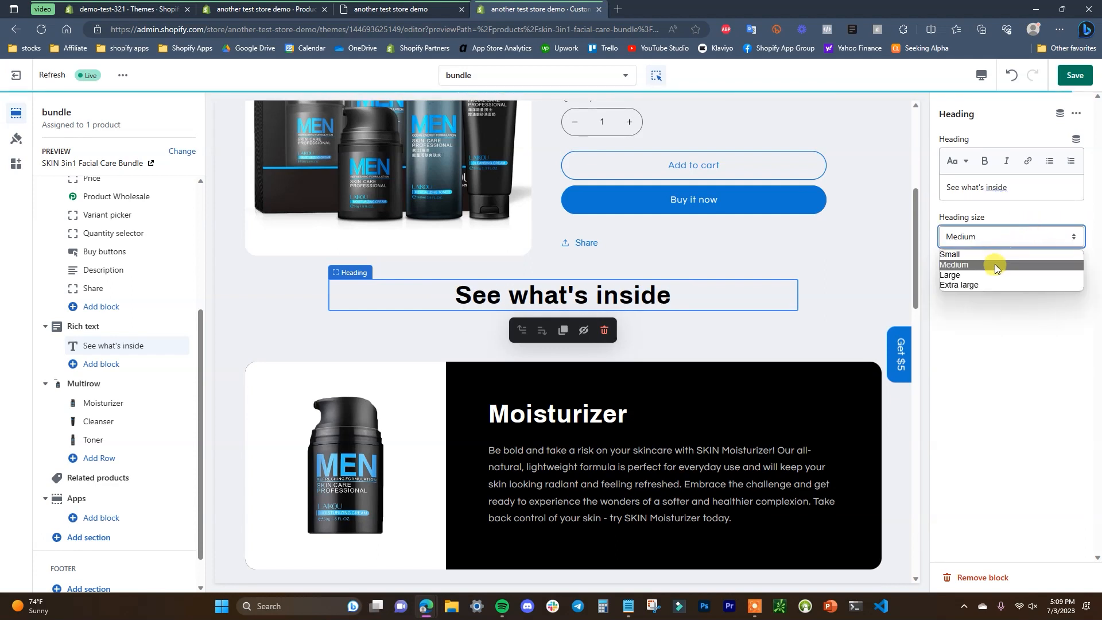
{"action": "left_click", "coordinate": [990, 274]}
{"action": "left_click", "coordinate": [1020, 245]}
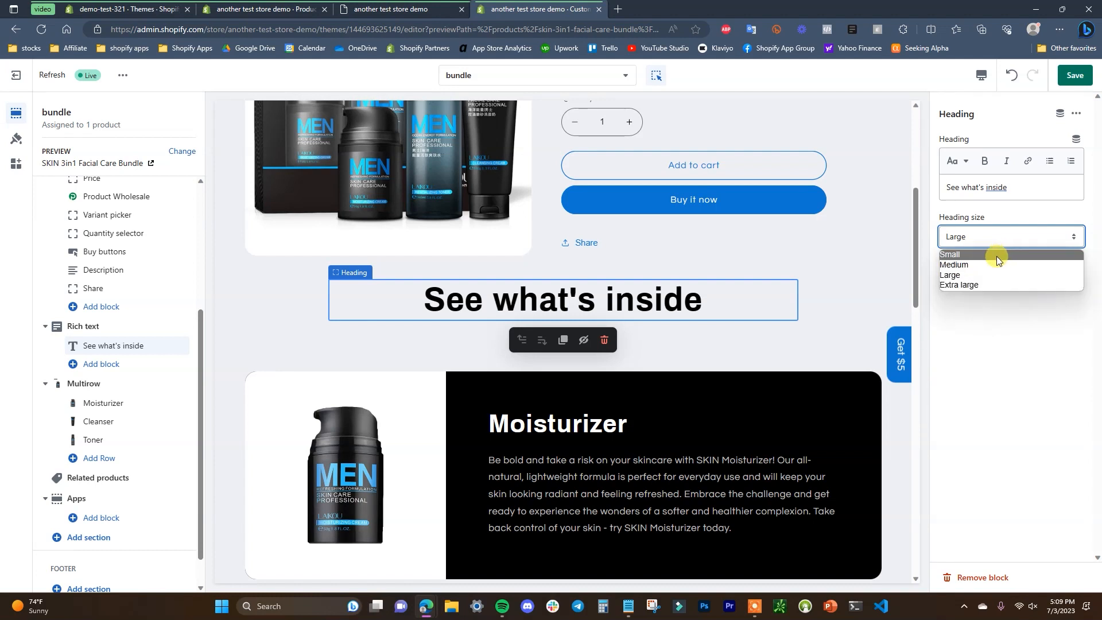
{"action": "left_click", "coordinate": [982, 261]}
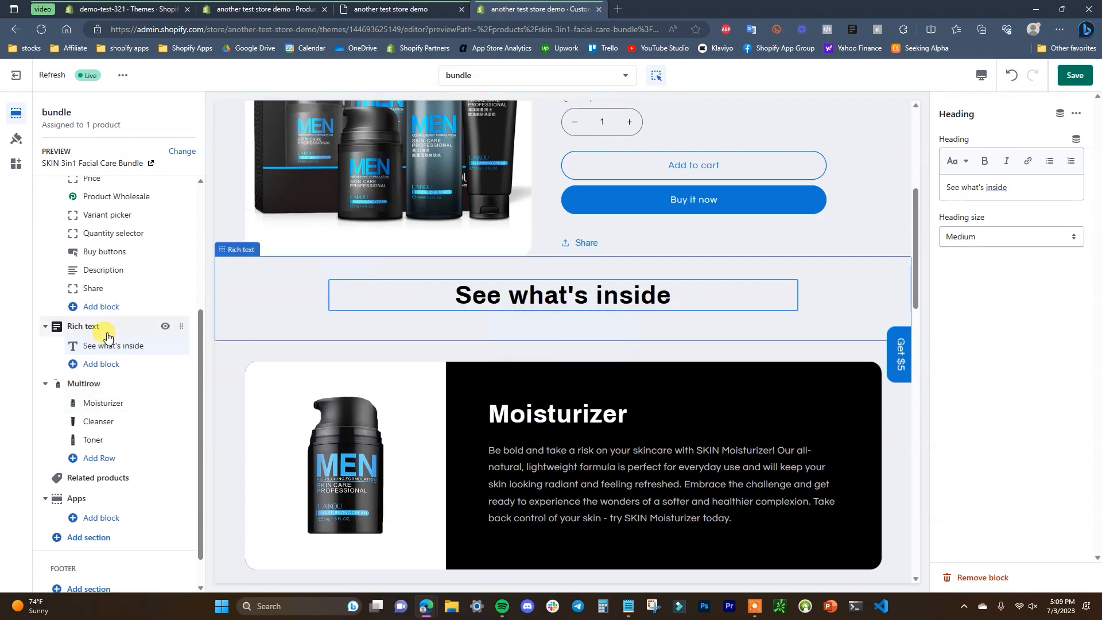
Step: Set the Rich text section's top padding to 56px and its bottom padding to 0px
{"action": "left_click", "coordinate": [101, 328]}
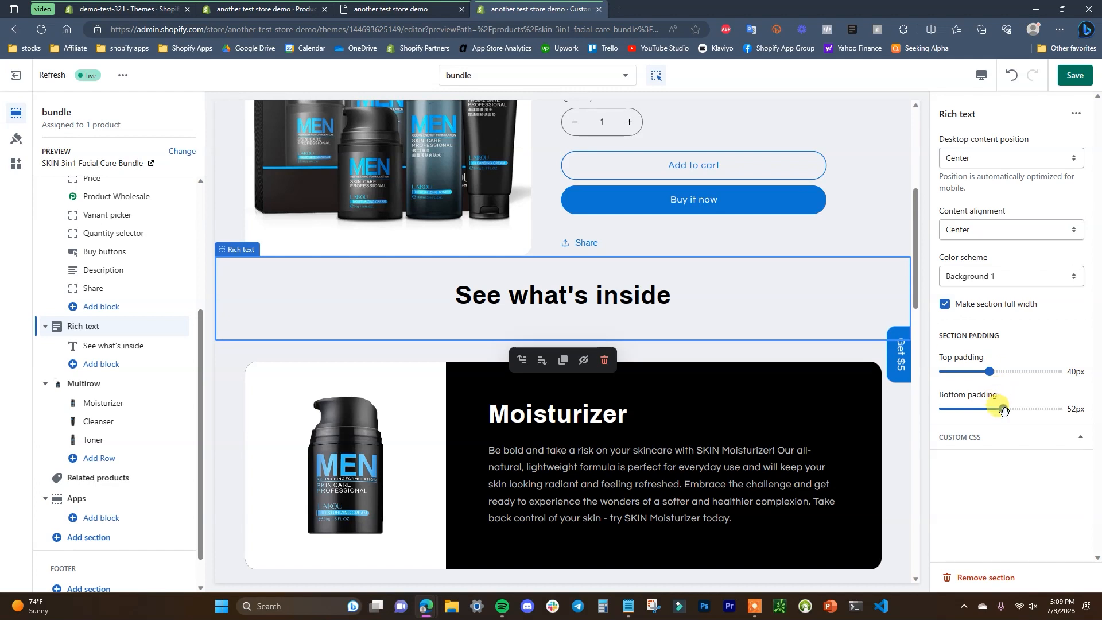
{"action": "left_click_drag", "start_coordinate": [990, 409], "coordinate": [942, 410]}
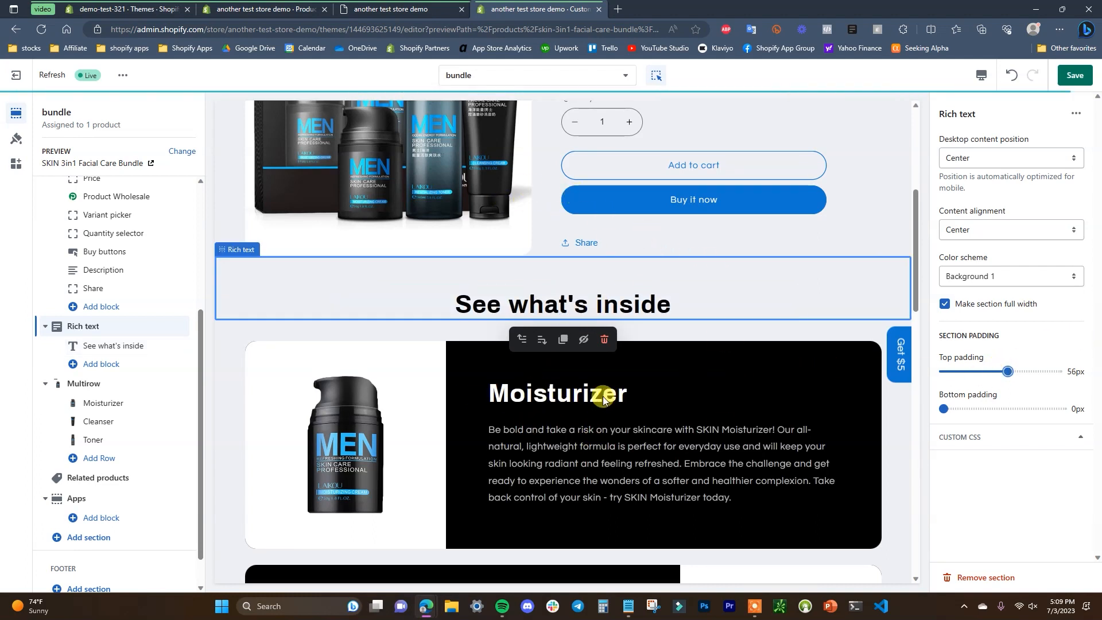
Step: Set the Multirow section's top padding to 24px and save the bundle template
{"action": "left_click", "coordinate": [112, 385]}
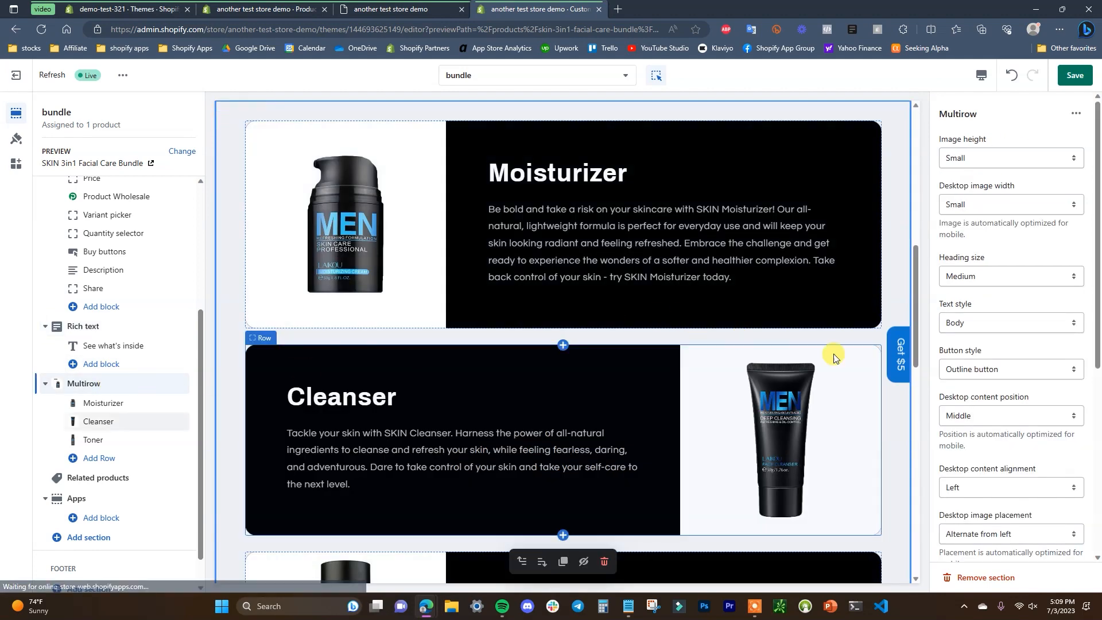
{"action": "scroll", "coordinate": [1028, 402], "scroll_direction": "down", "scroll_amount": 5}
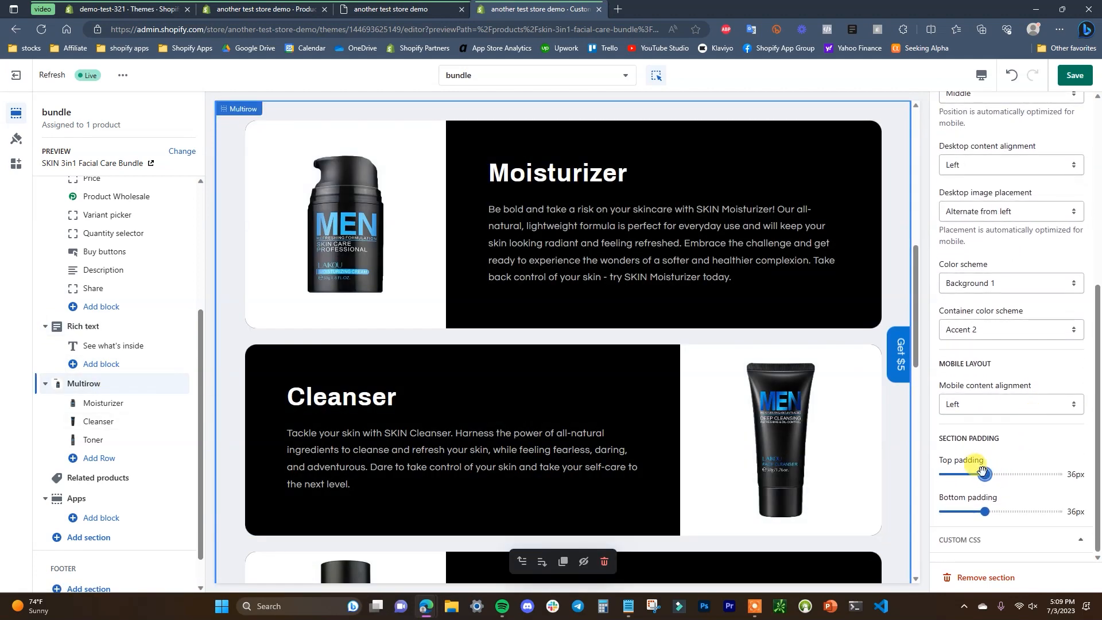
{"action": "scroll", "coordinate": [708, 434], "scroll_direction": "up", "scroll_amount": 5}
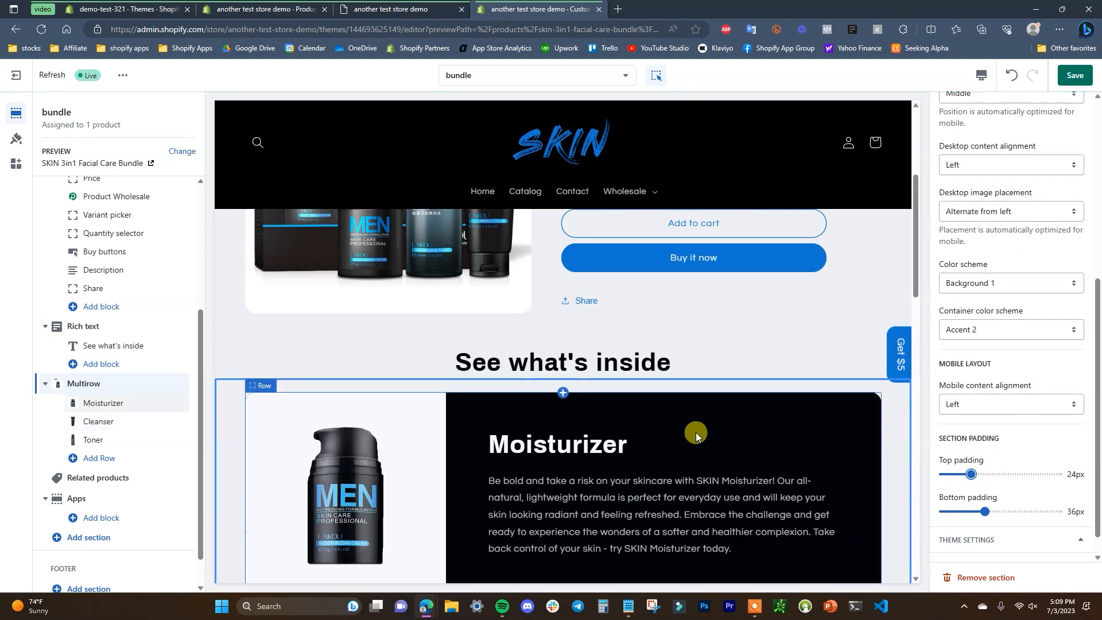
{"action": "left_click", "coordinate": [1076, 84]}
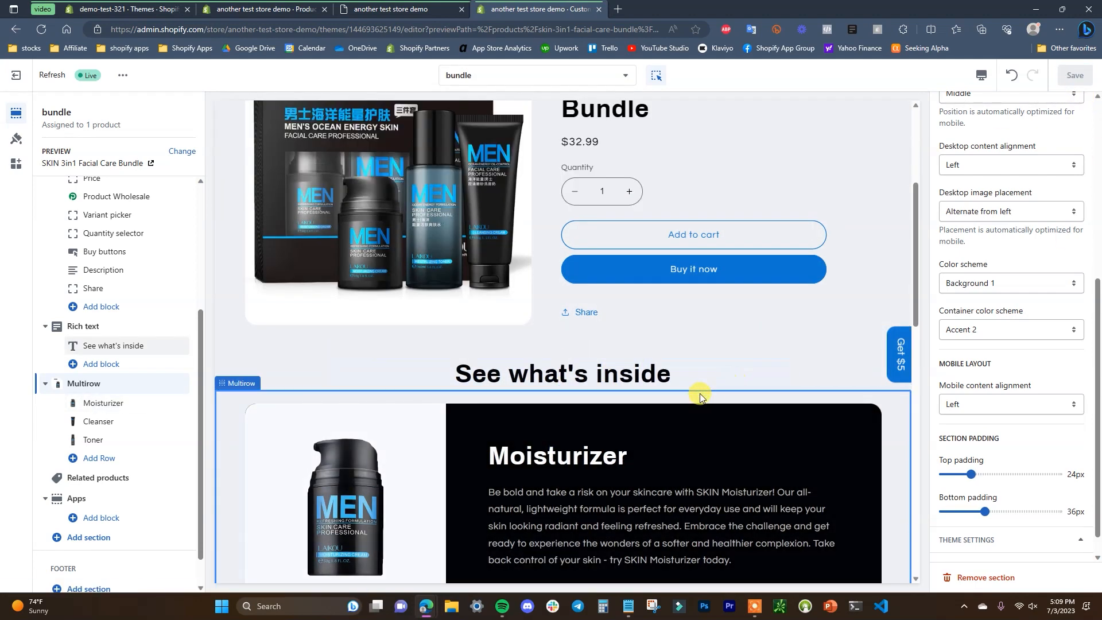
Step: Open the live store's catalog and review the SKIN Cleanser product page with its collapsible feature rows
{"action": "left_click", "coordinate": [261, 7]}
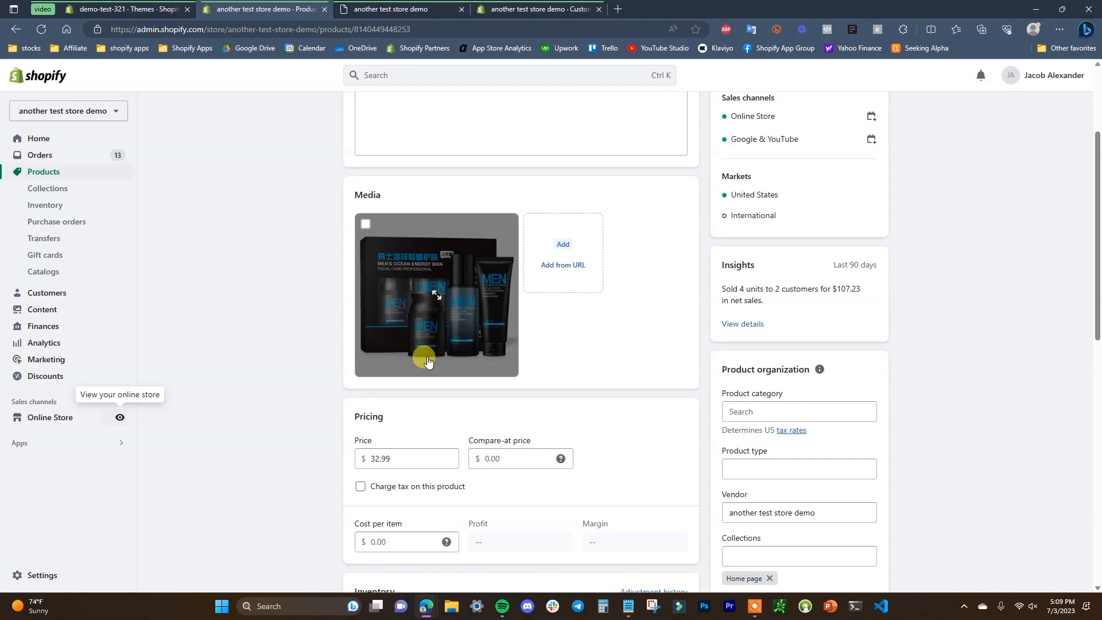
{"action": "left_click", "coordinate": [120, 418]}
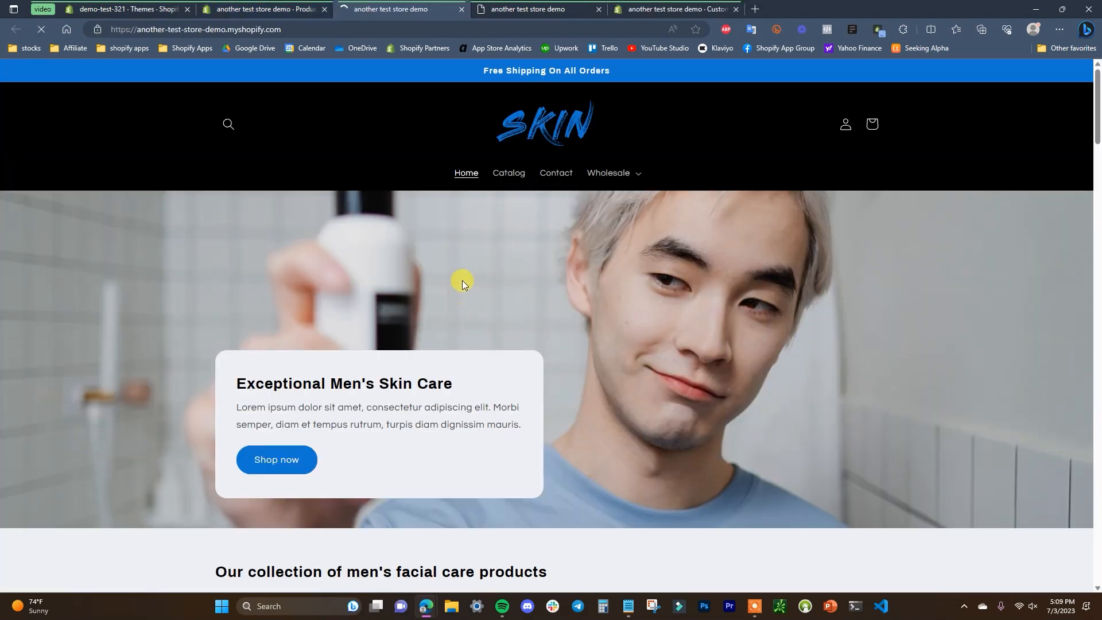
{"action": "left_click", "coordinate": [507, 174]}
{"action": "scroll", "coordinate": [565, 244], "scroll_direction": "down", "scroll_amount": 4}
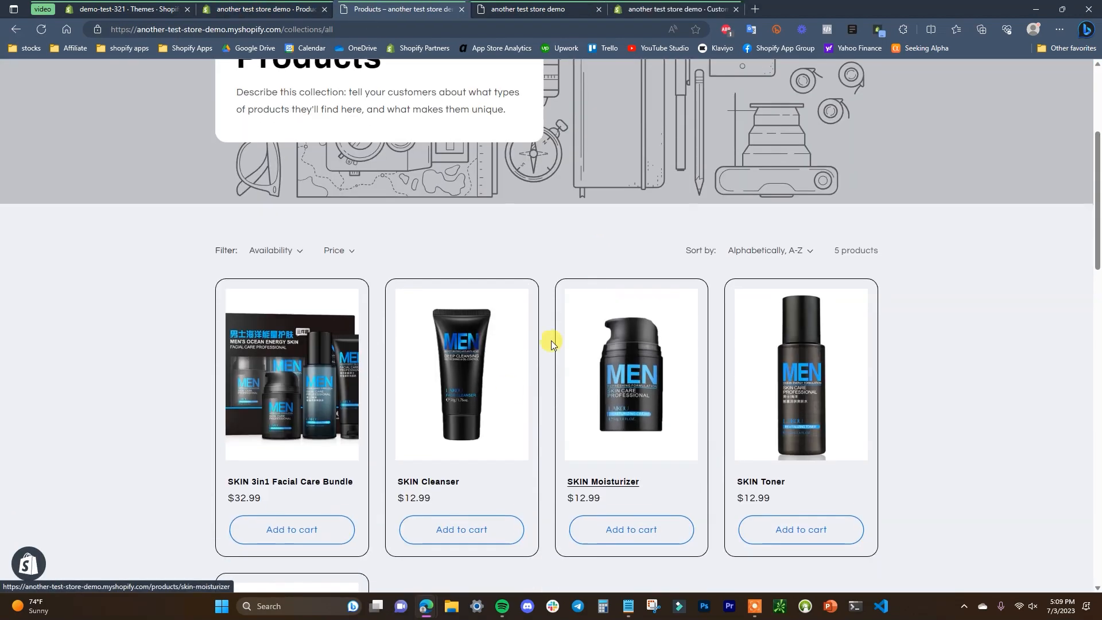
{"action": "left_click", "coordinate": [453, 485]}
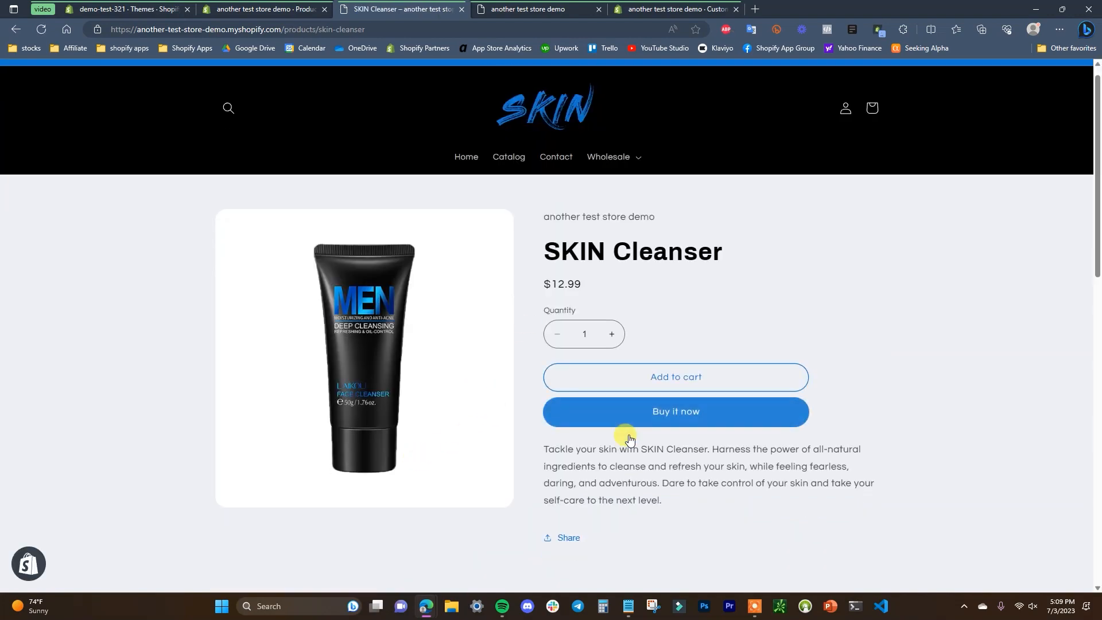
{"action": "scroll", "coordinate": [670, 342], "scroll_direction": "down", "scroll_amount": 8}
{"action": "scroll", "coordinate": [669, 342], "scroll_direction": "down", "scroll_amount": 1}
{"action": "scroll", "coordinate": [525, 349], "scroll_direction": "up", "scroll_amount": 6}
{"action": "scroll", "coordinate": [468, 416], "scroll_direction": "down", "scroll_amount": 3}
{"action": "scroll", "coordinate": [286, 365], "scroll_direction": "up", "scroll_amount": 1}
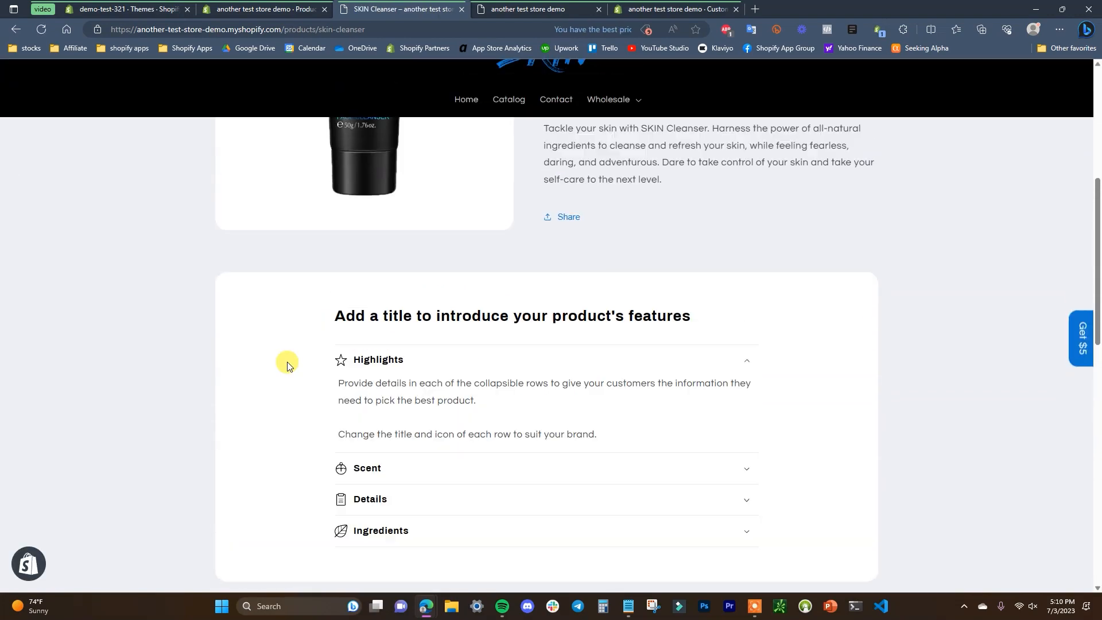
{"action": "scroll", "coordinate": [437, 385], "scroll_direction": "up", "scroll_amount": 5}
Step: Go back to the catalog and review the live SKIN 3in1 Facial Care Bundle page with its product rows
{"action": "left_click", "coordinate": [2, 30]}
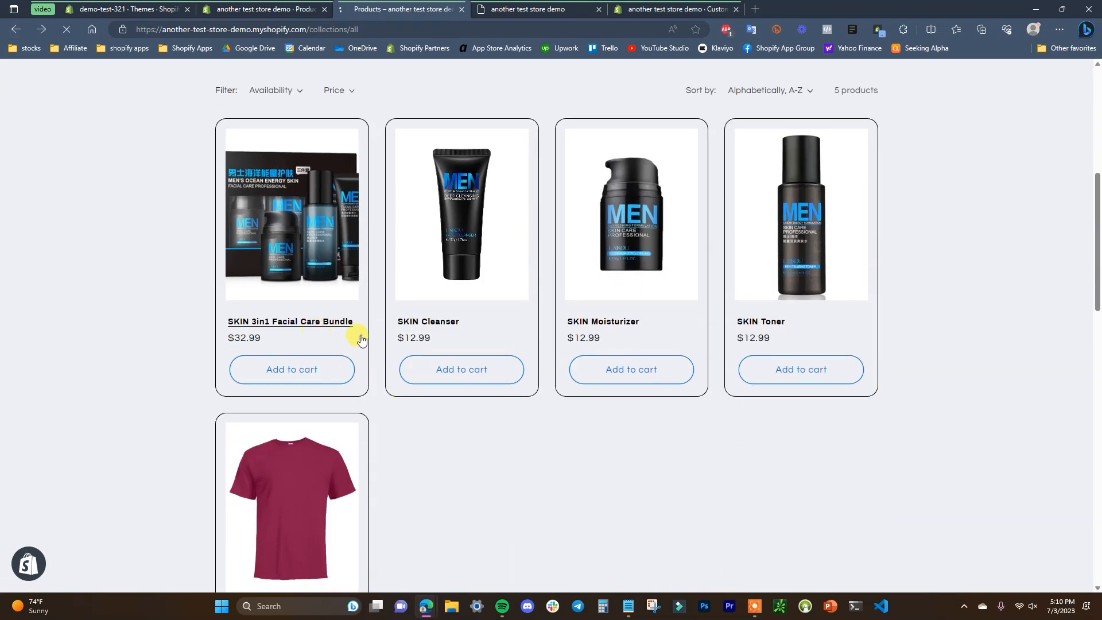
{"action": "left_click", "coordinate": [361, 340]}
{"action": "scroll", "coordinate": [664, 424], "scroll_direction": "down", "scroll_amount": 10}
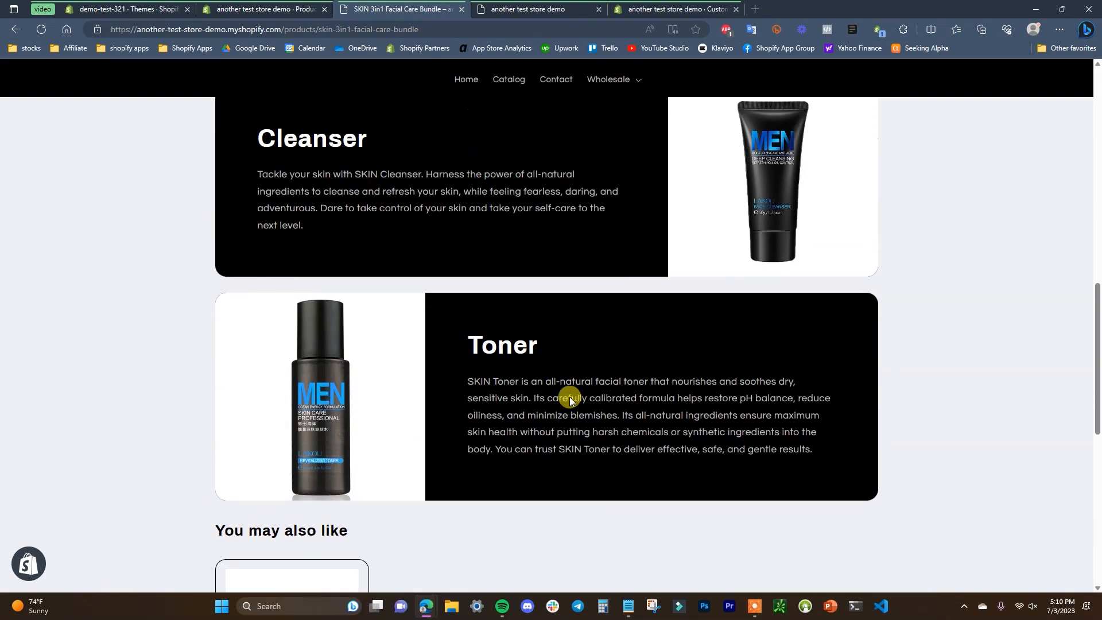
{"action": "scroll", "coordinate": [569, 398], "scroll_direction": "up", "scroll_amount": 10}
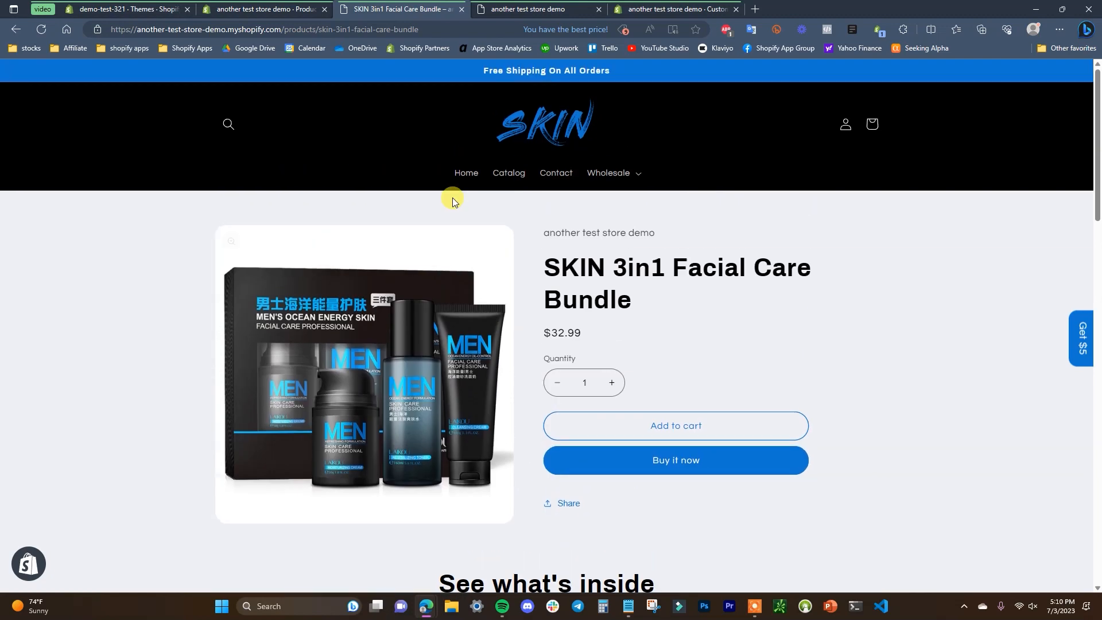
Step: Return to the theme editor and examine the bundle page's Toner row and "You may also like" related products area
{"action": "left_click", "coordinate": [506, 7]}
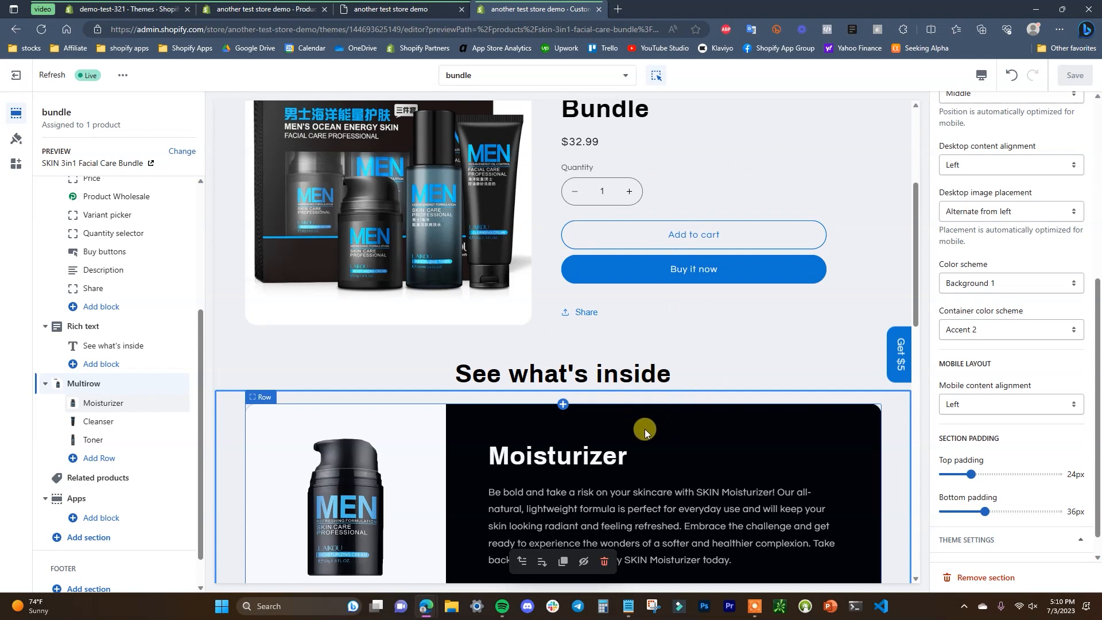
{"action": "scroll", "coordinate": [645, 432], "scroll_direction": "down", "scroll_amount": 4}
{"action": "scroll", "coordinate": [669, 401], "scroll_direction": "up", "scroll_amount": 1}
{"action": "scroll", "coordinate": [715, 366], "scroll_direction": "down", "scroll_amount": 10}
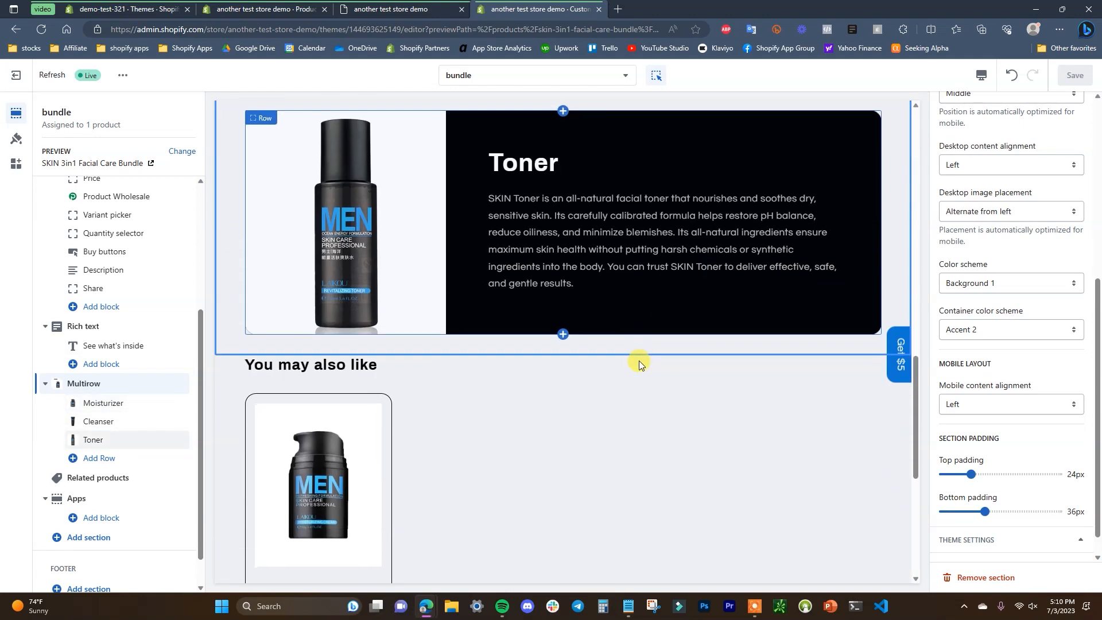
{"action": "scroll", "coordinate": [640, 360], "scroll_direction": "down", "scroll_amount": 3}
{"action": "scroll", "coordinate": [636, 360], "scroll_direction": "up", "scroll_amount": 2}
{"action": "scroll", "coordinate": [635, 360], "scroll_direction": "down", "scroll_amount": 2}
{"action": "scroll", "coordinate": [634, 361], "scroll_direction": "up", "scroll_amount": 3}
{"action": "scroll", "coordinate": [628, 368], "scroll_direction": "down", "scroll_amount": 1}
{"action": "scroll", "coordinate": [627, 370], "scroll_direction": "up", "scroll_amount": 1}
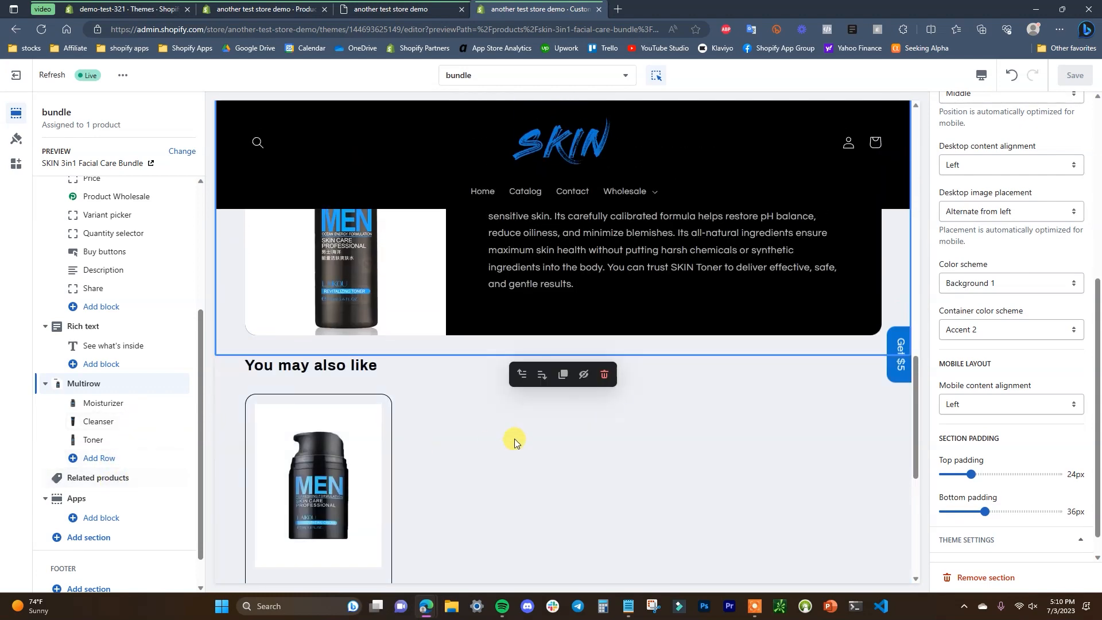
{"action": "scroll", "coordinate": [623, 438], "scroll_direction": "down", "scroll_amount": 4}
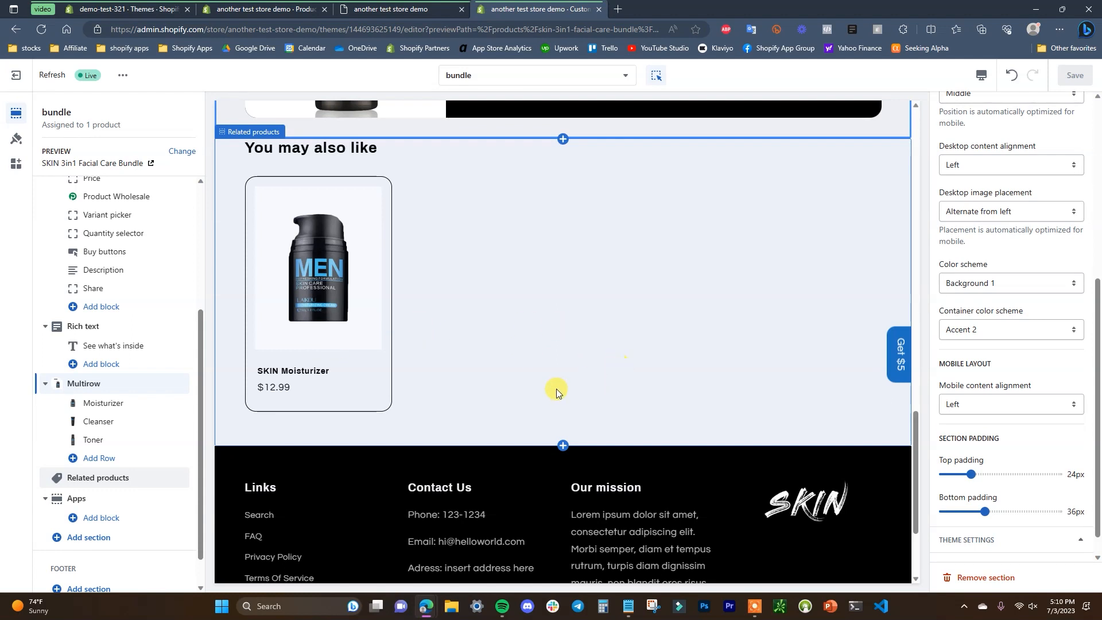
Step: Add the Loox Product Reviews Widget as a new section below the related products and check it in the preview
{"action": "scroll", "coordinate": [144, 514], "scroll_direction": "down", "scroll_amount": 1}
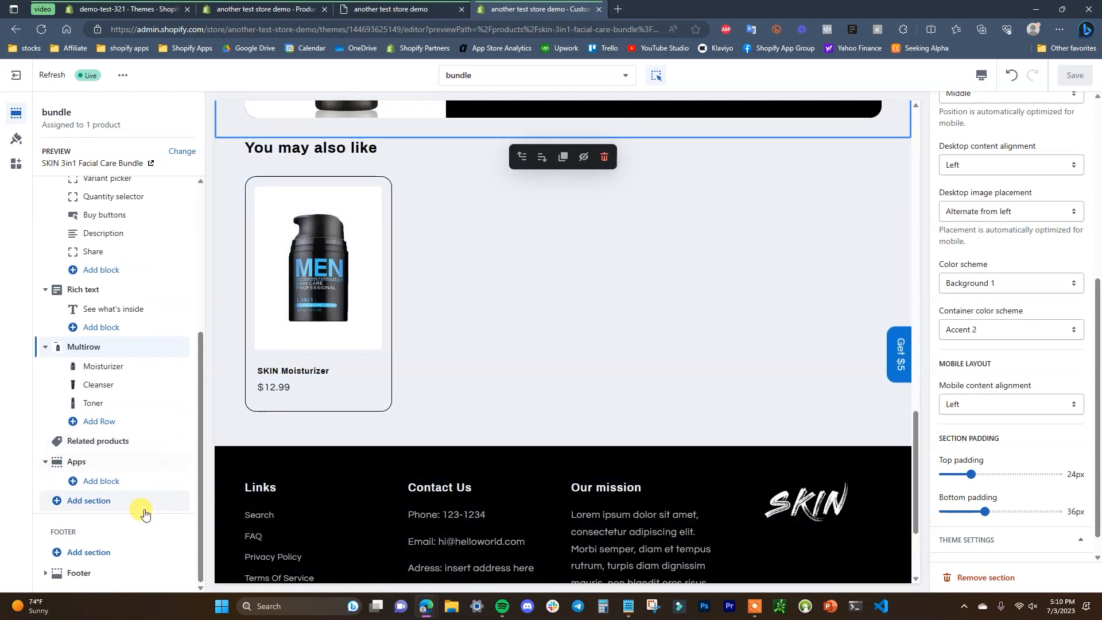
{"action": "left_click", "coordinate": [129, 510]}
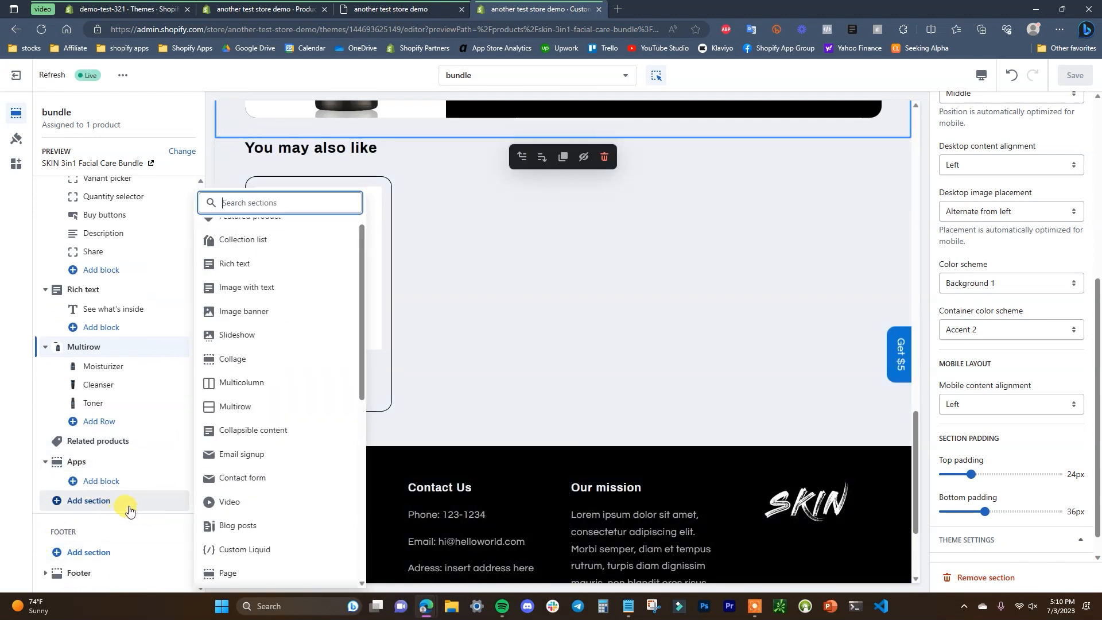
{"action": "left_click_drag", "start_coordinate": [364, 300], "coordinate": [350, 455]}
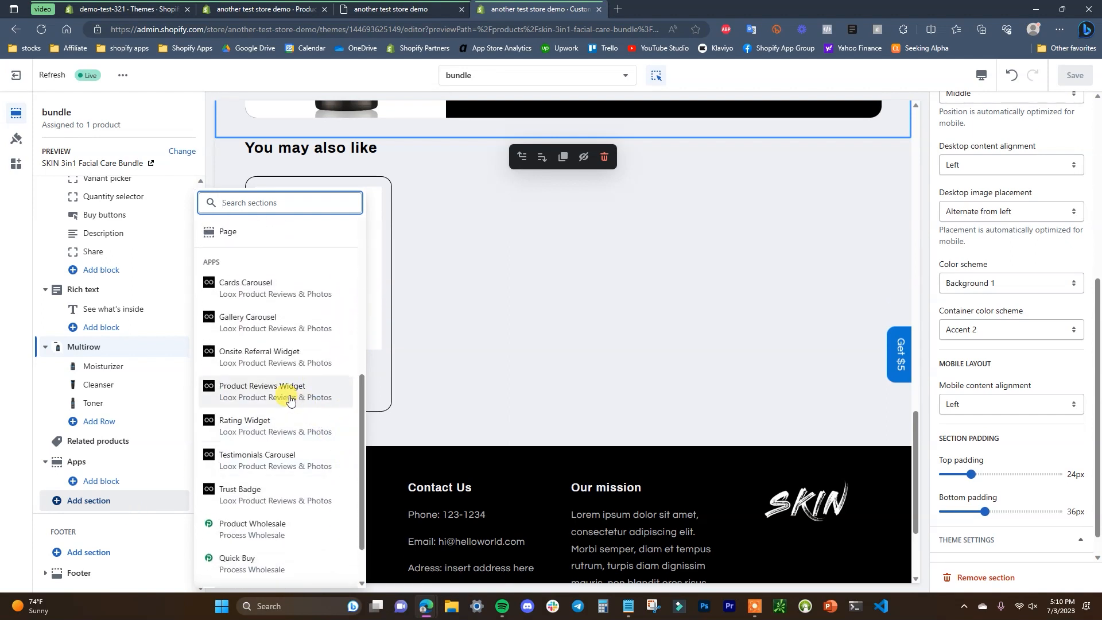
{"action": "left_click", "coordinate": [290, 401]}
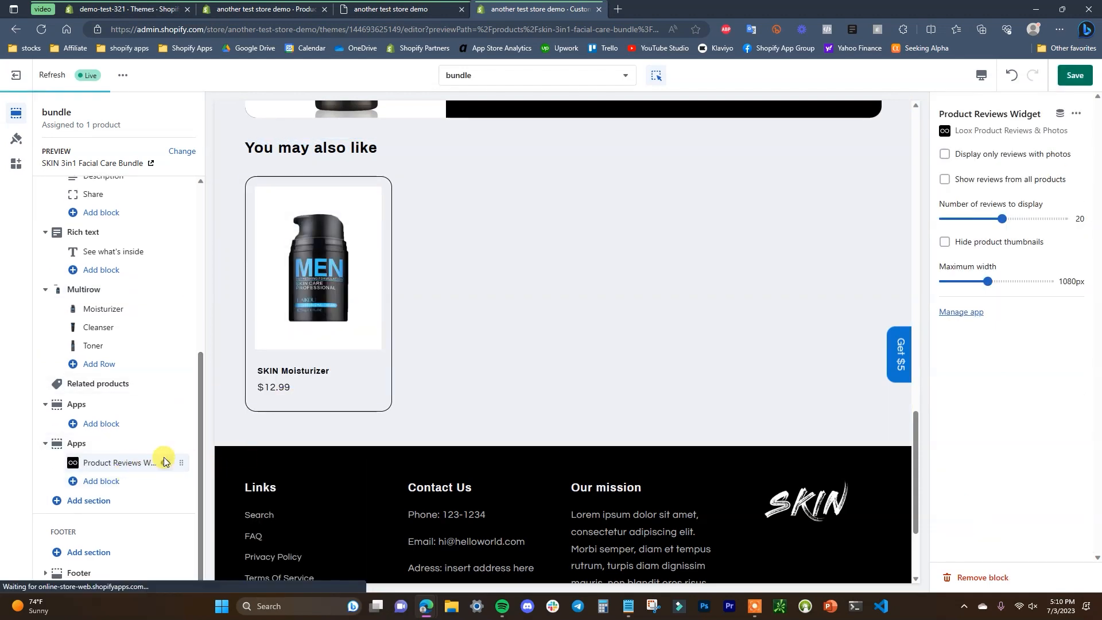
{"action": "scroll", "coordinate": [543, 451], "scroll_direction": "down", "scroll_amount": 3}
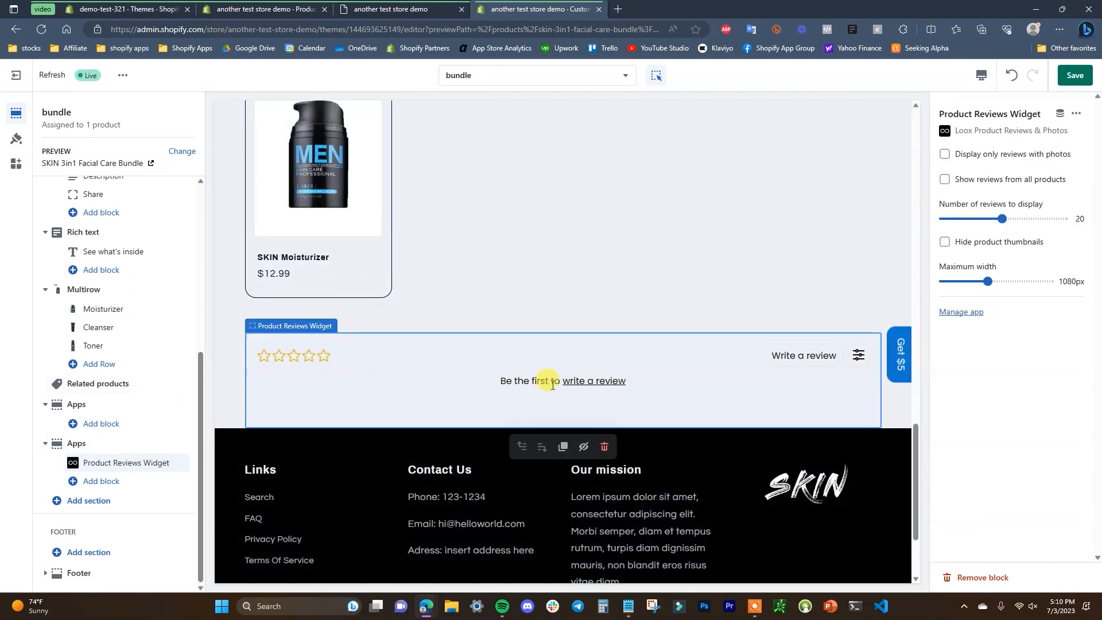
Step: Review the bundle page preview, from the product details and rows down to the related products and the reviews widget
{"action": "scroll", "coordinate": [551, 386], "scroll_direction": "up", "scroll_amount": 1}
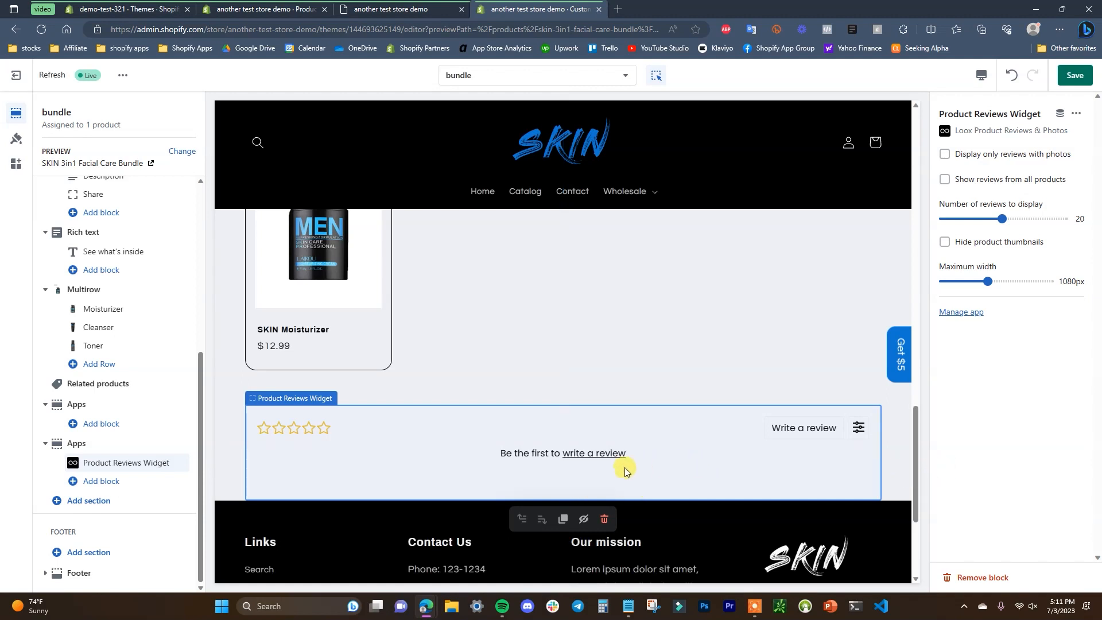
{"action": "scroll", "coordinate": [586, 485], "scroll_direction": "up", "scroll_amount": 1}
{"action": "scroll", "coordinate": [670, 484], "scroll_direction": "down", "scroll_amount": 2}
{"action": "scroll", "coordinate": [444, 483], "scroll_direction": "up", "scroll_amount": 2}
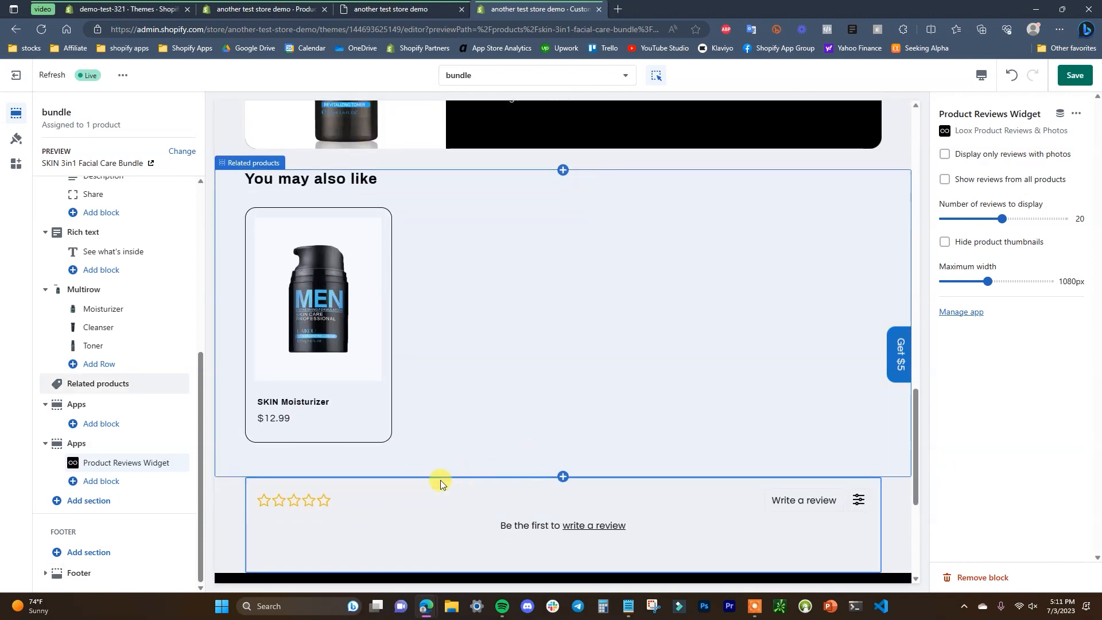
{"action": "scroll", "coordinate": [483, 434], "scroll_direction": "up", "scroll_amount": 2}
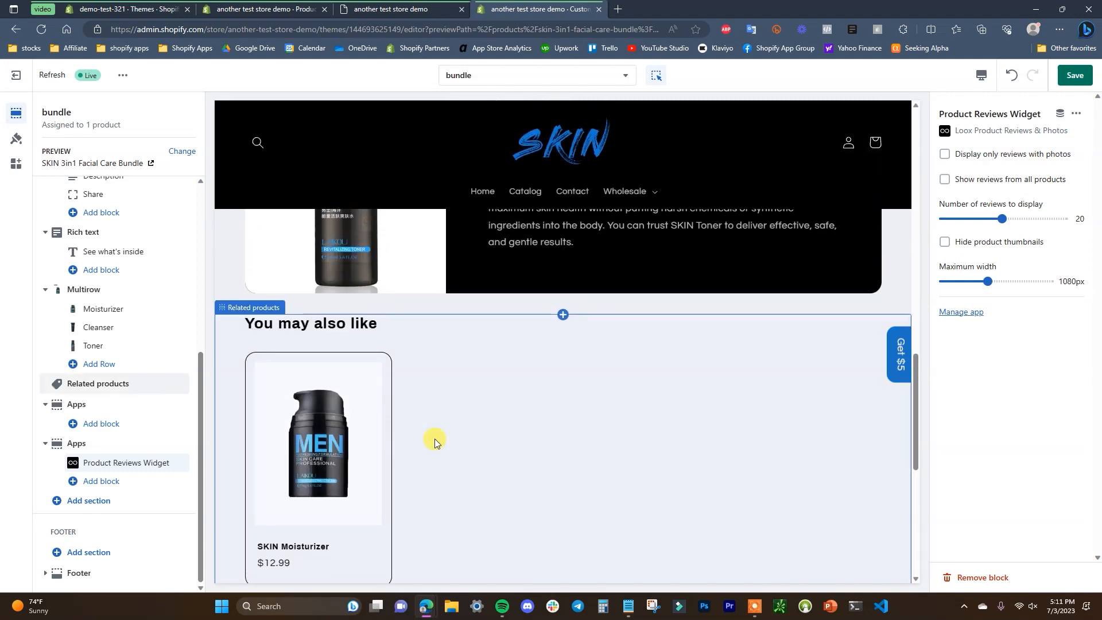
{"action": "scroll", "coordinate": [578, 449], "scroll_direction": "up", "scroll_amount": 1}
{"action": "scroll", "coordinate": [911, 436], "scroll_direction": "up", "scroll_amount": 1}
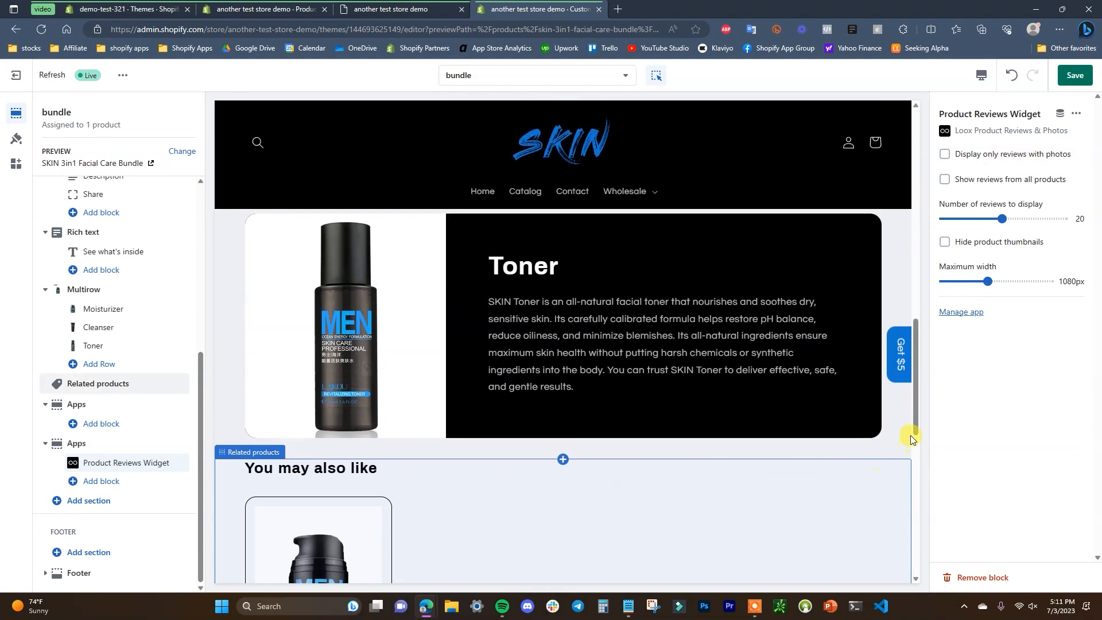
{"action": "scroll", "coordinate": [460, 488], "scroll_direction": "down", "scroll_amount": 3}
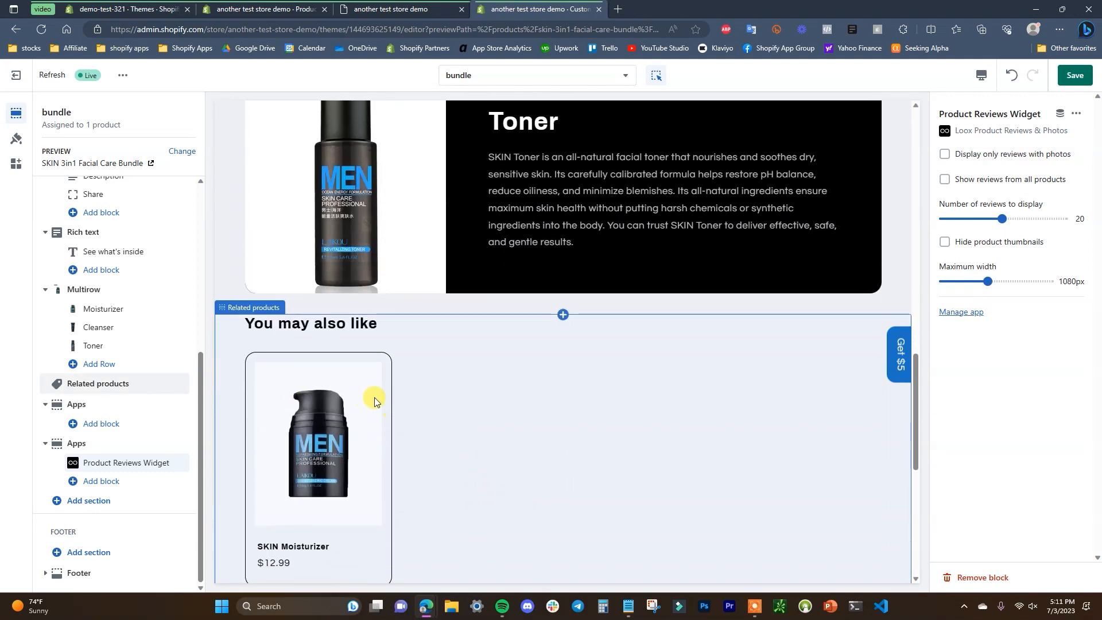
{"action": "left_click_drag", "start_coordinate": [917, 411], "coordinate": [901, 184]}
{"action": "scroll", "coordinate": [546, 569], "scroll_direction": "down", "scroll_amount": 1}
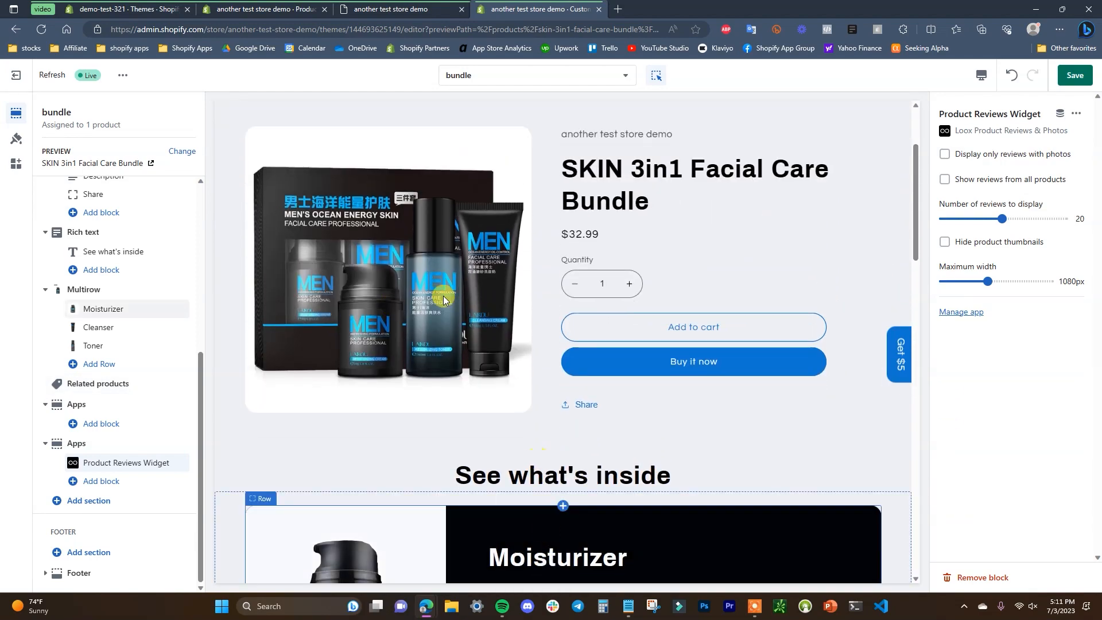
{"action": "scroll", "coordinate": [566, 418], "scroll_direction": "down", "scroll_amount": 20}
{"action": "scroll", "coordinate": [541, 419], "scroll_direction": "up", "scroll_amount": 4}
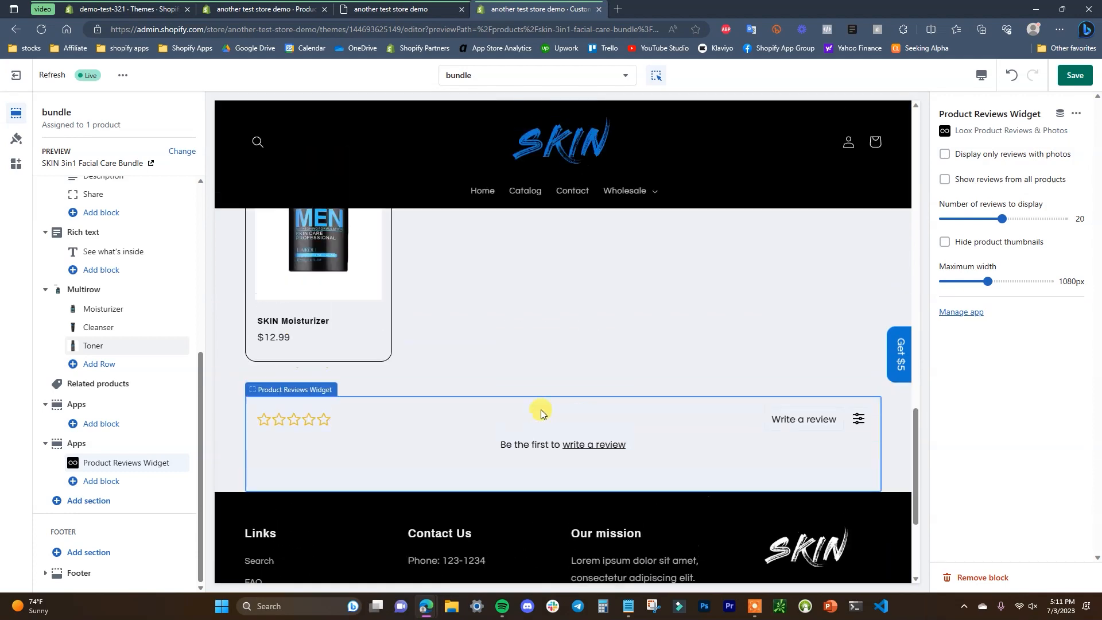
Step: Hide the Related products section on the bundle template and check the area below the Toner row
{"action": "left_click", "coordinate": [135, 385]}
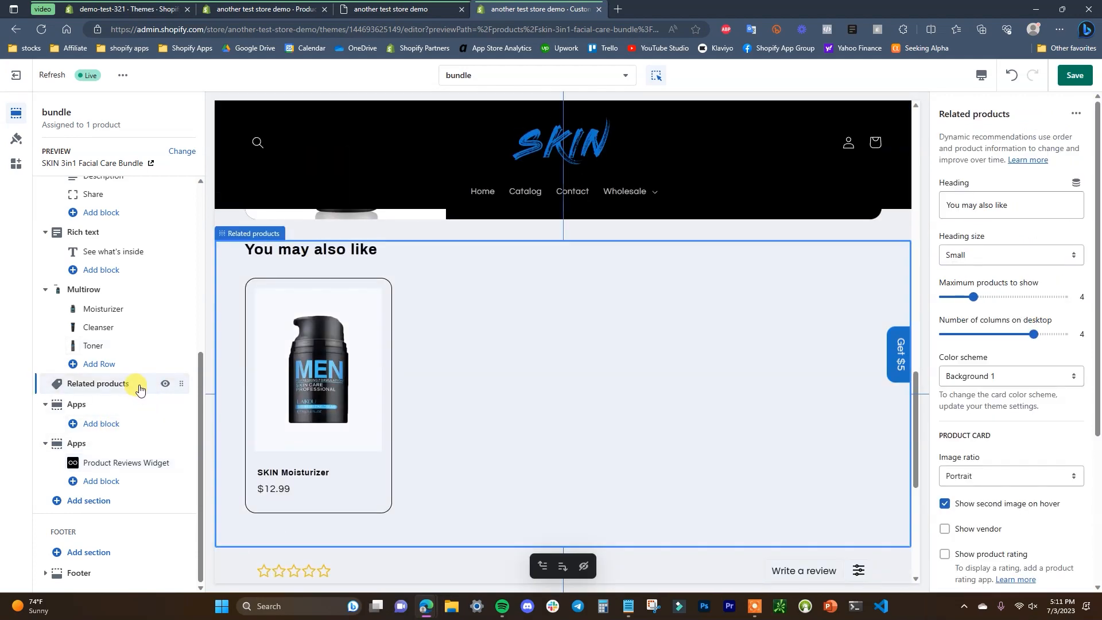
{"action": "scroll", "coordinate": [1098, 435], "scroll_direction": "down", "scroll_amount": 4}
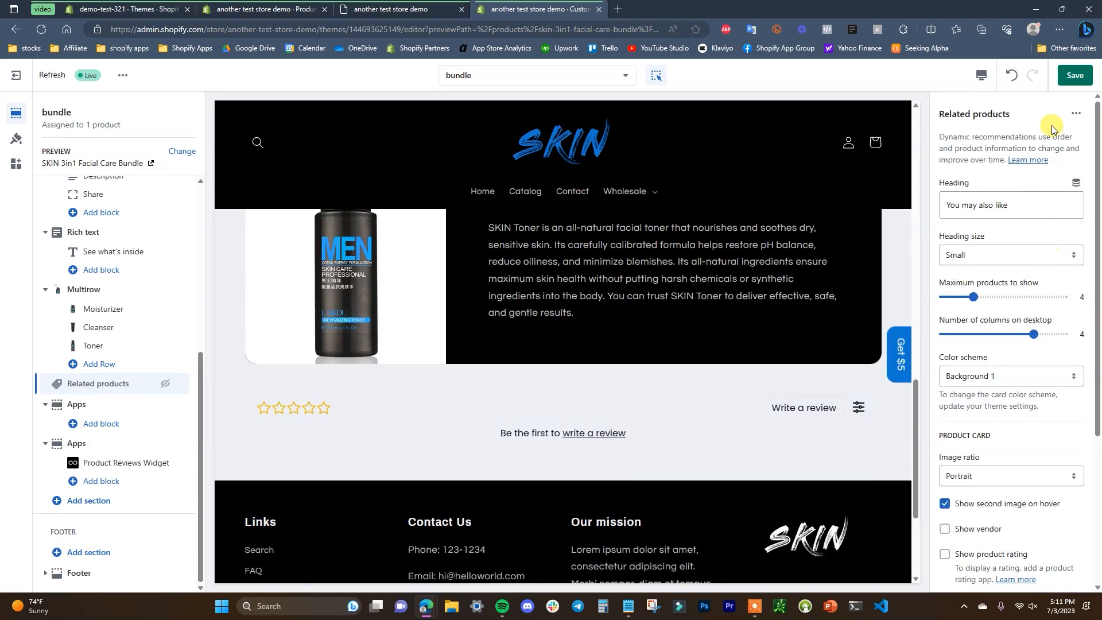
{"action": "scroll", "coordinate": [632, 471], "scroll_direction": "up", "scroll_amount": 1}
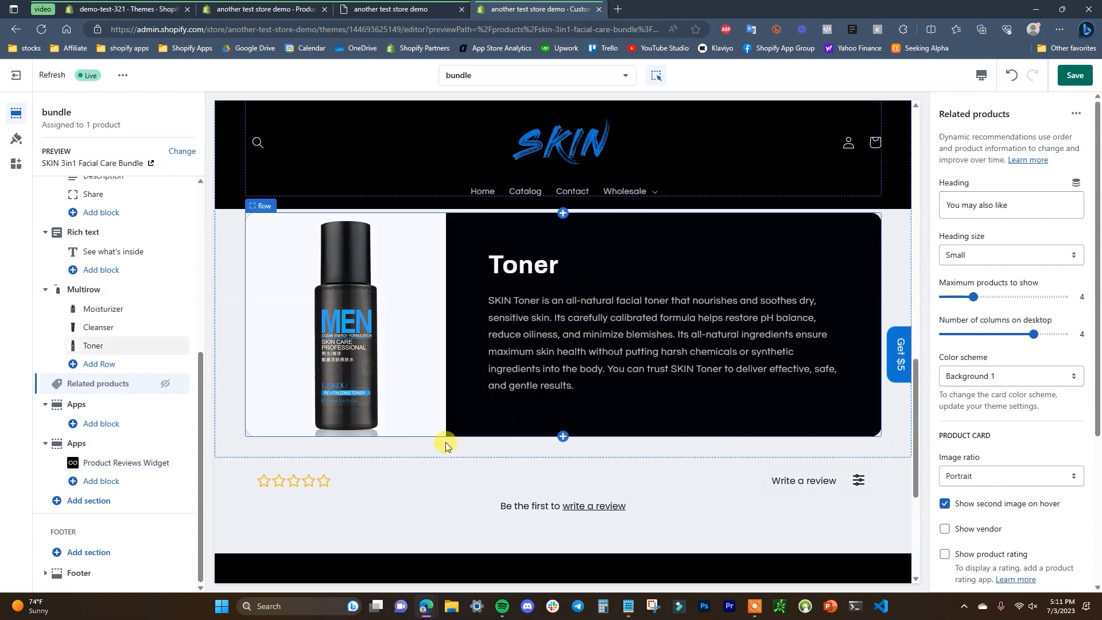
Step: Add a Video section to the bundle template and place it above the Apps section holding the Product Reviews Widget
{"action": "left_click", "coordinate": [108, 508]}
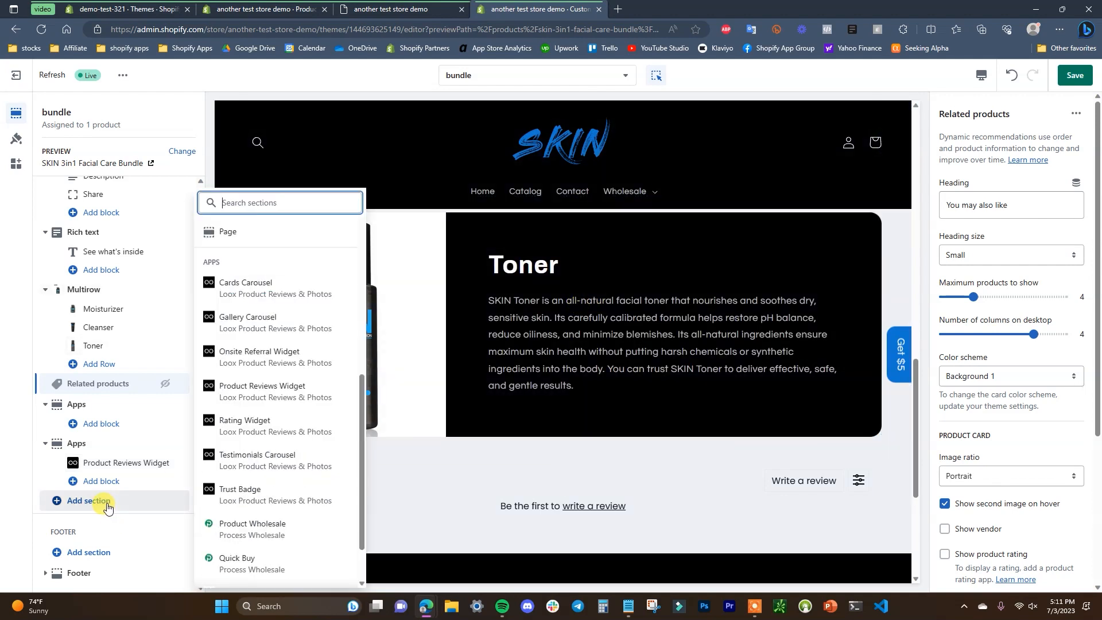
{"action": "scroll", "coordinate": [261, 390], "scroll_direction": "up", "scroll_amount": 3}
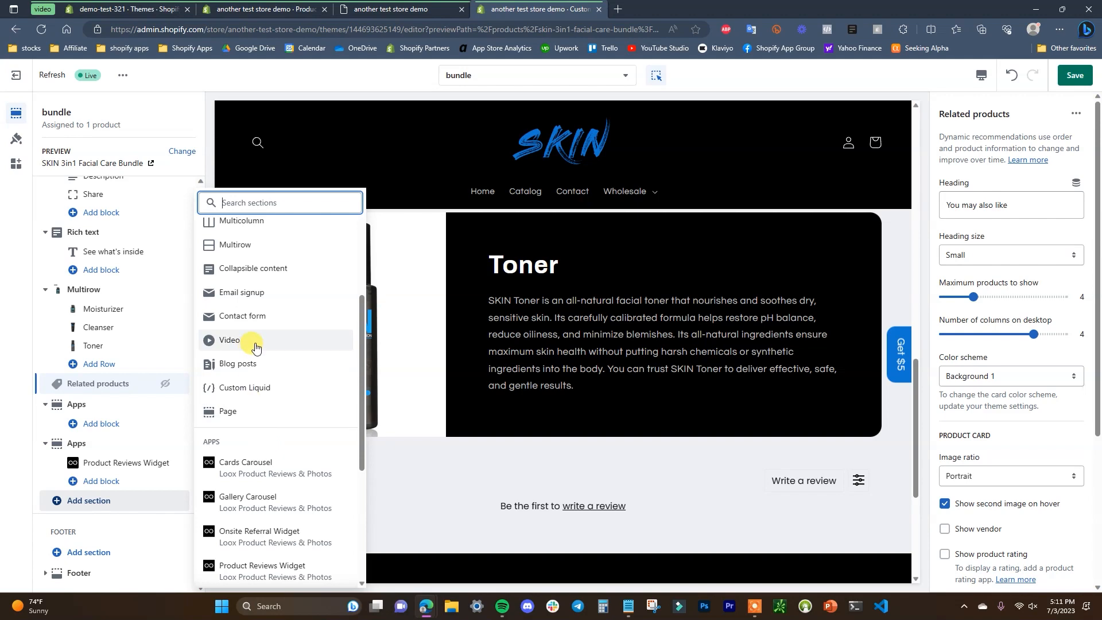
{"action": "left_click", "coordinate": [255, 348]}
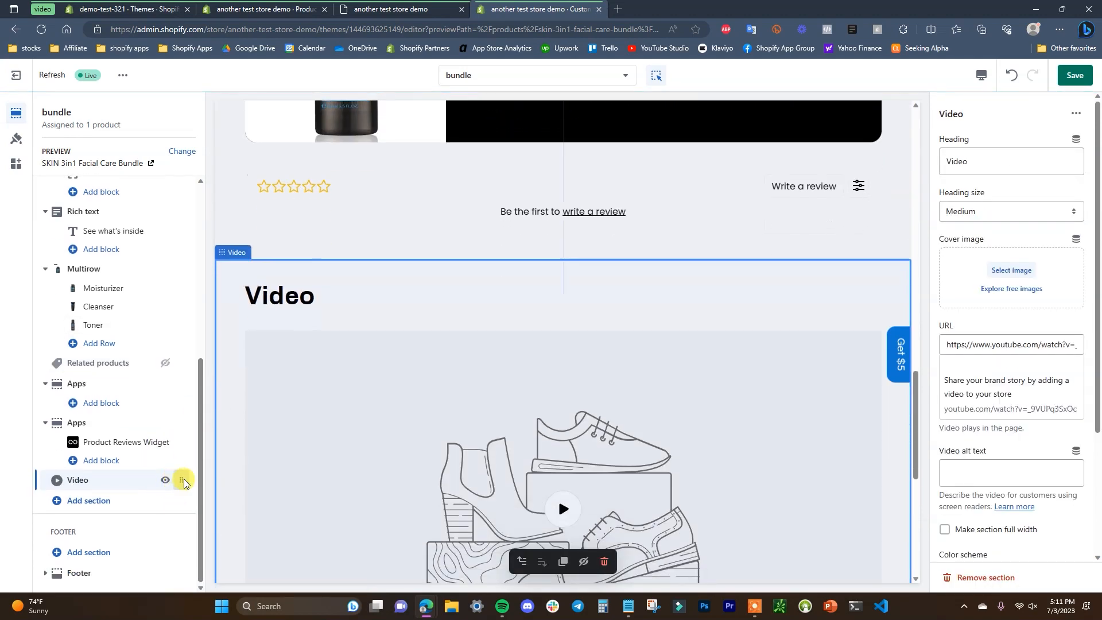
{"action": "left_click_drag", "start_coordinate": [182, 481], "coordinate": [189, 424]}
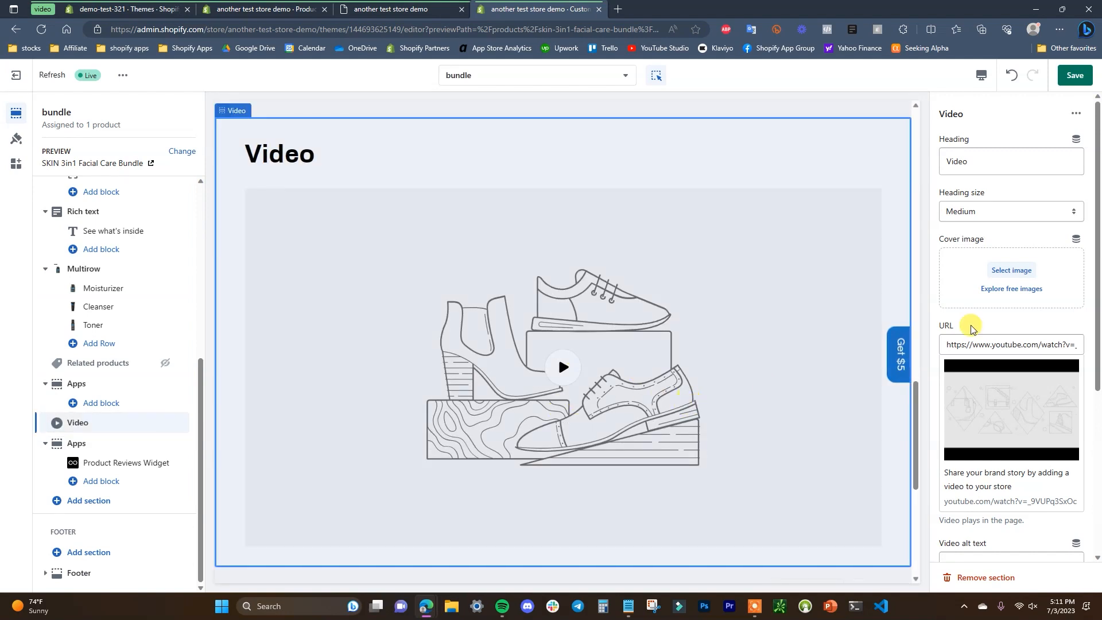
Step: Set the Video section's heading to "How to apply products", use bg_test as its cover image, and save the template
{"action": "left_click_drag", "start_coordinate": [1002, 158], "coordinate": [903, 173]}
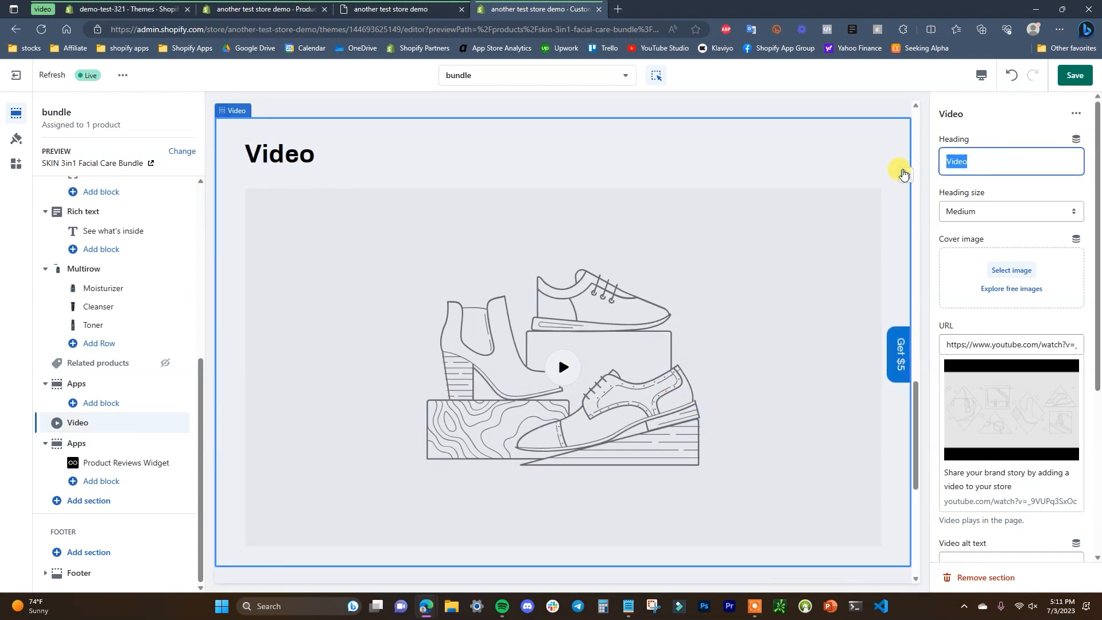
{"action": "type", "text": "How to apply products"}
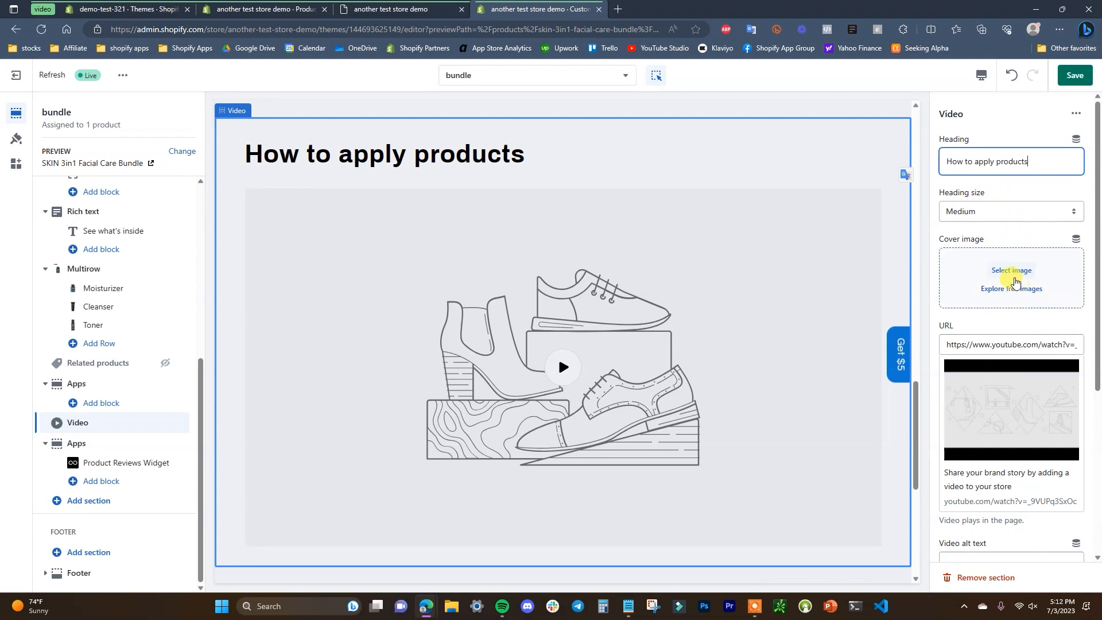
{"action": "left_click", "coordinate": [1017, 272]}
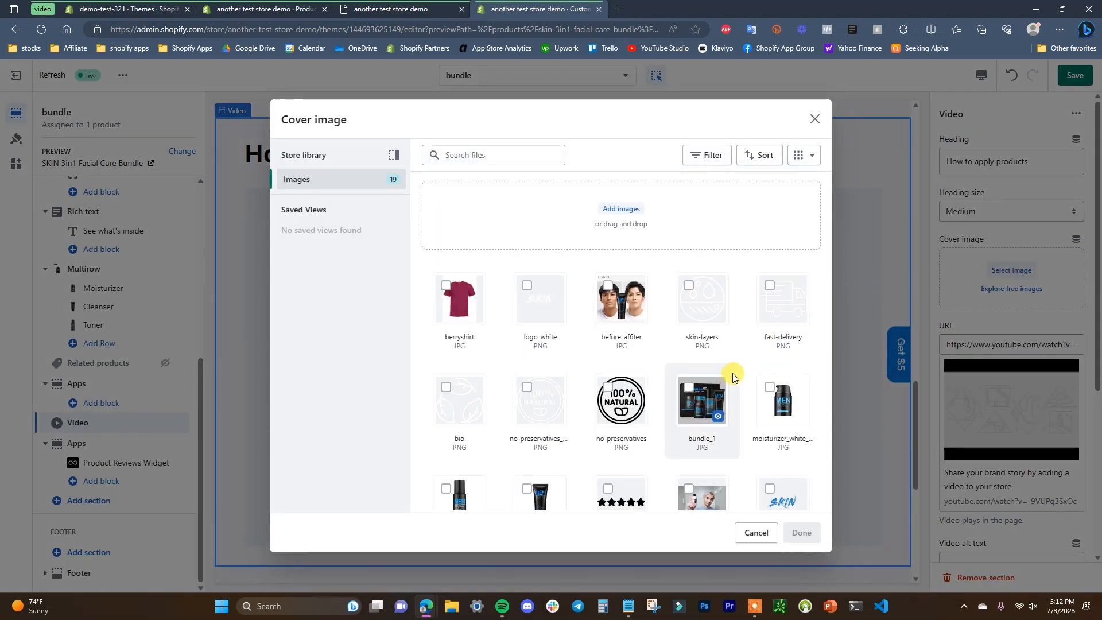
{"action": "scroll", "coordinate": [732, 380], "scroll_direction": "down", "scroll_amount": 2}
{"action": "left_click", "coordinate": [691, 393]}
{"action": "left_click", "coordinate": [804, 534]}
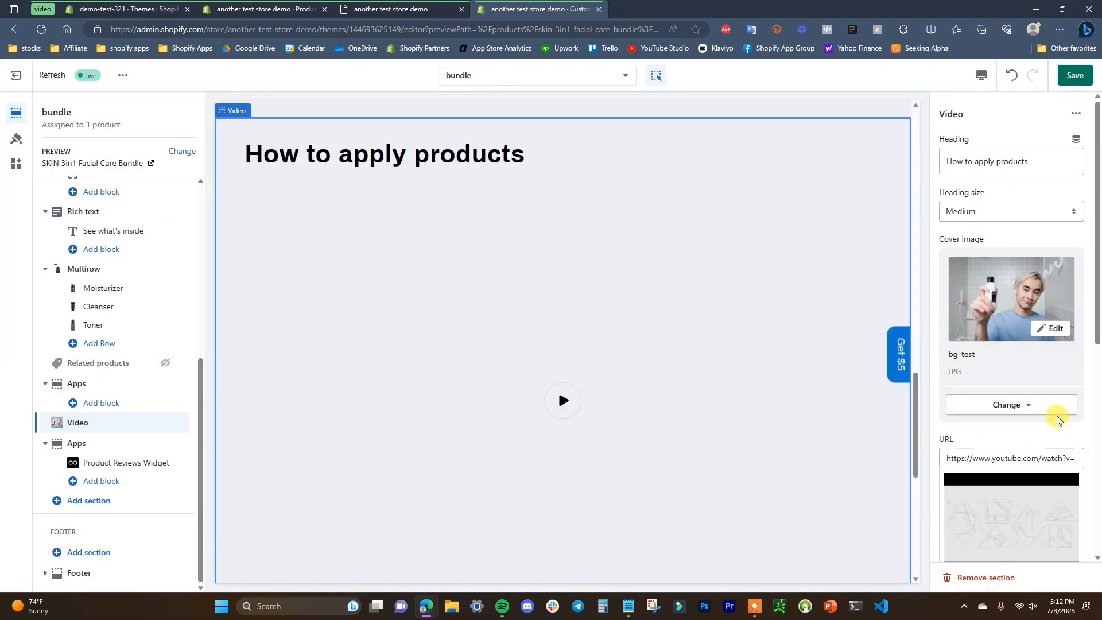
{"action": "scroll", "coordinate": [1010, 418], "scroll_direction": "down", "scroll_amount": 1}
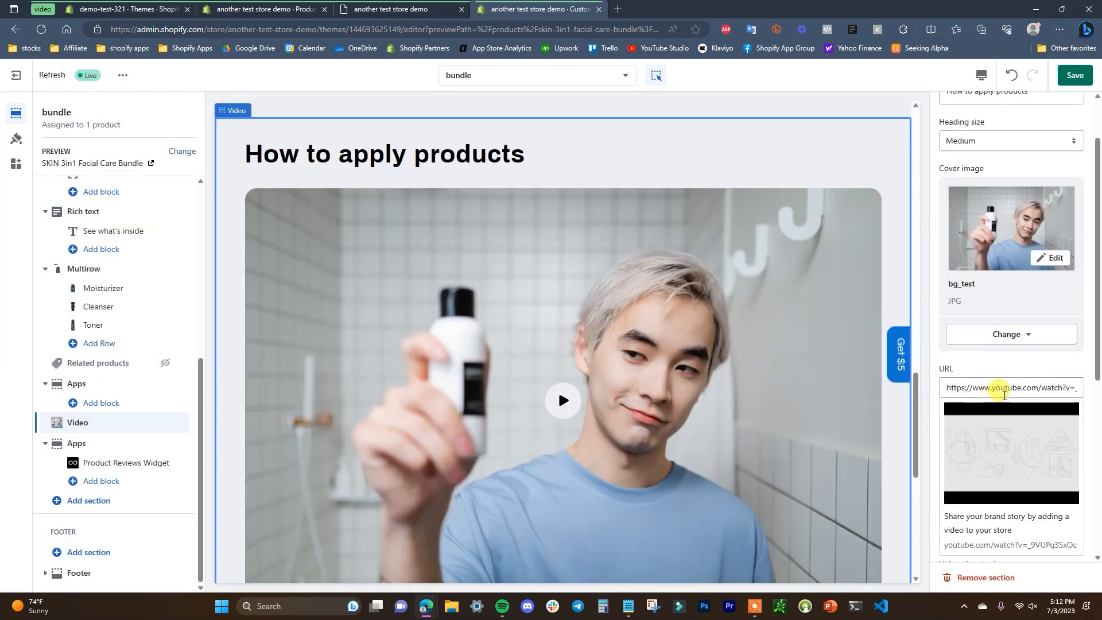
{"action": "left_click", "coordinate": [1075, 75]}
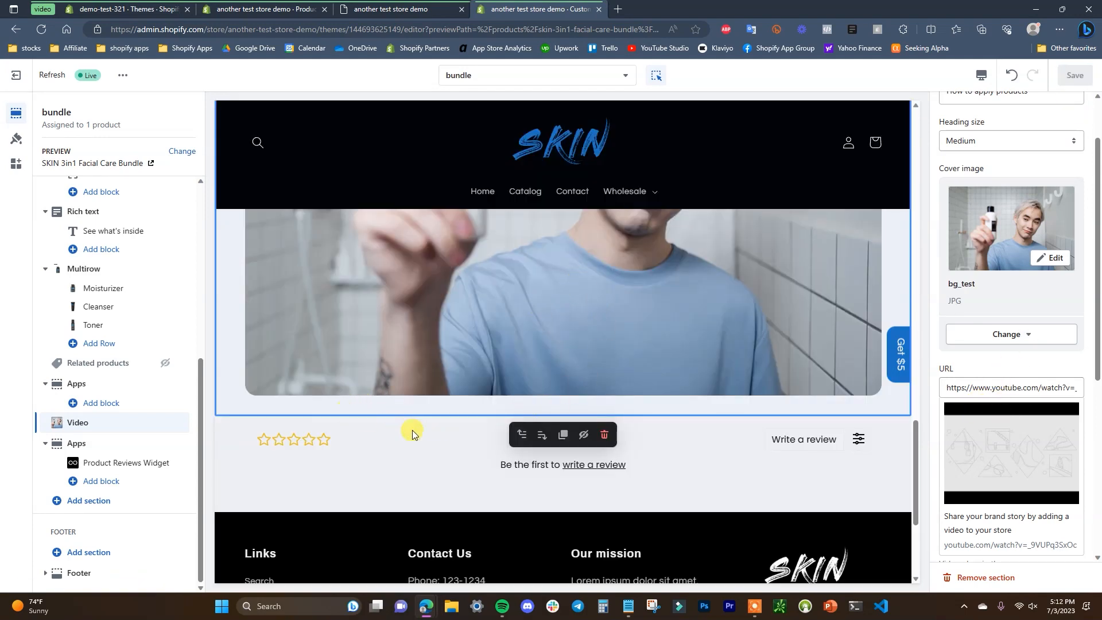
Step: Examine the saved bundle page in the preview, from the product rows down to the "How to apply products" video
{"action": "scroll", "coordinate": [591, 359], "scroll_direction": "up", "scroll_amount": 10}
{"action": "scroll", "coordinate": [550, 357], "scroll_direction": "up", "scroll_amount": 5}
{"action": "scroll", "coordinate": [546, 352], "scroll_direction": "down", "scroll_amount": 3}
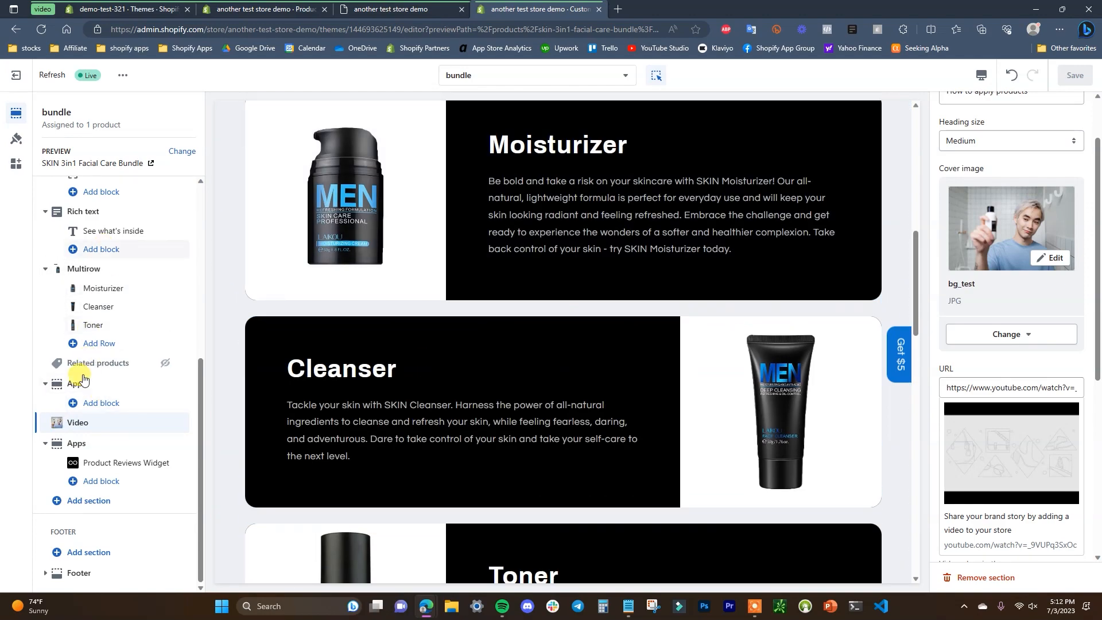
{"action": "scroll", "coordinate": [467, 443], "scroll_direction": "down", "scroll_amount": 9}
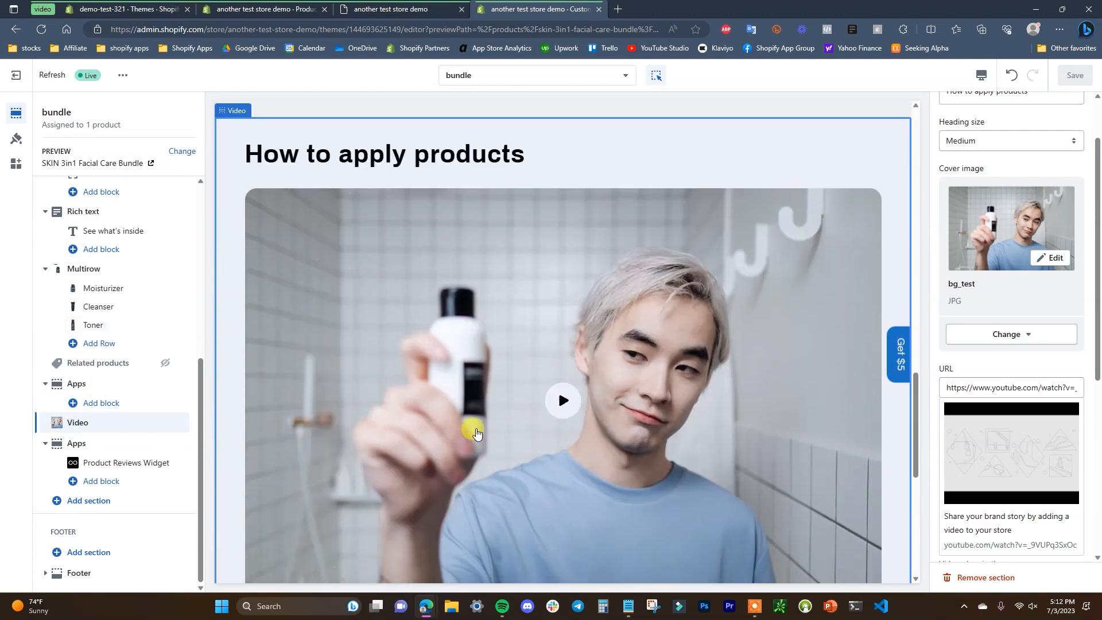
{"action": "left_click", "coordinate": [398, 7]}
{"action": "left_click", "coordinate": [553, 14]}
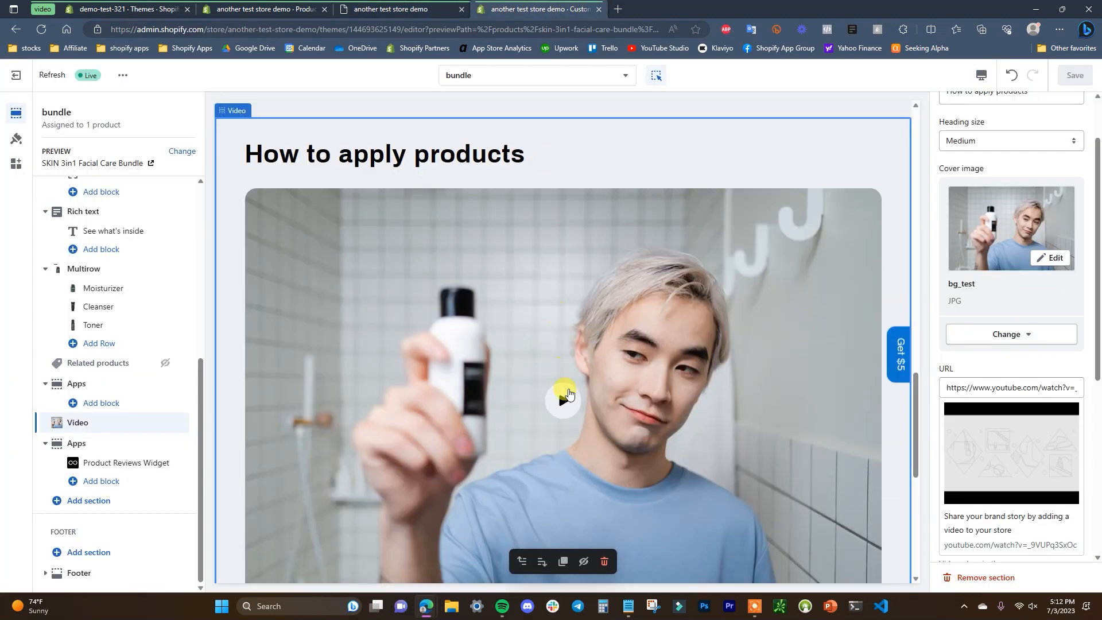
{"action": "scroll", "coordinate": [751, 480], "scroll_direction": "down", "scroll_amount": 2}
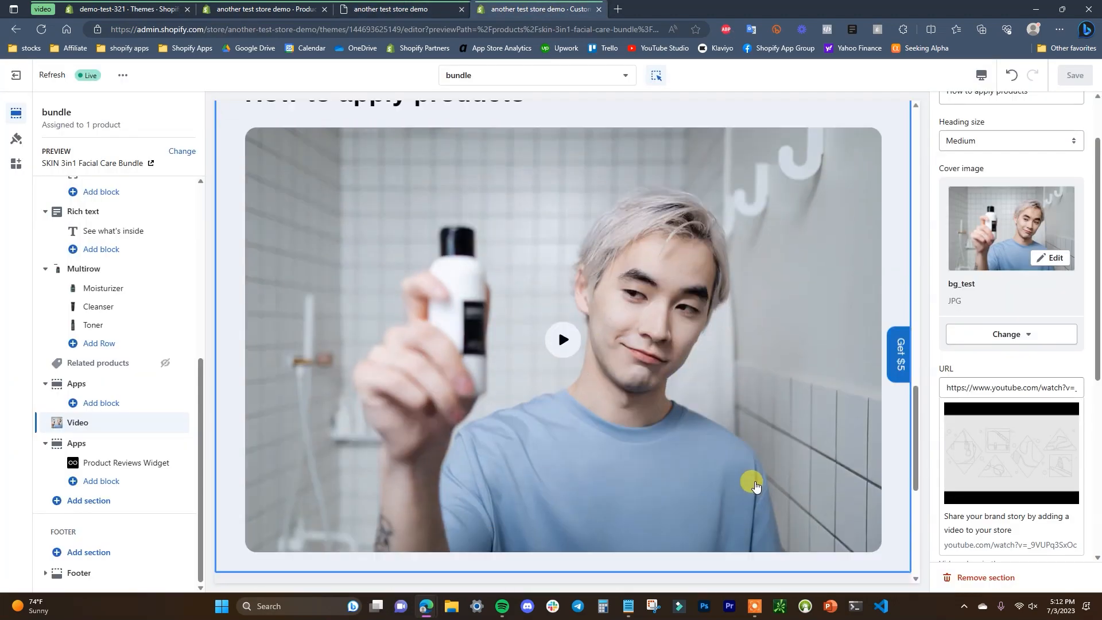
Step: Look back over the Moisturizer, Cleanser and Toner rows and how they lead into the video section
{"action": "scroll", "coordinate": [744, 485], "scroll_direction": "up", "scroll_amount": 6}
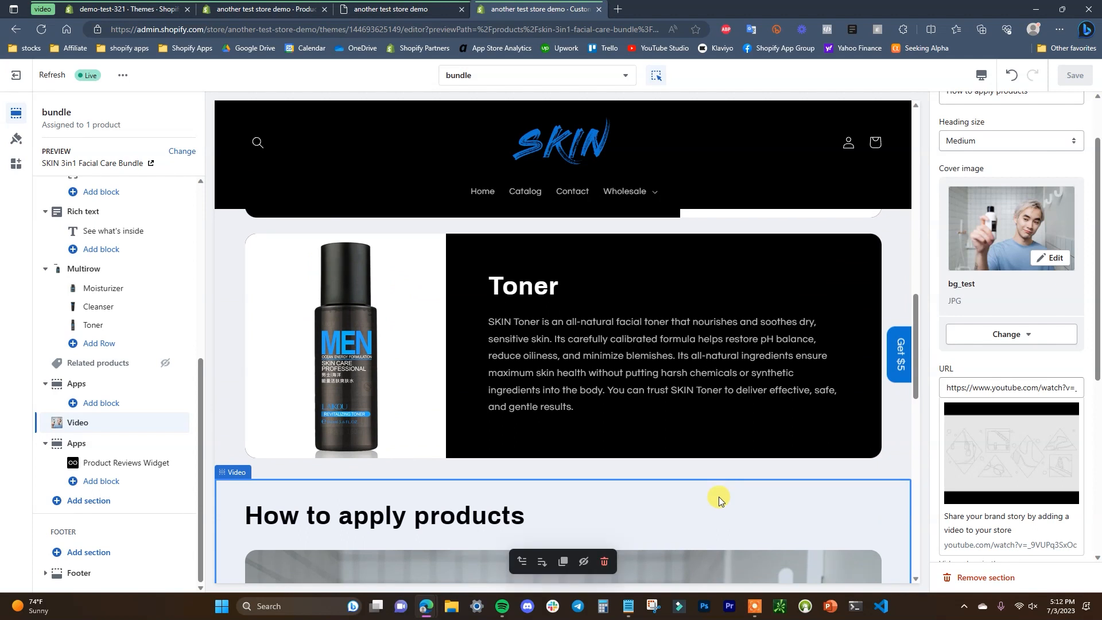
{"action": "scroll", "coordinate": [717, 499], "scroll_direction": "up", "scroll_amount": 5}
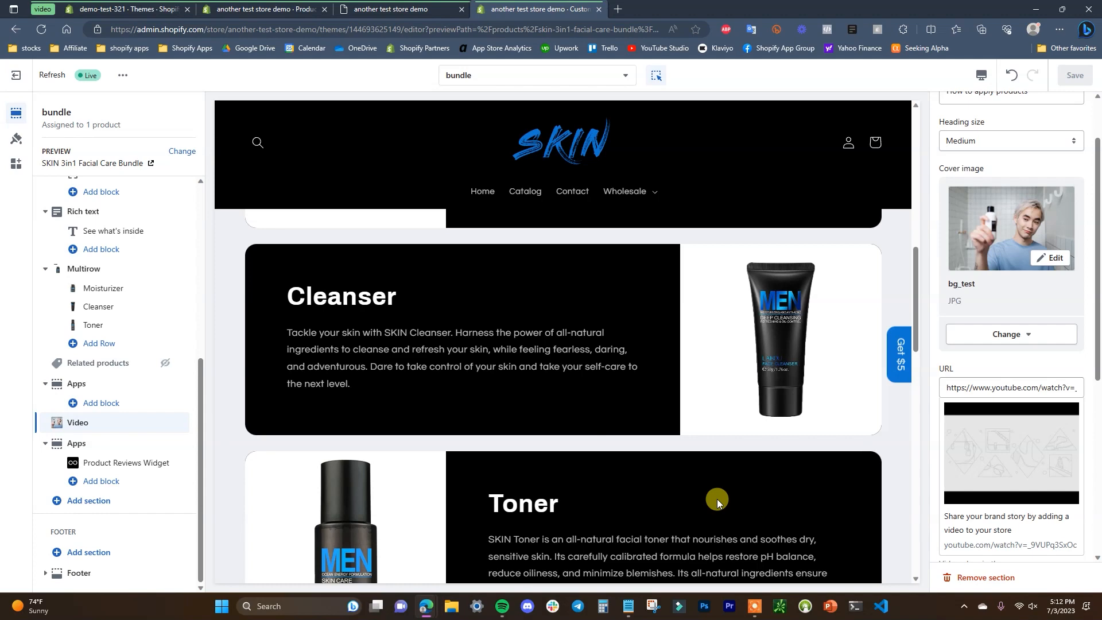
{"action": "scroll", "coordinate": [674, 497], "scroll_direction": "up", "scroll_amount": 1}
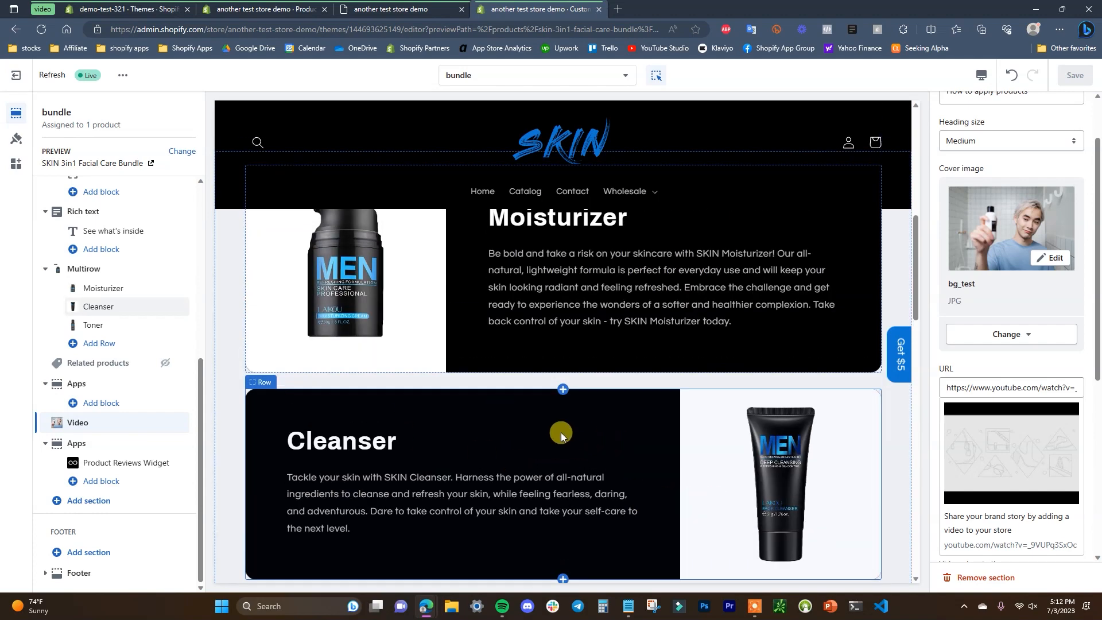
{"action": "scroll", "coordinate": [676, 453], "scroll_direction": "down", "scroll_amount": 1}
{"action": "scroll", "coordinate": [675, 453], "scroll_direction": "down", "scroll_amount": 3}
{"action": "scroll", "coordinate": [529, 454], "scroll_direction": "up", "scroll_amount": 1}
{"action": "scroll", "coordinate": [530, 454], "scroll_direction": "down", "scroll_amount": 2}
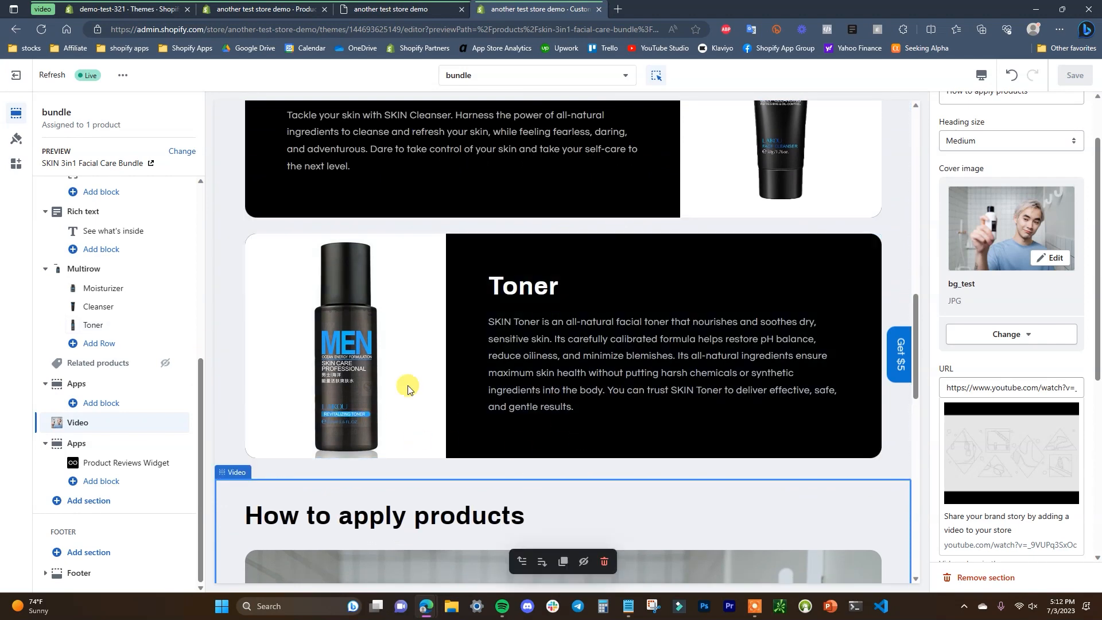
{"action": "scroll", "coordinate": [360, 444], "scroll_direction": "down", "scroll_amount": 3}
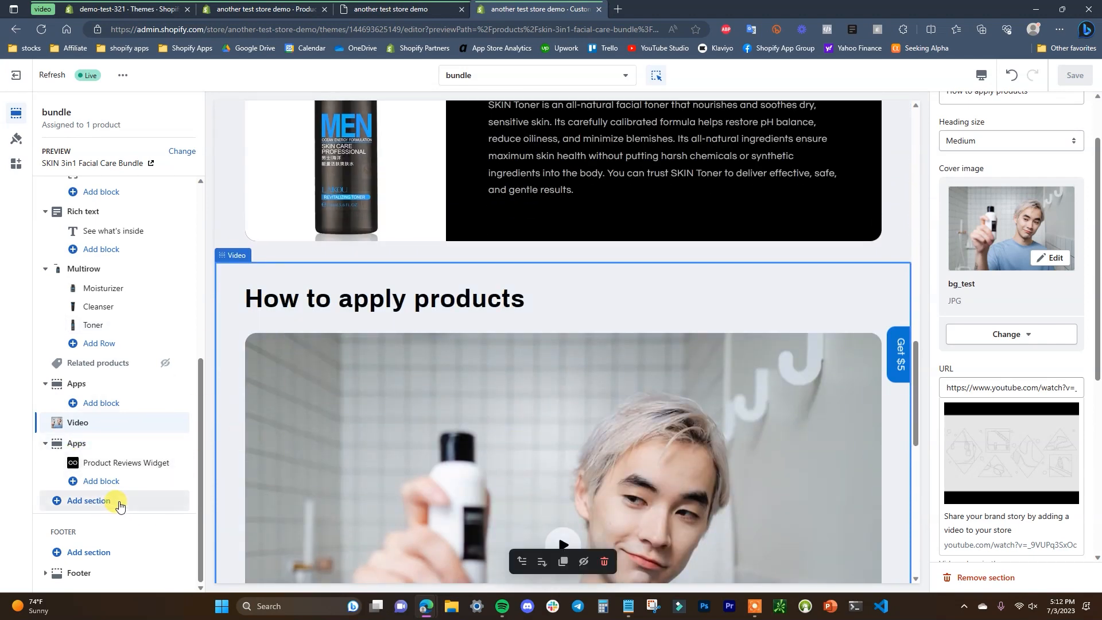
Step: Browse the section types available for the bundle template and close the list without adding one
{"action": "left_click", "coordinate": [119, 504]}
{"action": "scroll", "coordinate": [283, 419], "scroll_direction": "up", "scroll_amount": 3}
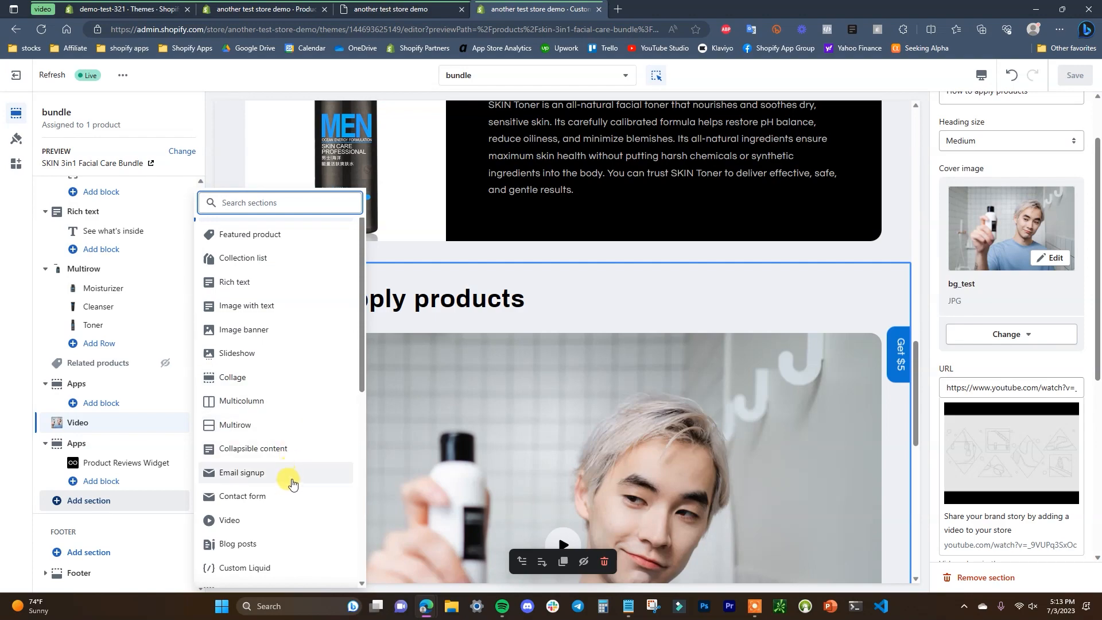
{"action": "left_click", "coordinate": [591, 437]}
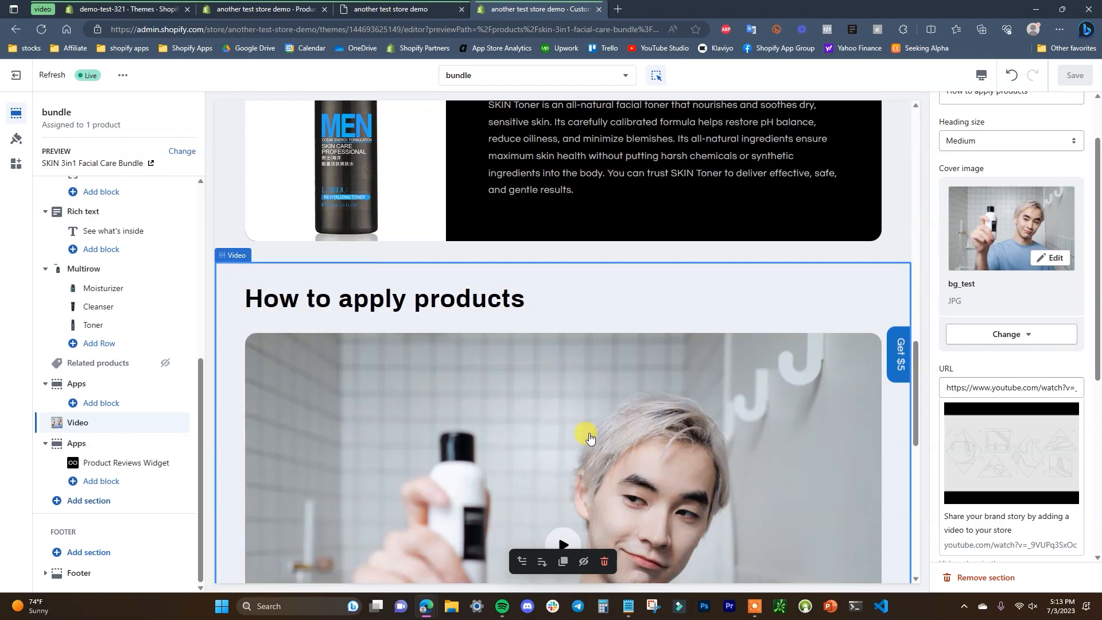
Step: Switch the theme editor from the bundle template to the Default product template
{"action": "scroll", "coordinate": [610, 453], "scroll_direction": "up", "scroll_amount": 15}
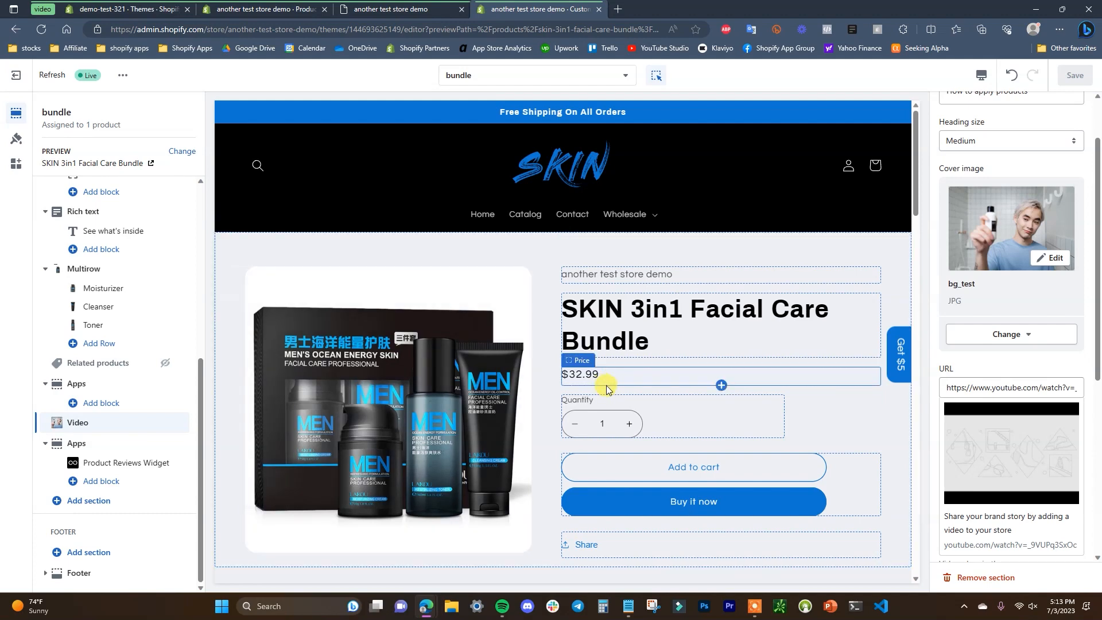
{"action": "left_click", "coordinate": [626, 75]}
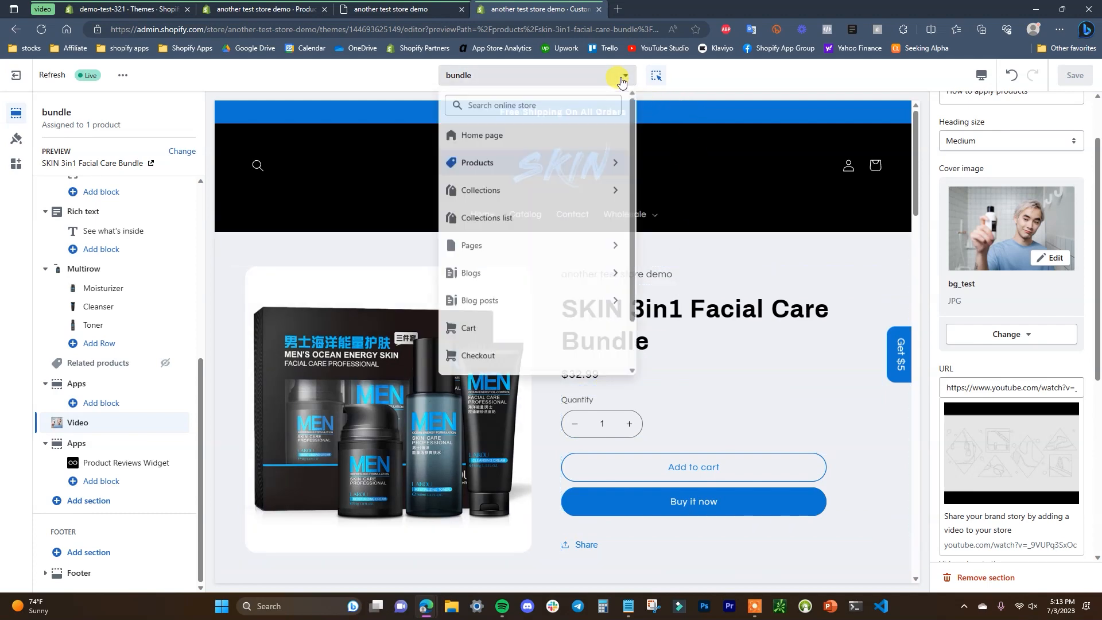
{"action": "left_click", "coordinate": [612, 166]}
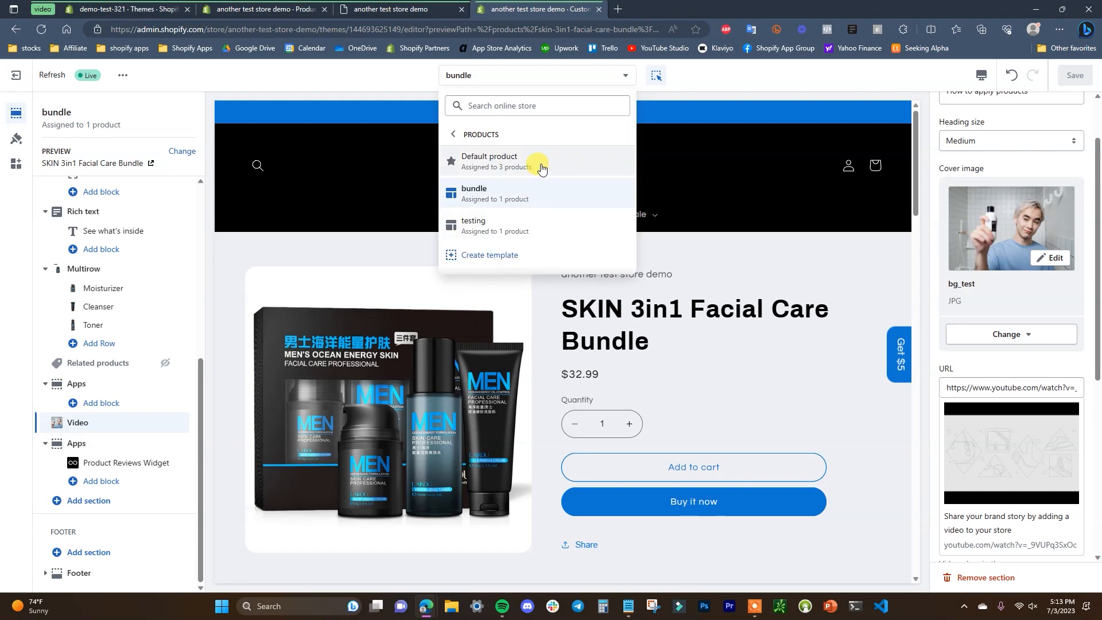
{"action": "left_click", "coordinate": [542, 167]}
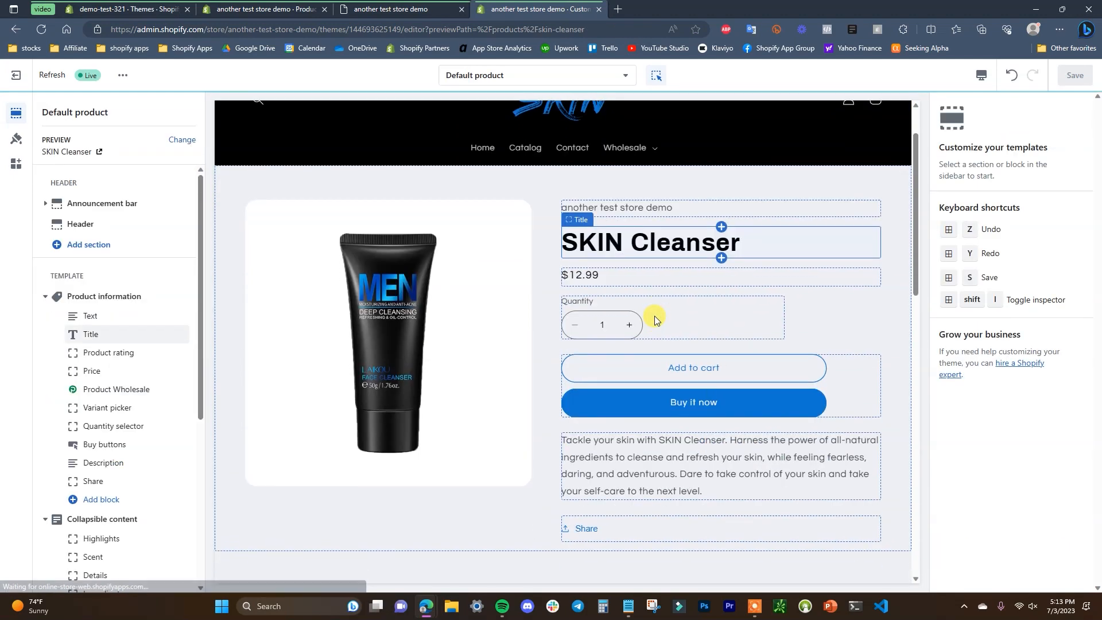
Step: Open the SKIN Cleanser product page from the live storefront's catalog and expand its Ingredients row
{"action": "left_click", "coordinate": [411, 7]}
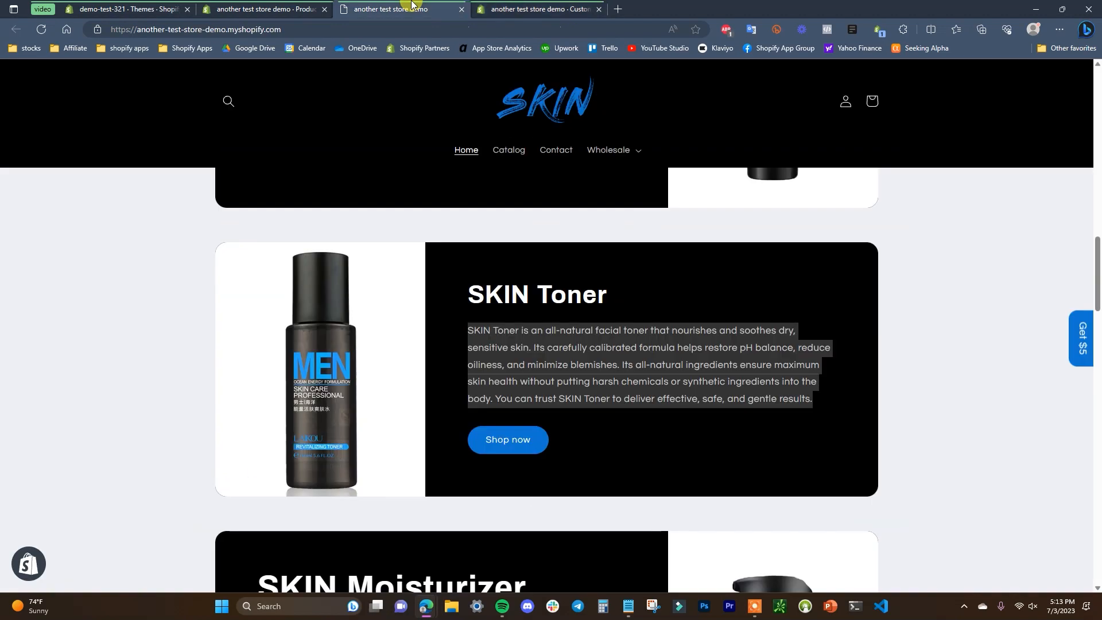
{"action": "scroll", "coordinate": [460, 229], "scroll_direction": "up", "scroll_amount": 4}
{"action": "left_click", "coordinate": [509, 149]}
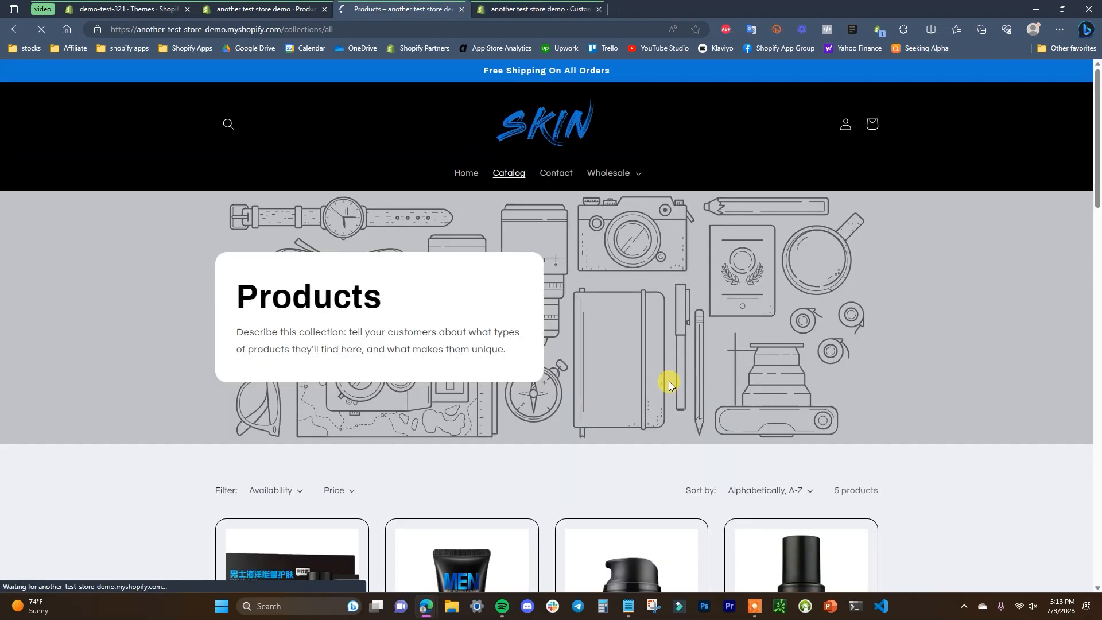
{"action": "scroll", "coordinate": [669, 381], "scroll_direction": "down", "scroll_amount": 7}
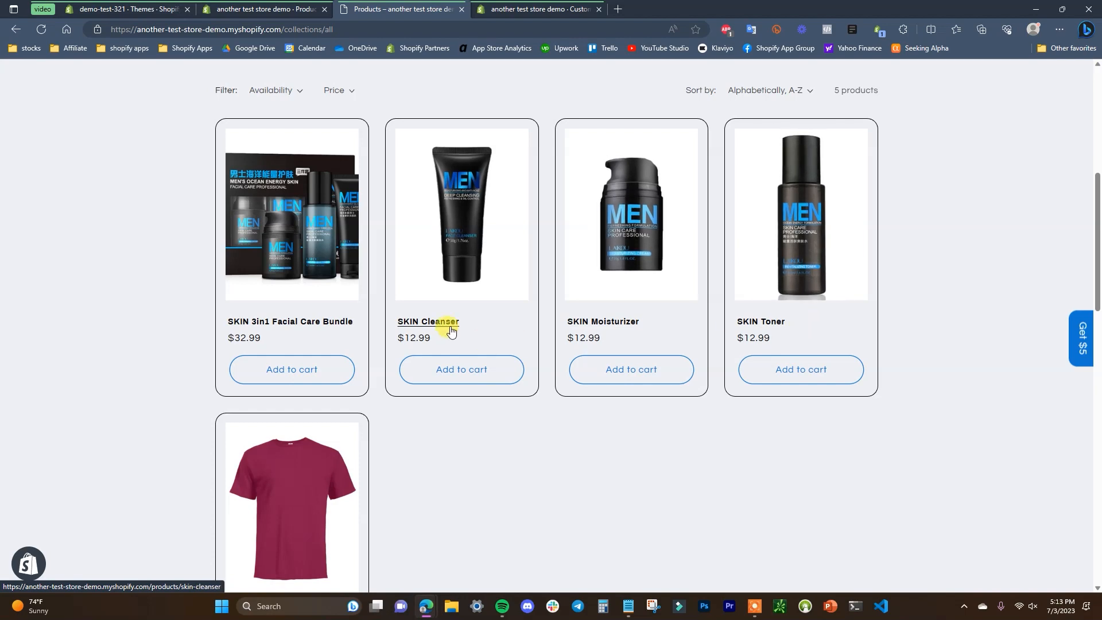
{"action": "left_click", "coordinate": [451, 331]}
{"action": "scroll", "coordinate": [914, 371], "scroll_direction": "down", "scroll_amount": 7}
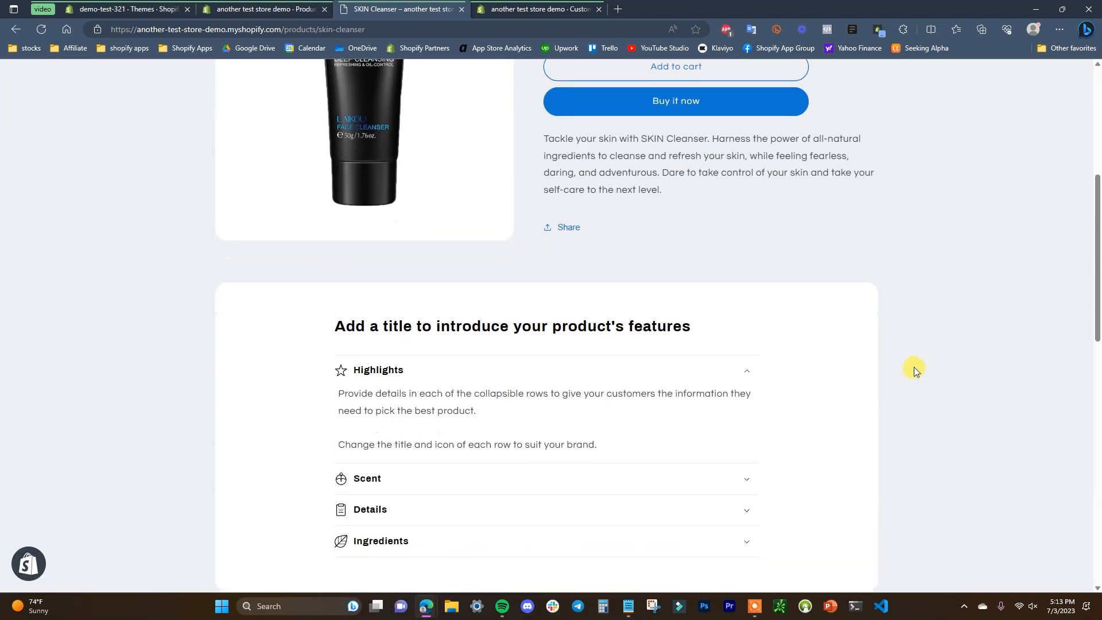
{"action": "scroll", "coordinate": [914, 367], "scroll_direction": "down", "scroll_amount": 1}
{"action": "left_click", "coordinate": [739, 479]}
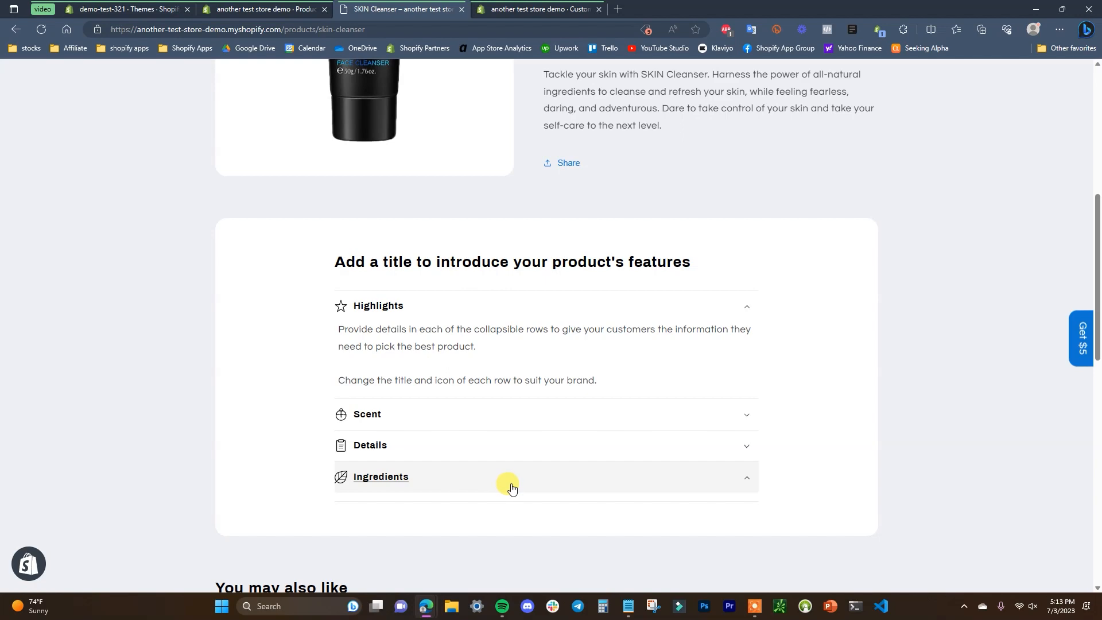
Step: Look over the SKIN Cleanser page's product details and collapsible rows and return to the catalog
{"action": "scroll", "coordinate": [460, 482], "scroll_direction": "up", "scroll_amount": 6}
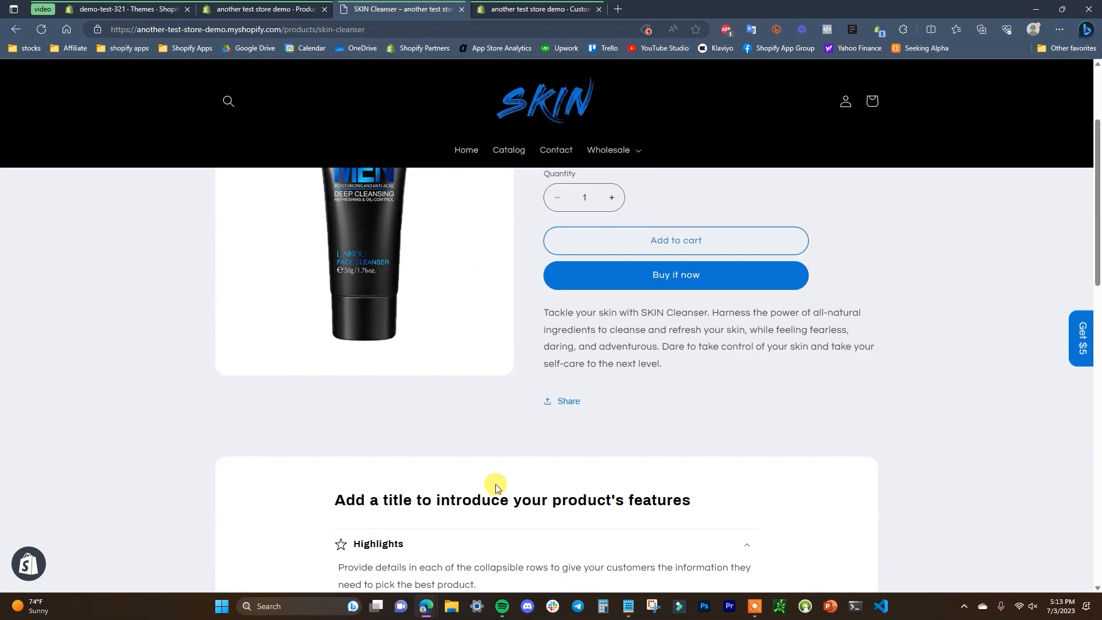
{"action": "scroll", "coordinate": [506, 488], "scroll_direction": "down", "scroll_amount": 2}
{"action": "scroll", "coordinate": [517, 491], "scroll_direction": "down", "scroll_amount": 2}
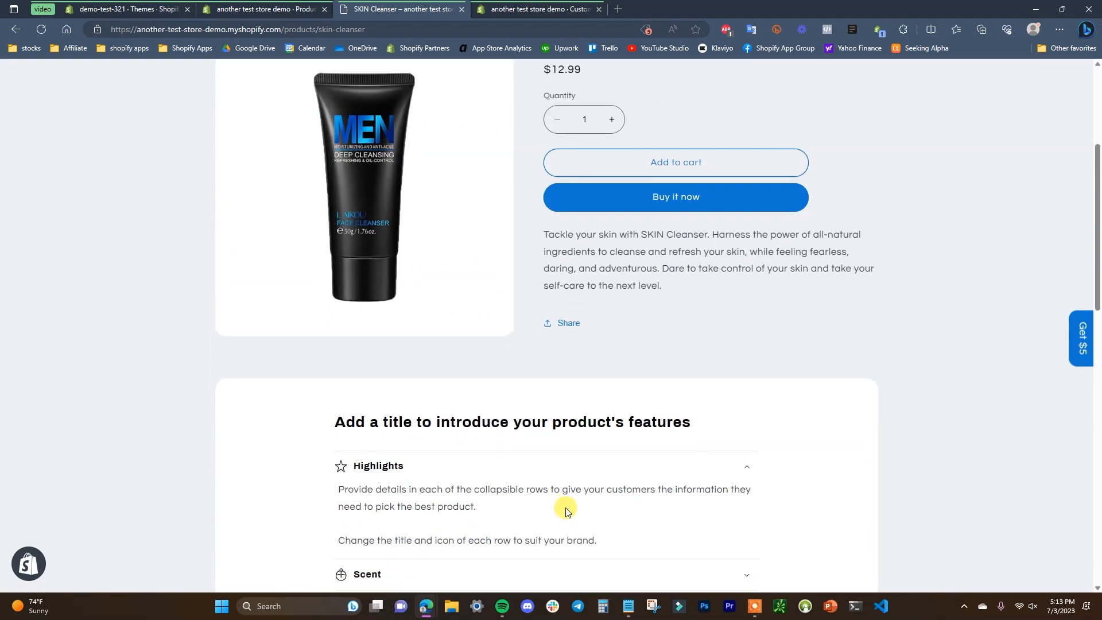
{"action": "scroll", "coordinate": [563, 505], "scroll_direction": "up", "scroll_amount": 5}
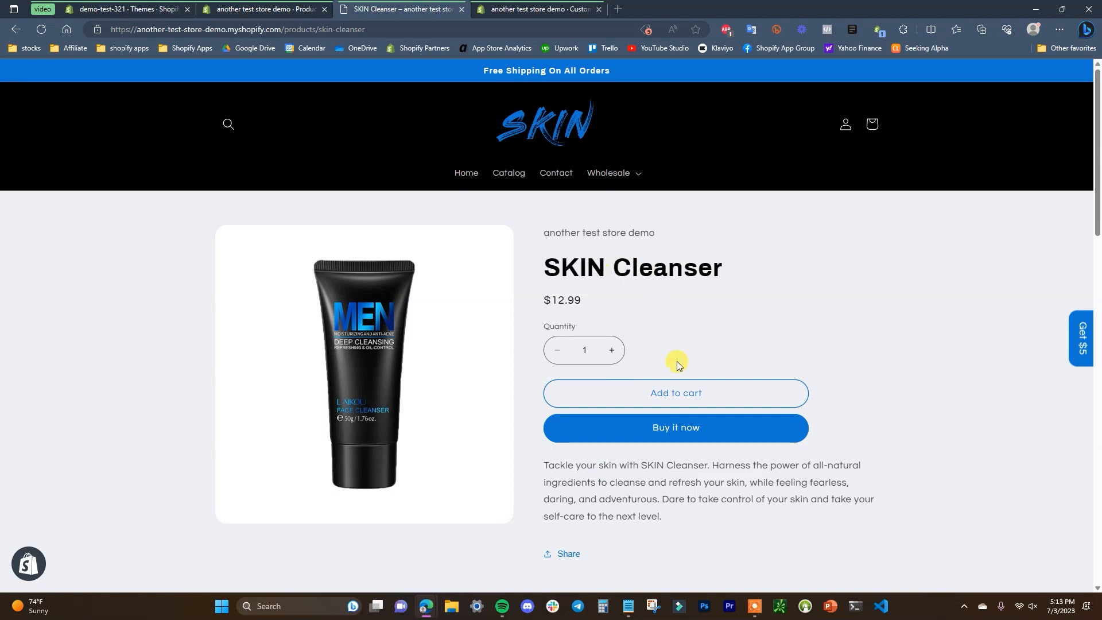
{"action": "scroll", "coordinate": [689, 322], "scroll_direction": "down", "scroll_amount": 1}
{"action": "left_click", "coordinate": [15, 30]}
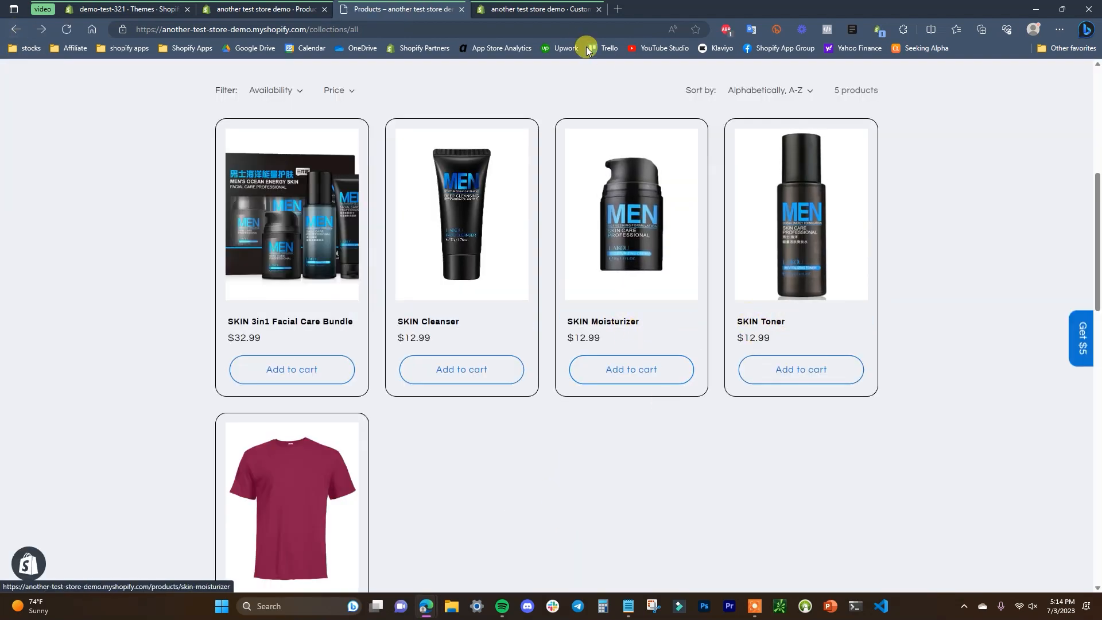
Step: In the Default product template, set the Ingredients collapsible row's content to "Example ingredients" and save the template
{"action": "left_click", "coordinate": [513, 8]}
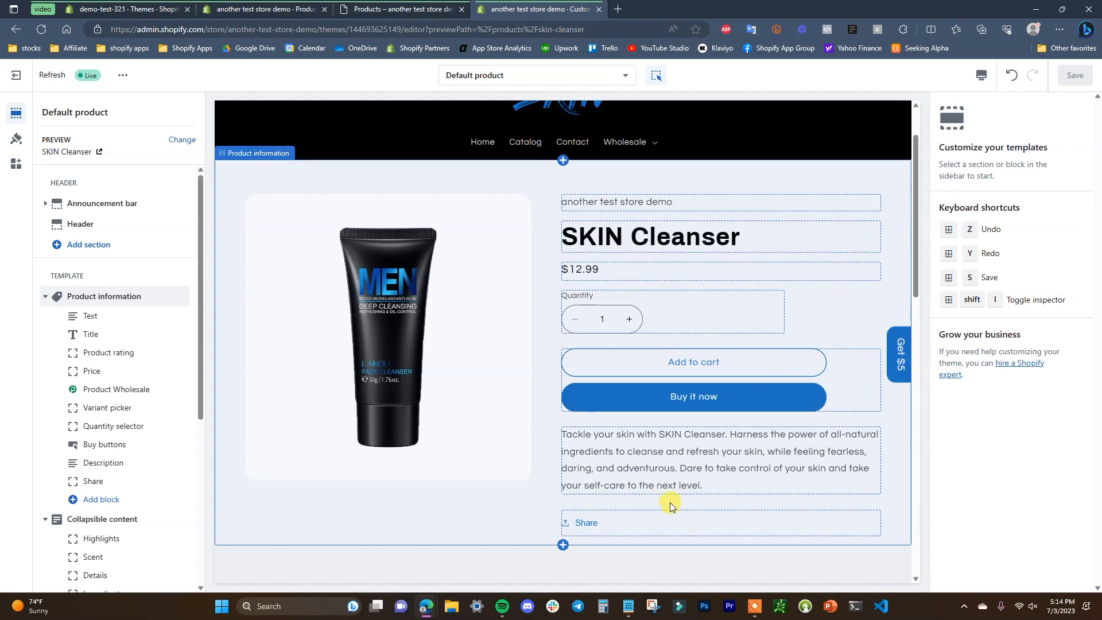
{"action": "scroll", "coordinate": [666, 488], "scroll_direction": "down", "scroll_amount": 7}
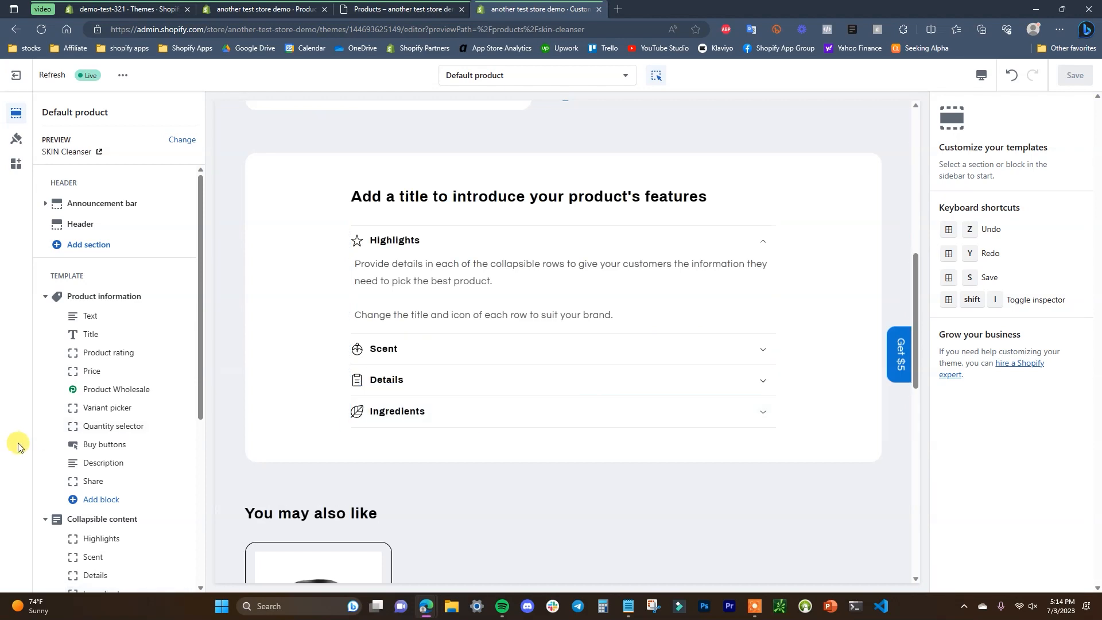
{"action": "scroll", "coordinate": [132, 446], "scroll_direction": "down", "scroll_amount": 3}
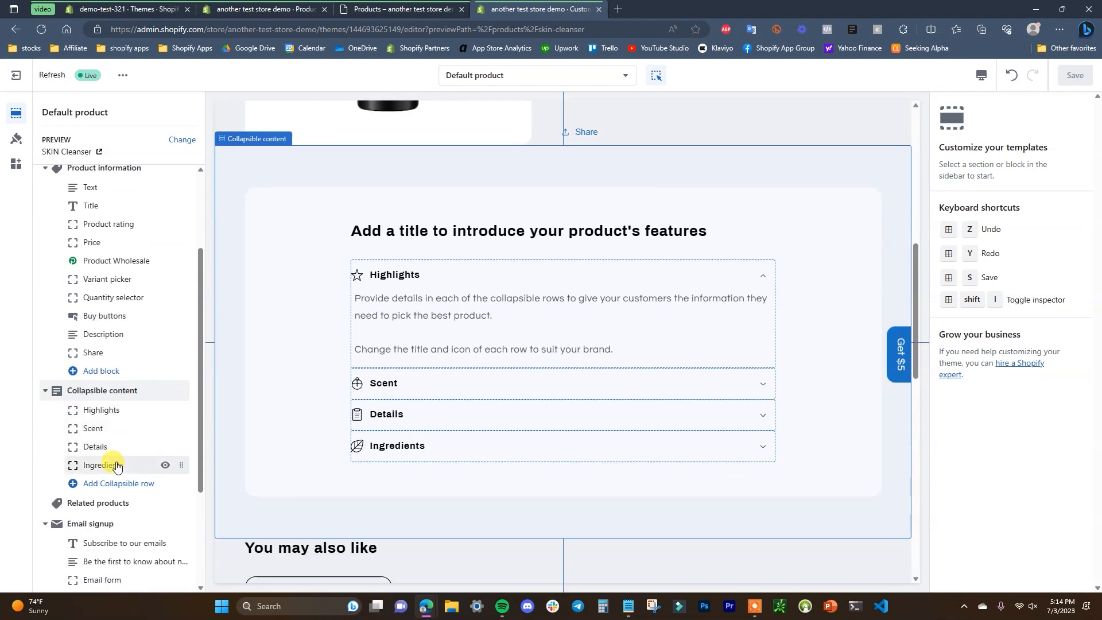
{"action": "left_click", "coordinate": [110, 464]}
{"action": "left_click", "coordinate": [1008, 307]}
{"action": "type", "text": "Example ingredients"}
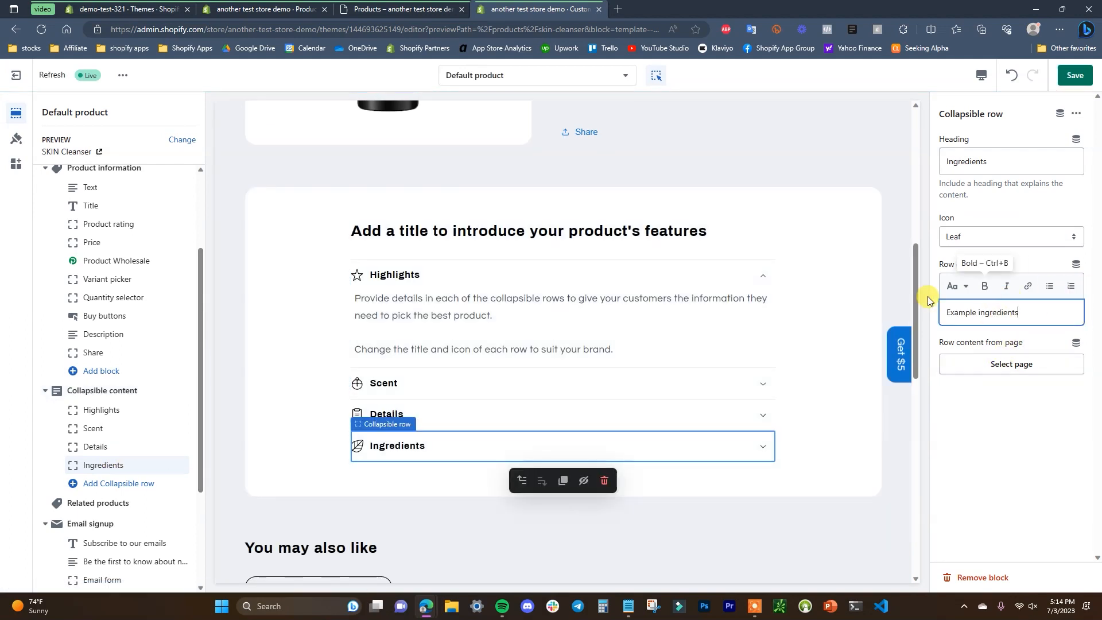
{"action": "left_click", "coordinate": [1073, 79]}
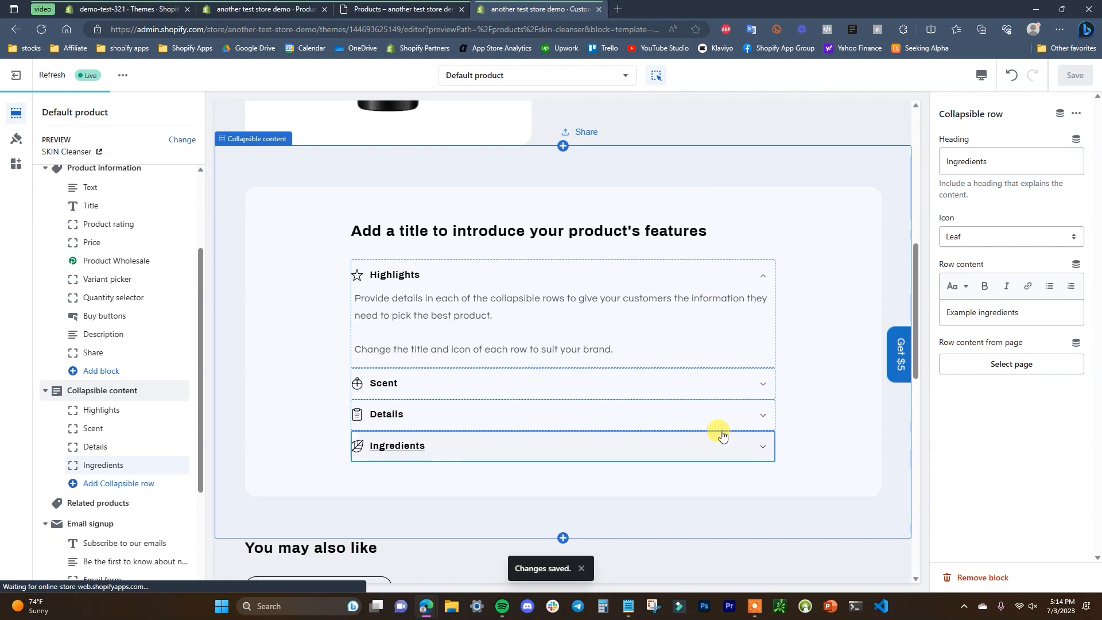
{"action": "left_click", "coordinate": [603, 77]}
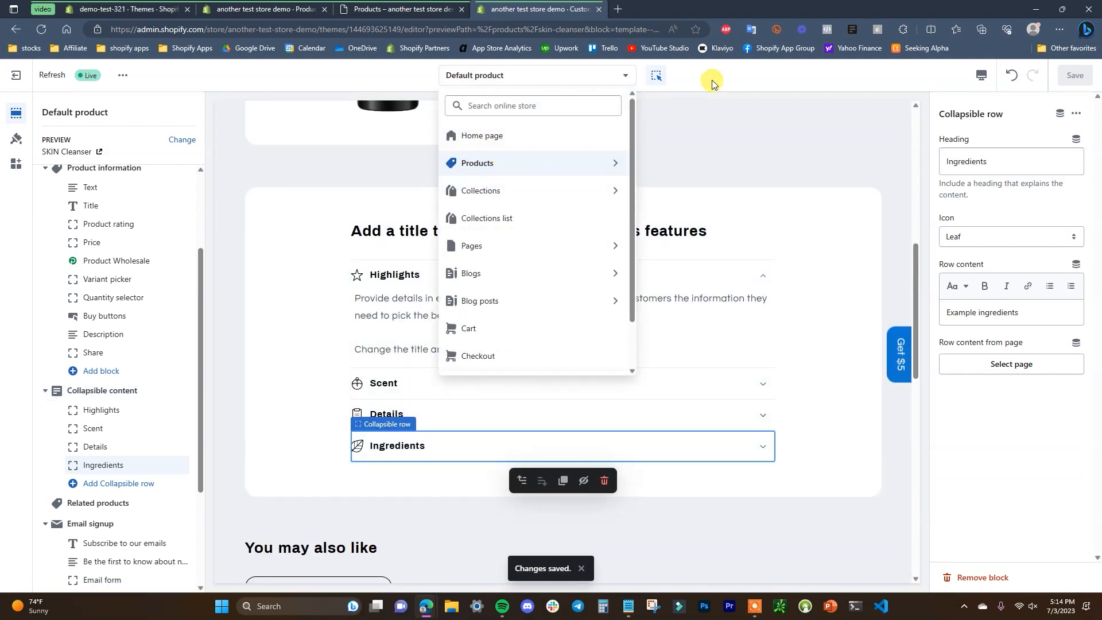
Step: Check the saved Ingredients row content on the storefront's SKIN Cleanser page
{"action": "left_click", "coordinate": [402, 9]}
{"action": "left_click", "coordinate": [435, 326]}
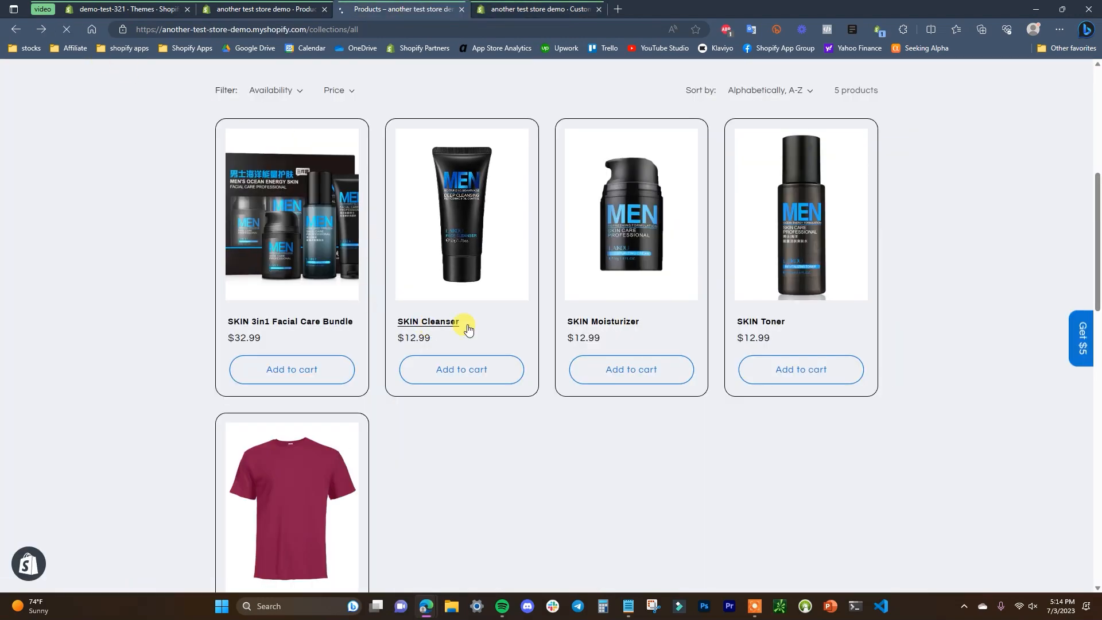
{"action": "scroll", "coordinate": [677, 357], "scroll_direction": "down", "scroll_amount": 10}
{"action": "left_click", "coordinate": [484, 318]}
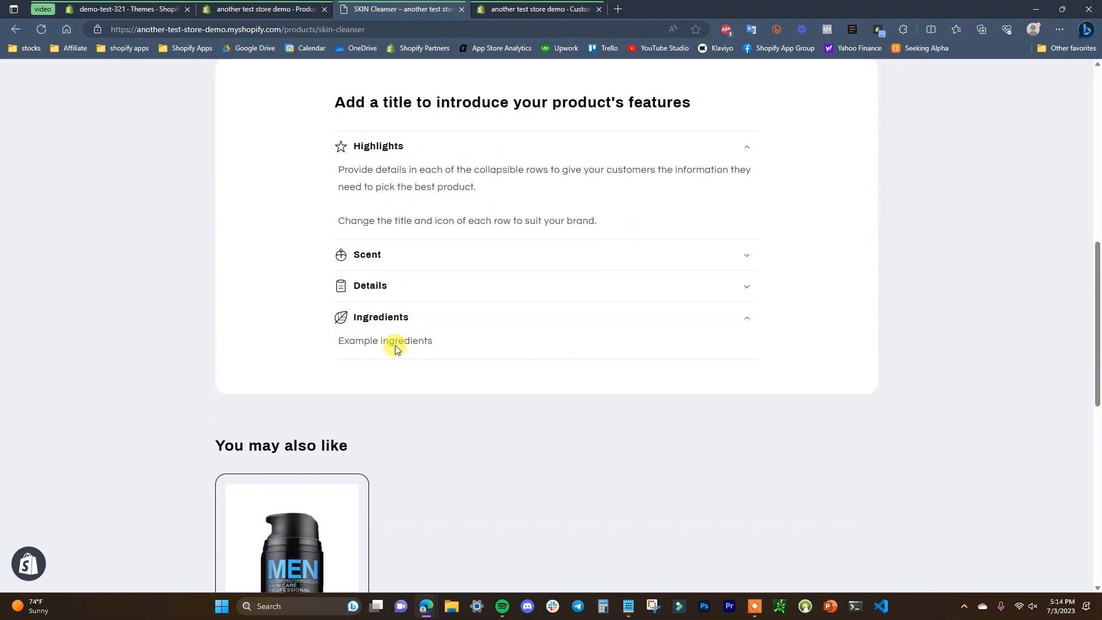
Step: Check the Ingredients row content on the storefront's SKIN Moisturizer page
{"action": "left_click", "coordinate": [15, 29]}
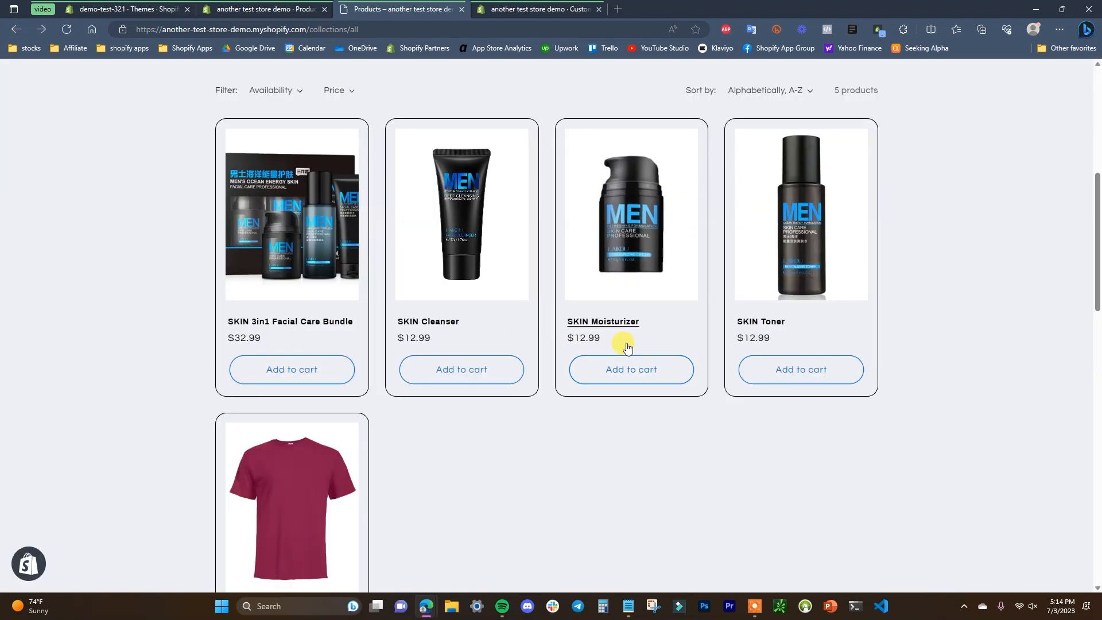
{"action": "left_click", "coordinate": [626, 334]}
{"action": "scroll", "coordinate": [614, 352], "scroll_direction": "down", "scroll_amount": 10}
{"action": "left_click", "coordinate": [446, 337]}
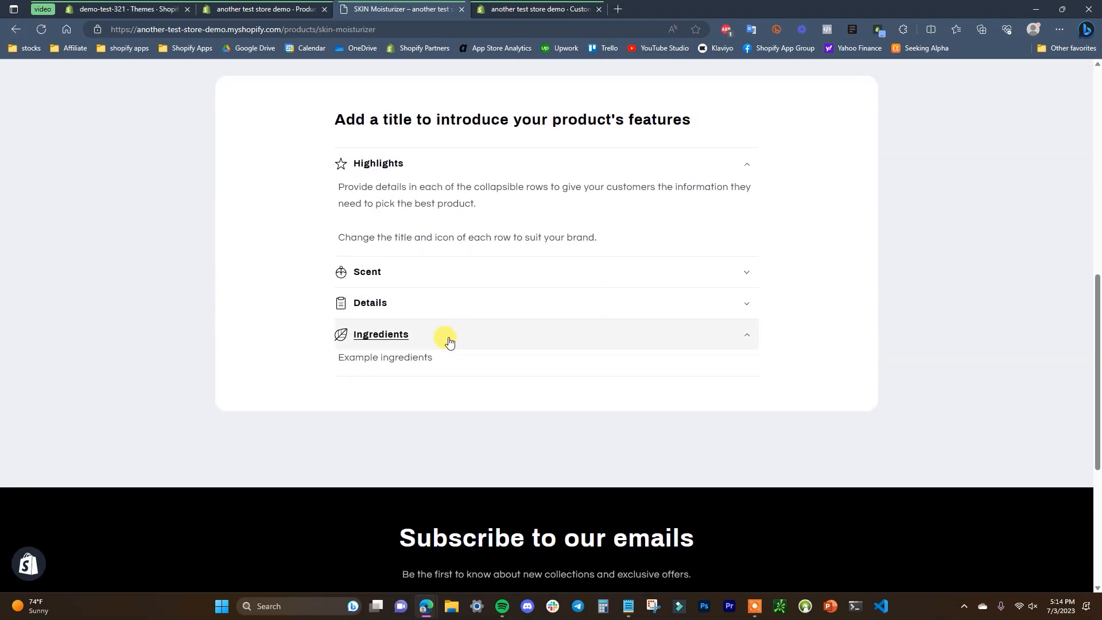
Step: Check the Ingredients row content on the SKIN Toner page, and return to the theme editor
{"action": "left_click", "coordinate": [19, 31]}
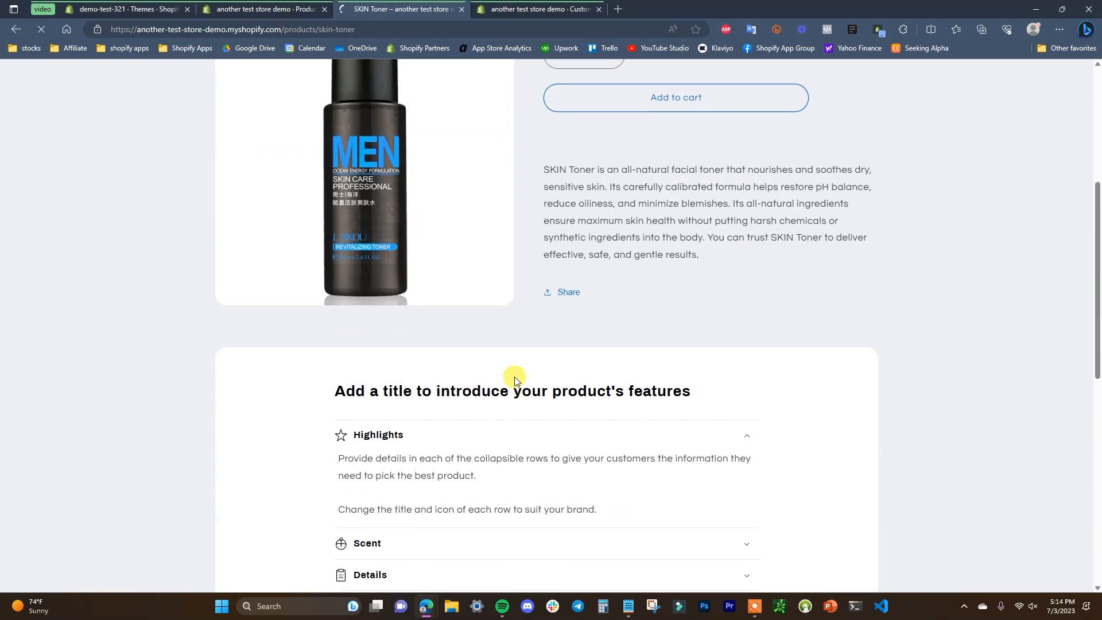
{"action": "scroll", "coordinate": [482, 367], "scroll_direction": "down", "scroll_amount": 5}
{"action": "left_click", "coordinate": [385, 351]}
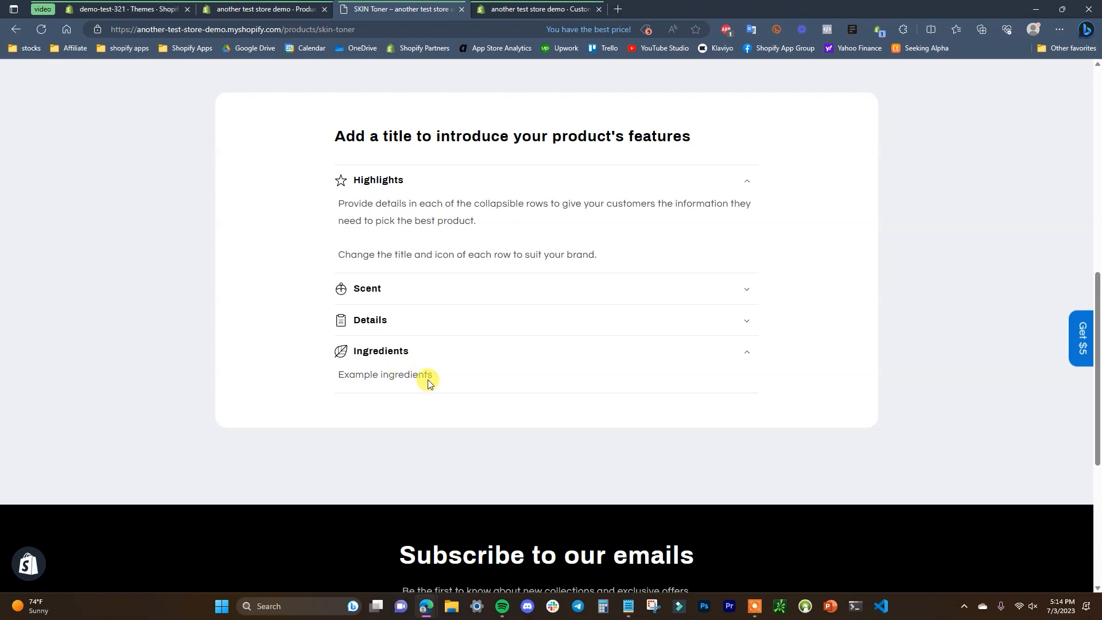
{"action": "scroll", "coordinate": [437, 373], "scroll_direction": "up", "scroll_amount": 4}
{"action": "left_click", "coordinate": [16, 29]}
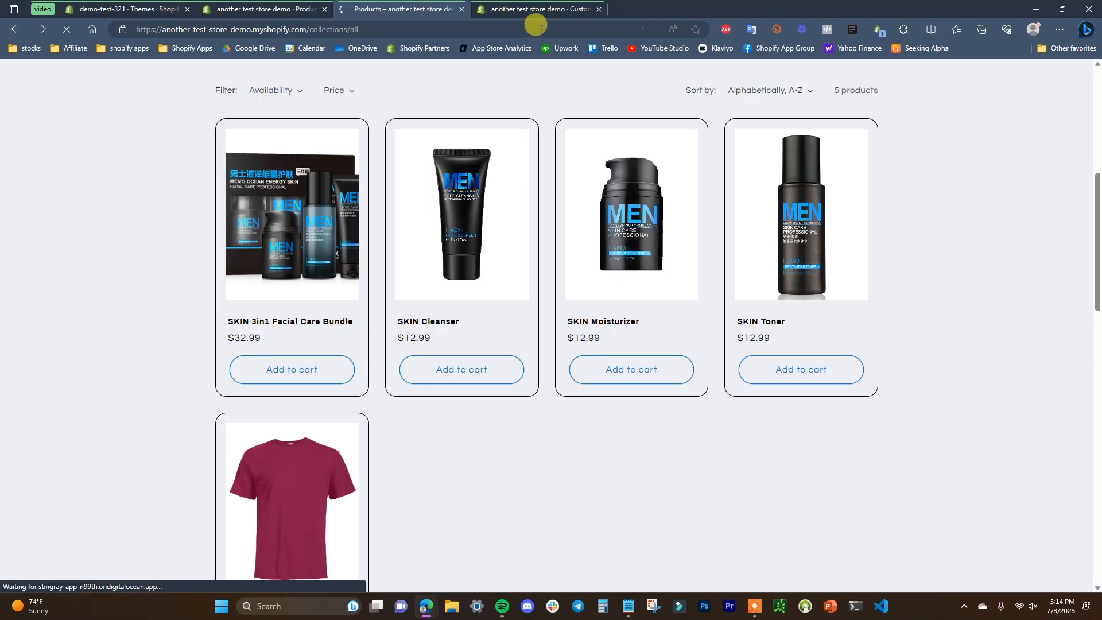
{"action": "left_click", "coordinate": [537, 9]}
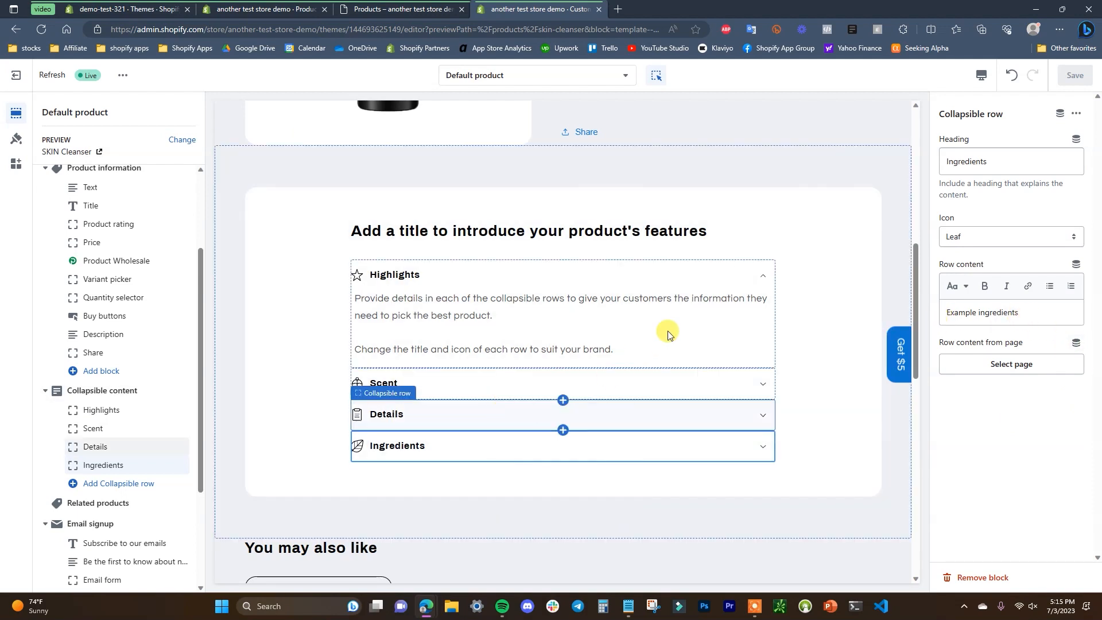
Step: Start a new product metafield definition in the store's custom data settings
{"action": "left_click", "coordinate": [271, 8]}
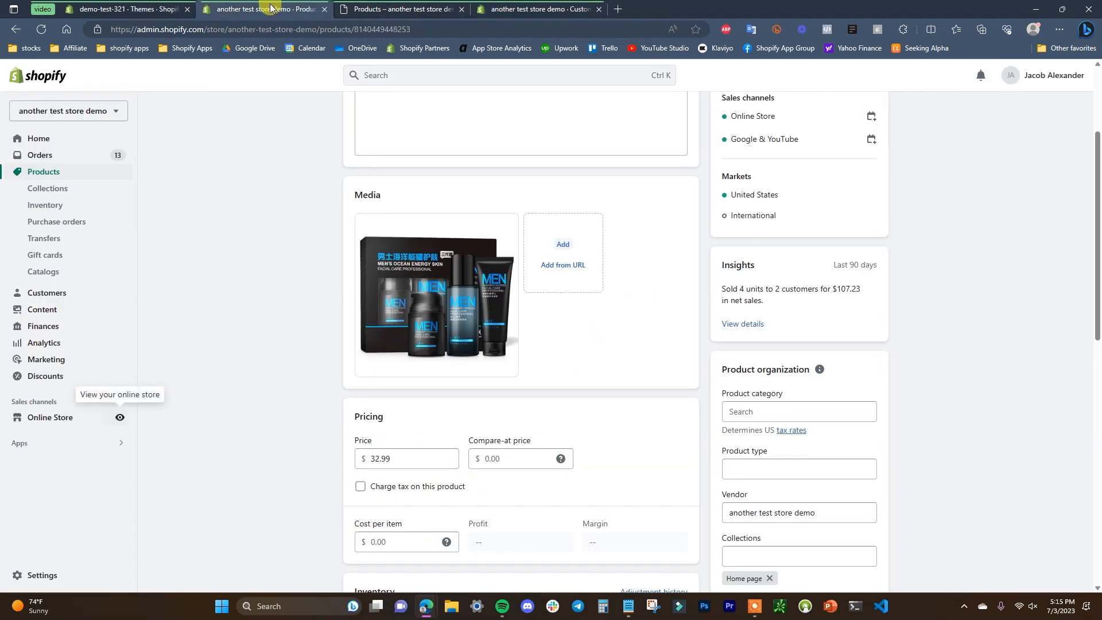
{"action": "left_click", "coordinate": [46, 574]}
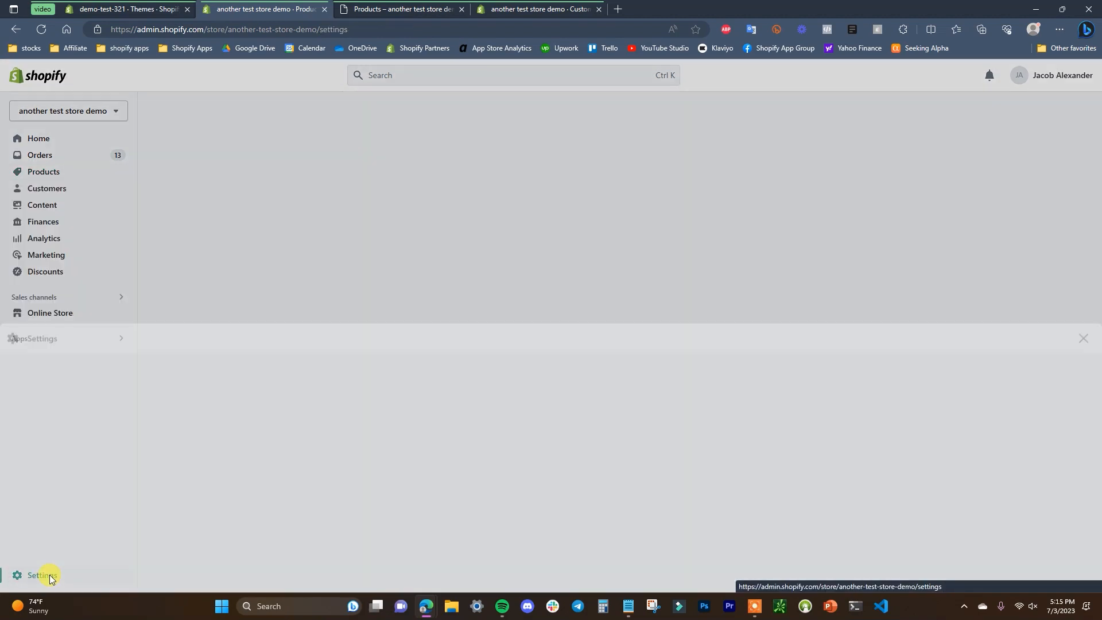
{"action": "left_click", "coordinate": [289, 551]}
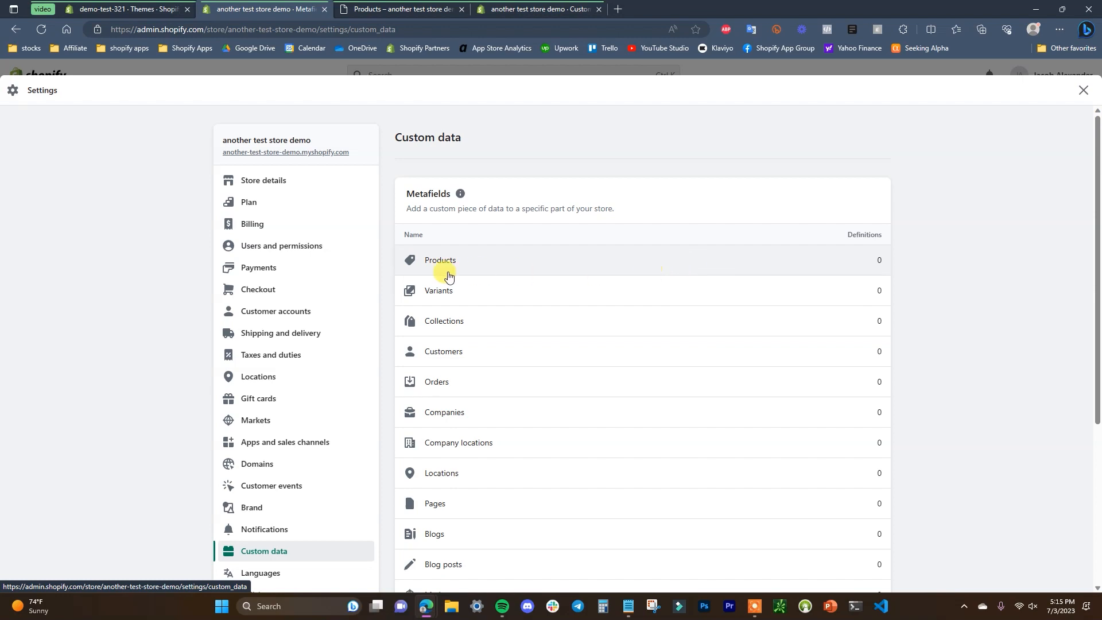
{"action": "left_click", "coordinate": [460, 269]}
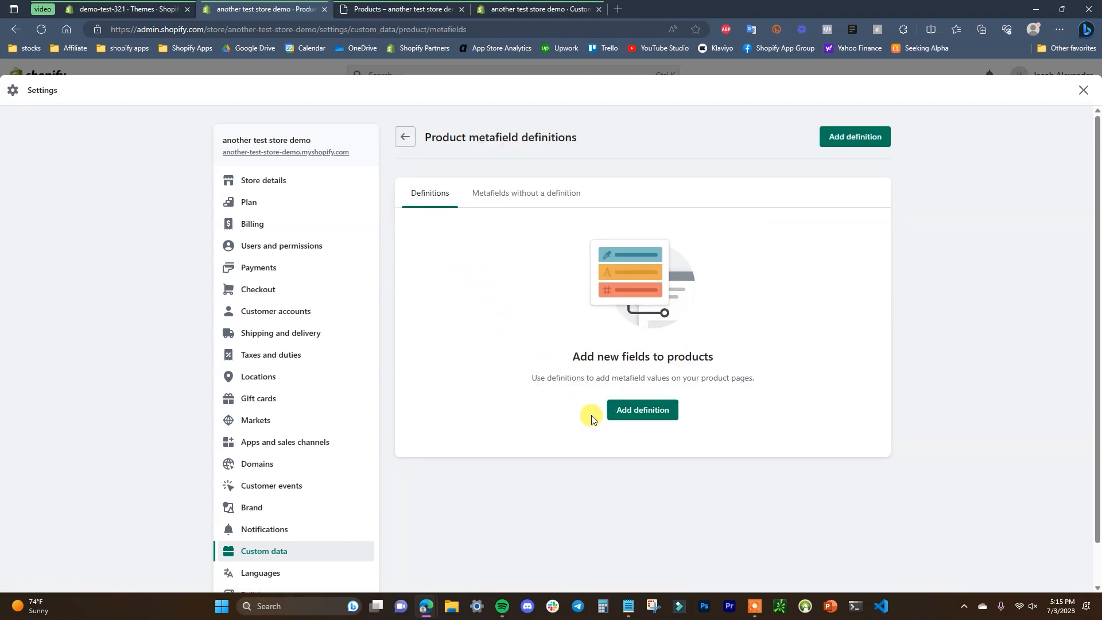
{"action": "left_click", "coordinate": [681, 411]}
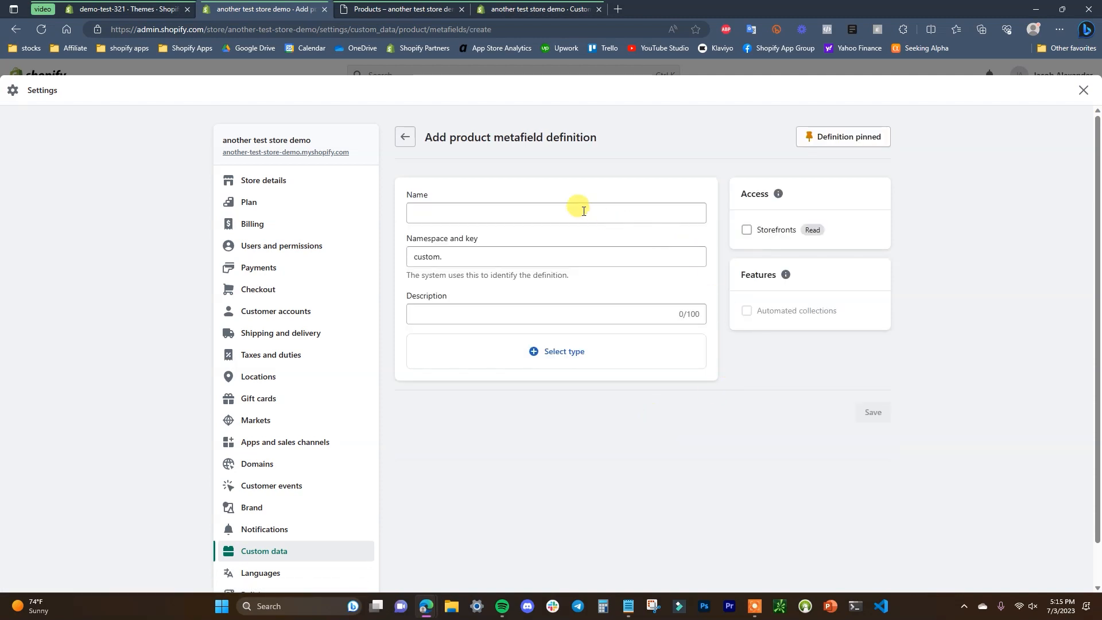
Step: Name the product metafield definition Ingredients and set its type to Single line text
{"action": "left_click", "coordinate": [582, 214]}
{"action": "type", "text": "Ingredients"}
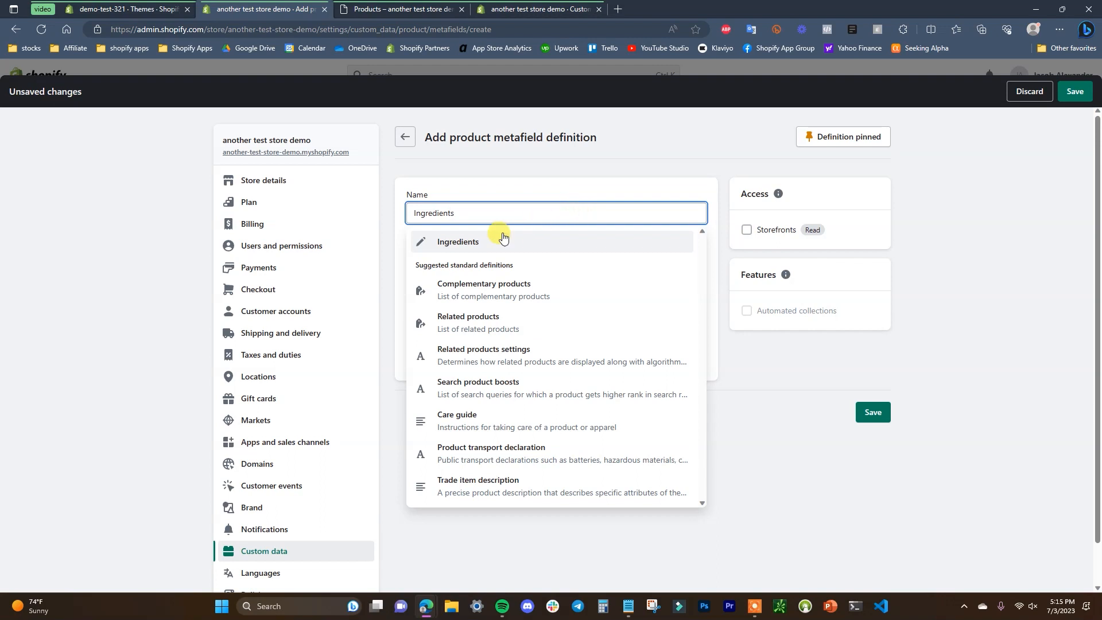
{"action": "left_click", "coordinate": [487, 243]}
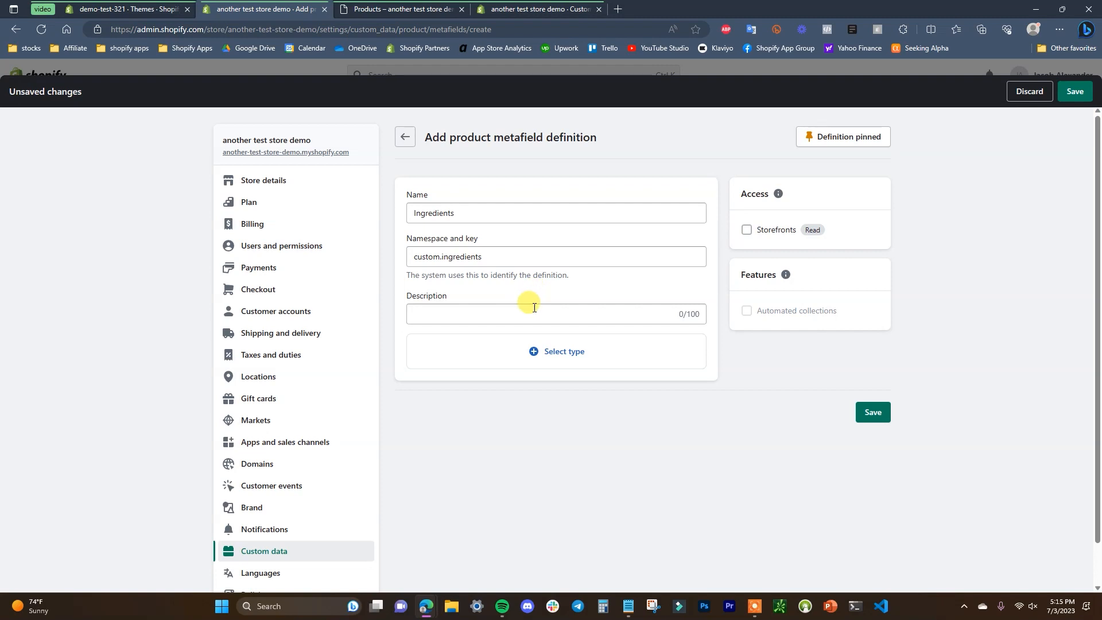
{"action": "left_click", "coordinate": [537, 348]}
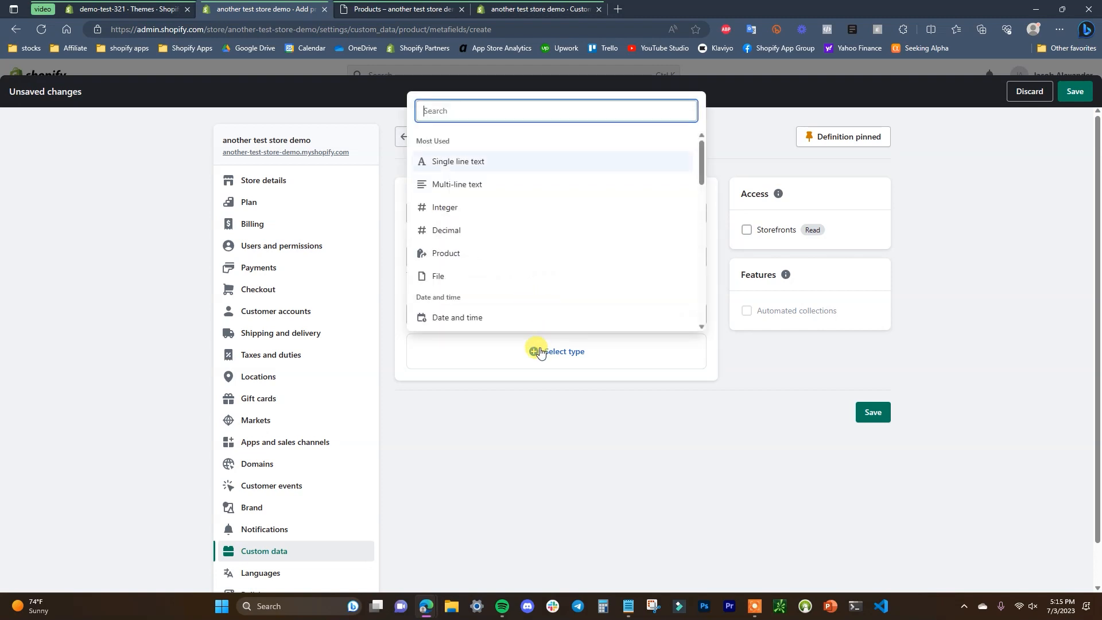
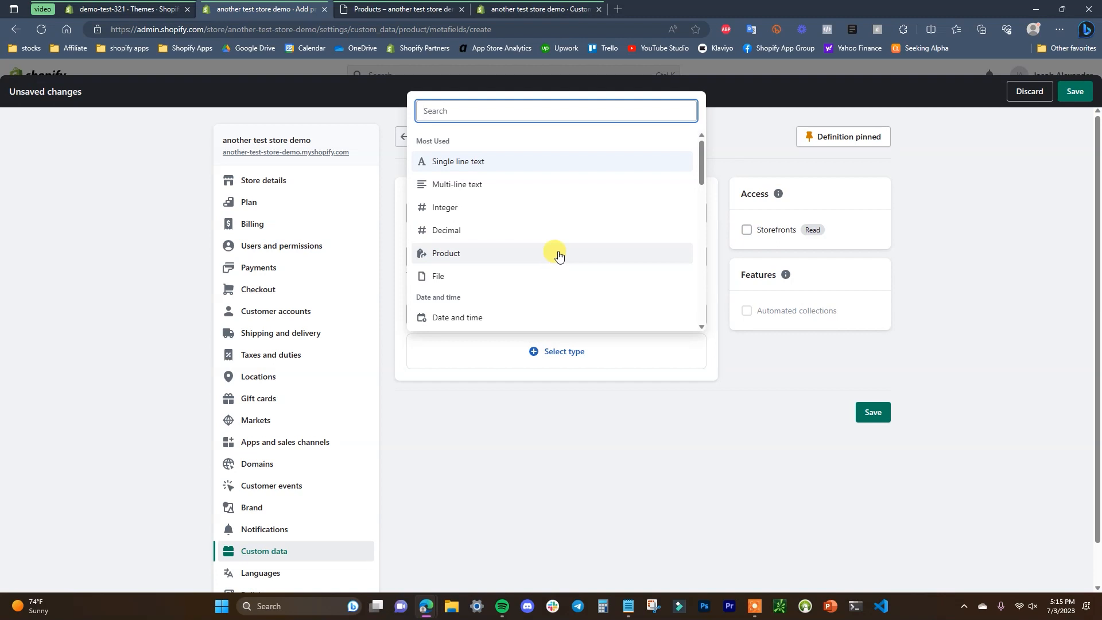
{"action": "left_click", "coordinate": [534, 8]}
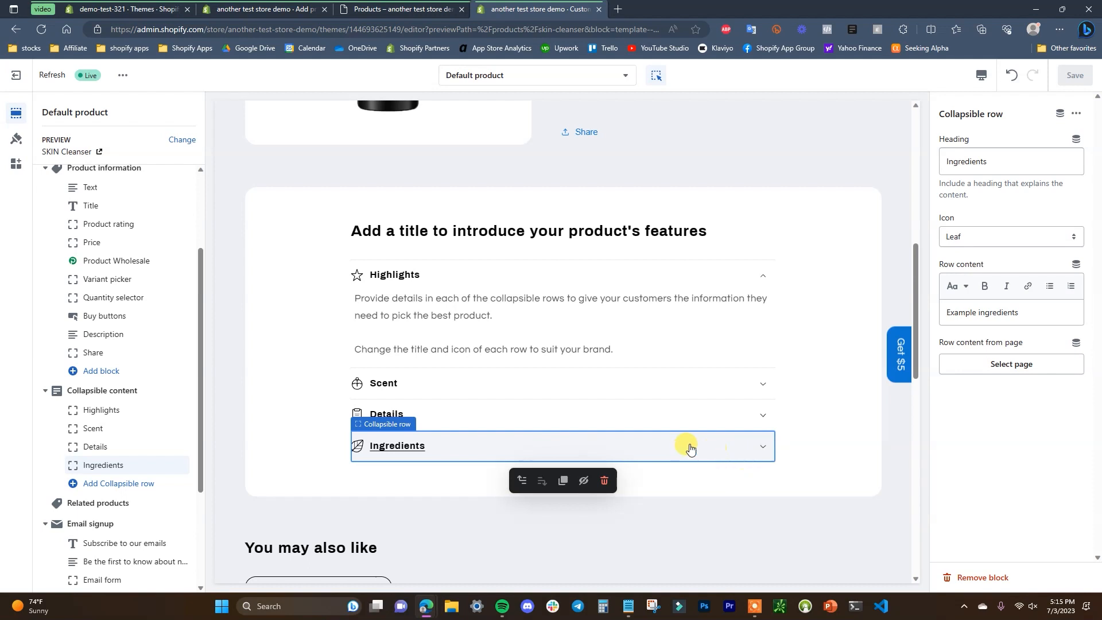
{"action": "left_click", "coordinate": [266, 8]}
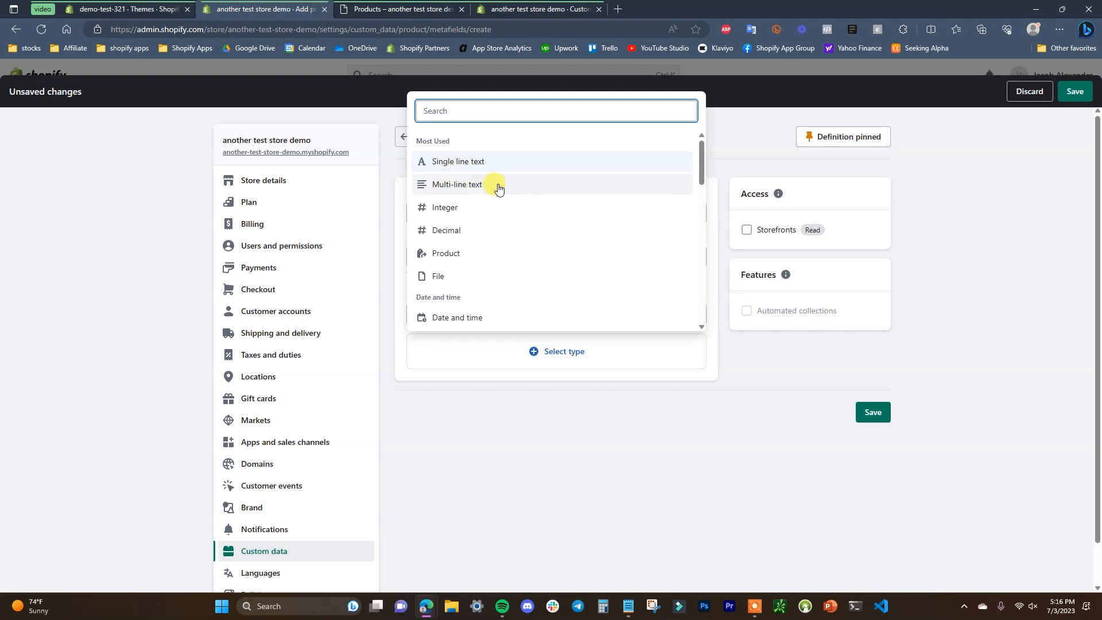
{"action": "left_click", "coordinate": [509, 163]}
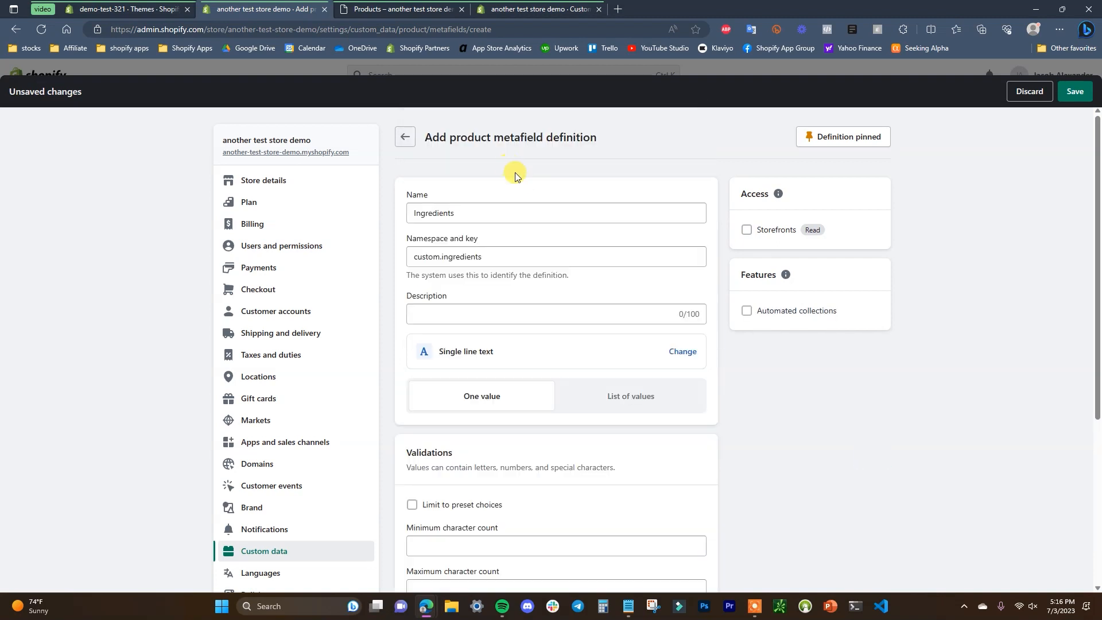
Step: Look through the content types available for the Ingredients metafield definition, including the reference types, and keep Single line text
{"action": "left_click", "coordinate": [684, 357]}
{"action": "scroll", "coordinate": [603, 249], "scroll_direction": "down", "scroll_amount": 2}
{"action": "scroll", "coordinate": [604, 249], "scroll_direction": "down", "scroll_amount": 2}
{"action": "scroll", "coordinate": [586, 242], "scroll_direction": "down", "scroll_amount": 4}
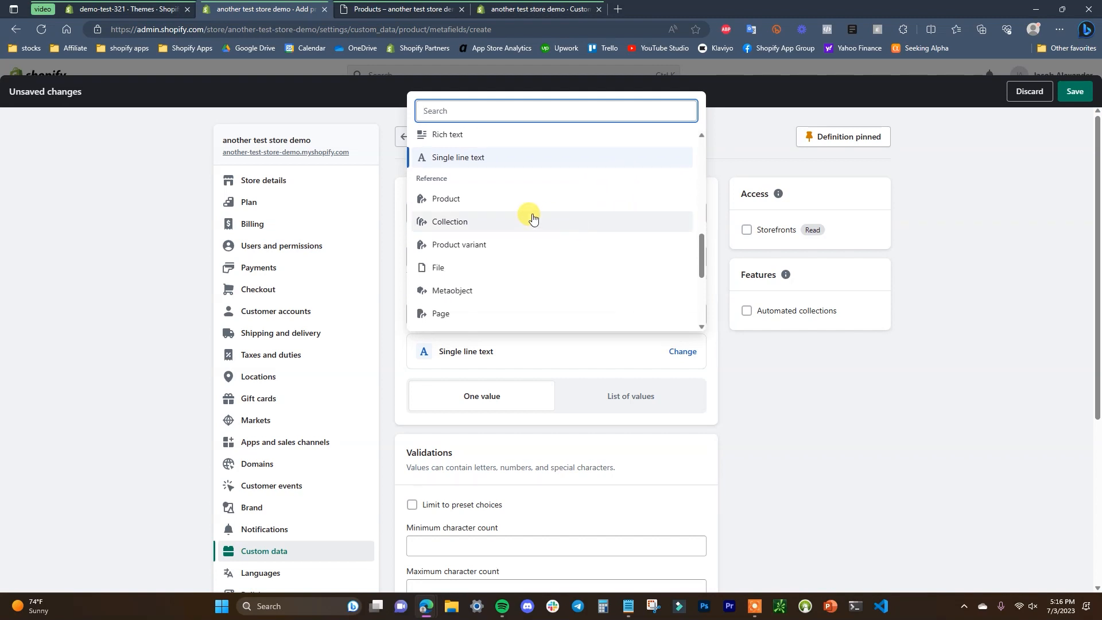
{"action": "scroll", "coordinate": [533, 219], "scroll_direction": "down", "scroll_amount": 1}
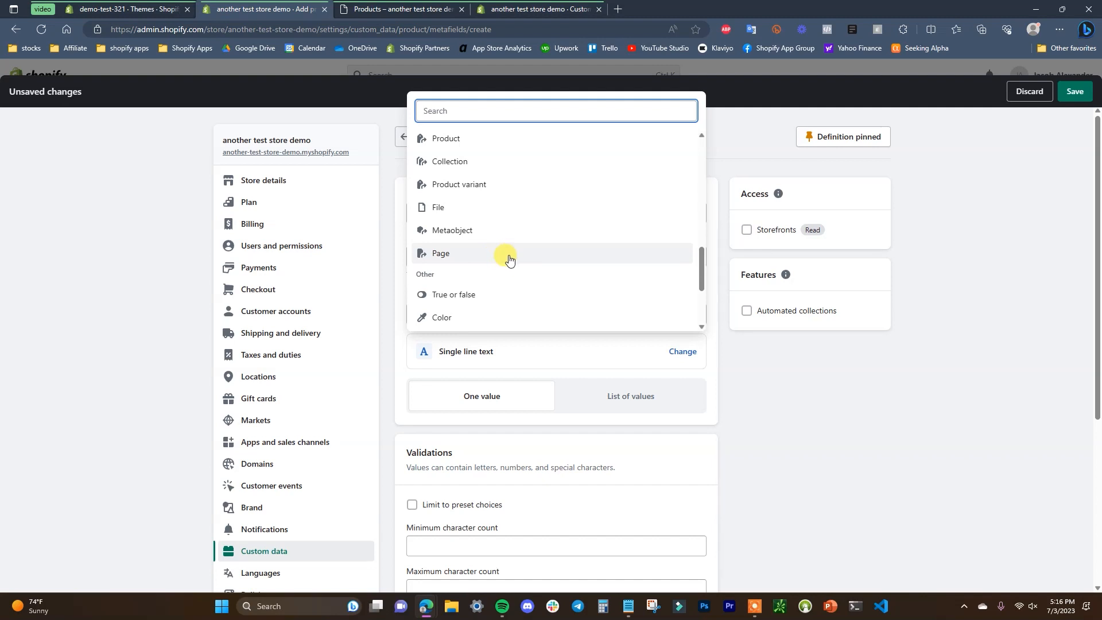
{"action": "left_click", "coordinate": [801, 467]}
Step: Review the validation options, save the Ingredients metafield definition, and close the store settings
{"action": "scroll", "coordinate": [539, 344], "scroll_direction": "down", "scroll_amount": 4}
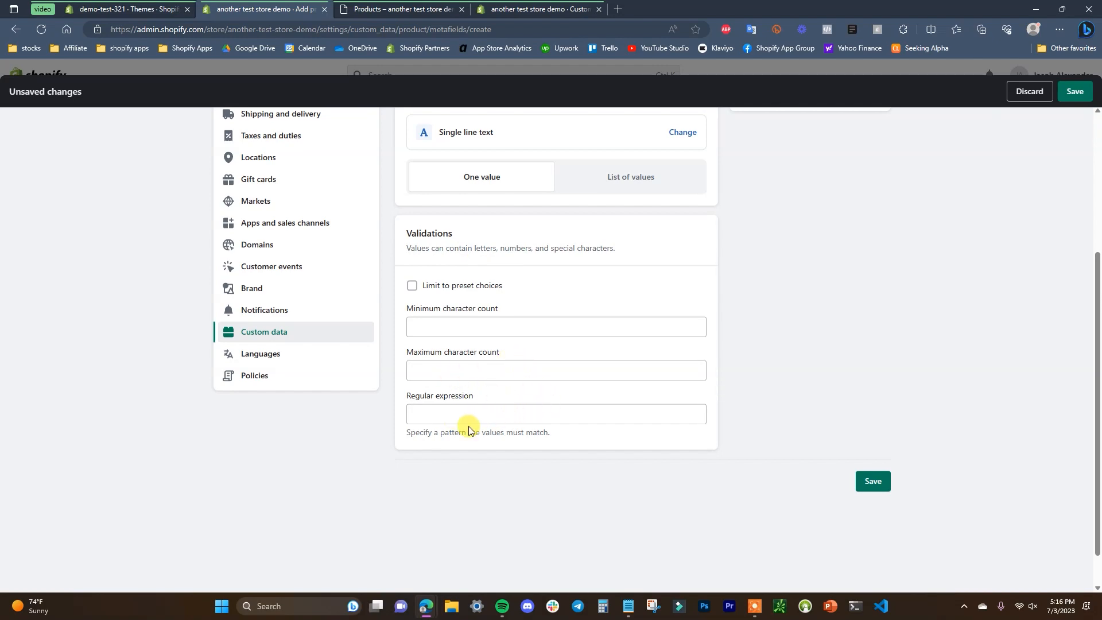
{"action": "scroll", "coordinate": [856, 467], "scroll_direction": "up", "scroll_amount": 5}
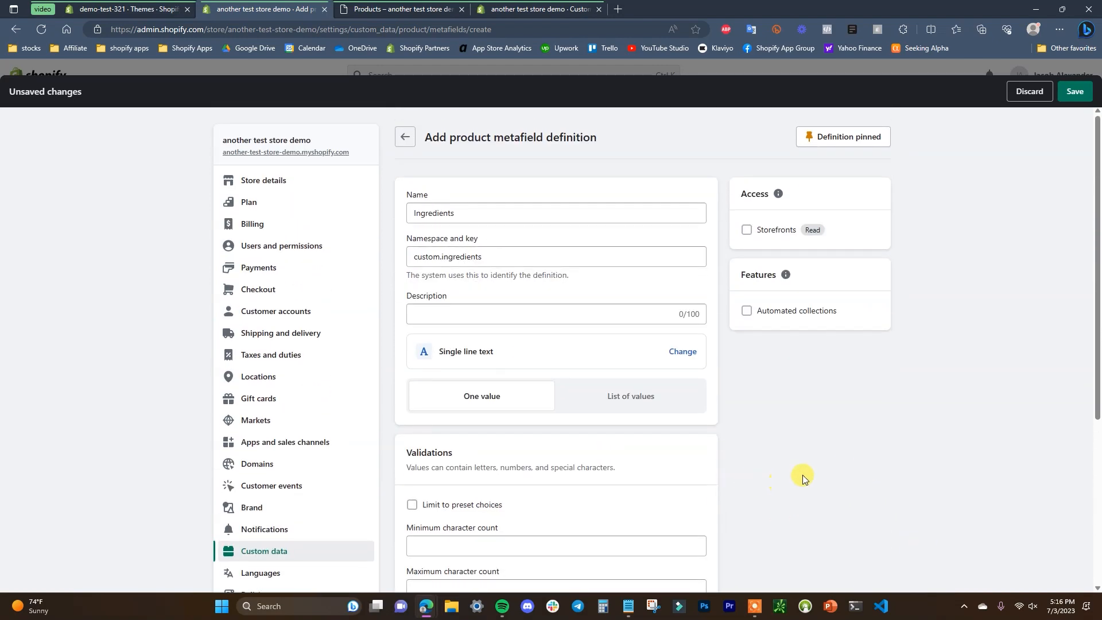
{"action": "scroll", "coordinate": [778, 485], "scroll_direction": "down", "scroll_amount": 4}
{"action": "left_click", "coordinate": [1075, 91]}
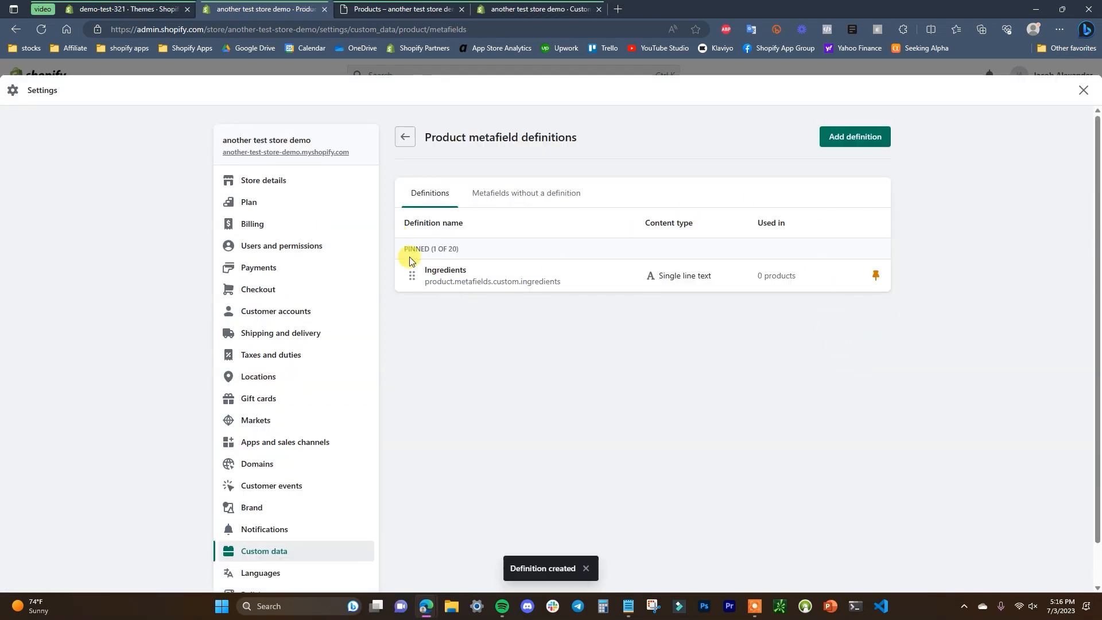
{"action": "left_click", "coordinate": [1083, 90]}
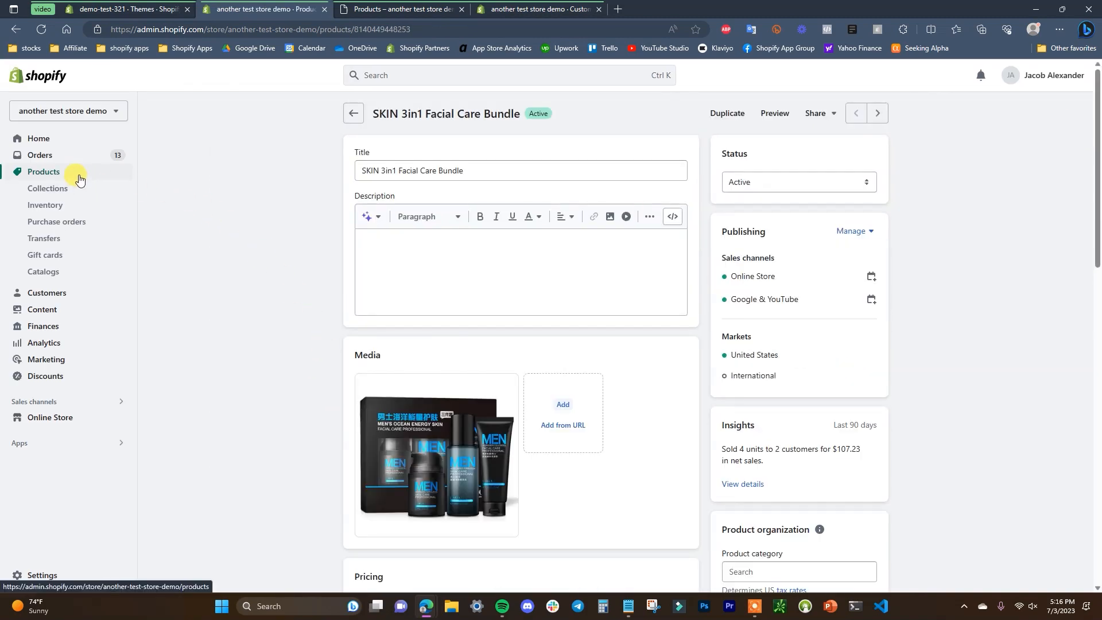
Step: Set the SKIN Cleanser product's Ingredients metafield to "Cleanser Ingredients" and save the product
{"action": "left_click", "coordinate": [79, 180]}
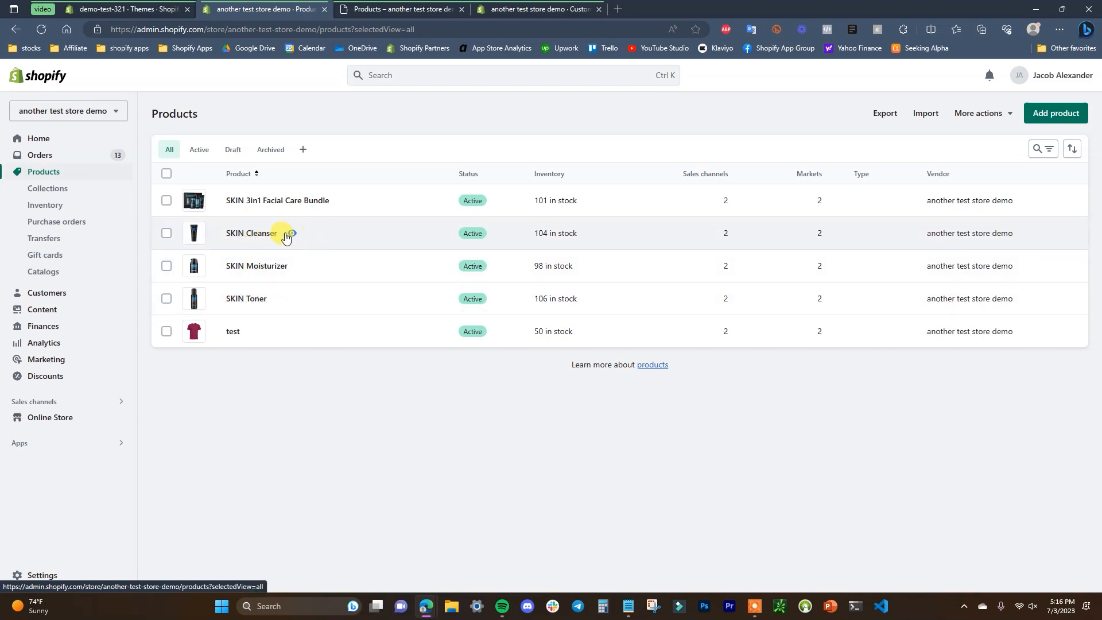
{"action": "left_click", "coordinate": [252, 234]}
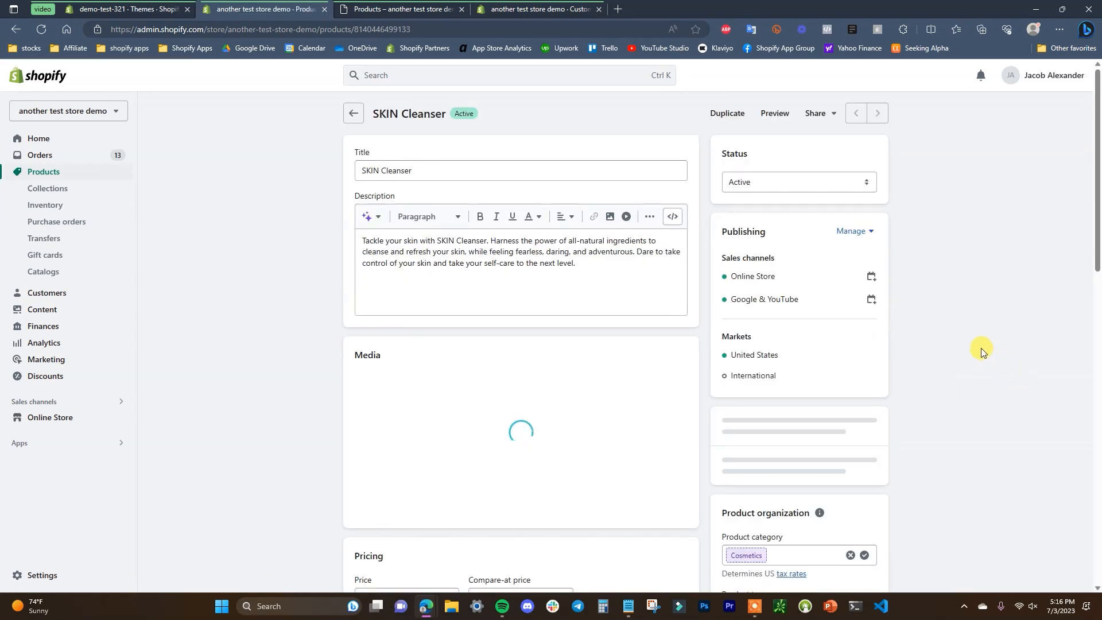
{"action": "scroll", "coordinate": [1006, 355], "scroll_direction": "down", "scroll_amount": 5}
{"action": "scroll", "coordinate": [1005, 357], "scroll_direction": "down", "scroll_amount": 10}
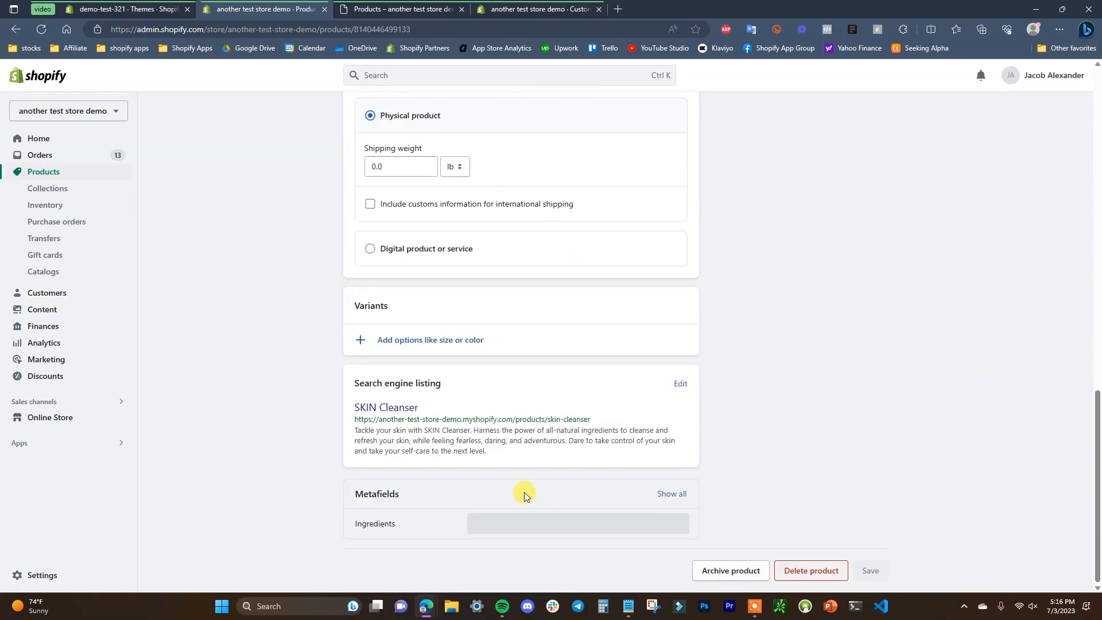
{"action": "left_click", "coordinate": [495, 521]}
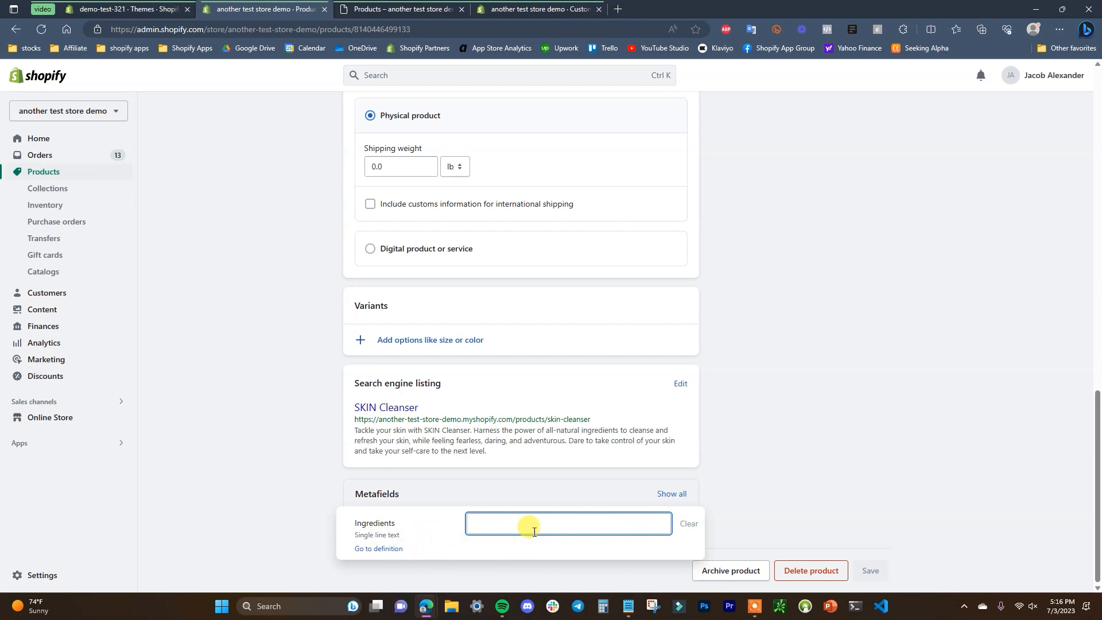
{"action": "type", "text": "Cleanser Ingredients"}
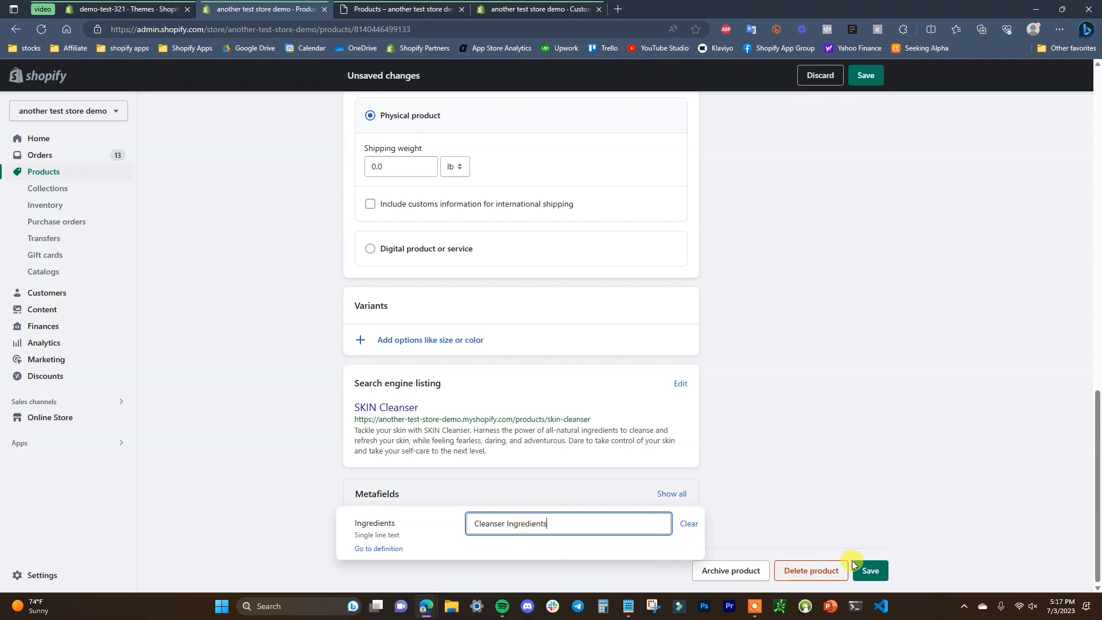
{"action": "left_click", "coordinate": [871, 570]}
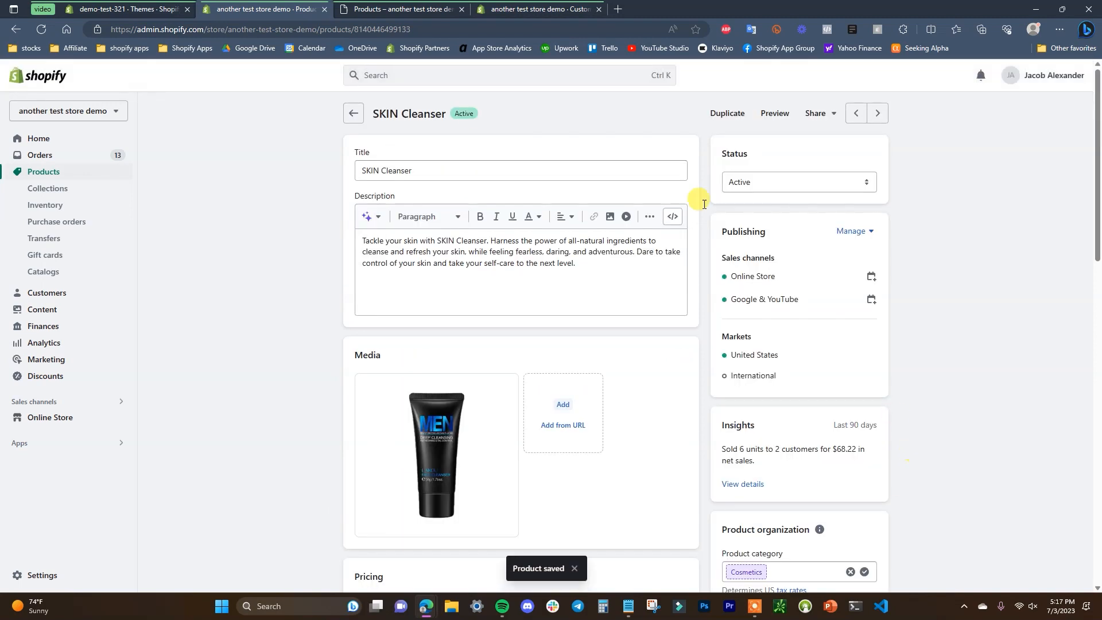
Step: Set the SKIN Moisturizer product's Ingredients metafield to "Moisturizer Ingredients" and save the product
{"action": "left_click", "coordinate": [354, 113]}
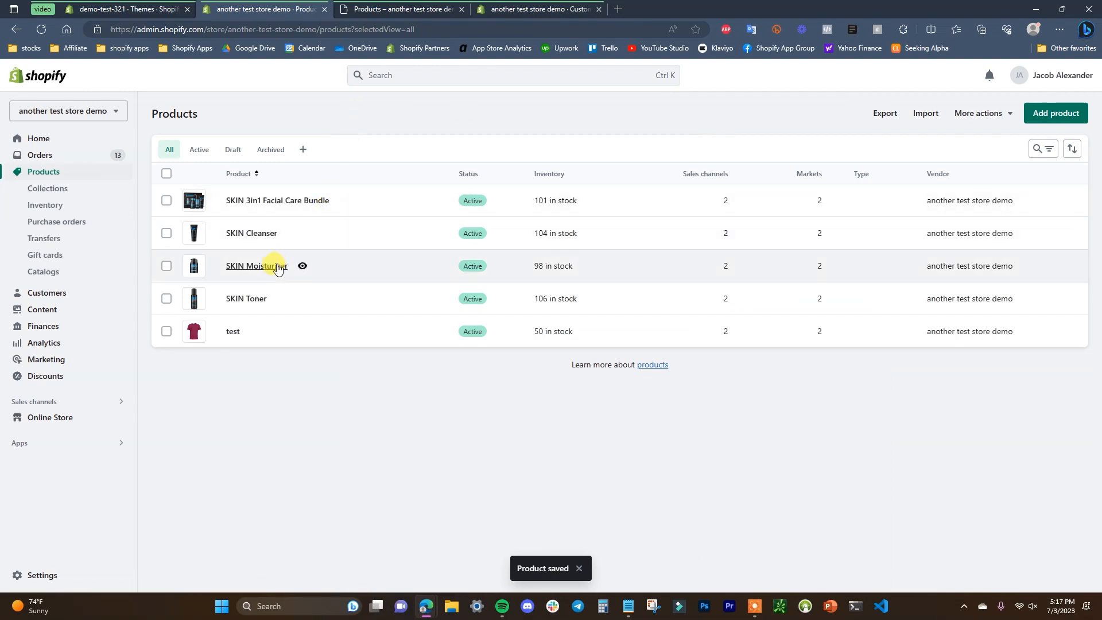
{"action": "left_click", "coordinate": [270, 267]}
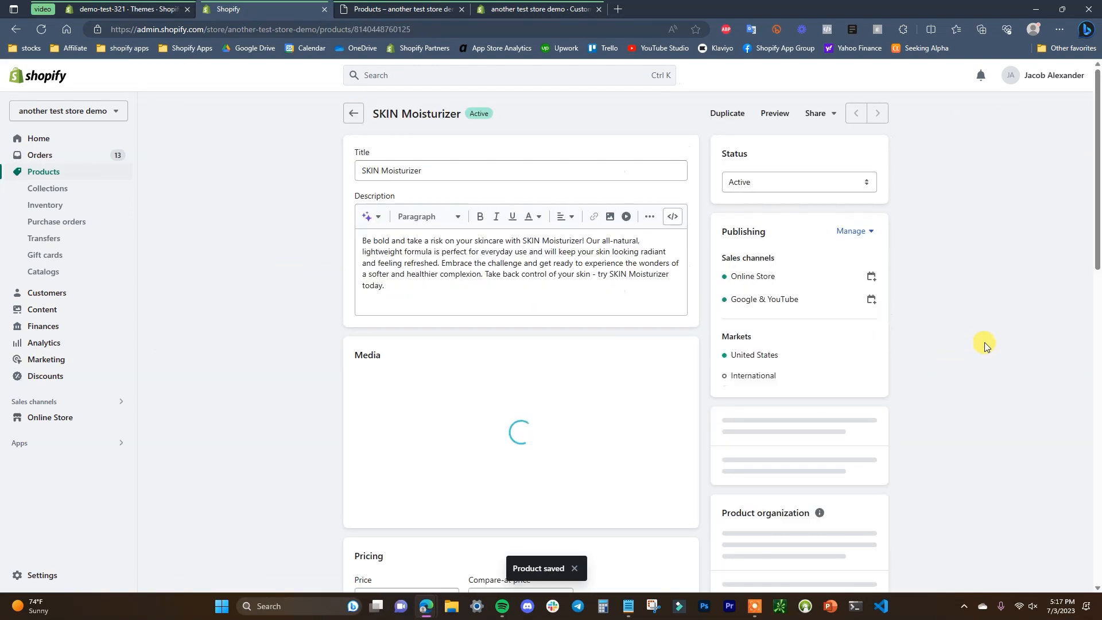
{"action": "scroll", "coordinate": [994, 342], "scroll_direction": "down", "scroll_amount": 15}
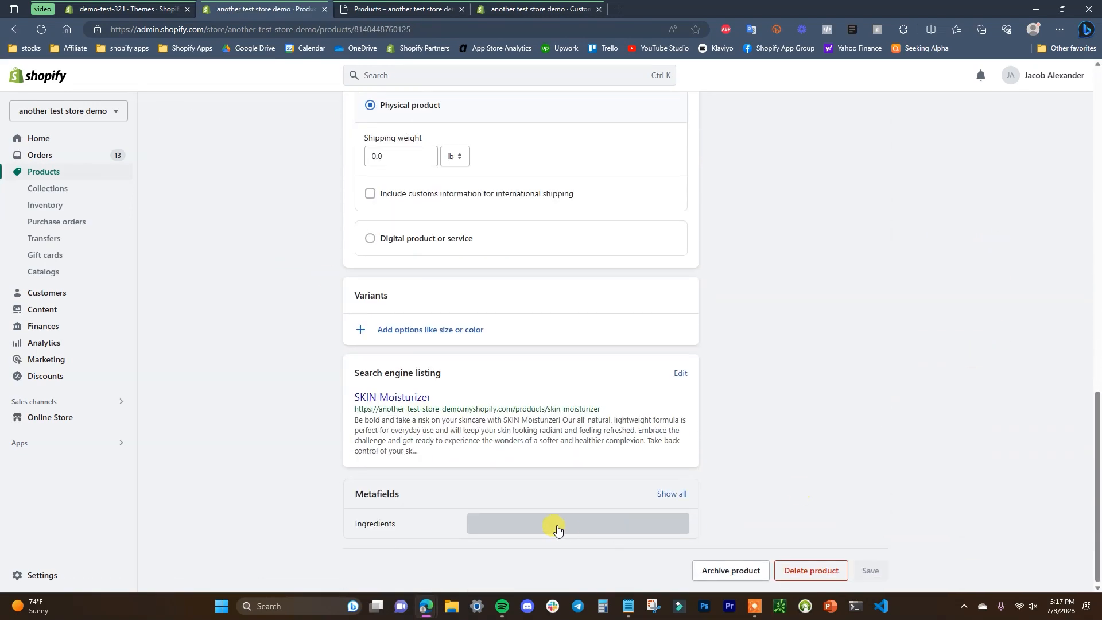
{"action": "left_click", "coordinate": [506, 529]}
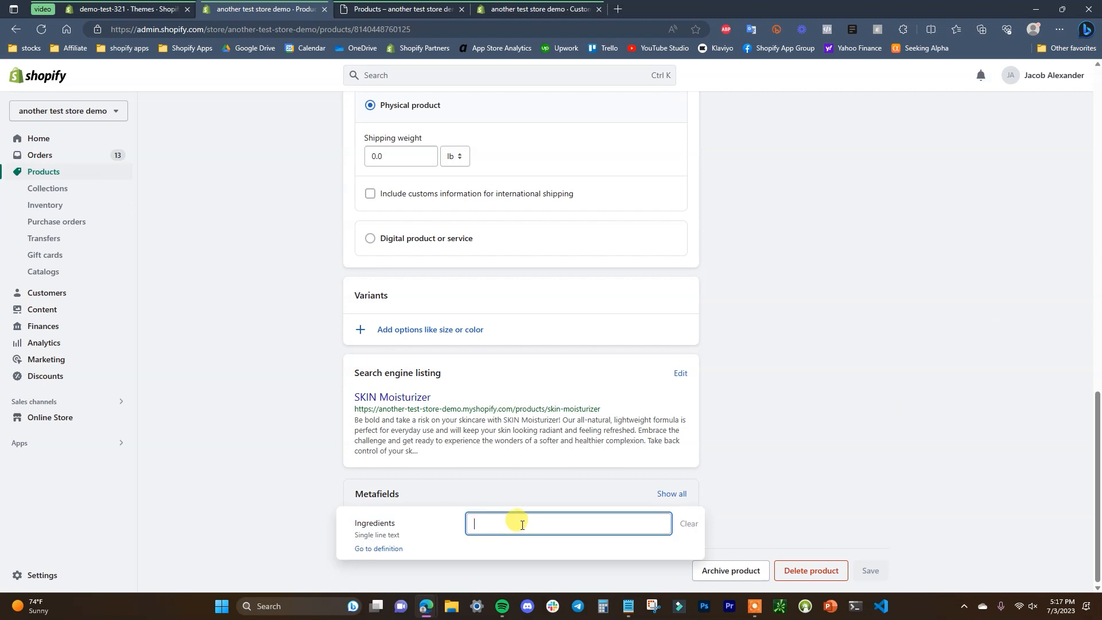
{"action": "type", "text": "blah"}
Step: Set the SKIN Toner product's Ingredients metafield to "Toner Ingredients" and save the product
{"action": "left_click", "coordinate": [353, 114]}
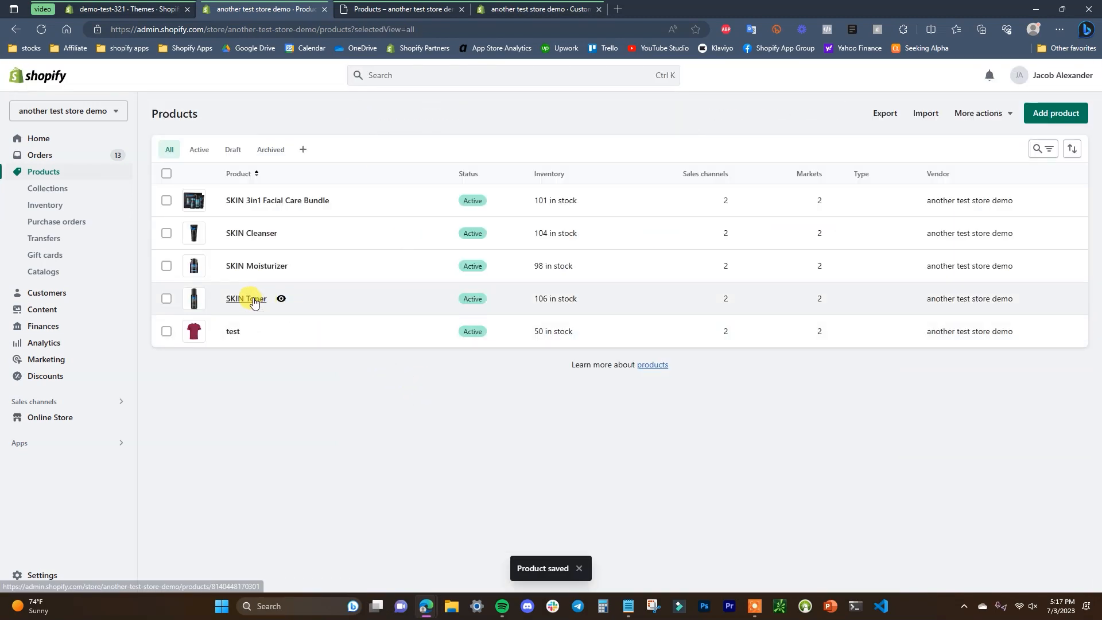
{"action": "left_click", "coordinate": [254, 298]}
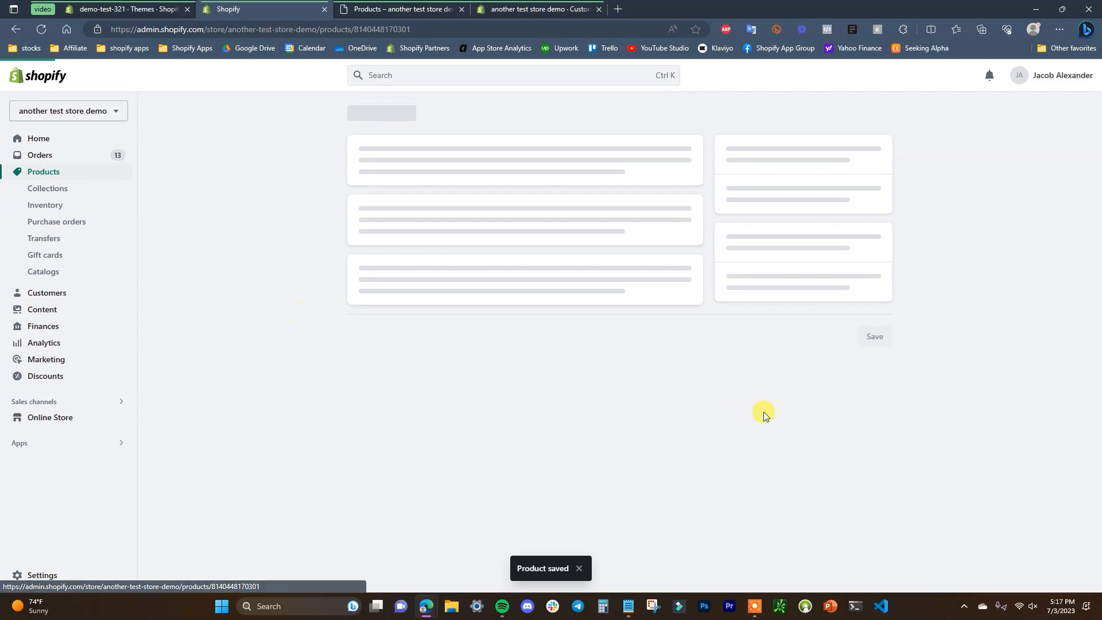
{"action": "scroll", "coordinate": [804, 419], "scroll_direction": "down", "scroll_amount": 5}
{"action": "scroll", "coordinate": [868, 436], "scroll_direction": "down", "scroll_amount": 10}
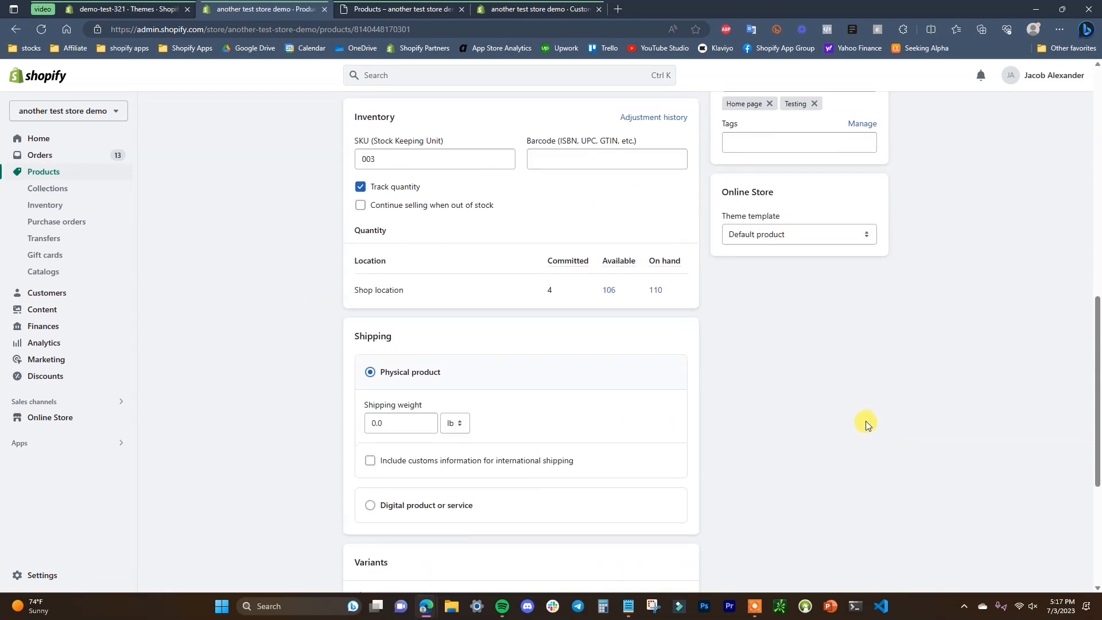
{"action": "left_click", "coordinate": [554, 520]}
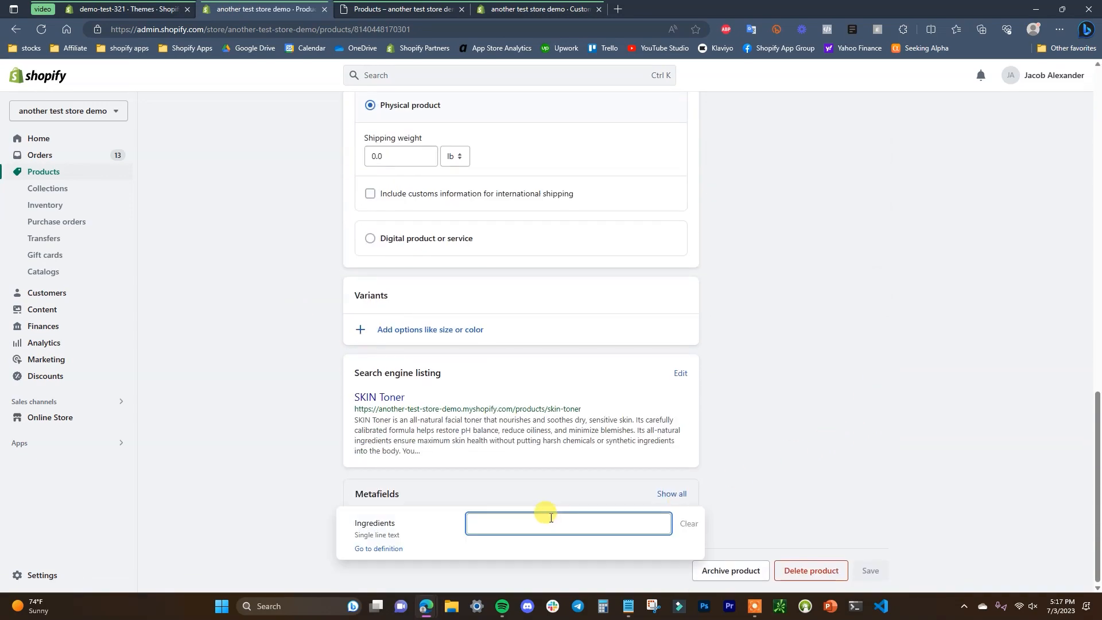
{"action": "type", "text": "Toner Ingredients"}
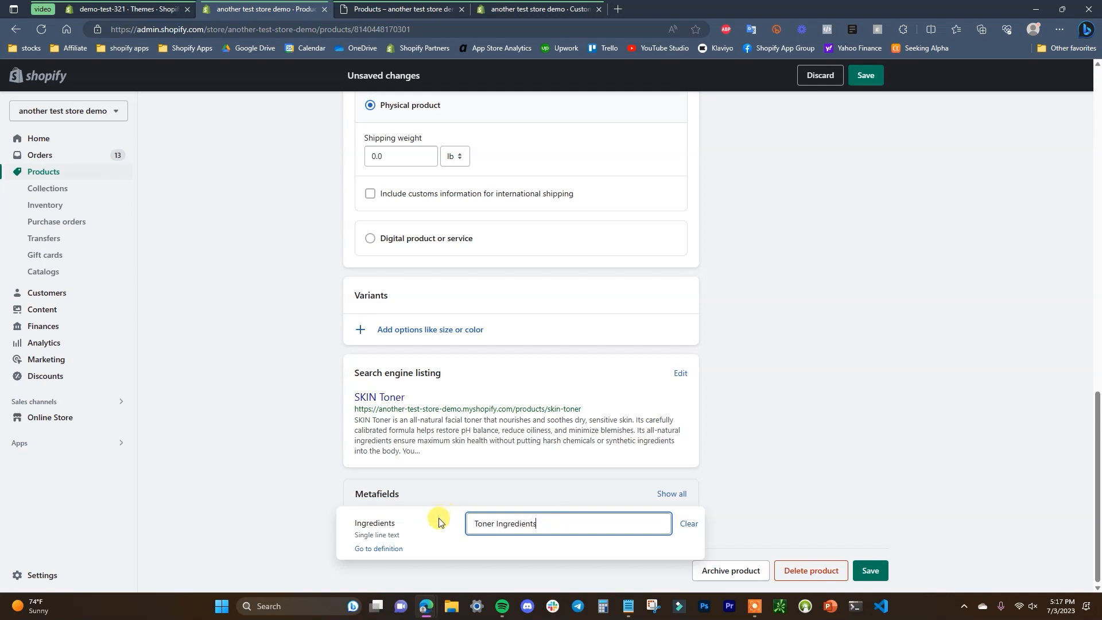
{"action": "left_click", "coordinate": [870, 571]}
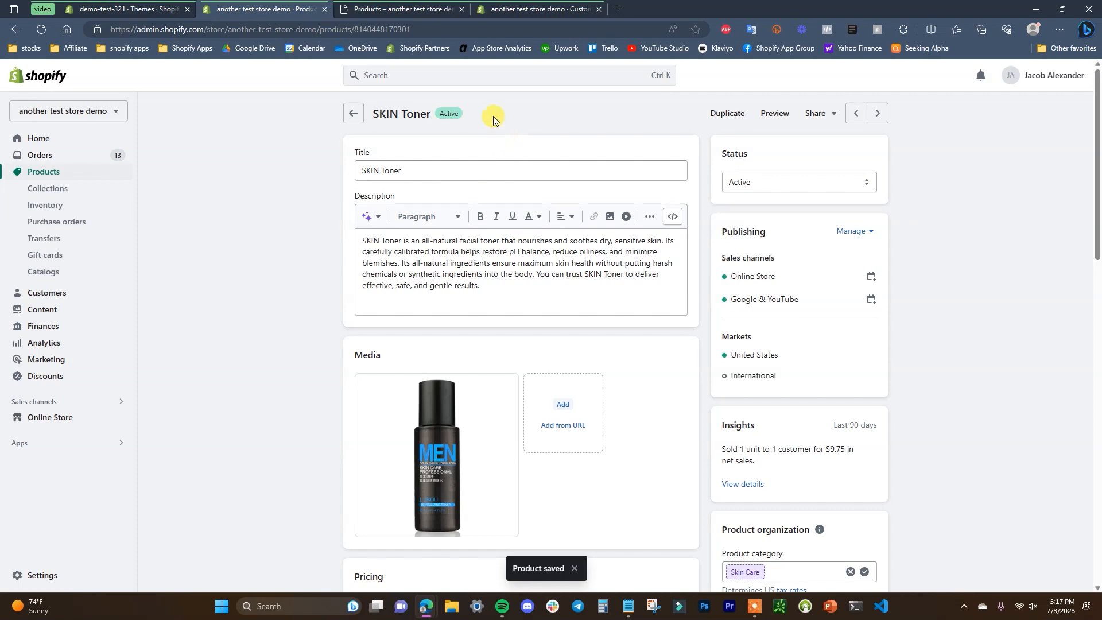
Step: In the theme editor, replace the Ingredients row's static content with the product's Ingredients metafield and save the Default product template
{"action": "left_click", "coordinate": [524, 11]}
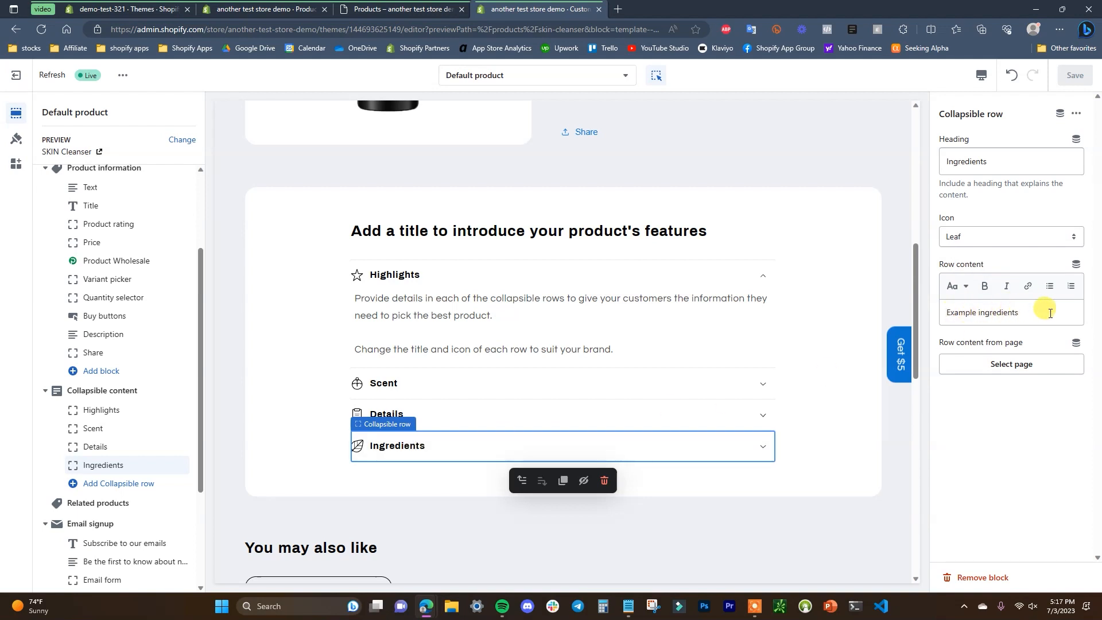
{"action": "left_click_drag", "start_coordinate": [1042, 312], "coordinate": [953, 315]}
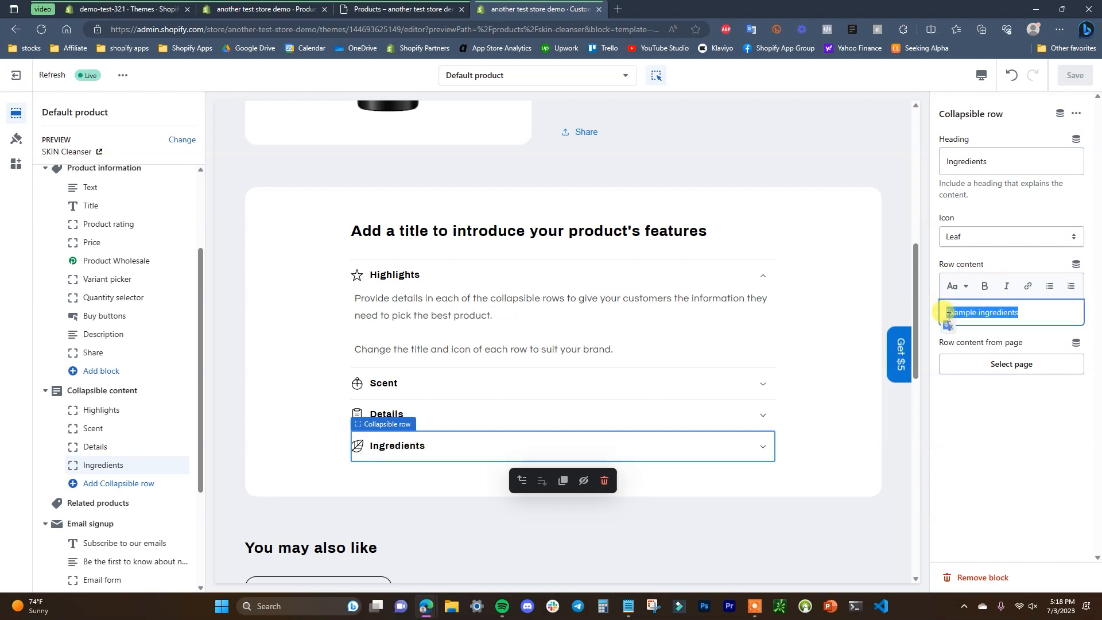
{"action": "key", "text": "BackSpace"}
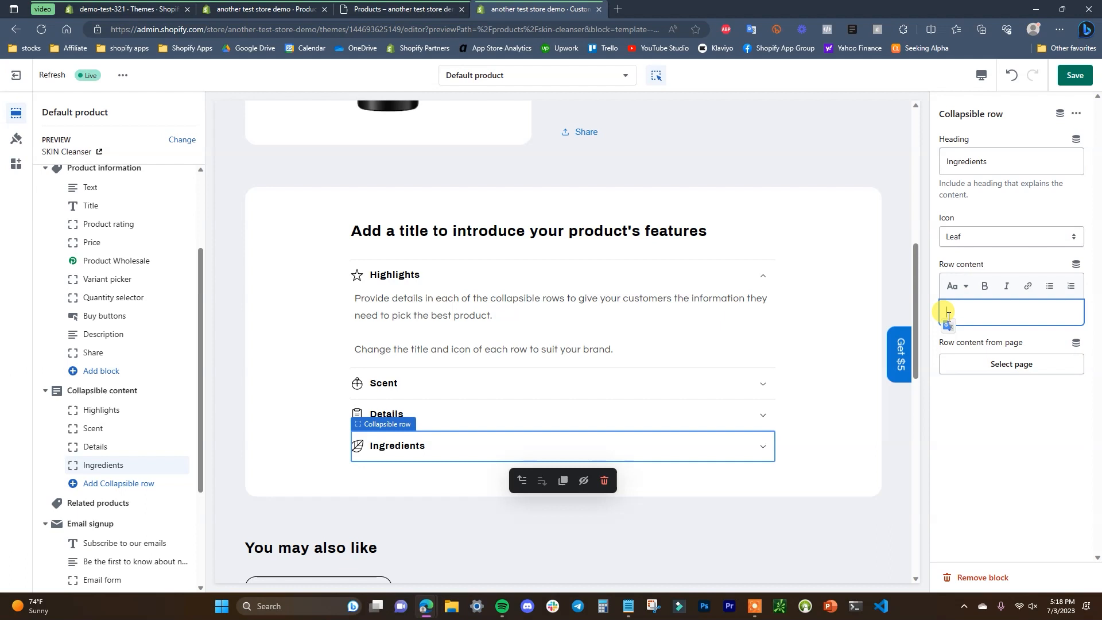
{"action": "left_click", "coordinate": [1076, 266]}
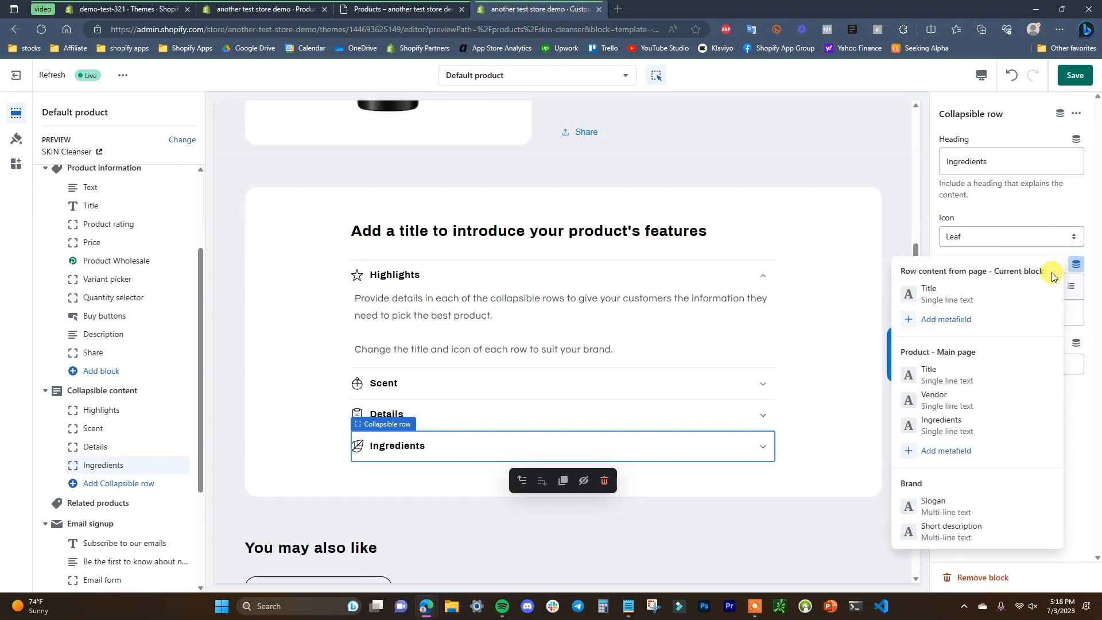
{"action": "left_click", "coordinate": [969, 431]}
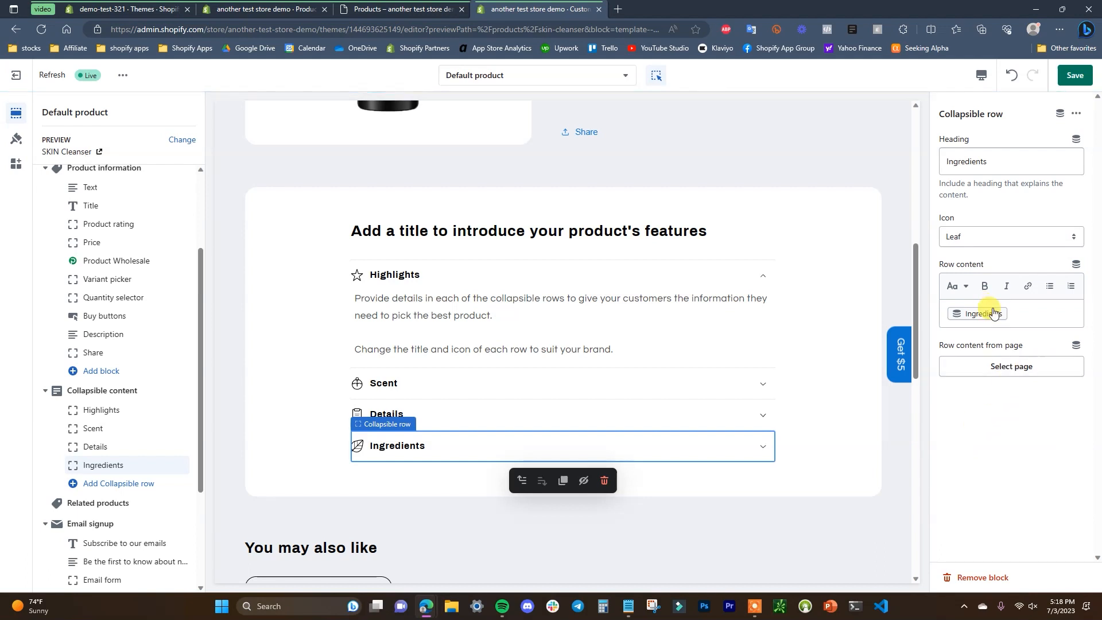
{"action": "left_click", "coordinate": [1075, 75]}
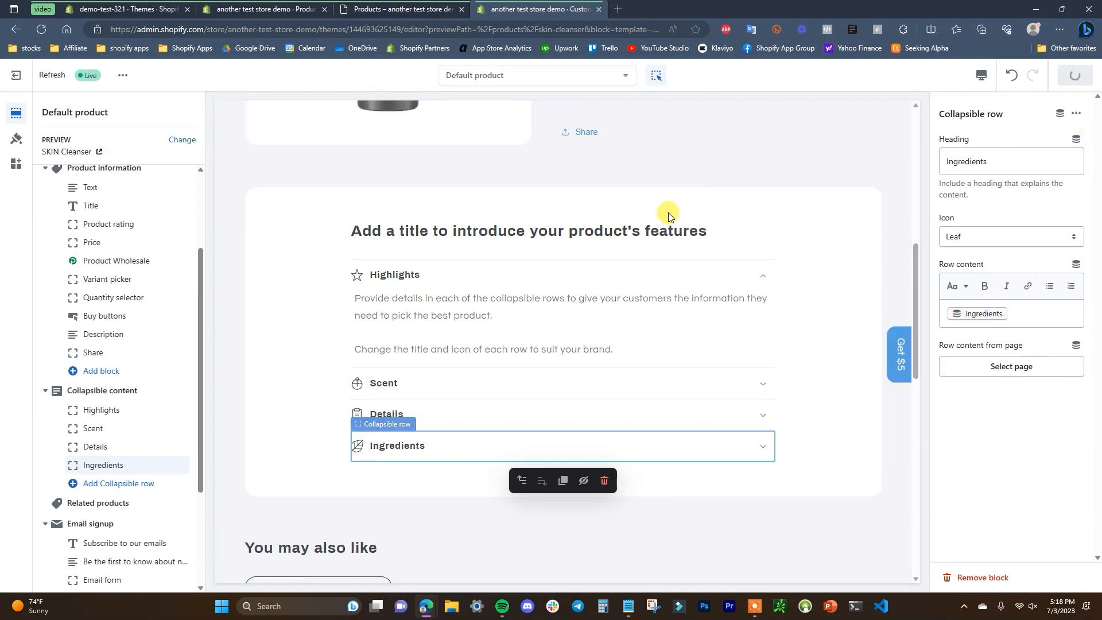
Step: Open the storefront's SKIN Cleanser page and expand its Ingredients row to check the content
{"action": "left_click", "coordinate": [414, 9]}
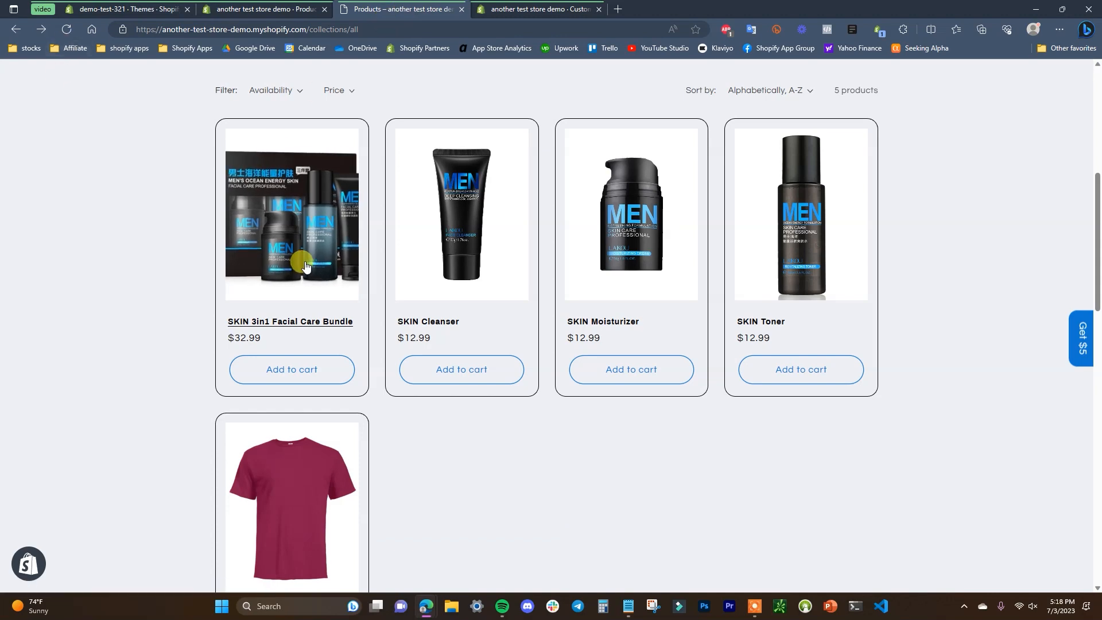
{"action": "left_click", "coordinate": [438, 323]}
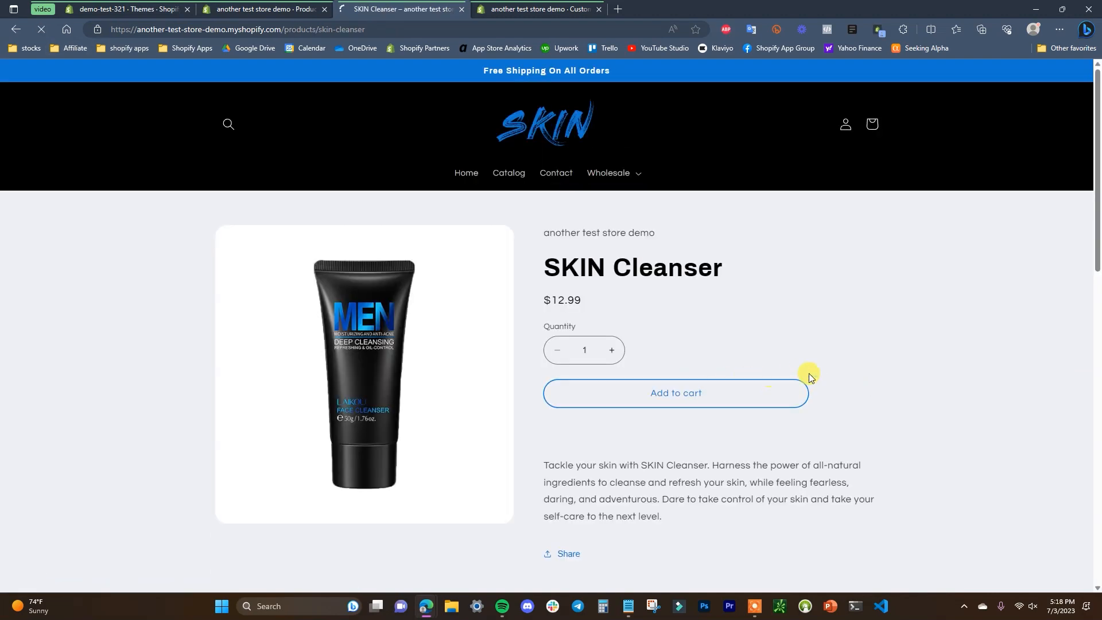
{"action": "scroll", "coordinate": [815, 368], "scroll_direction": "down", "scroll_amount": 8}
{"action": "left_click", "coordinate": [422, 403]}
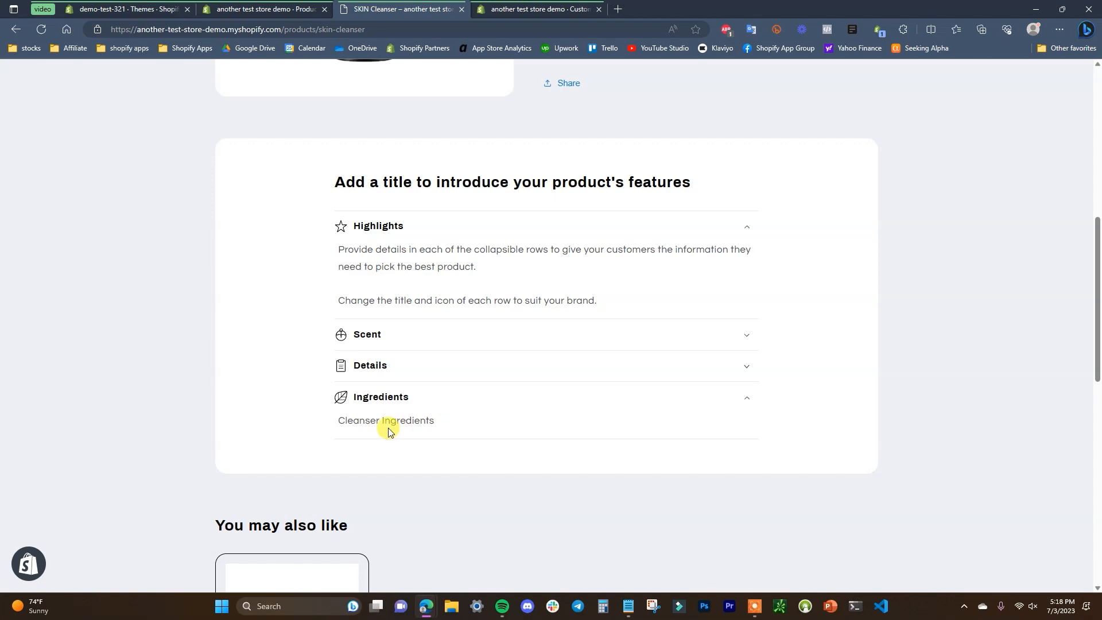
Step: Return to the storefront catalog, open the SKIN Moisturizer page, and expand its Ingredients row to check the content
{"action": "left_click", "coordinate": [32, 29]}
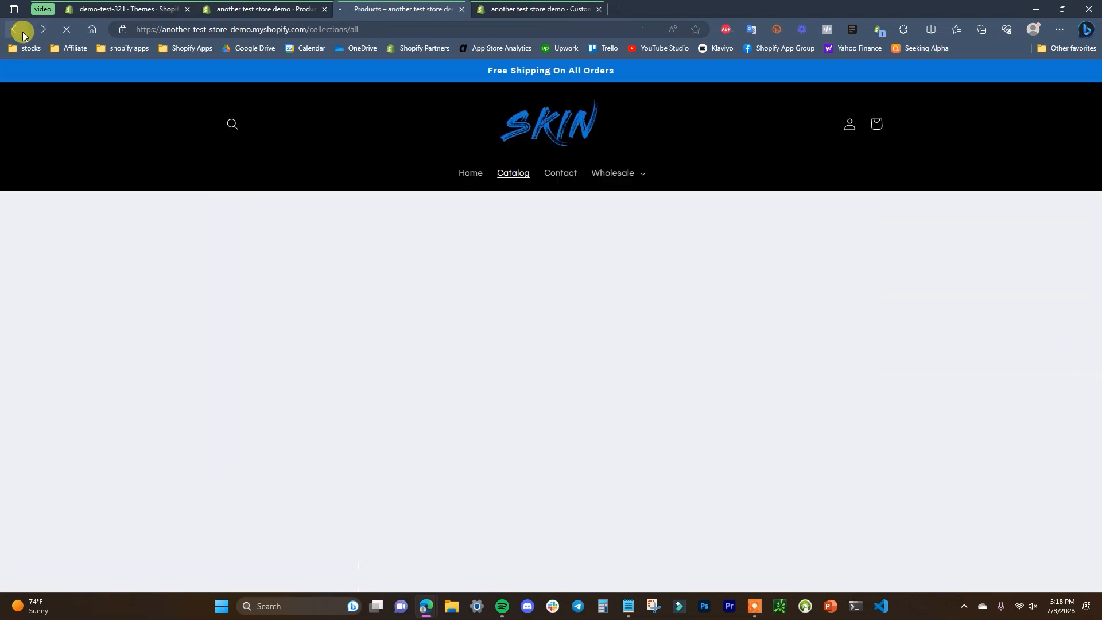
{"action": "left_click", "coordinate": [615, 322]}
{"action": "scroll", "coordinate": [529, 348], "scroll_direction": "down", "scroll_amount": 8}
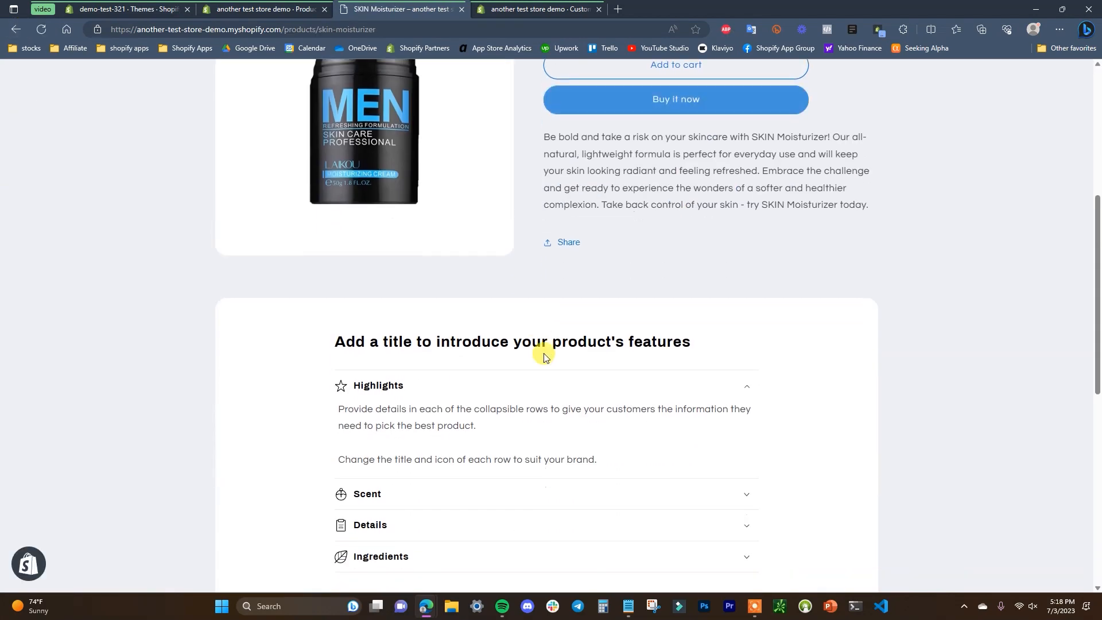
{"action": "left_click", "coordinate": [454, 414]}
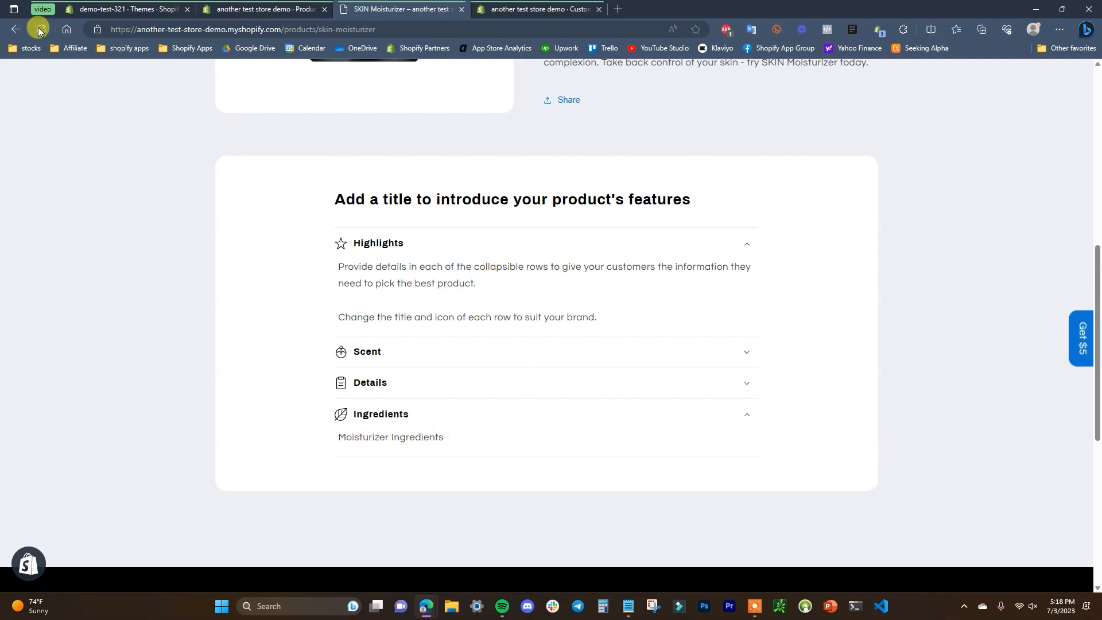
Step: Return to the storefront catalog, open the SKIN Toner page, expand its Ingredients row to check the content, and go back to the catalog
{"action": "left_click", "coordinate": [15, 29]}
{"action": "left_click", "coordinate": [771, 339]}
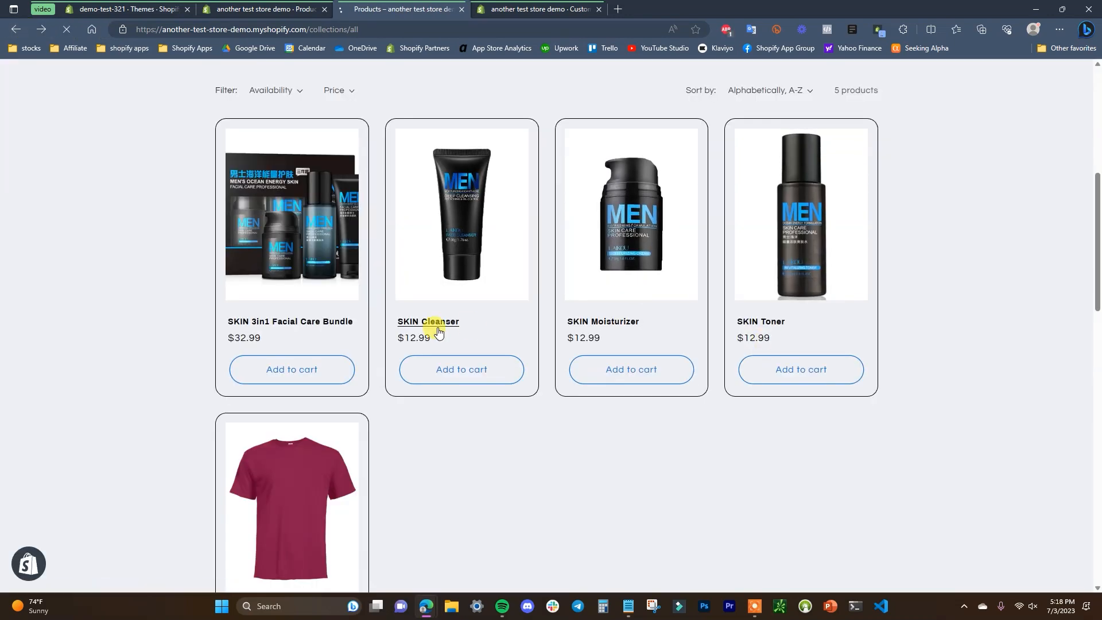
{"action": "scroll", "coordinate": [431, 345], "scroll_direction": "down", "scroll_amount": 2}
{"action": "left_click", "coordinate": [392, 510]}
{"action": "scroll", "coordinate": [382, 510], "scroll_direction": "down", "scroll_amount": 1}
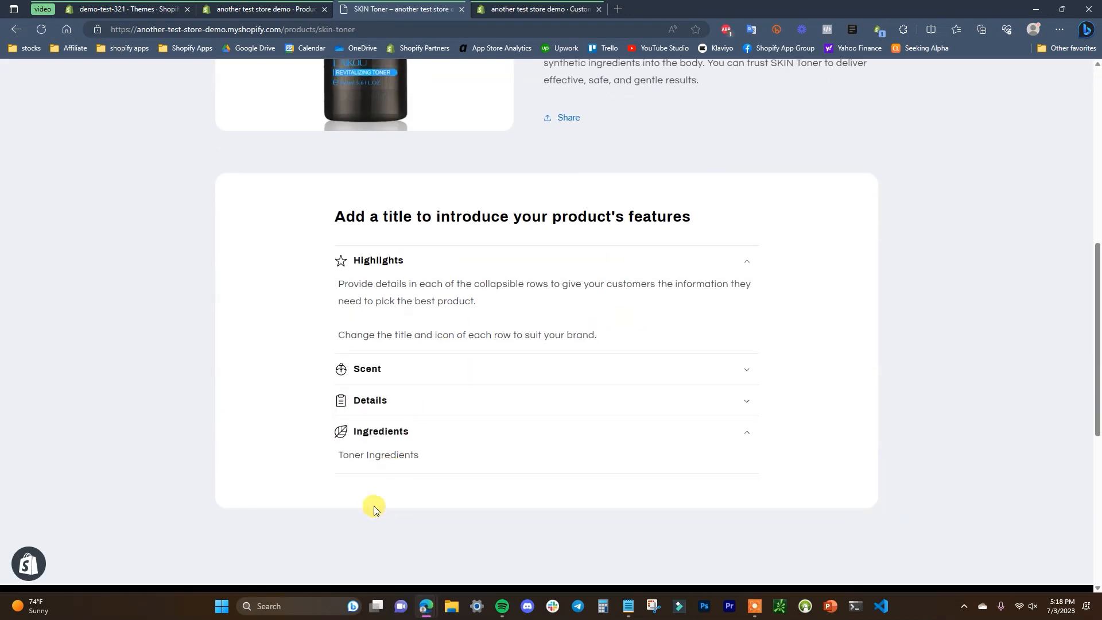
{"action": "scroll", "coordinate": [241, 270], "scroll_direction": "up", "scroll_amount": 3}
{"action": "left_click", "coordinate": [21, 30]}
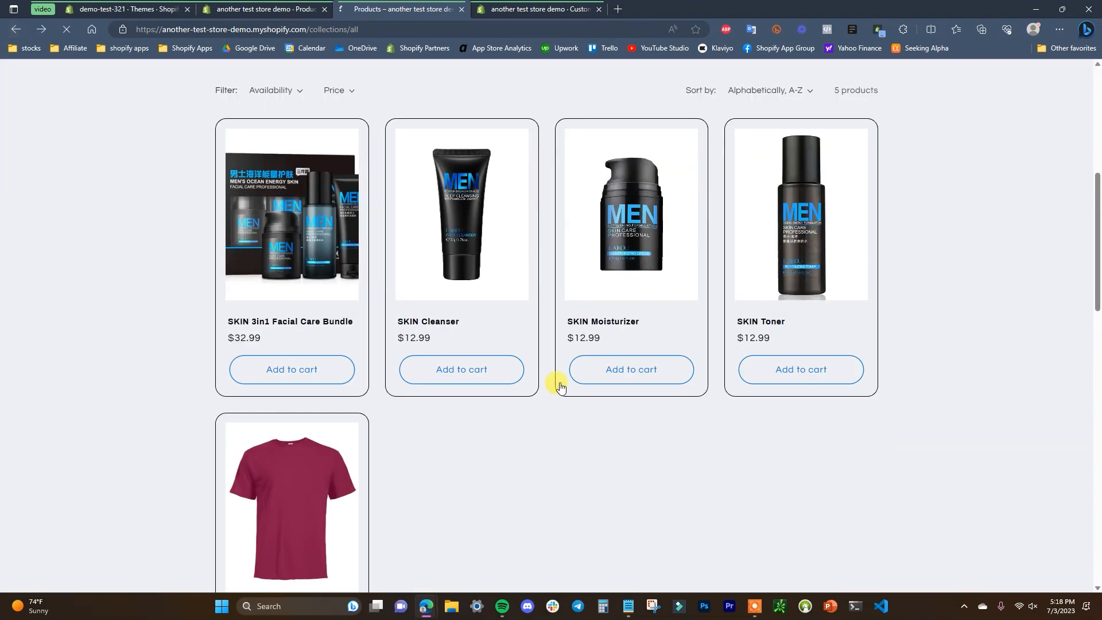
Step: In the theme editor, review the Default product template's SKIN Cleanser preview, from the product information down to the collapsible content section
{"action": "left_click", "coordinate": [546, 9]}
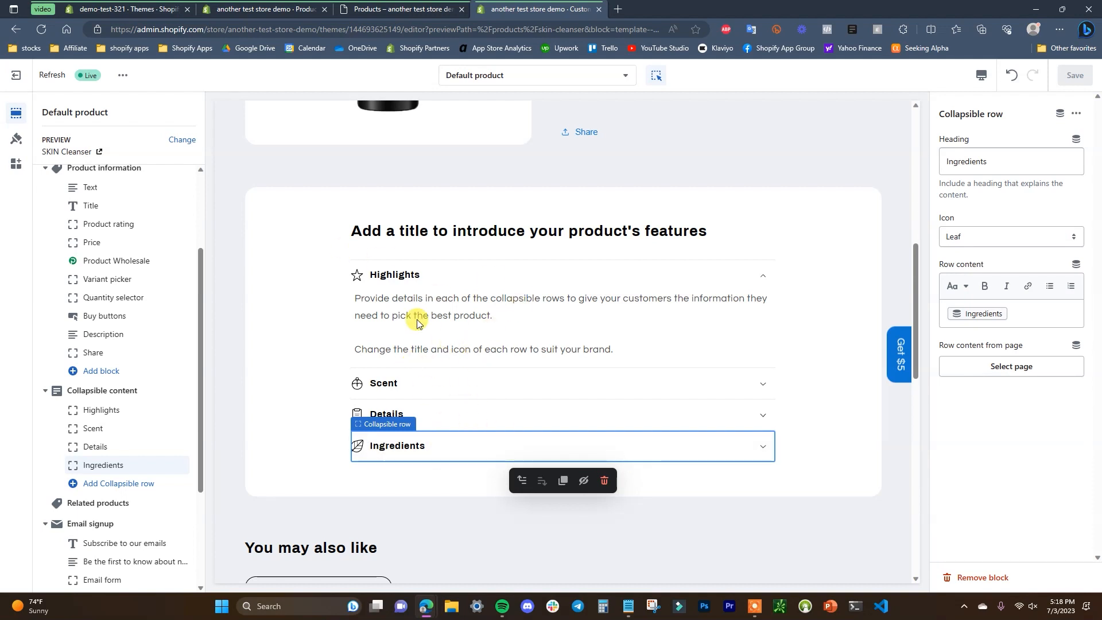
{"action": "left_click", "coordinate": [622, 79]}
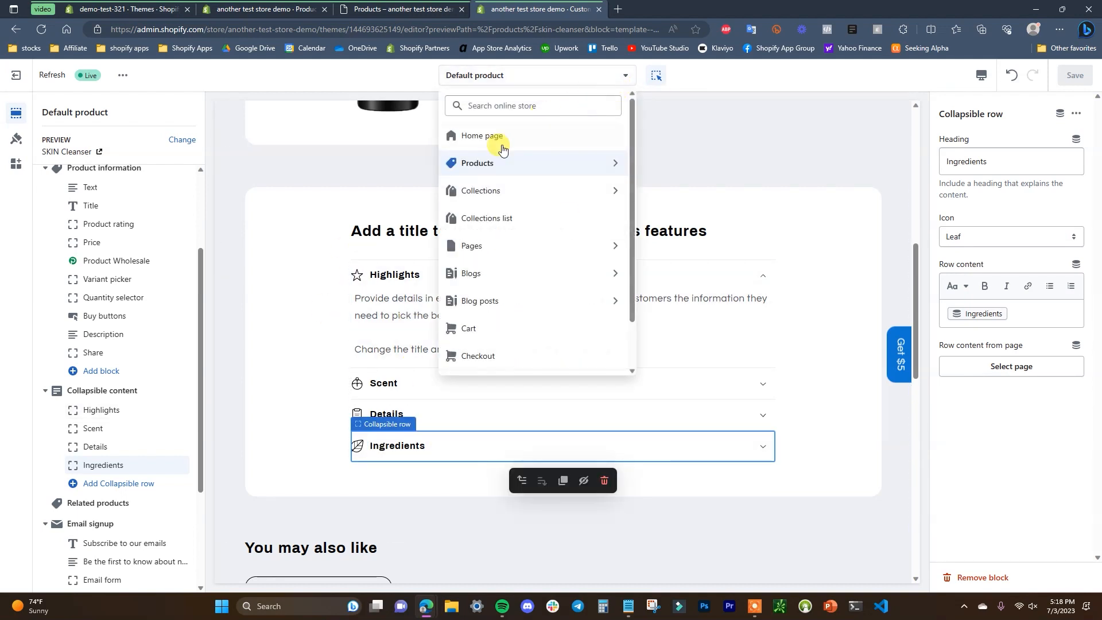
{"action": "left_click", "coordinate": [725, 193]}
{"action": "scroll", "coordinate": [714, 402], "scroll_direction": "up", "scroll_amount": 8}
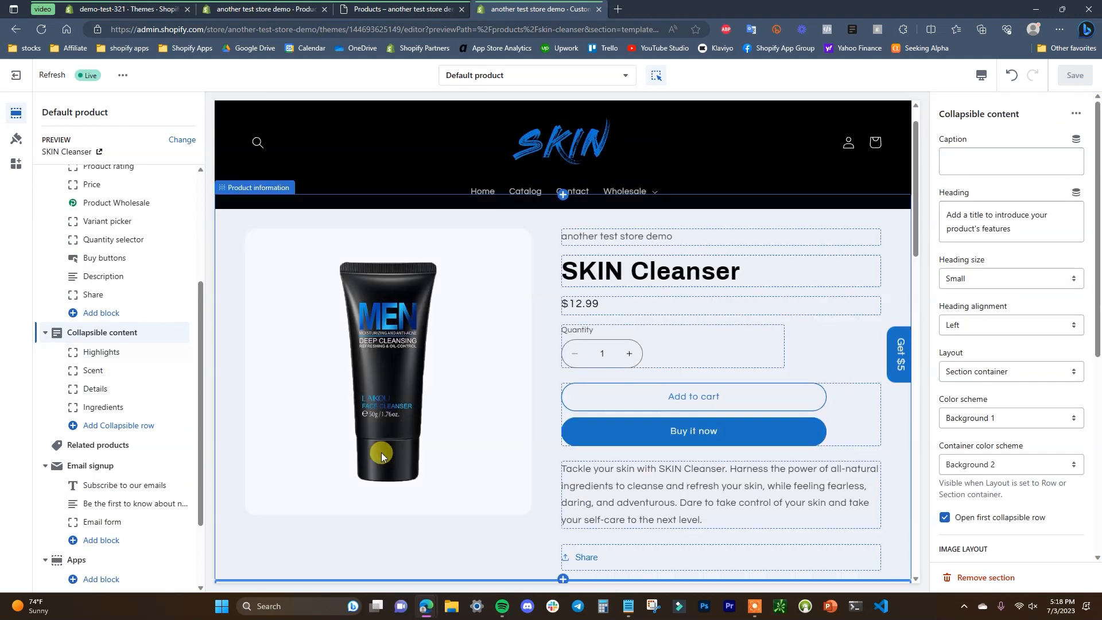
{"action": "scroll", "coordinate": [402, 491], "scroll_direction": "down", "scroll_amount": 8}
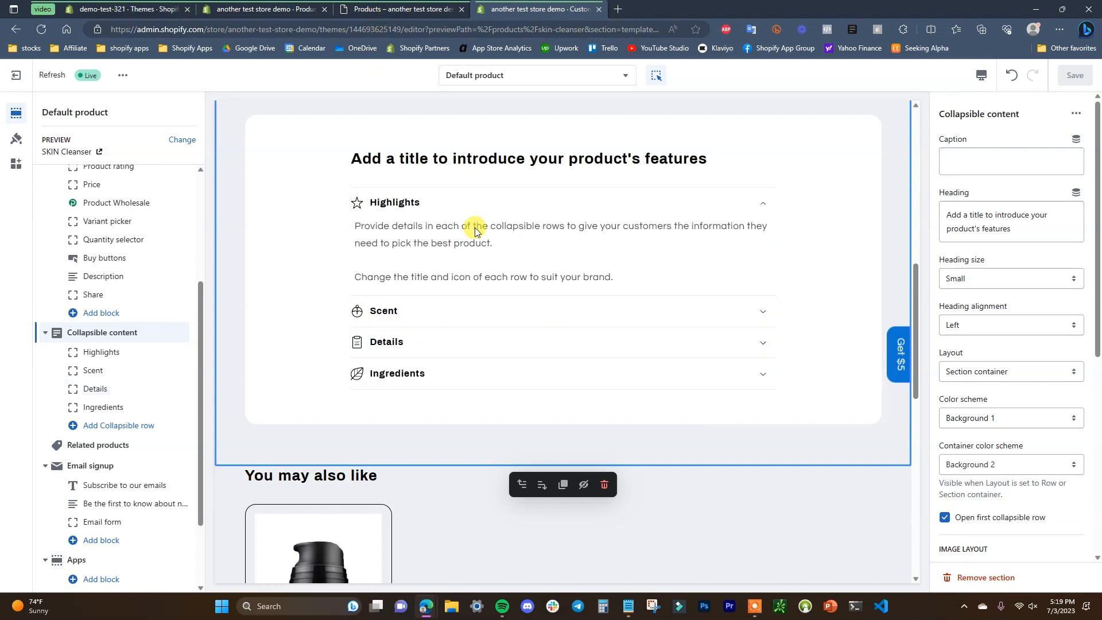
{"action": "scroll", "coordinate": [498, 257], "scroll_direction": "up", "scroll_amount": 3}
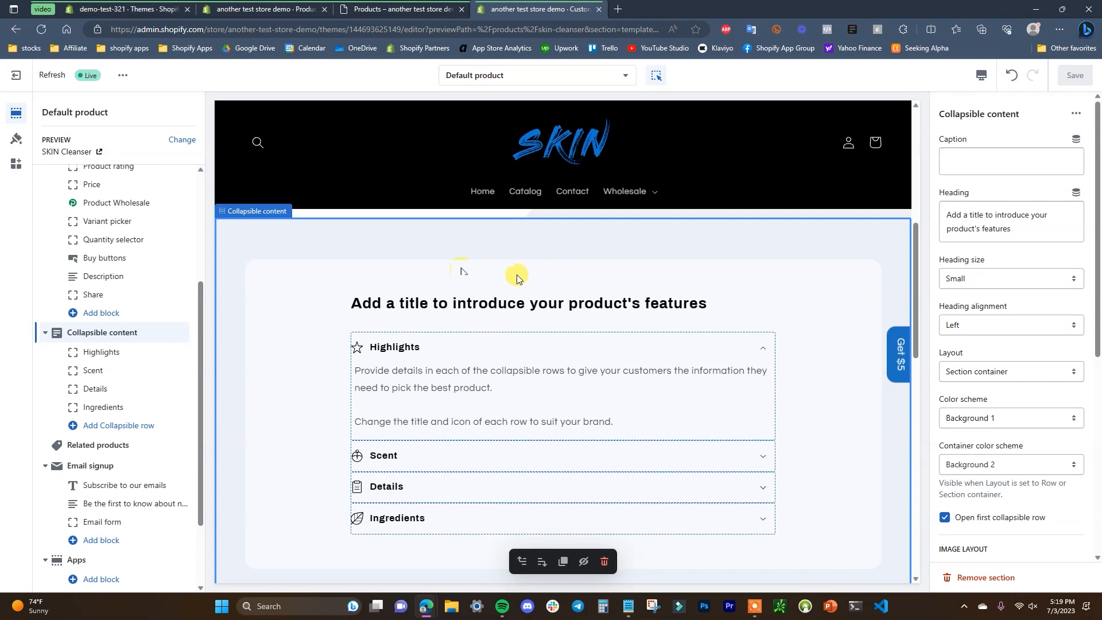
Step: Switch to the demo-test-321 admin, view its online store, and open the T Shirt page in a separate tab and the Hoodie page
{"action": "left_click", "coordinate": [126, 8]}
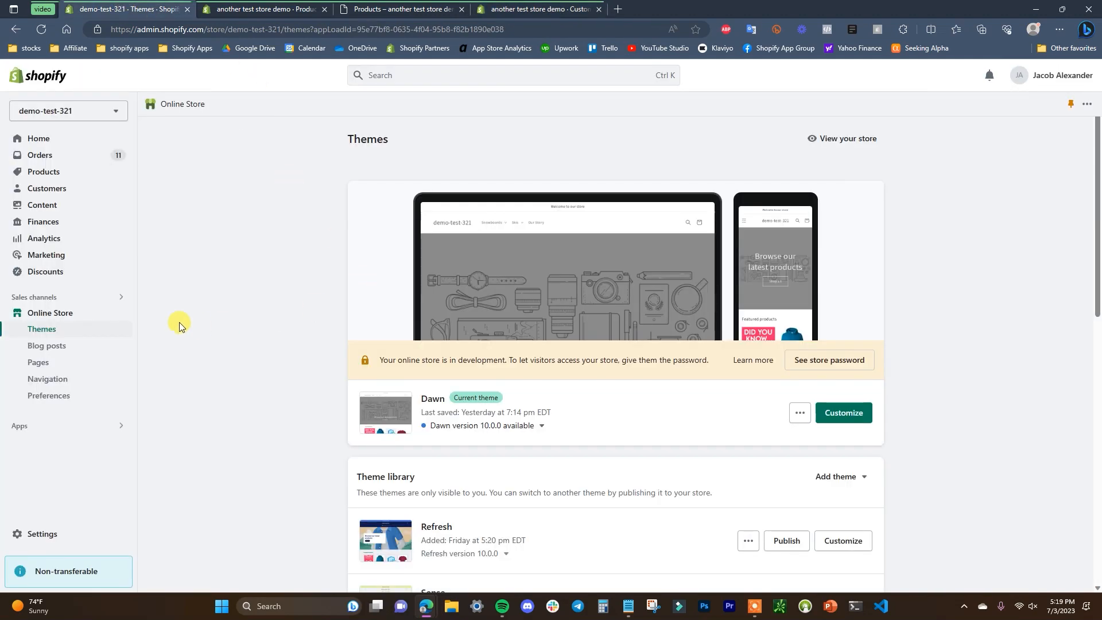
{"action": "left_click", "coordinate": [120, 315]}
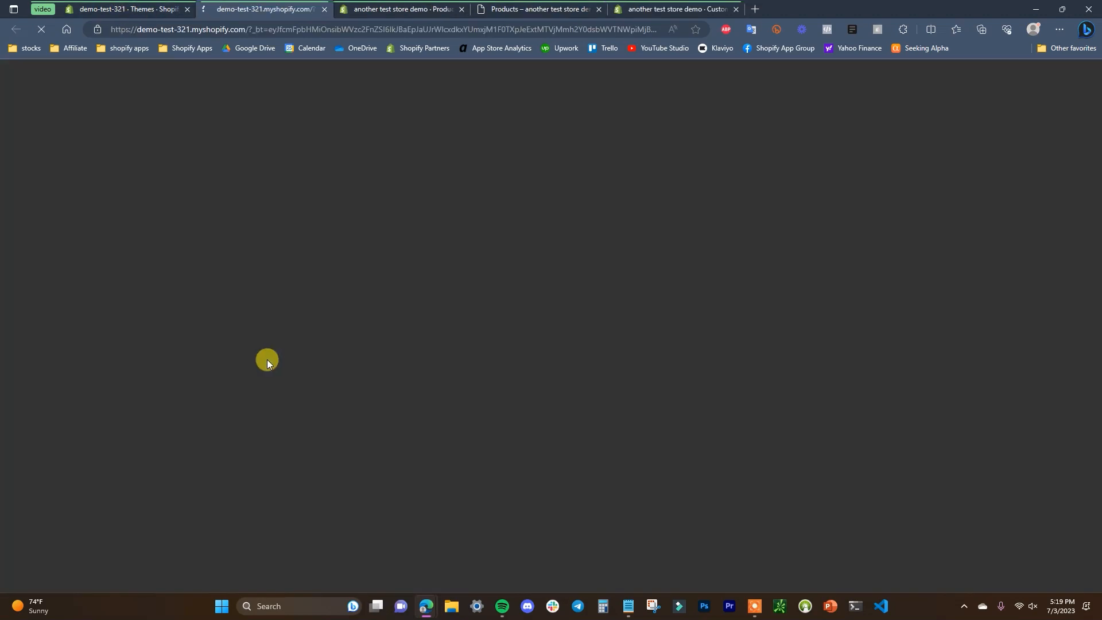
{"action": "scroll", "coordinate": [560, 351], "scroll_direction": "down", "scroll_amount": 10}
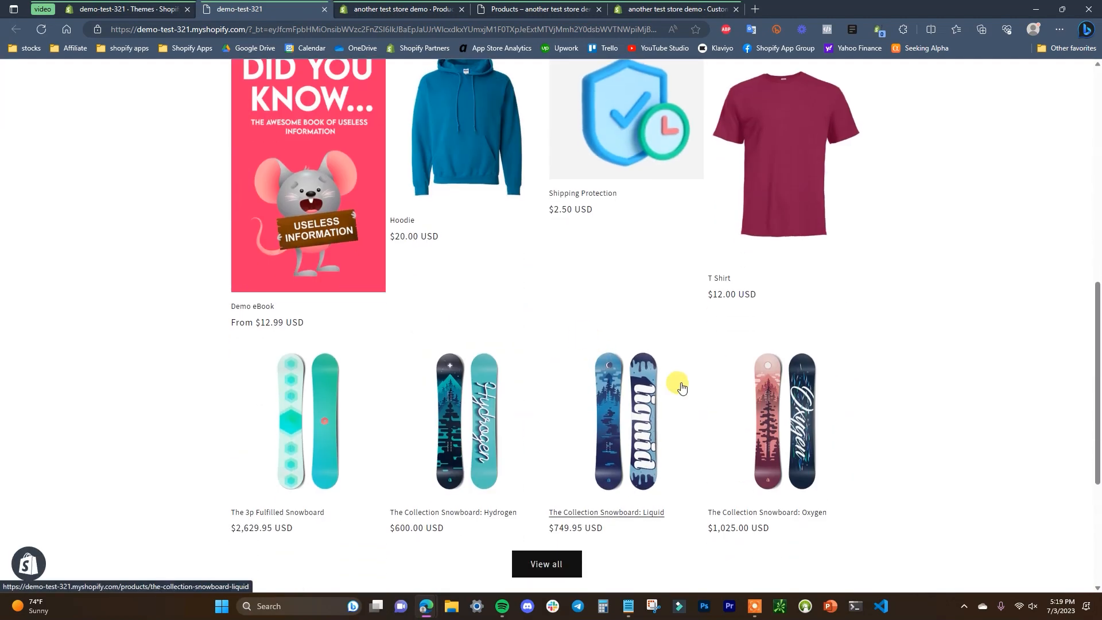
{"action": "scroll", "coordinate": [745, 365], "scroll_direction": "up", "scroll_amount": 1}
{"action": "middle_click", "coordinate": [776, 375]}
{"action": "left_click", "coordinate": [457, 331]}
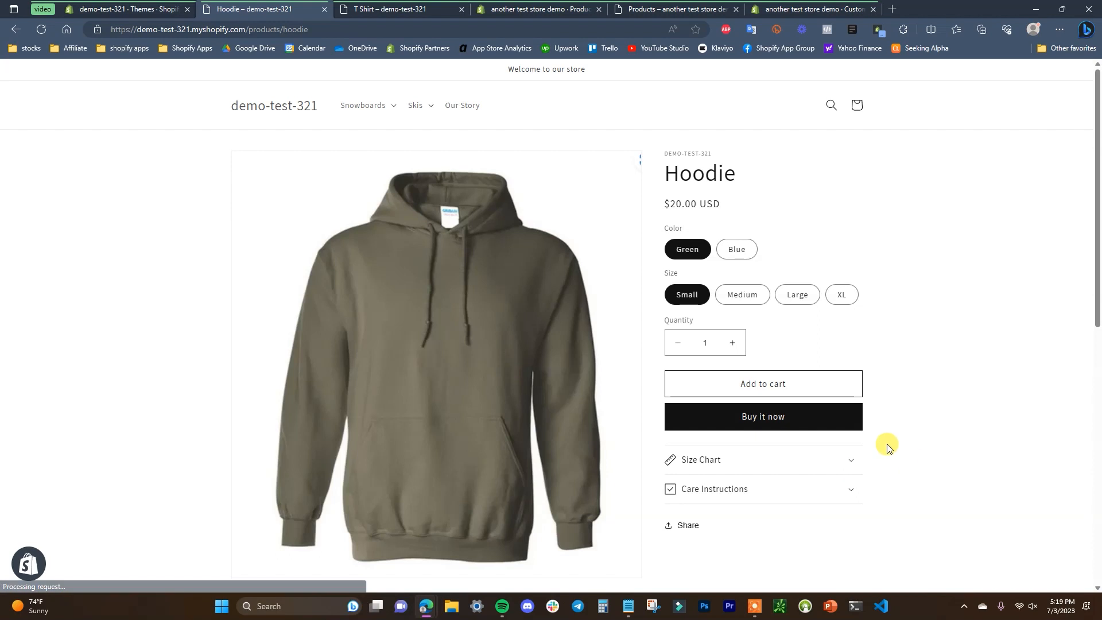
Step: Expand the Size Chart and Care Instructions rows on the Hoodie page to examine their content
{"action": "scroll", "coordinate": [832, 402], "scroll_direction": "down", "scroll_amount": 1}
{"action": "left_click", "coordinate": [851, 387]}
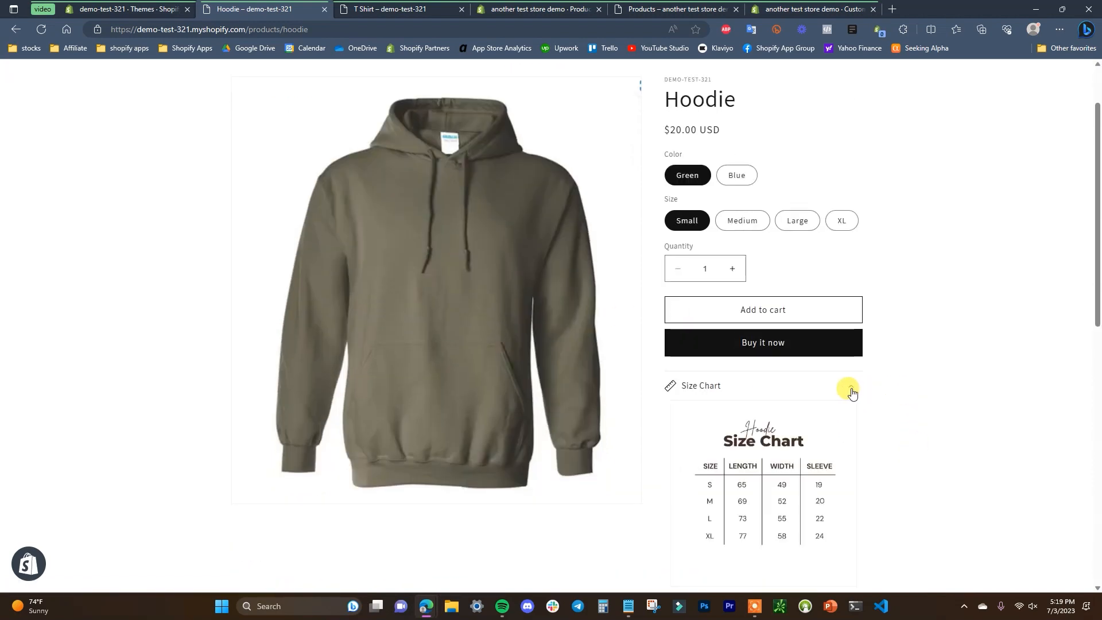
{"action": "scroll", "coordinate": [855, 397], "scroll_direction": "down", "scroll_amount": 1}
{"action": "scroll", "coordinate": [809, 385], "scroll_direction": "down", "scroll_amount": 3}
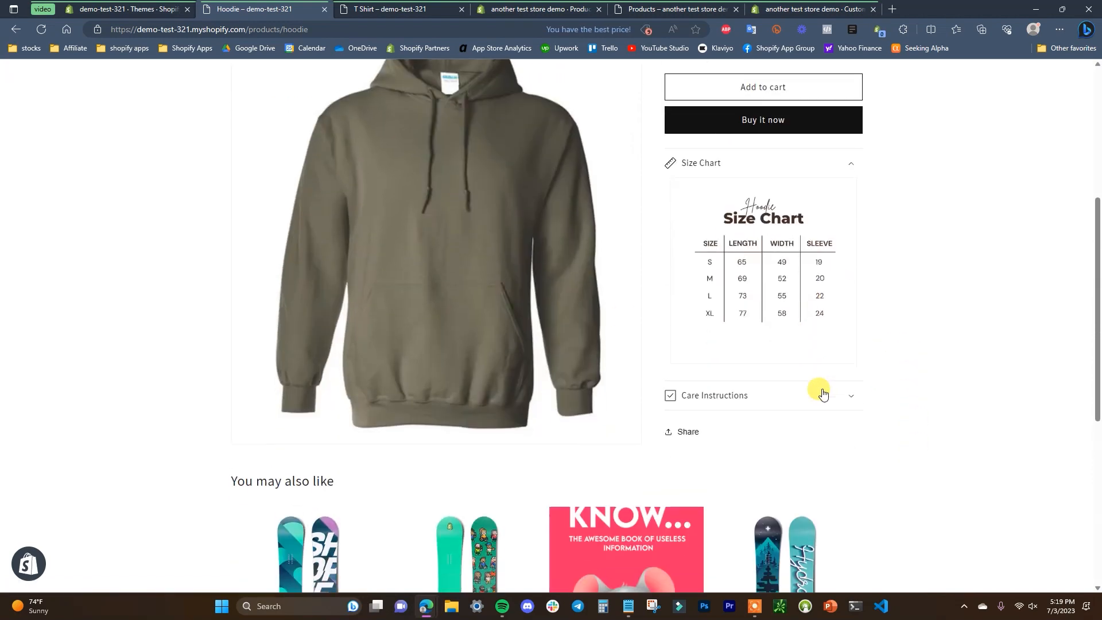
{"action": "left_click", "coordinate": [835, 376]}
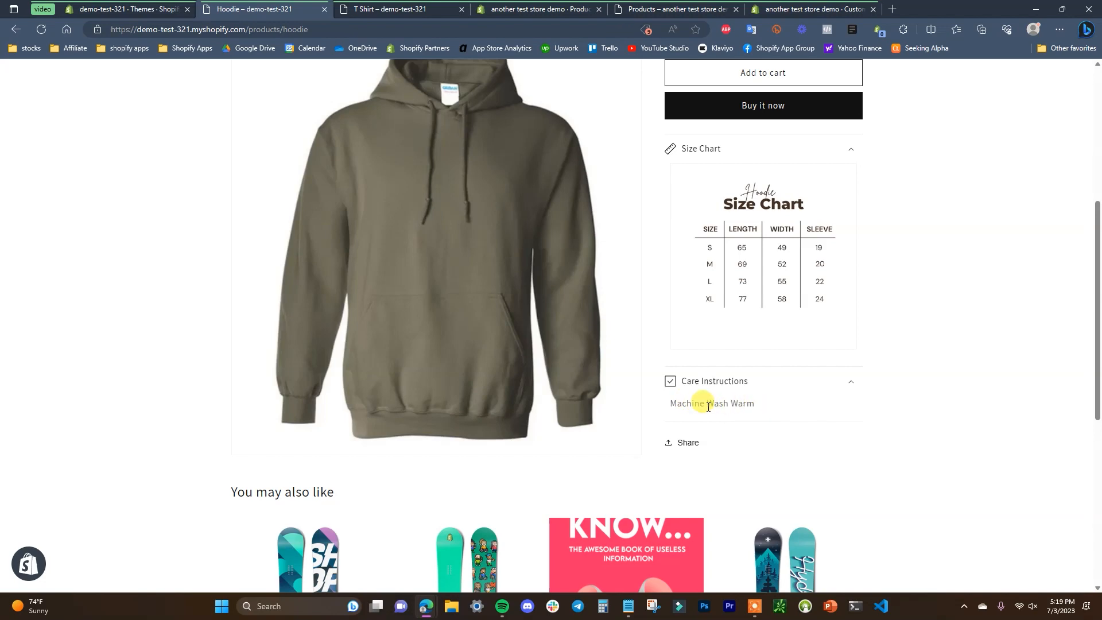
Step: On the T Shirt page, expand the Size Chart and Care Instructions rows to compare their content with the Hoodie's
{"action": "left_click", "coordinate": [371, 5]}
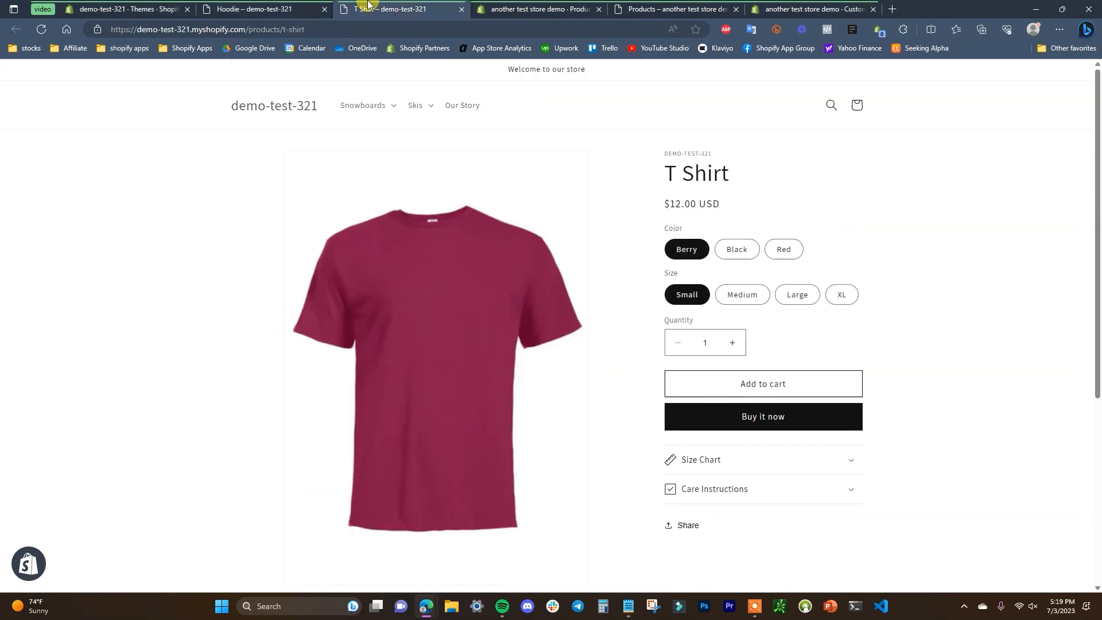
{"action": "scroll", "coordinate": [588, 310], "scroll_direction": "down", "scroll_amount": 2}
{"action": "left_click", "coordinate": [837, 363]}
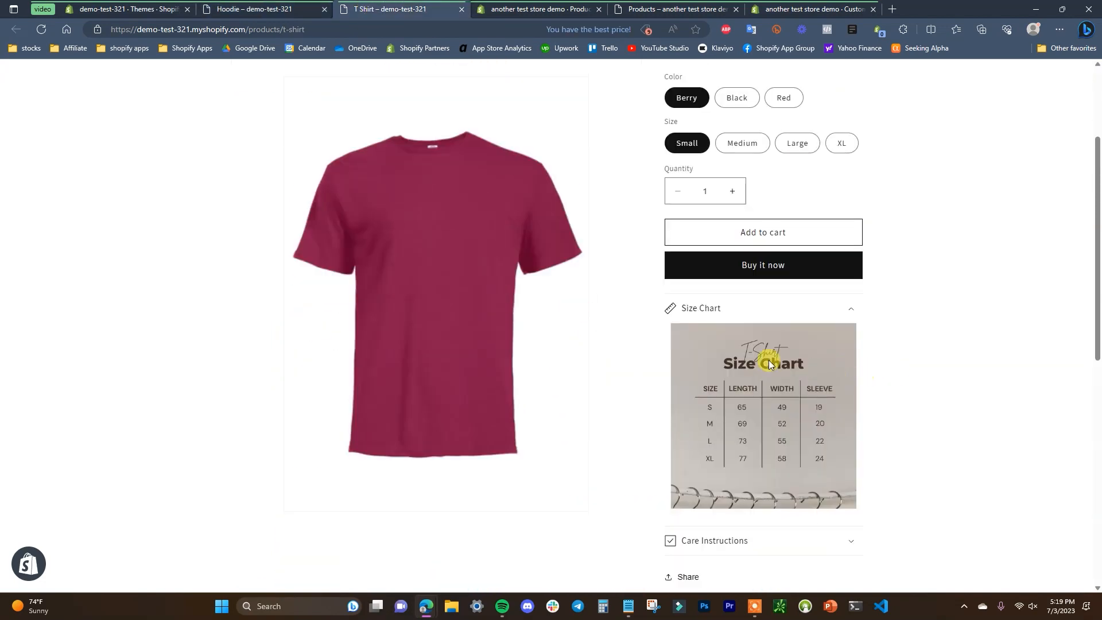
{"action": "scroll", "coordinate": [783, 363], "scroll_direction": "down", "scroll_amount": 3}
{"action": "left_click", "coordinate": [820, 382]}
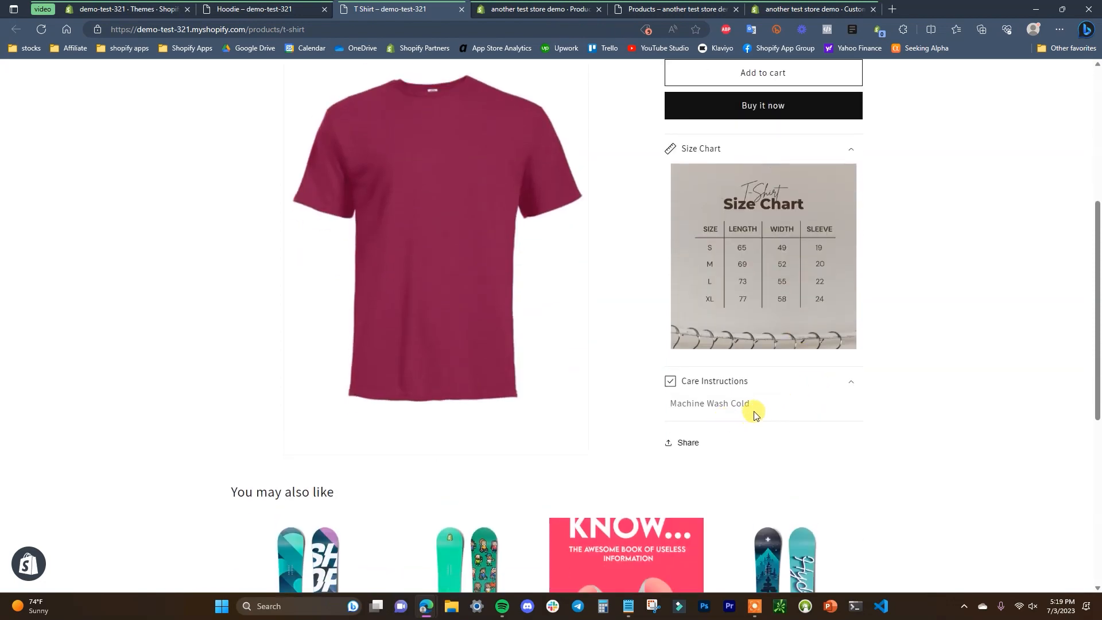
{"action": "scroll", "coordinate": [655, 415], "scroll_direction": "up", "scroll_amount": 6}
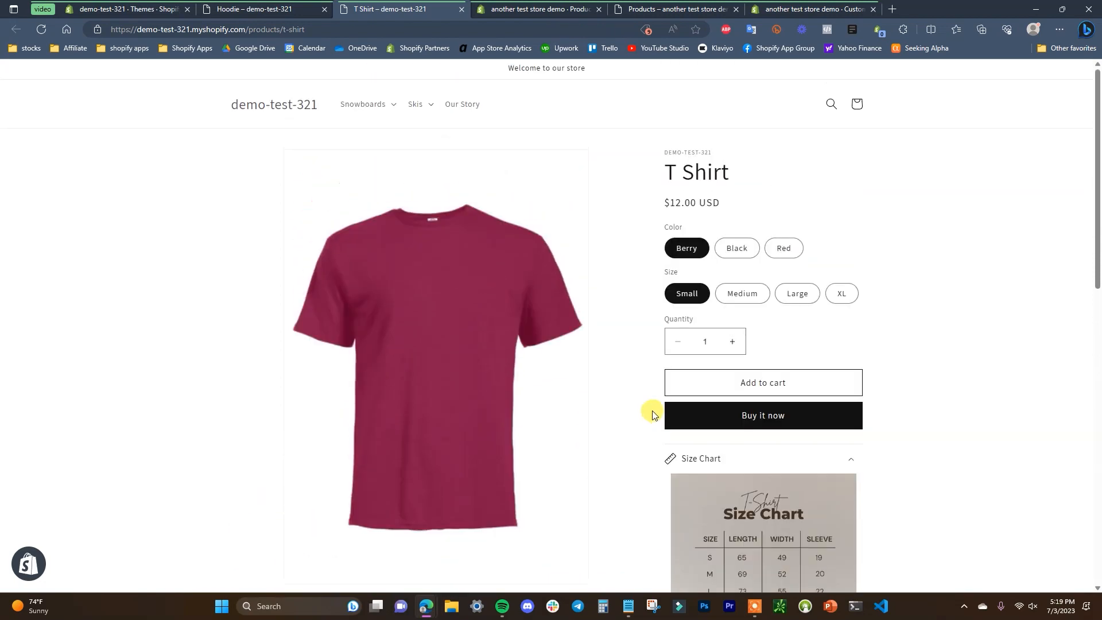
{"action": "scroll", "coordinate": [758, 438], "scroll_direction": "down", "scroll_amount": 3}
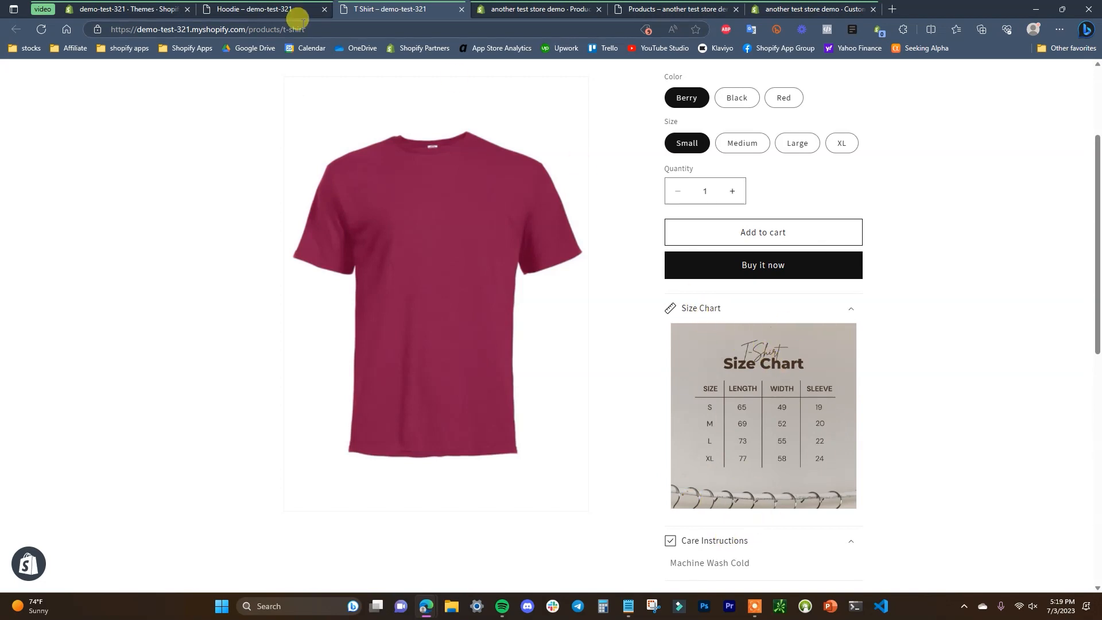
Step: Close the T Shirt and Hoodie pages and open the Home page of the another test store demo admin
{"action": "left_click", "coordinate": [461, 10]}
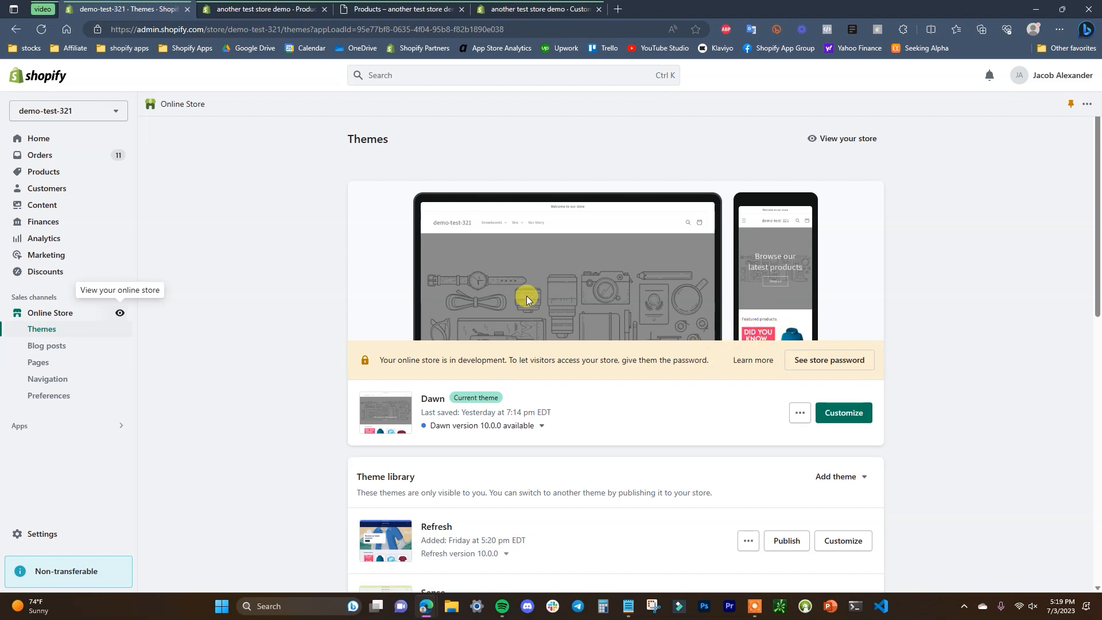
{"action": "left_click", "coordinate": [315, 5]}
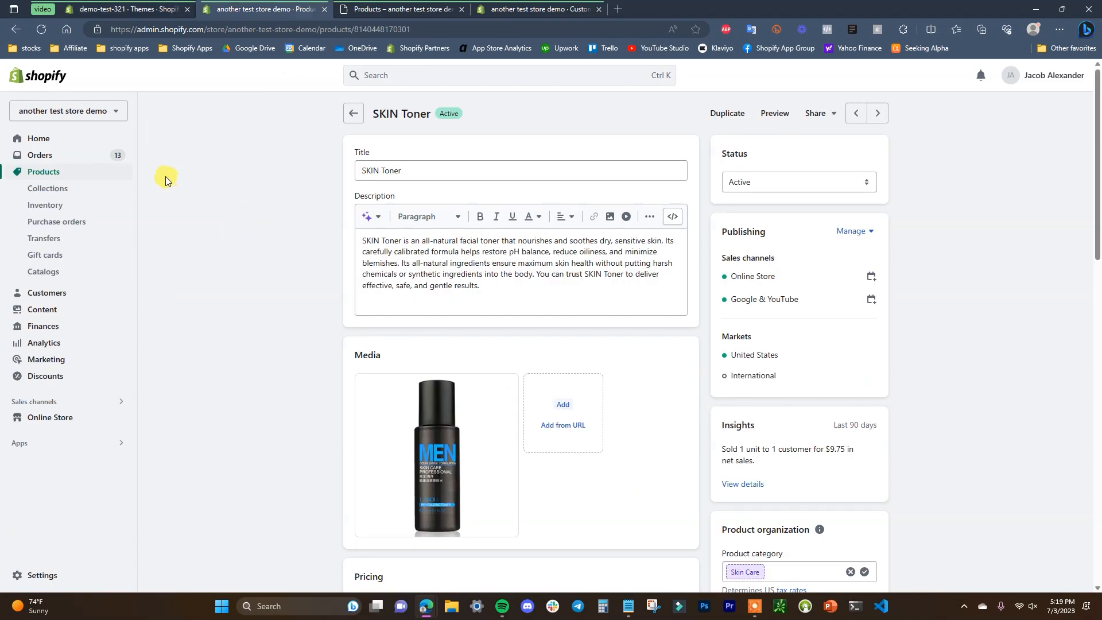
{"action": "left_click", "coordinate": [75, 139]}
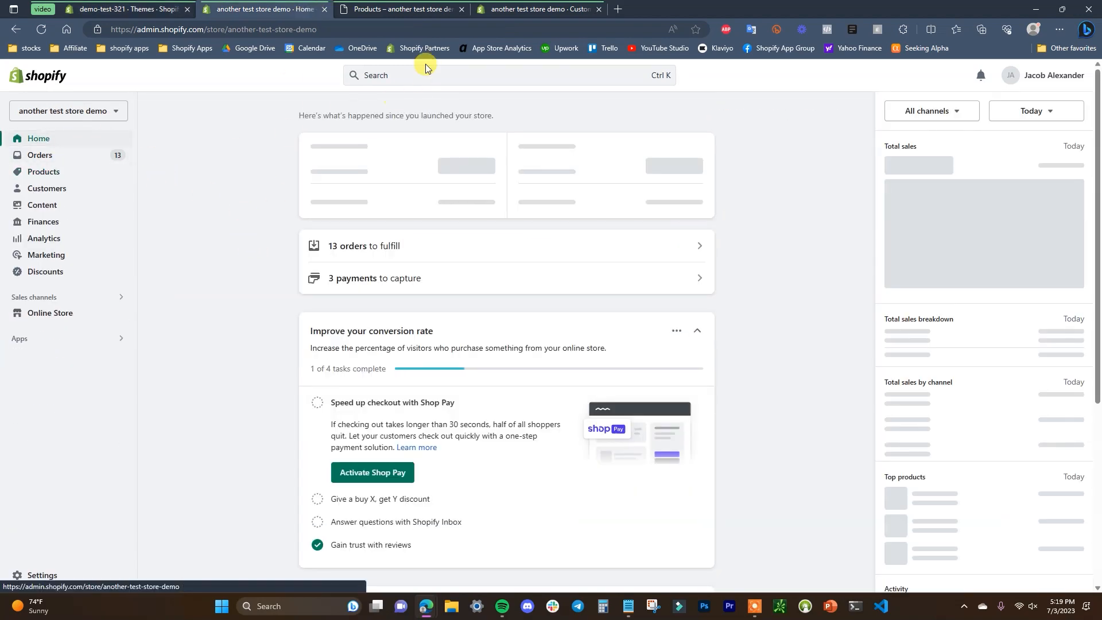
{"action": "left_click", "coordinate": [428, 8]}
Step: Return to the theme editor and look over the Default product template's block list and its Highlights, Scent, Details and Ingredients rows
{"action": "left_click", "coordinate": [510, 5]}
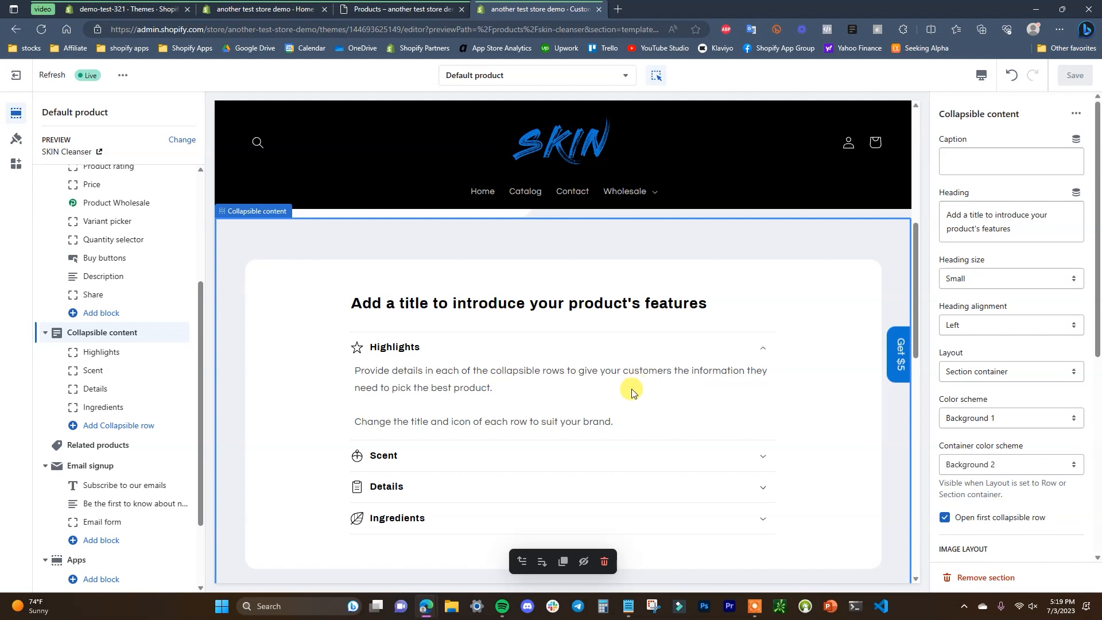
{"action": "scroll", "coordinate": [631, 387], "scroll_direction": "up", "scroll_amount": 4}
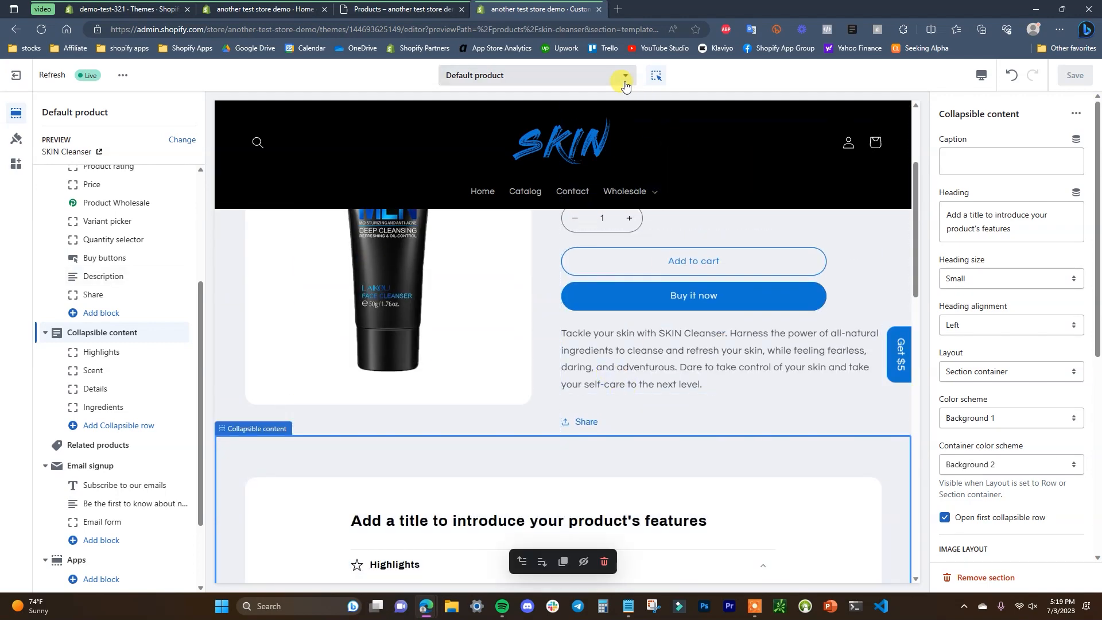
{"action": "left_click", "coordinate": [624, 79]}
{"action": "left_click", "coordinate": [667, 140]}
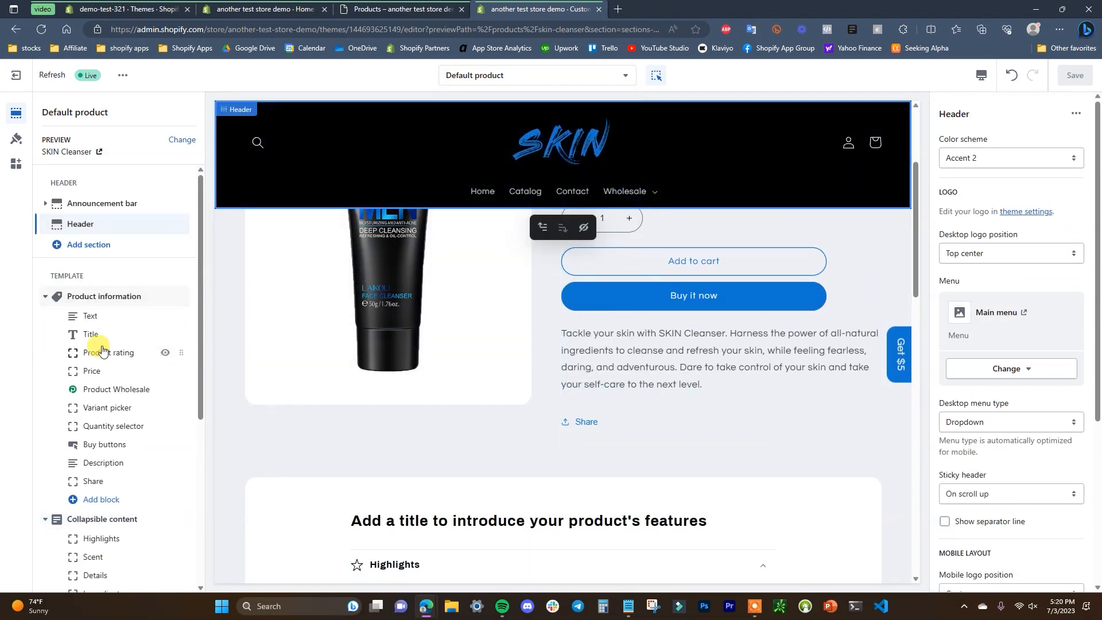
{"action": "scroll", "coordinate": [127, 504], "scroll_direction": "down", "scroll_amount": 2}
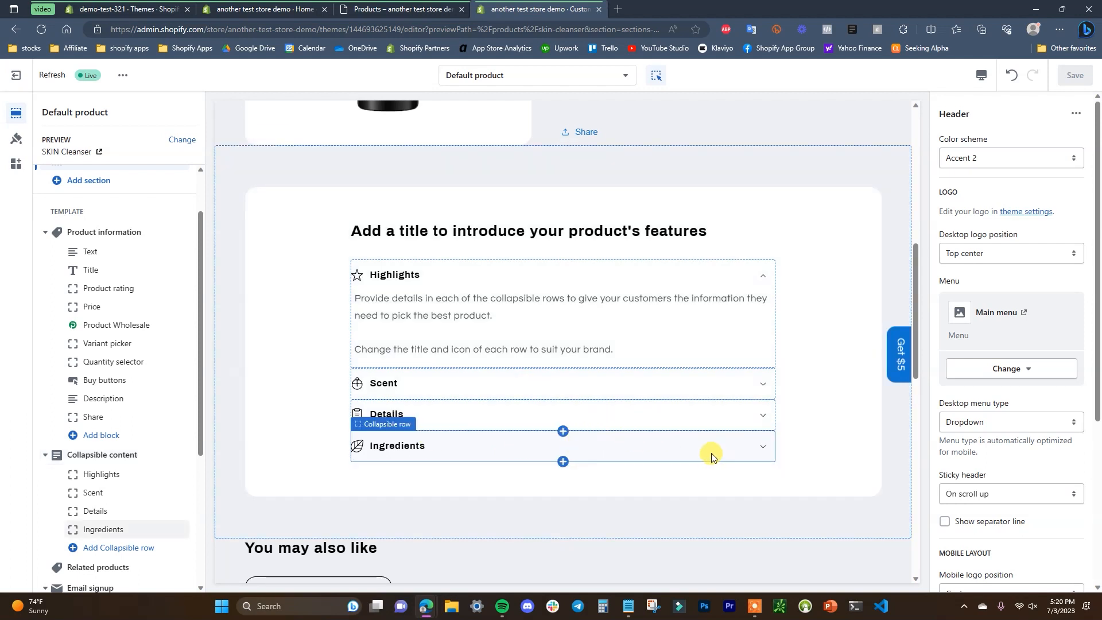
{"action": "scroll", "coordinate": [764, 418], "scroll_direction": "up", "scroll_amount": 3}
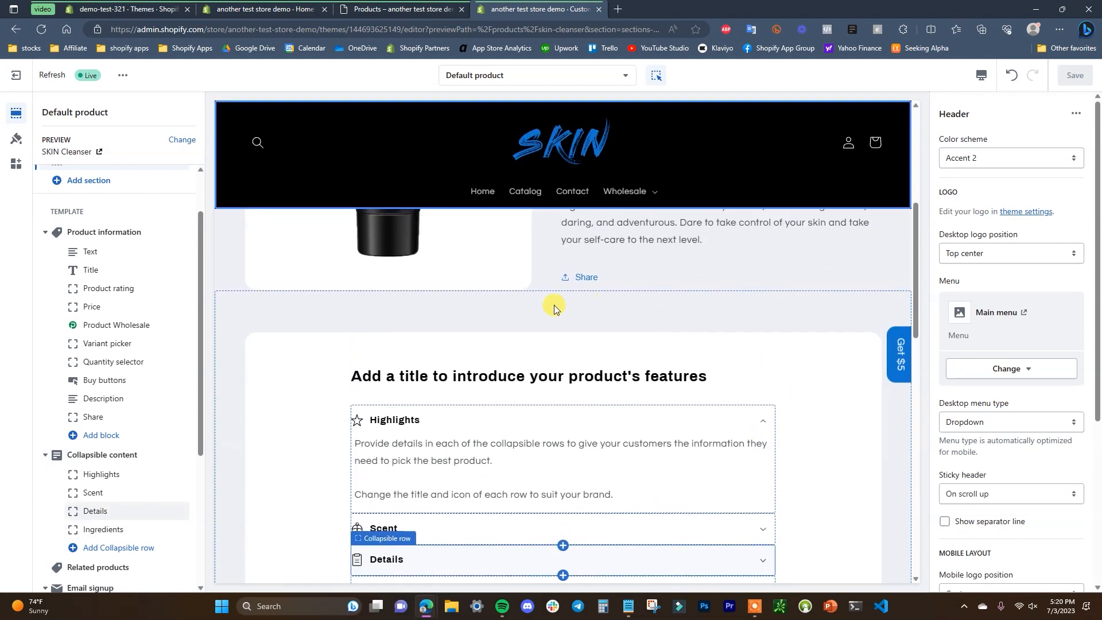